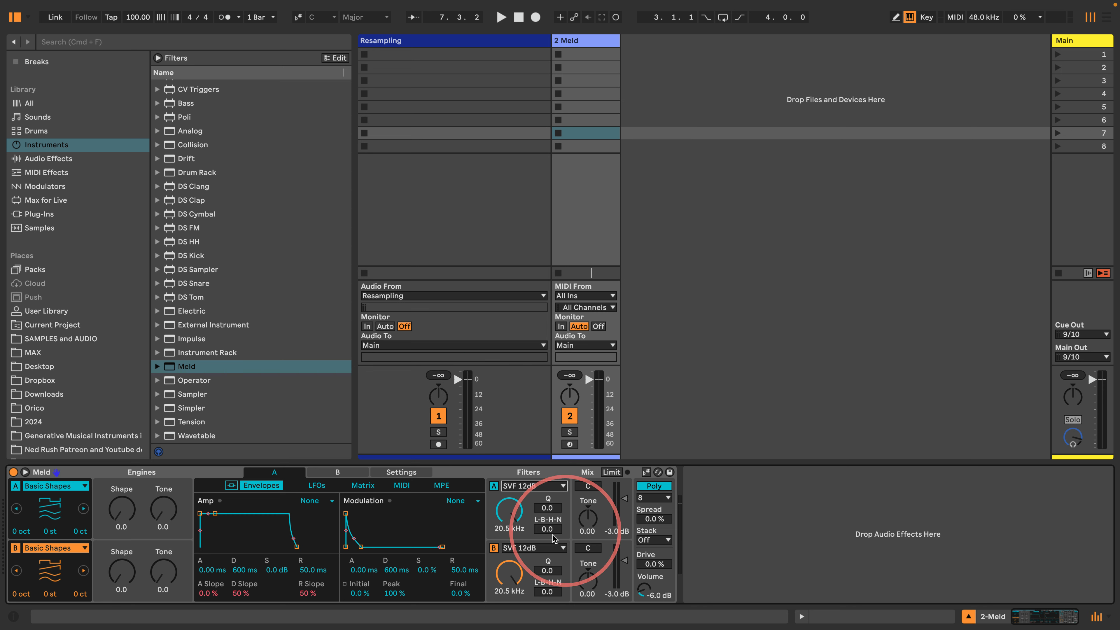
Set Meld engine A's Shape to 94.4 and Tone to 93.7.
left_click_drag(132, 504, 161, 497)
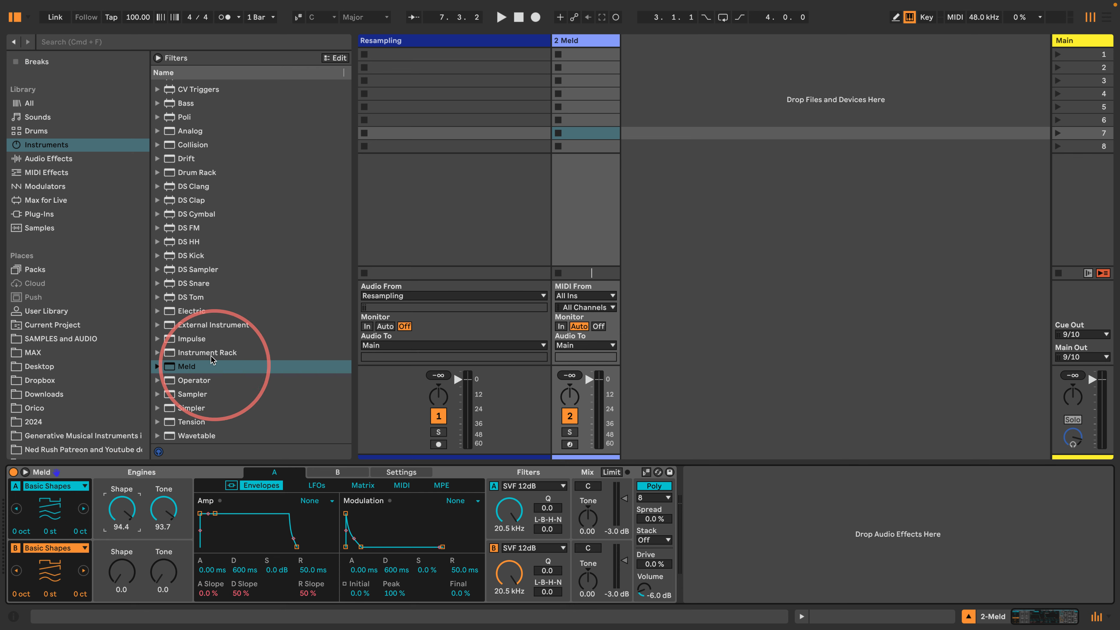
scroll(182, 363, "up", 2)
scroll(181, 363, "down", 2)
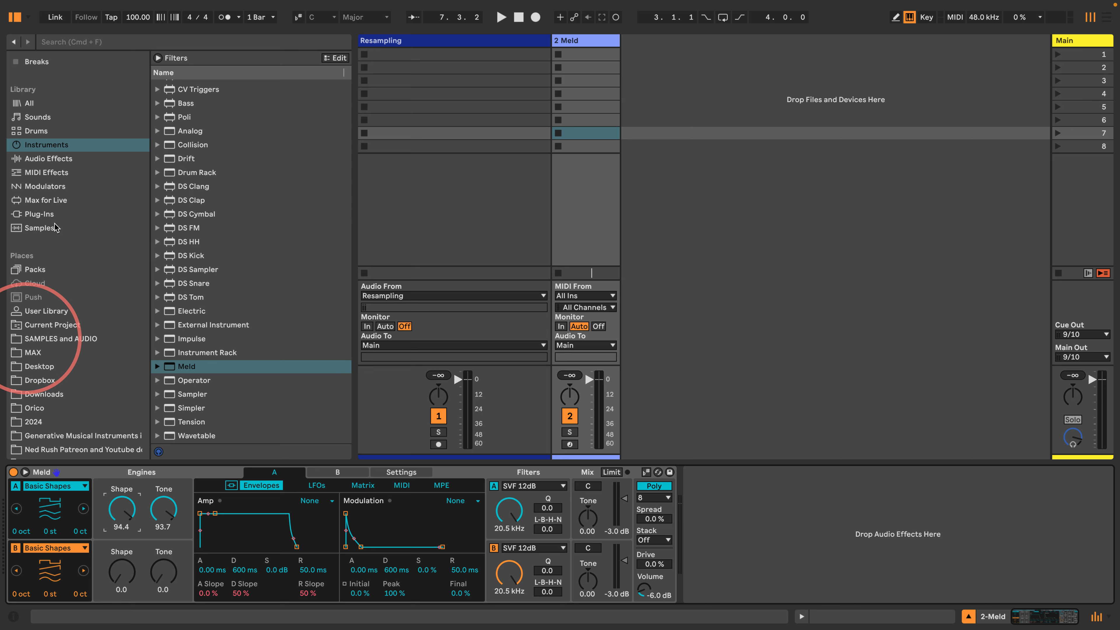
Load the Expression Control MIDI effect in front of Meld.
left_click(46, 173)
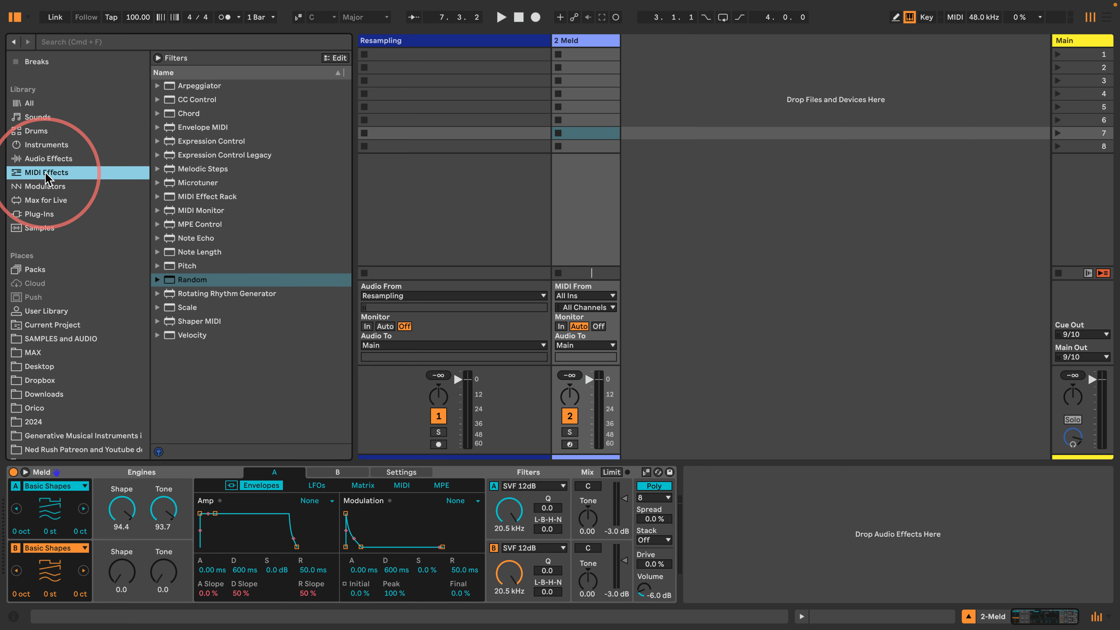
left_click_drag(162, 141, 9, 500)
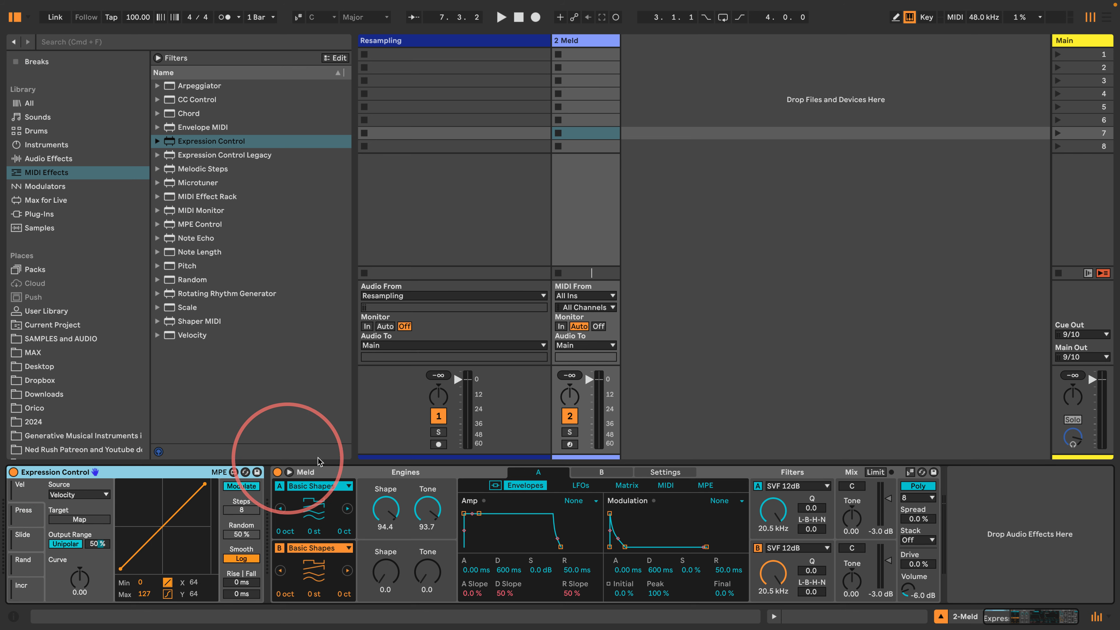
left_click(334, 474)
left_click(145, 472)
left_click(326, 473)
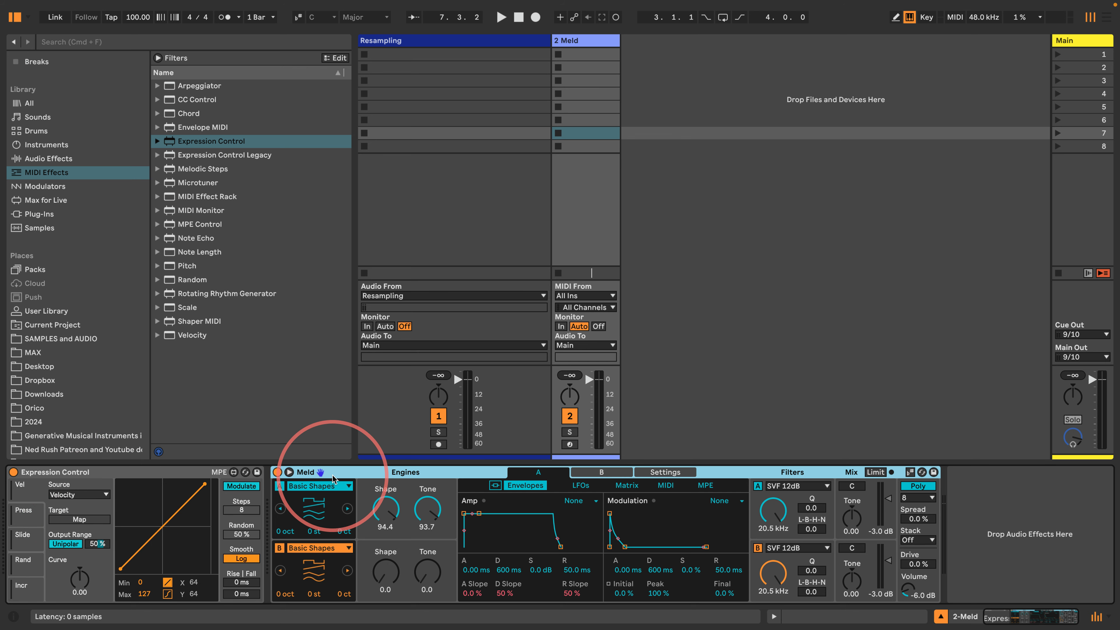
left_click(115, 472)
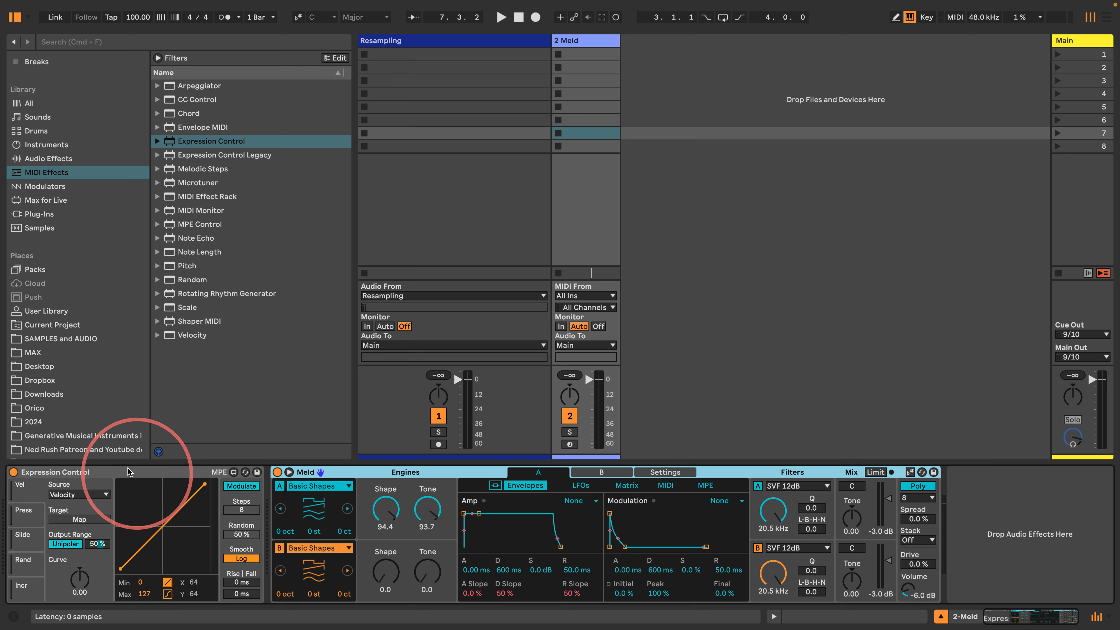
left_click(304, 472)
left_click(57, 472)
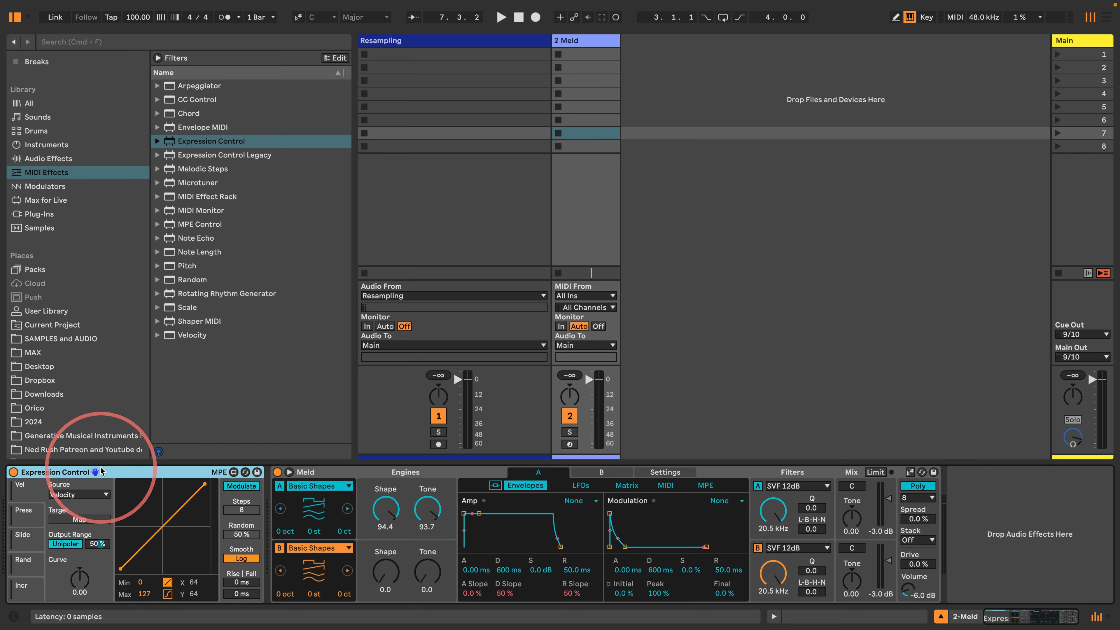
Load Random.adv from the User Library's Max MIDI Effect presets in front of Meld and delete the Expression Control device.
left_click(49, 311)
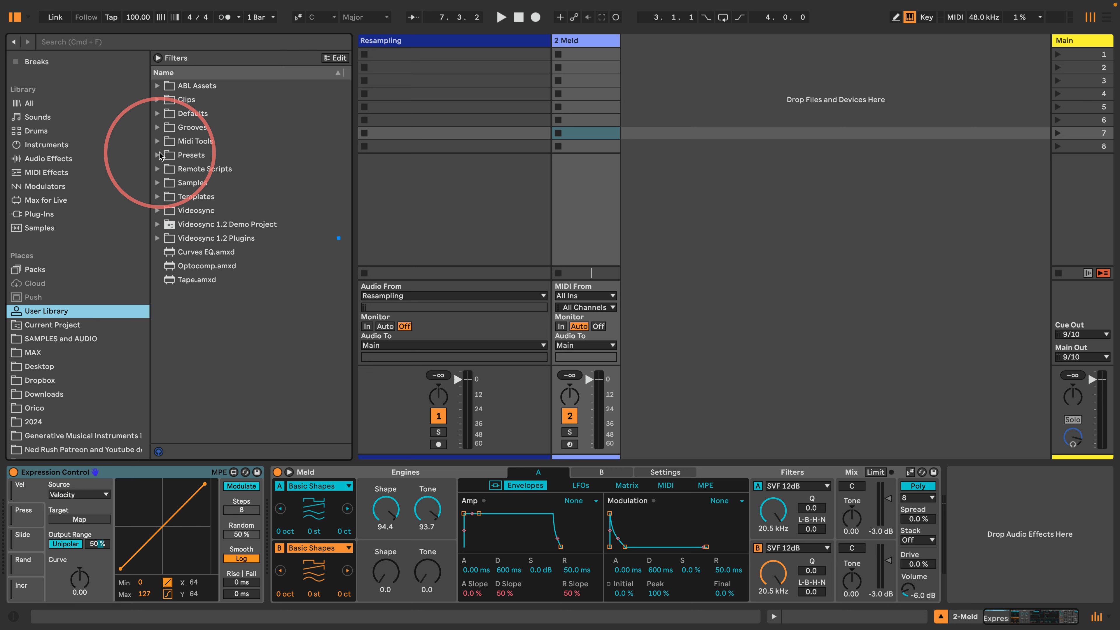
left_click(169, 160)
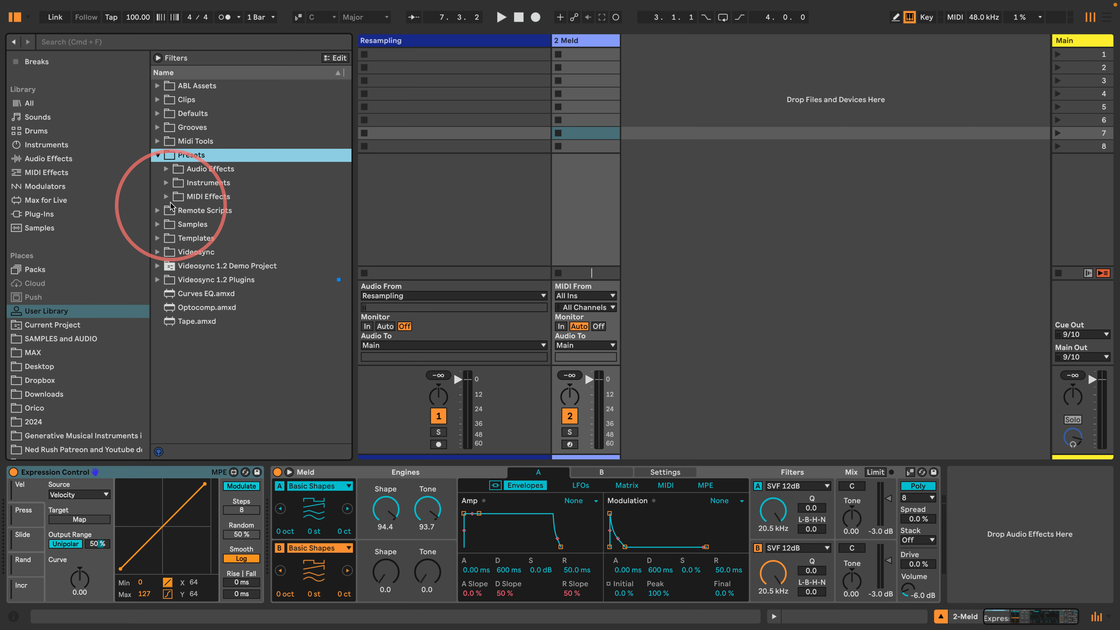
left_click(164, 198)
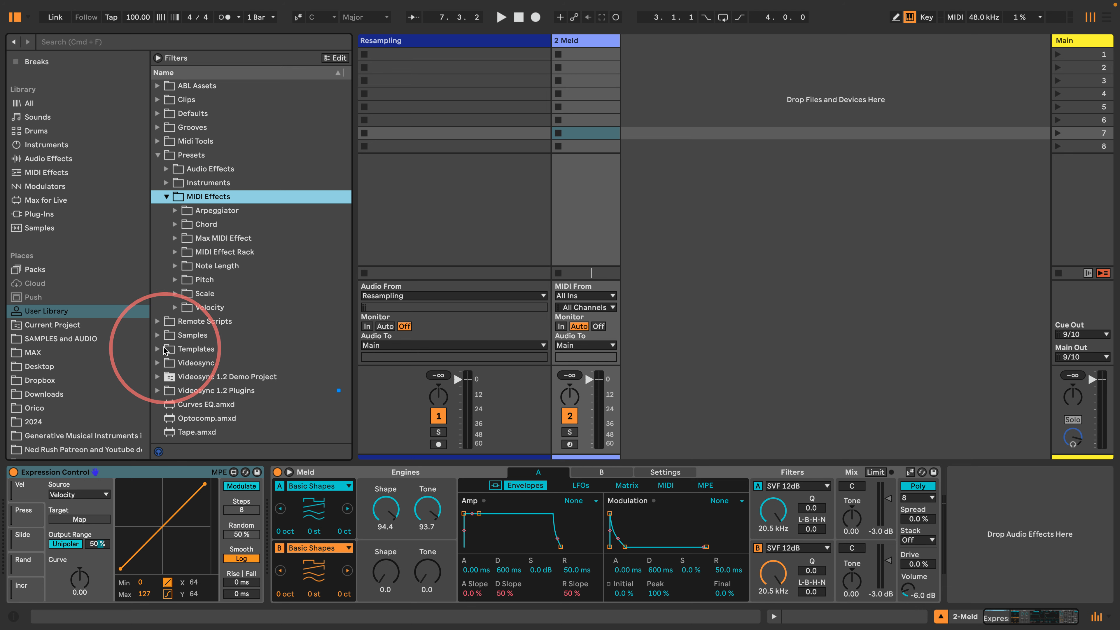
left_click(175, 238)
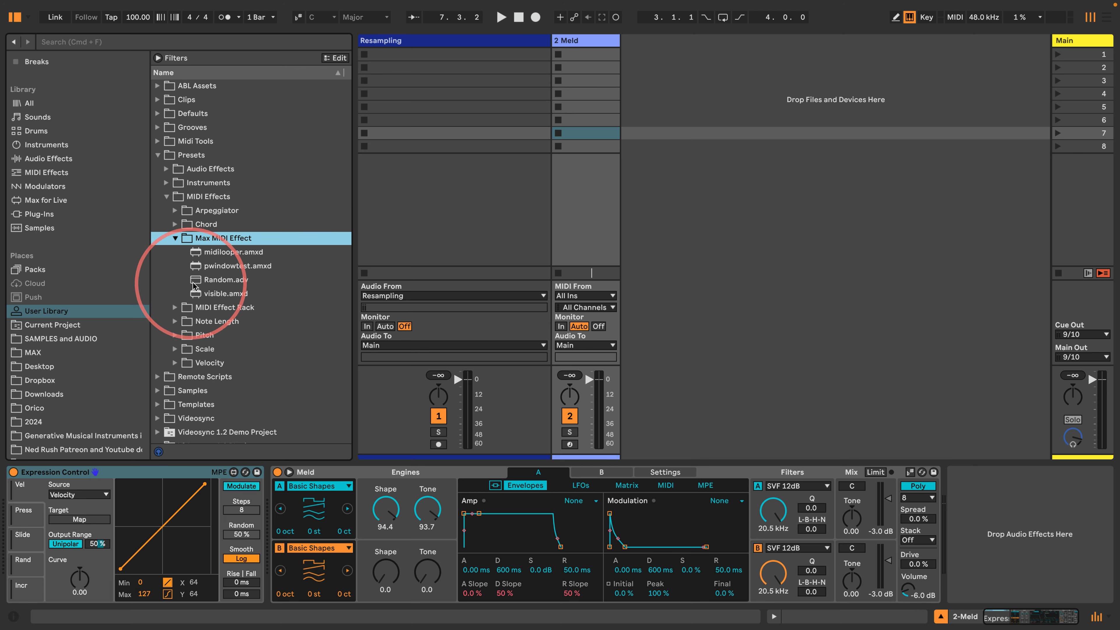
left_click(221, 281)
left_click_drag(221, 282, 270, 486)
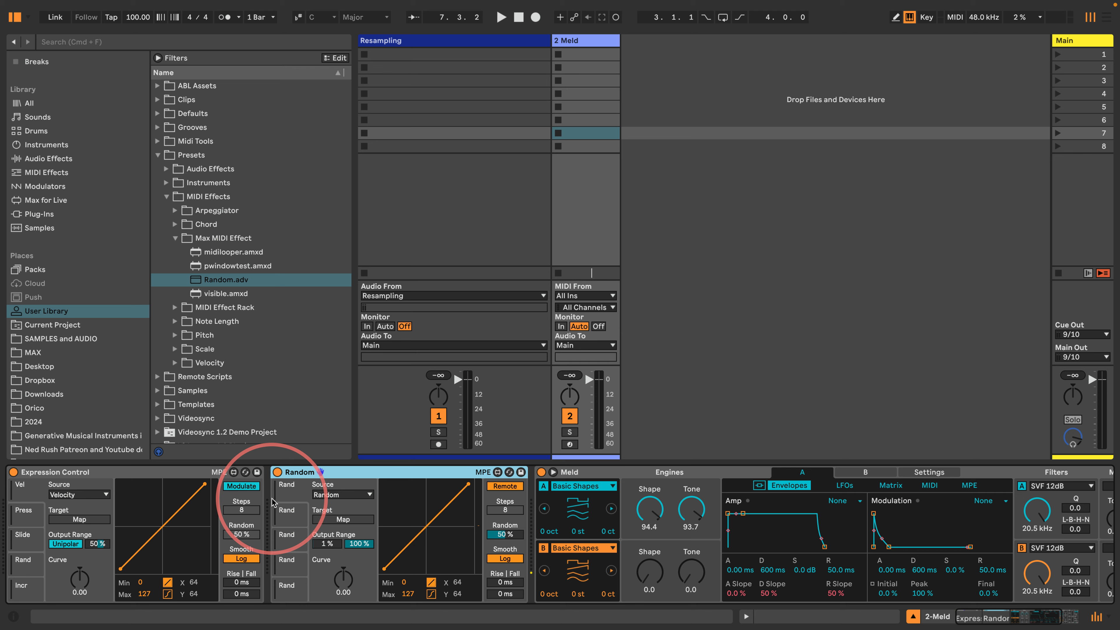
left_click(105, 473)
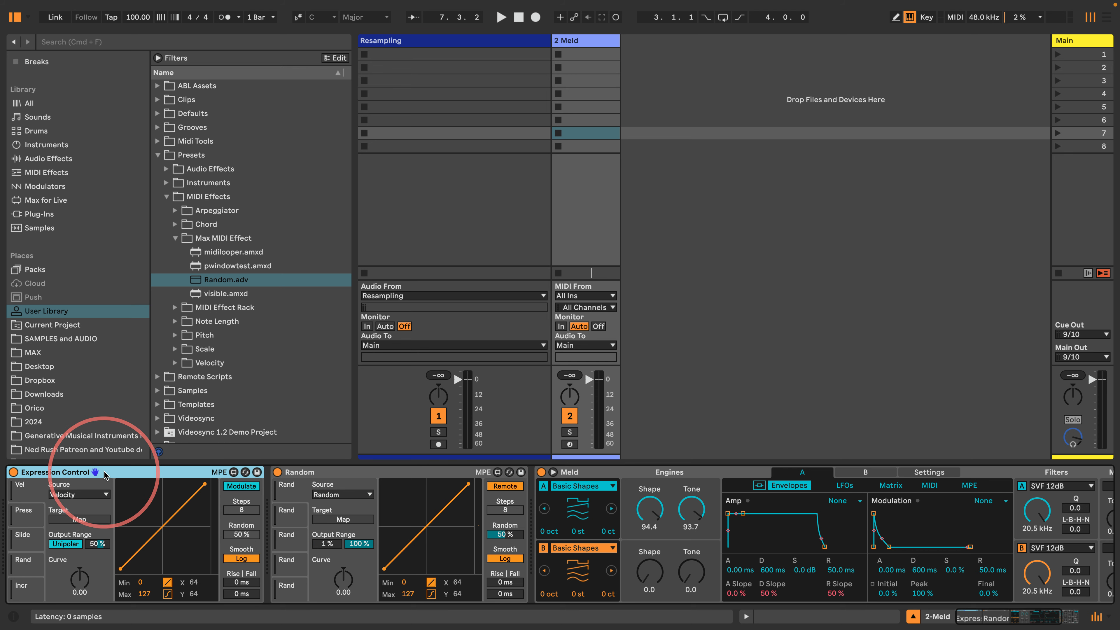
key("Delete")
Create a MIDI clip in the Meld track's first slot with a sixteenth C3 note at its start, and launch it.
double_click(587, 54)
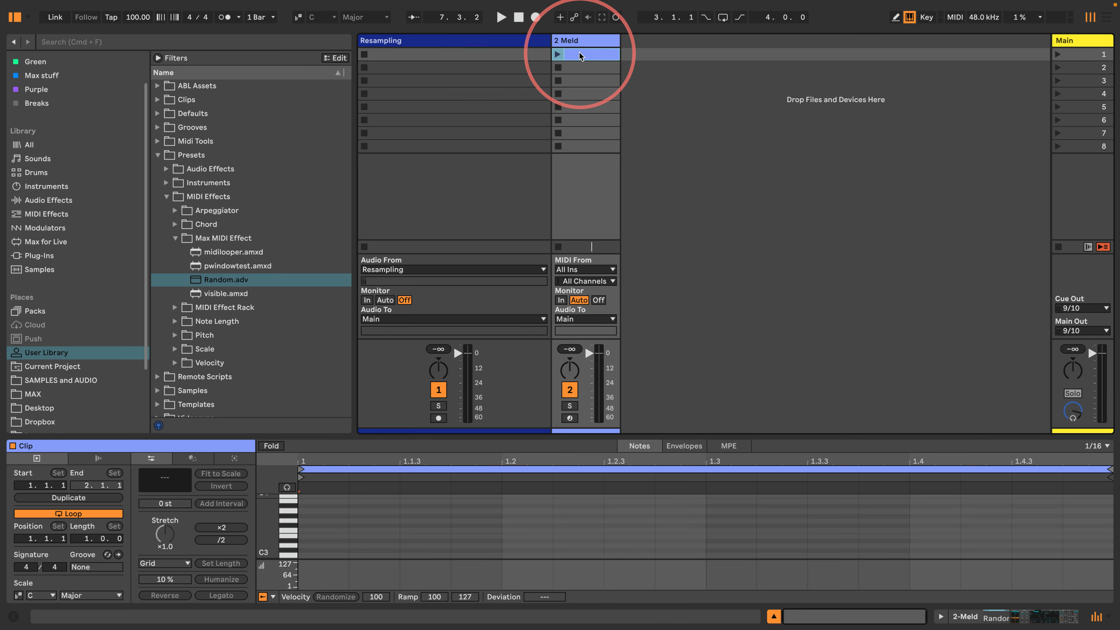
double_click(311, 556)
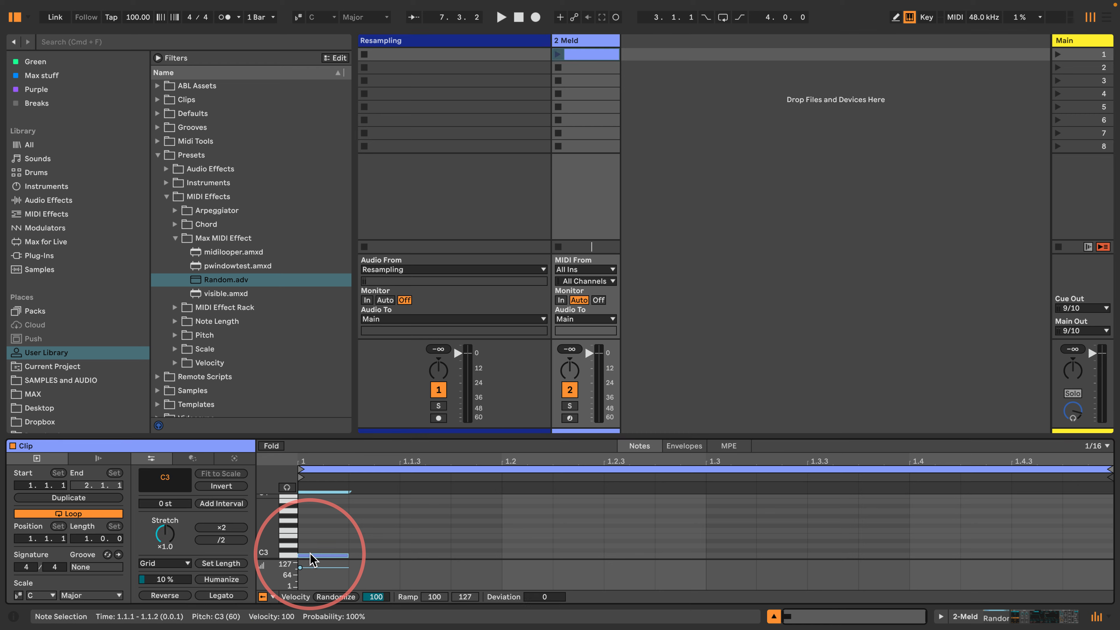
left_click(558, 54)
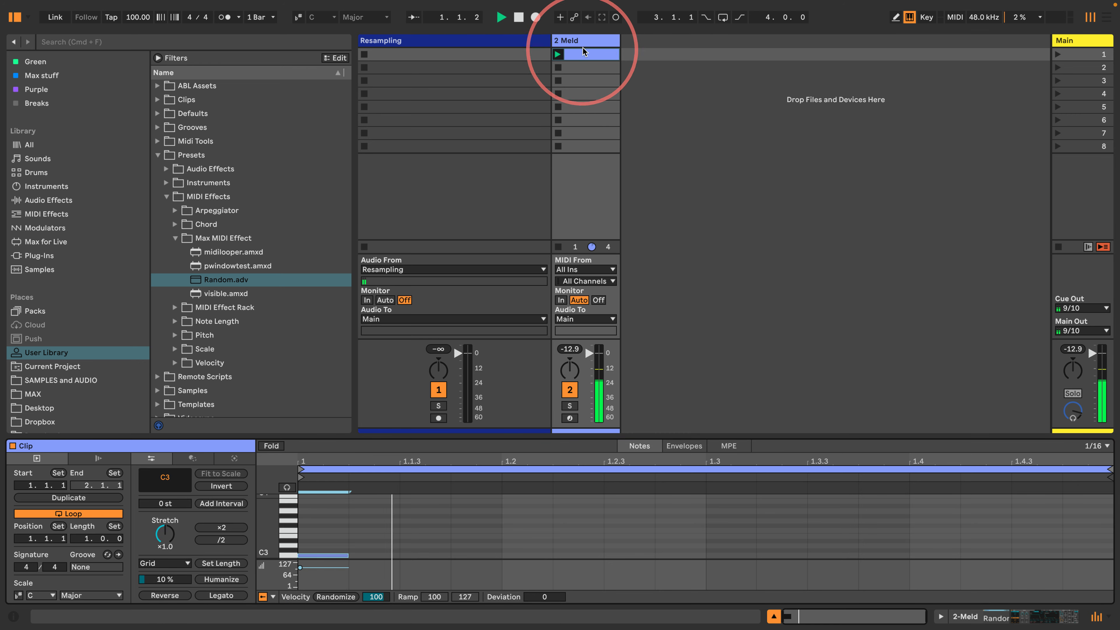
Map the first Random slot to Meld's engine A oscillator type and switch off engine B.
left_click(587, 41)
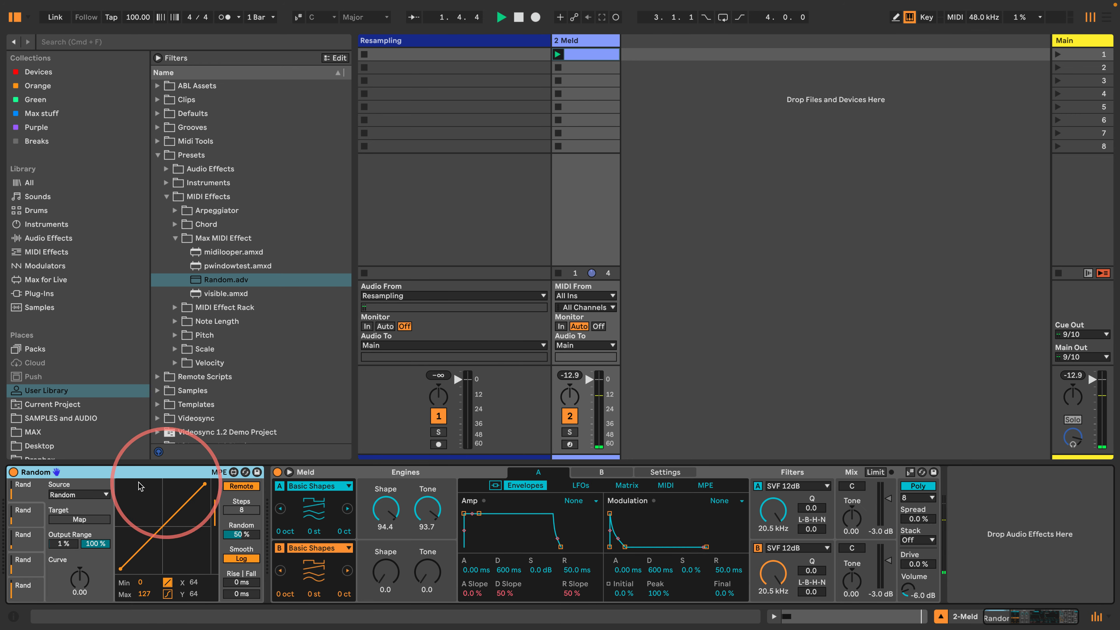
left_click(79, 520)
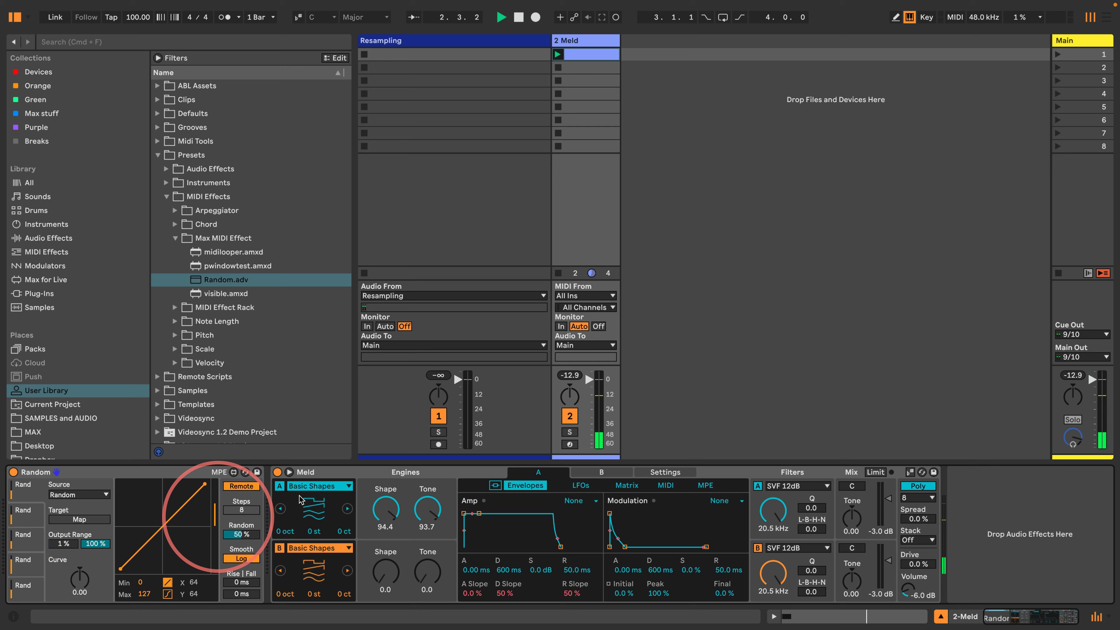
left_click(320, 486)
left_click(281, 540)
left_click(279, 549)
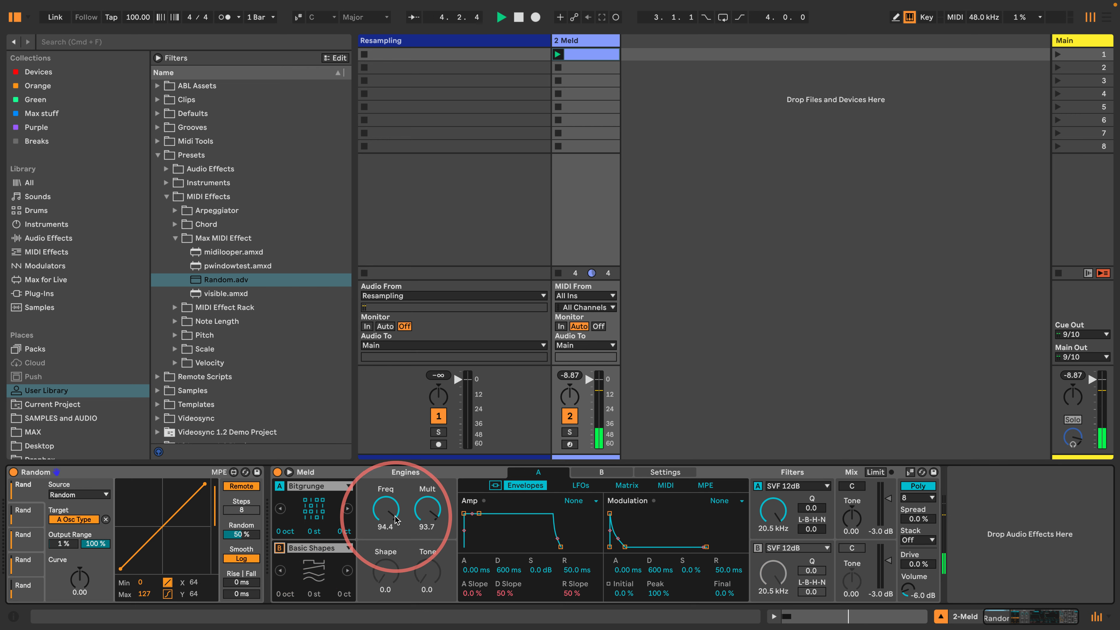
Shape engine A's amp envelope with a 563 ms decay, sustain at -∞ dB and a 464 ms release.
left_click_drag(479, 514, 475, 547)
left_click_drag(561, 547, 567, 547)
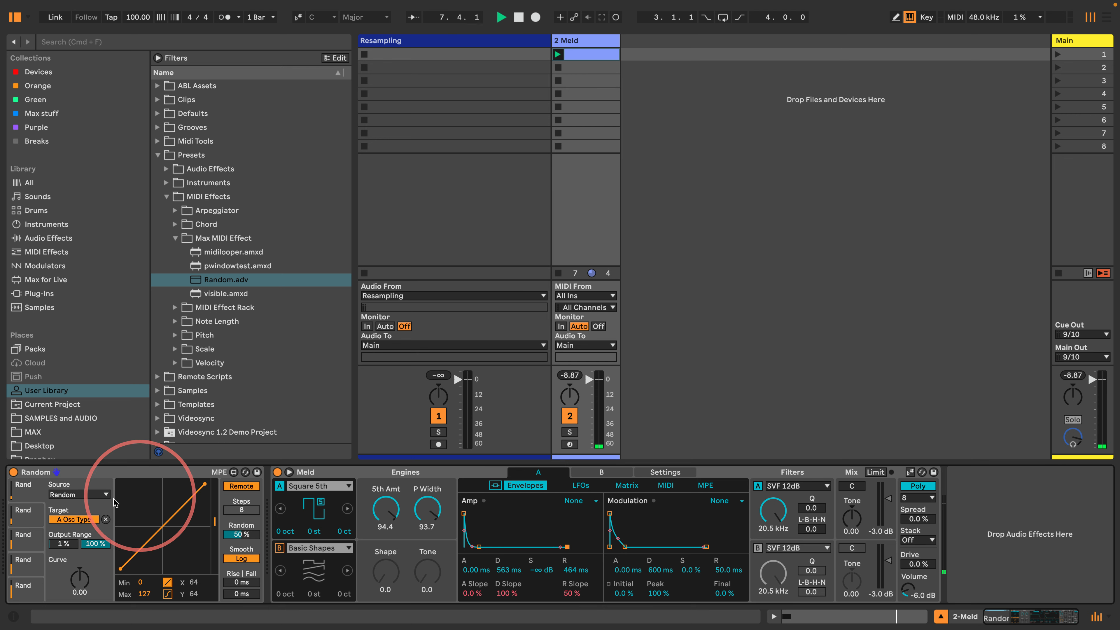
Map the second and third Random slots to engine A's first and second oscillator macro knobs.
left_click(105, 519)
left_click(79, 519)
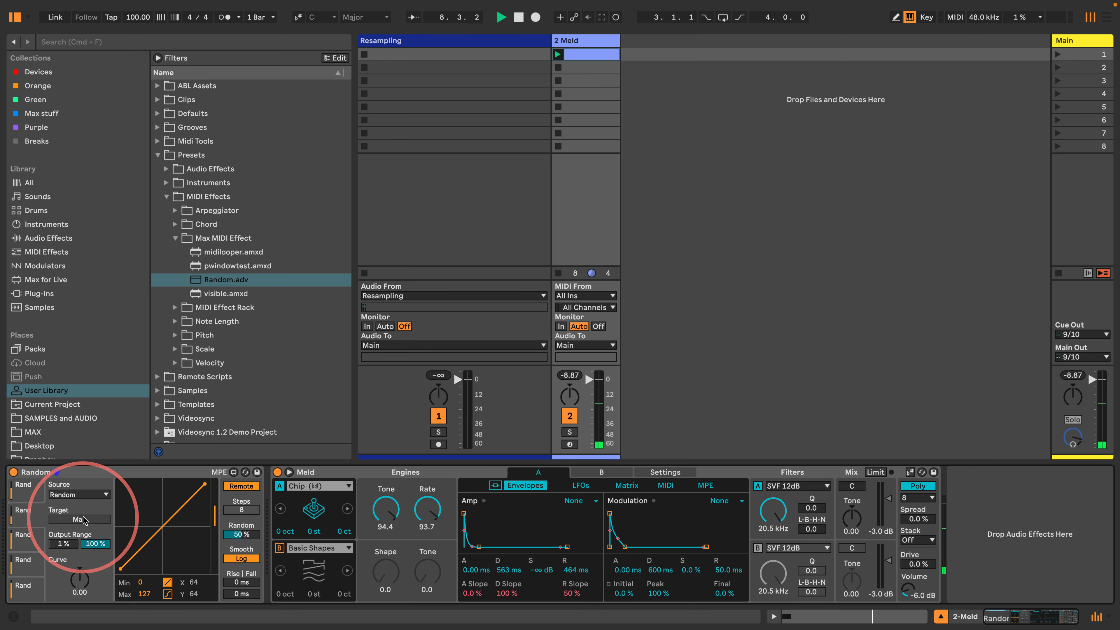
left_click(385, 511)
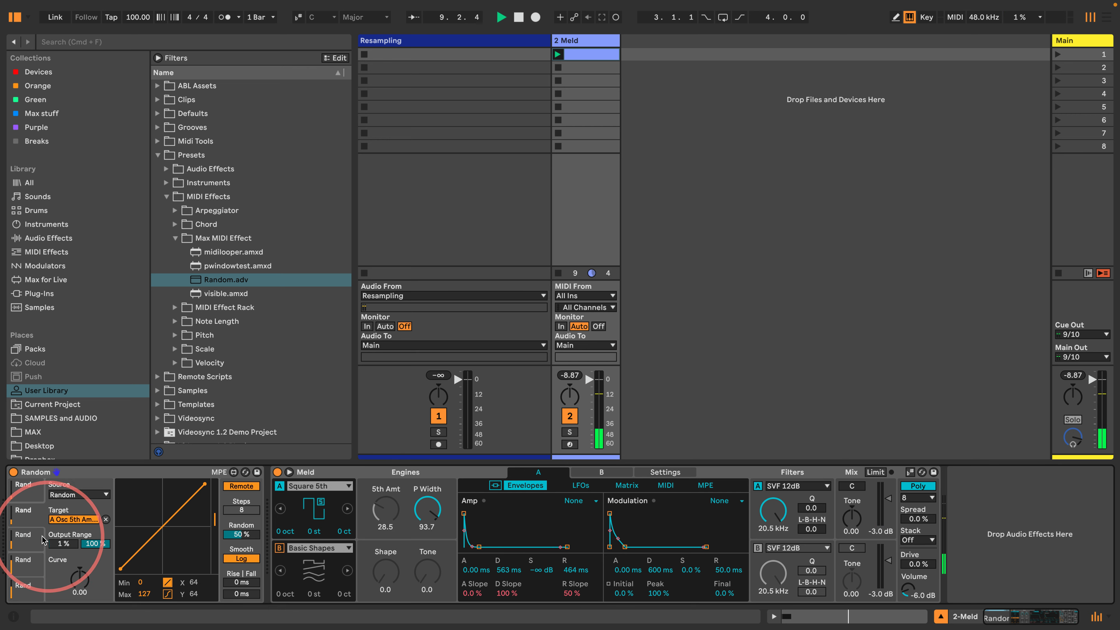
left_click(32, 534)
left_click(77, 519)
left_click(427, 510)
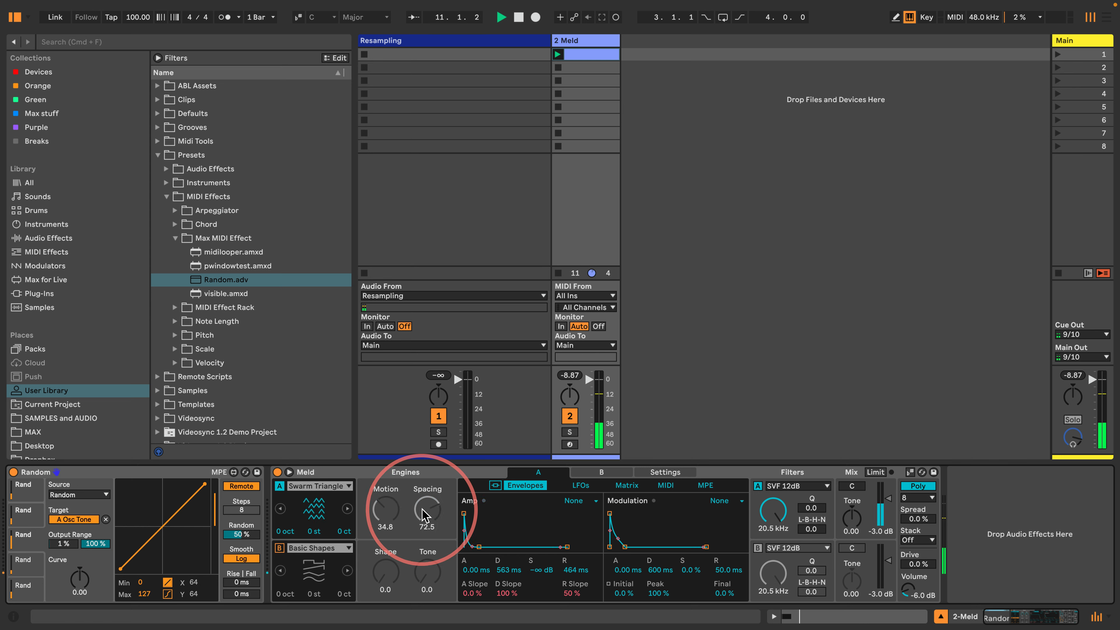
Map the fourth Random slot to engine A's filter type.
left_click(27, 571)
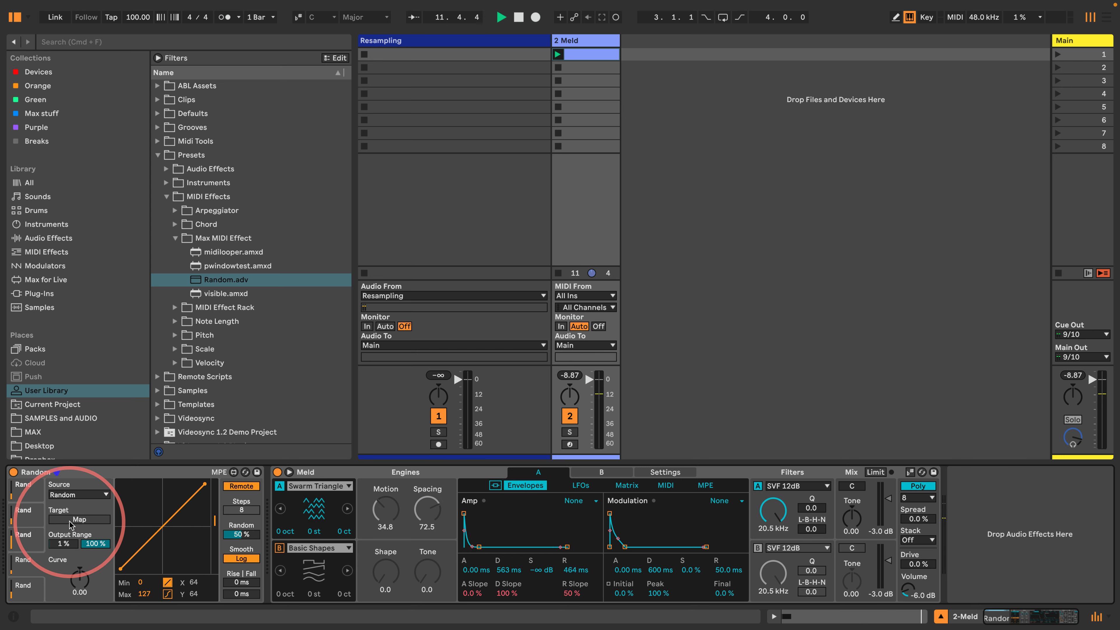
left_click(806, 491)
left_click(810, 495)
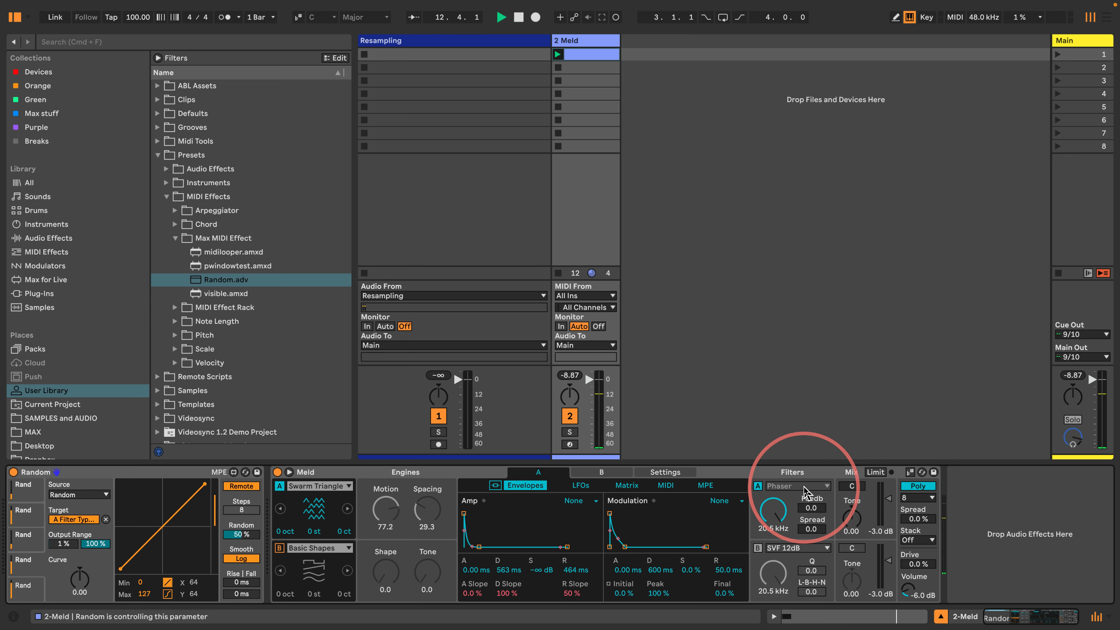
Insert a second Random.adv device before Meld and map the first device's fifth slot to engine A's filter frequency.
left_click_drag(199, 279, 267, 474)
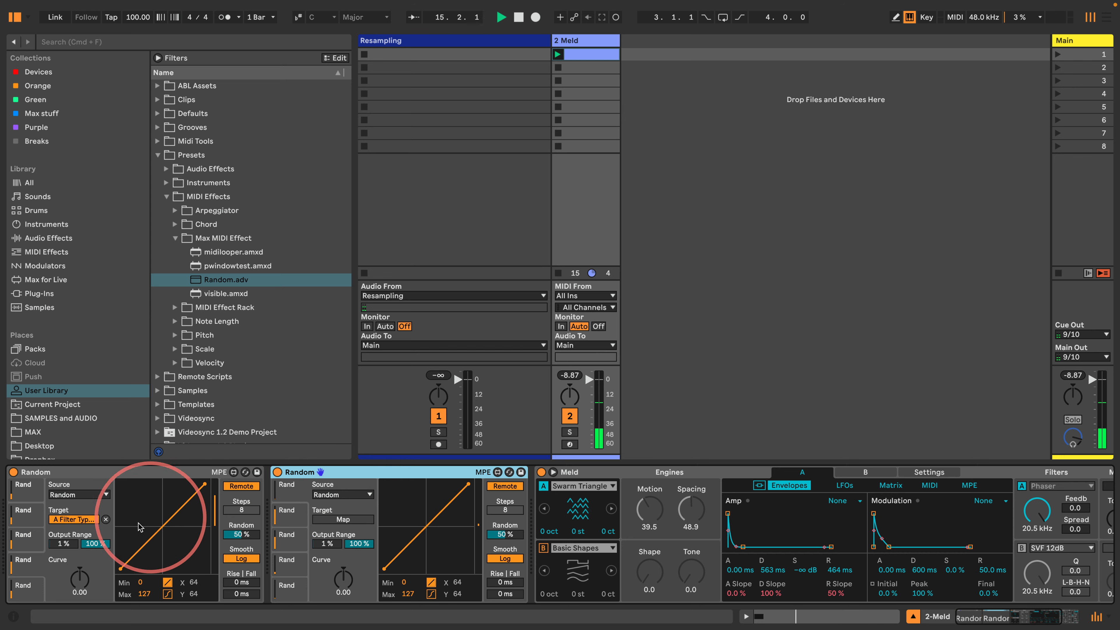
left_click(24, 588)
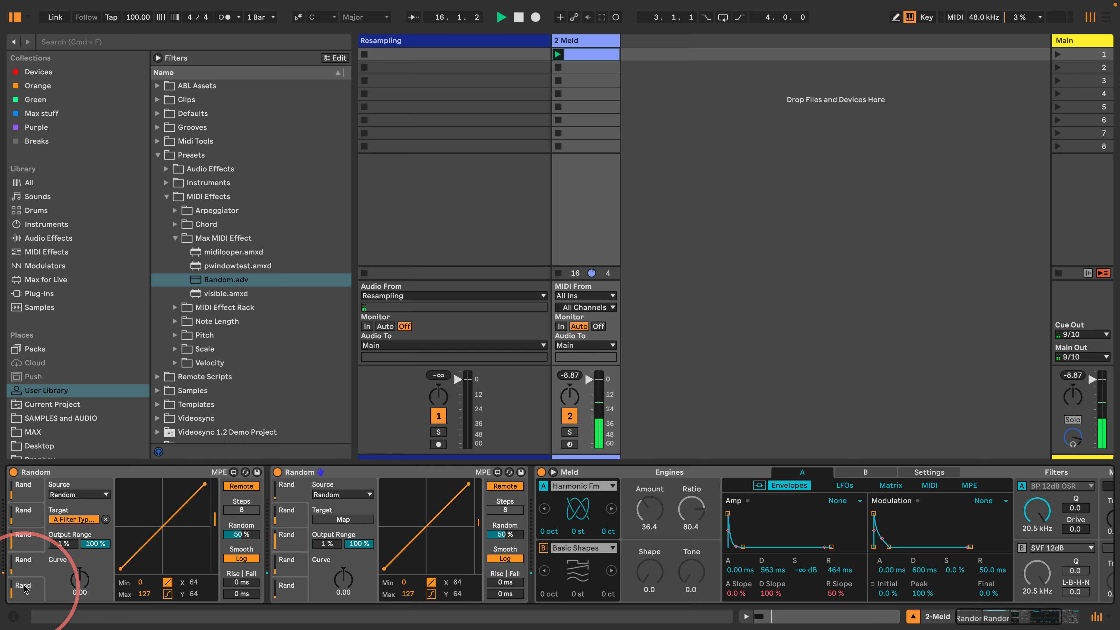
left_click(75, 519)
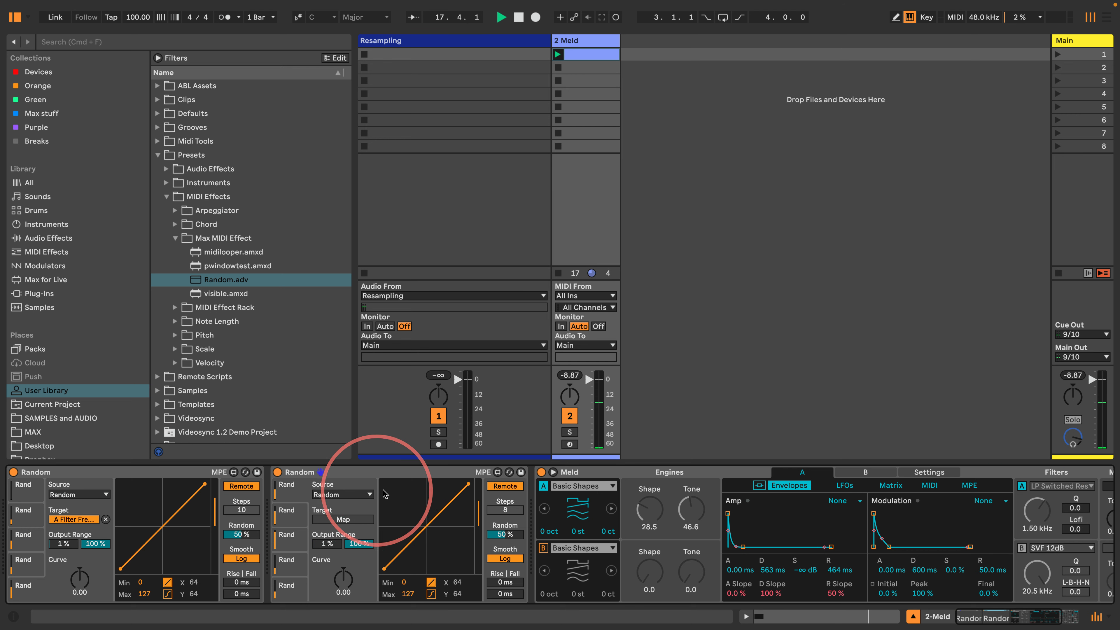
Map the second Random device's first two slots to engine A's filter Q and Drive.
left_click(358, 525)
left_click(1073, 510)
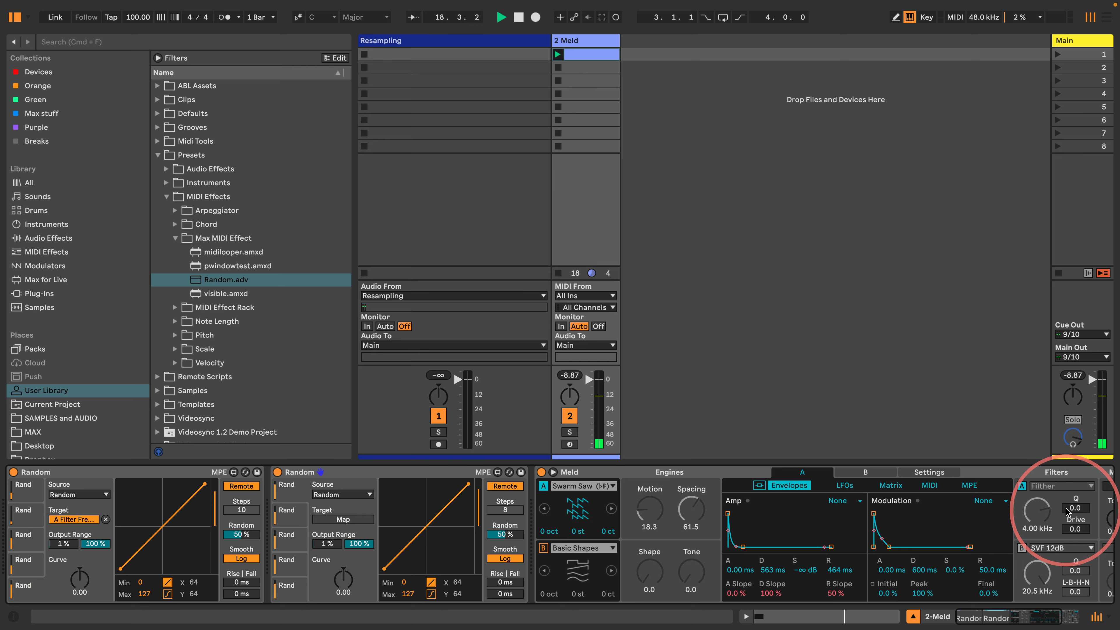
left_click(370, 520)
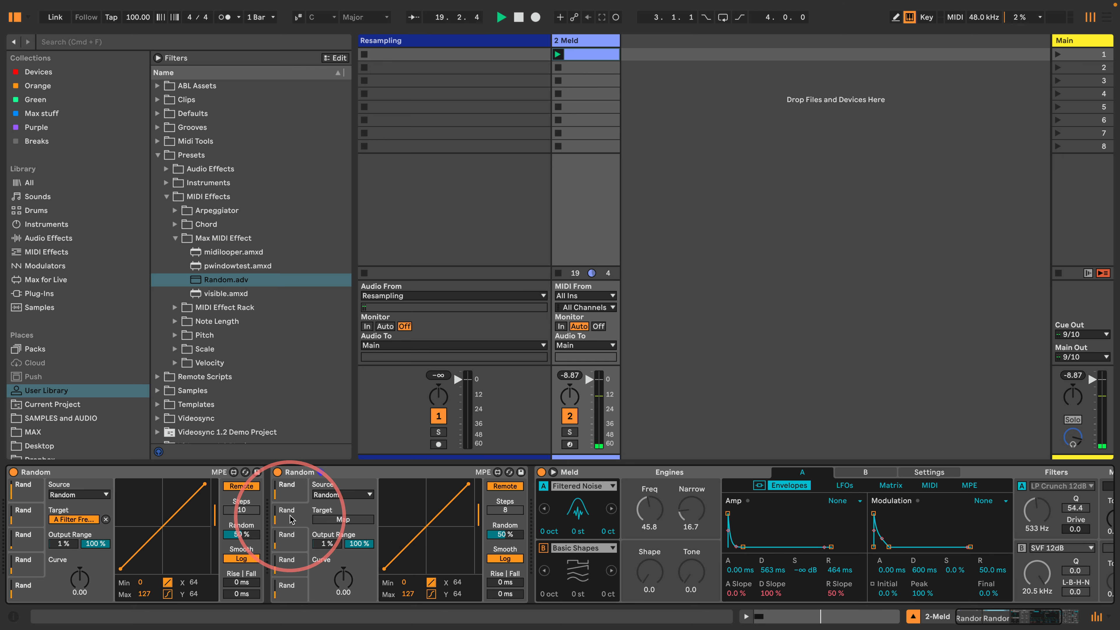
left_click(344, 519)
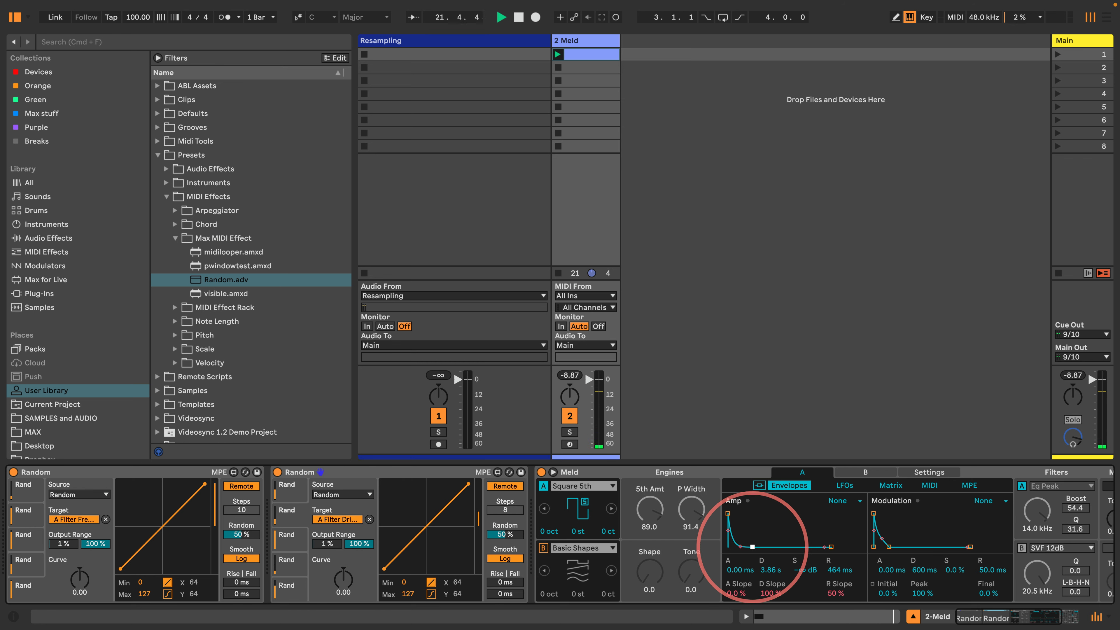
Set engine A's amp envelope decay to 3.03 s and switch Meld's voice mode to Mono.
left_click_drag(752, 546, 750, 547)
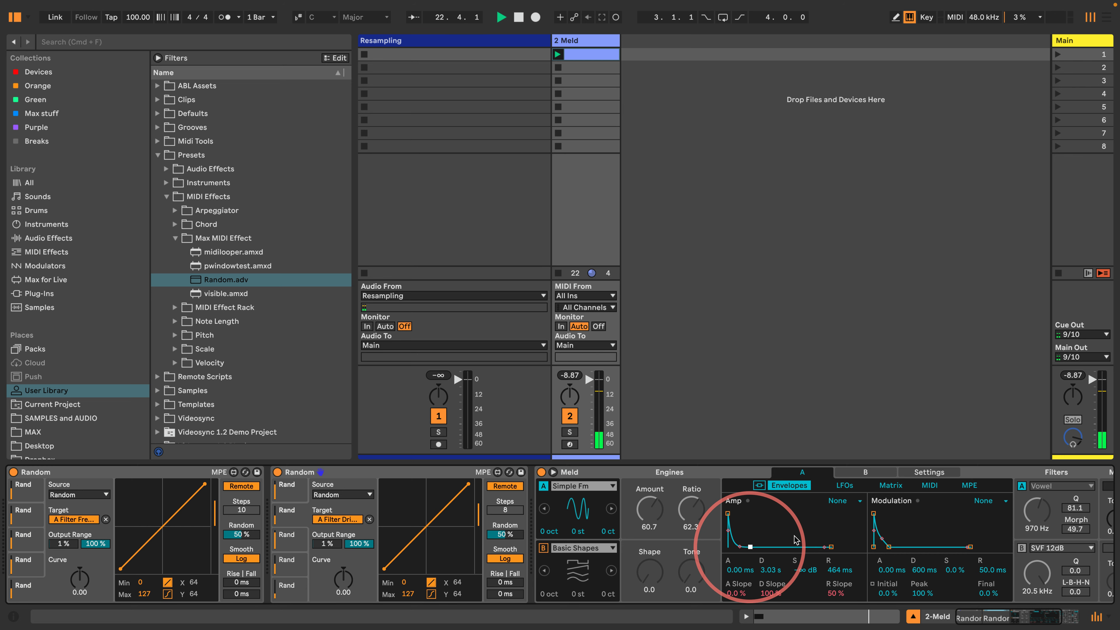
scroll(797, 541, "right", 3)
scroll(807, 520, "right", 3)
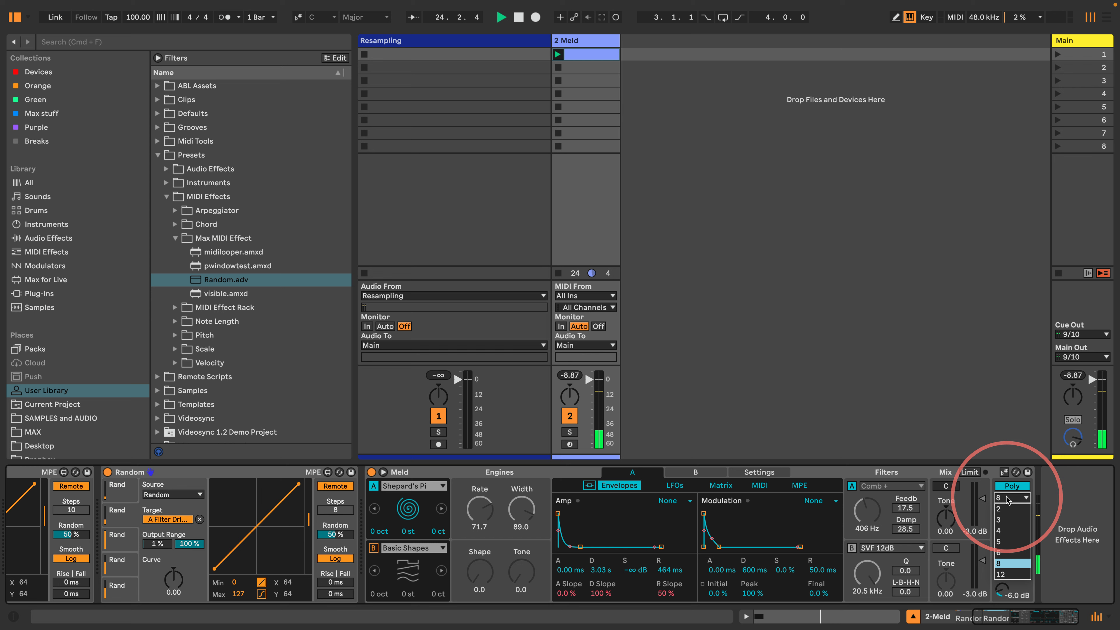
left_click(1012, 486)
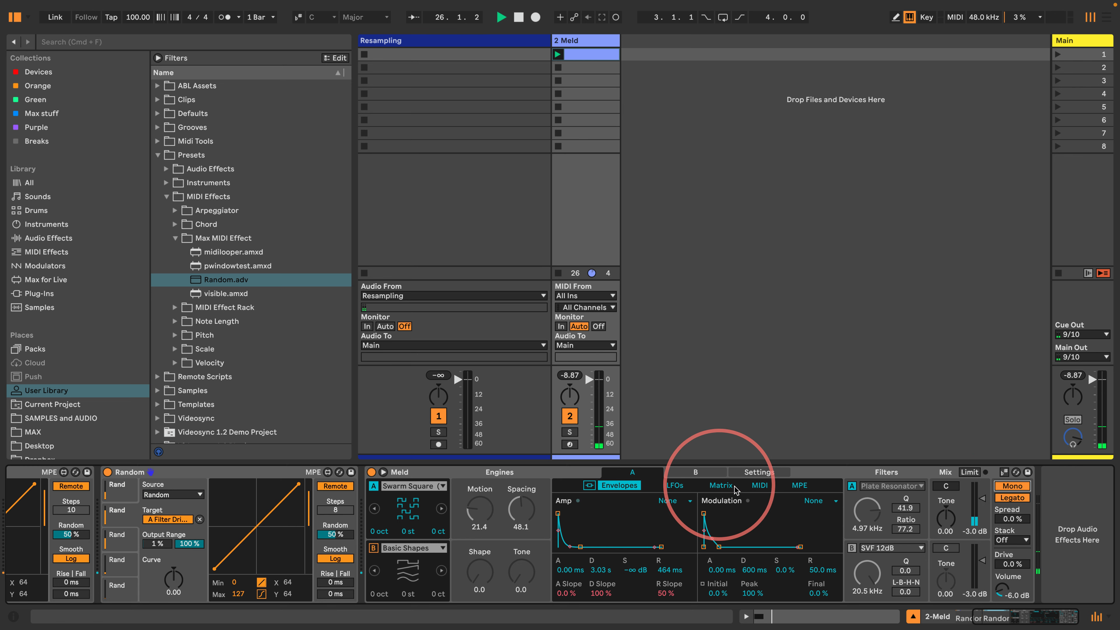
Route engine A's modulation envelope to Pitch Mod at 48, then set that envelope's decay to 464 ms and release to 1.50 s.
left_click(719, 487)
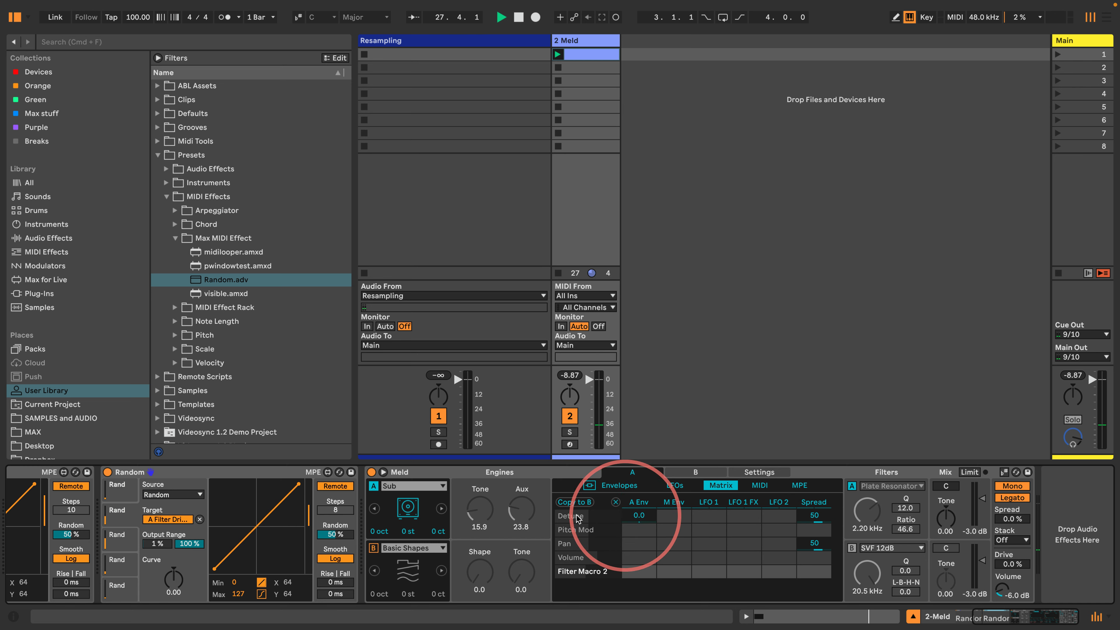
left_click(675, 531)
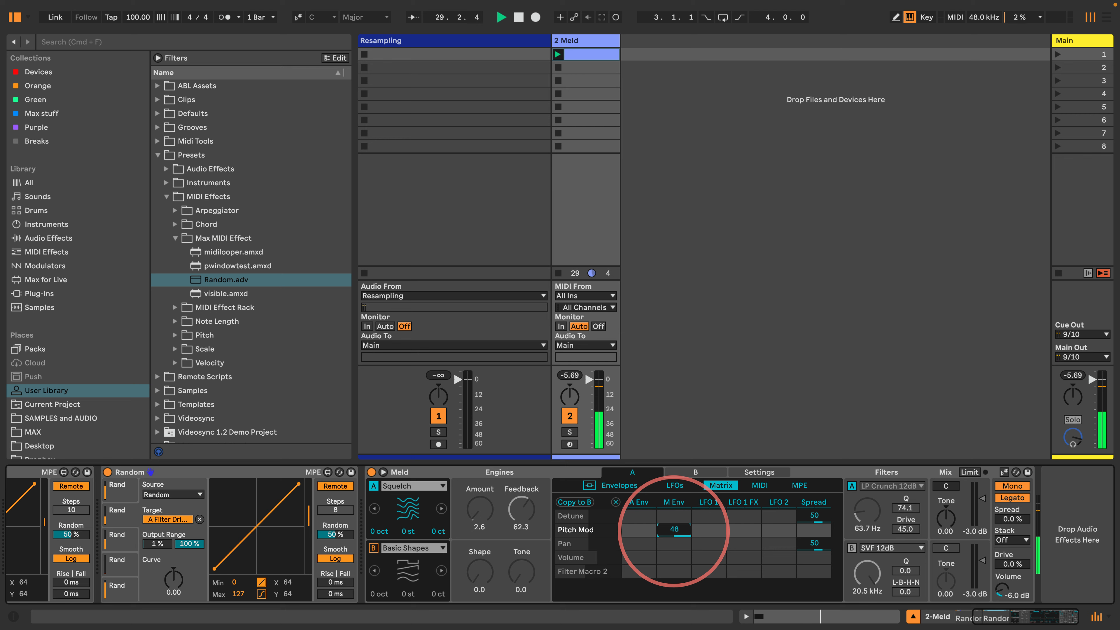
left_click(618, 485)
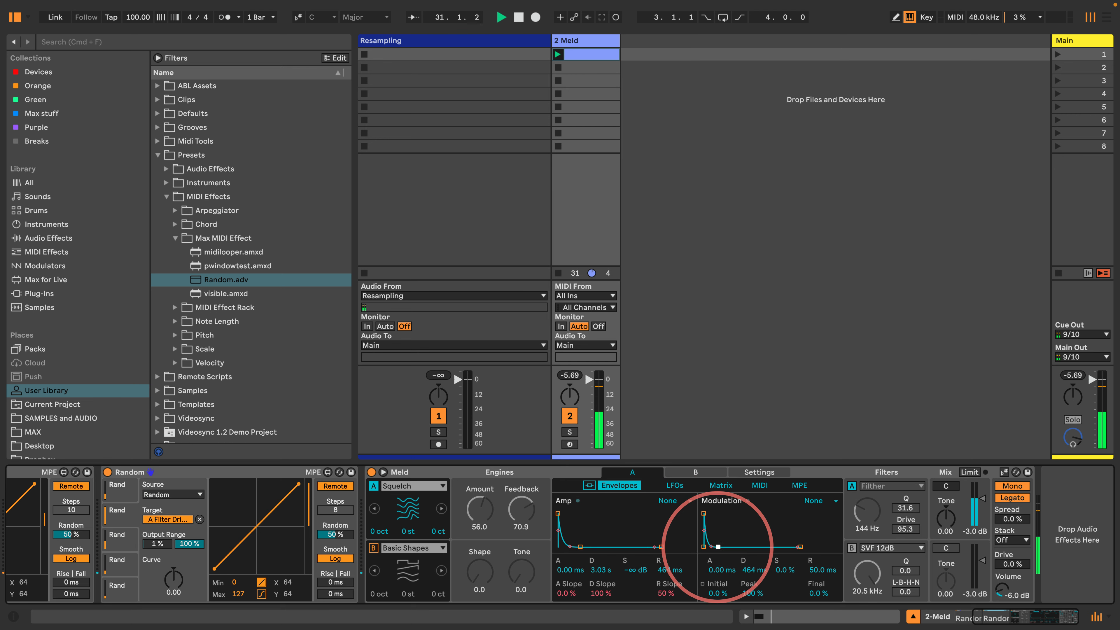
left_click_drag(717, 547, 719, 547)
left_click_drag(813, 569, 813, 572)
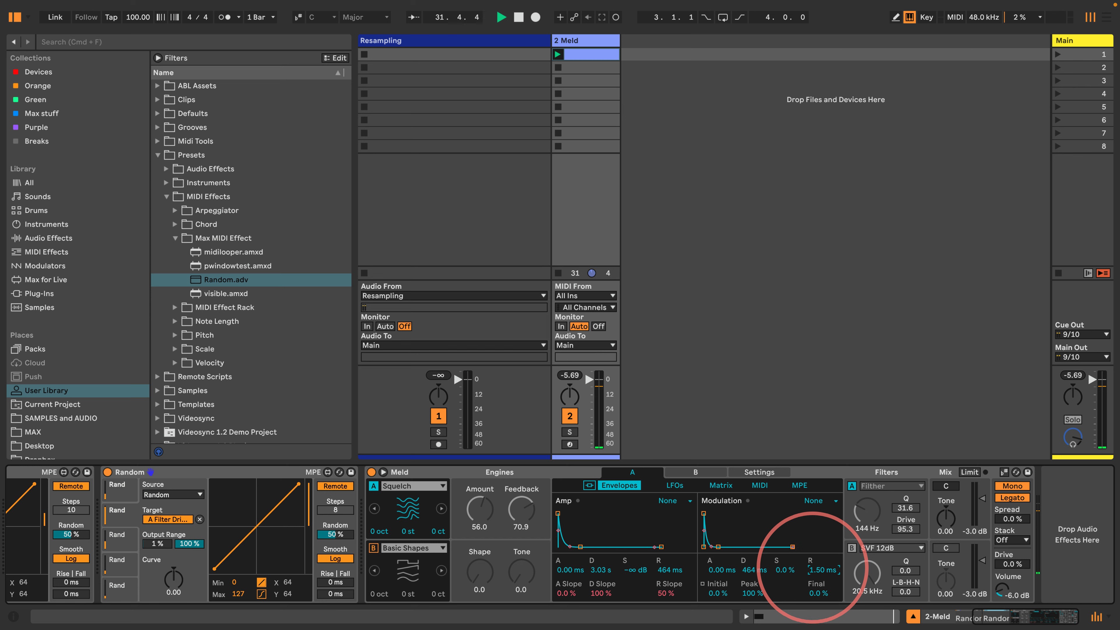
Set engine A's amp envelope to 1.36 s decay and 3.00 s release, and the modulation envelope's decay to 2.04 s.
left_click_drag(669, 569, 671, 568)
left_click(669, 570)
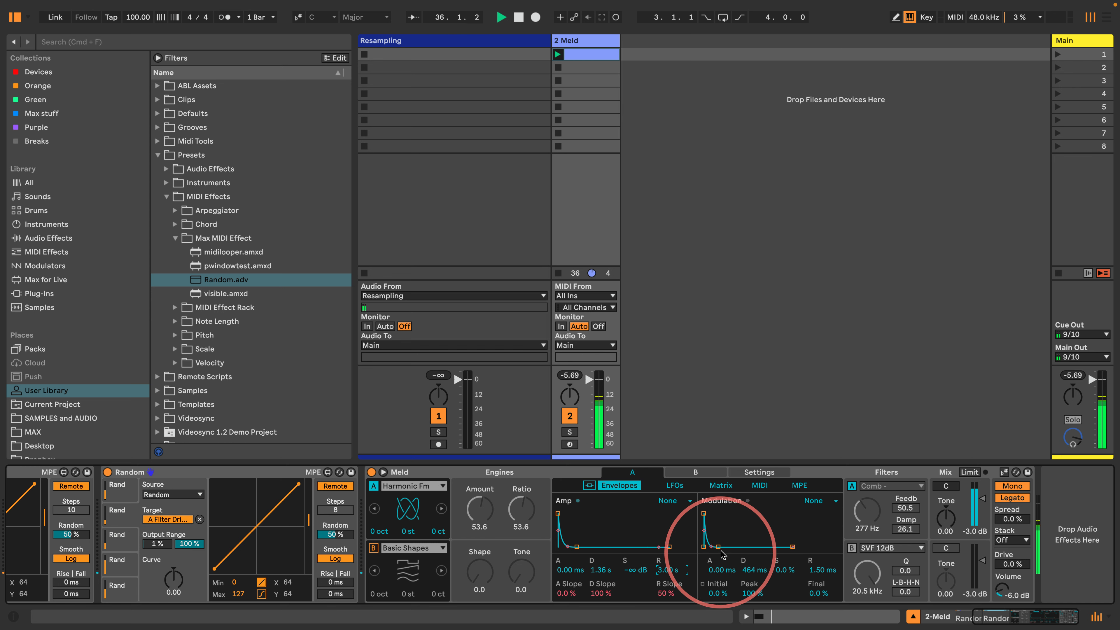
mouse_move(718, 547)
left_mouse_down()
mouse_move(737, 548)
mouse_move(725, 547)
left_mouse_up()
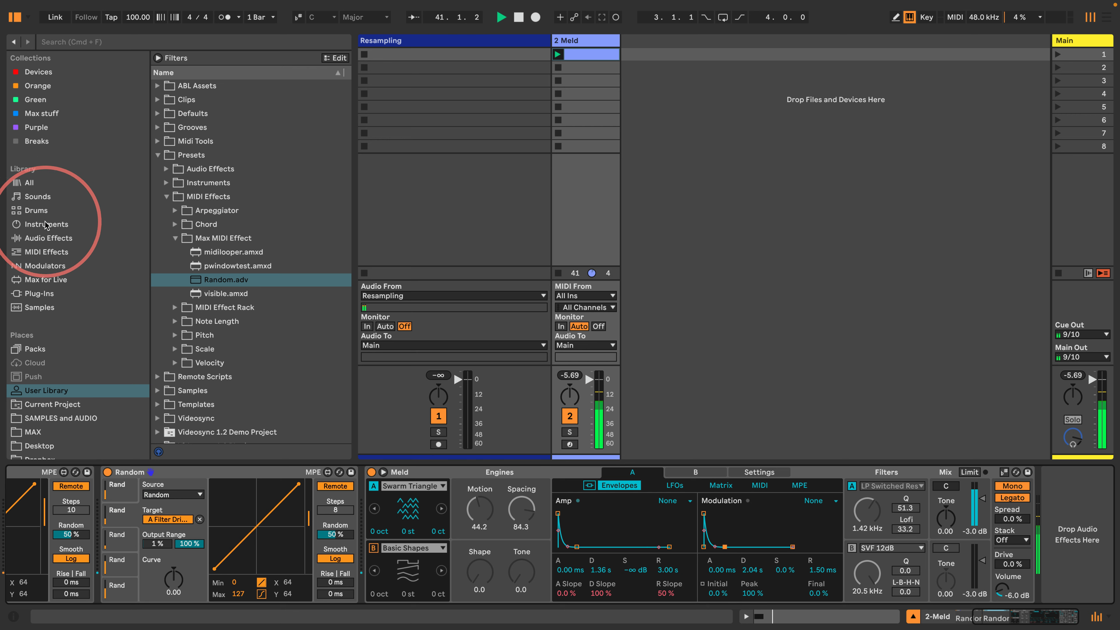
Add the Roar audio effect after Meld with Multi Band routing, Compress at 100 % and Drive at 10 dB.
left_click(41, 240)
scroll(177, 305, "down", 10)
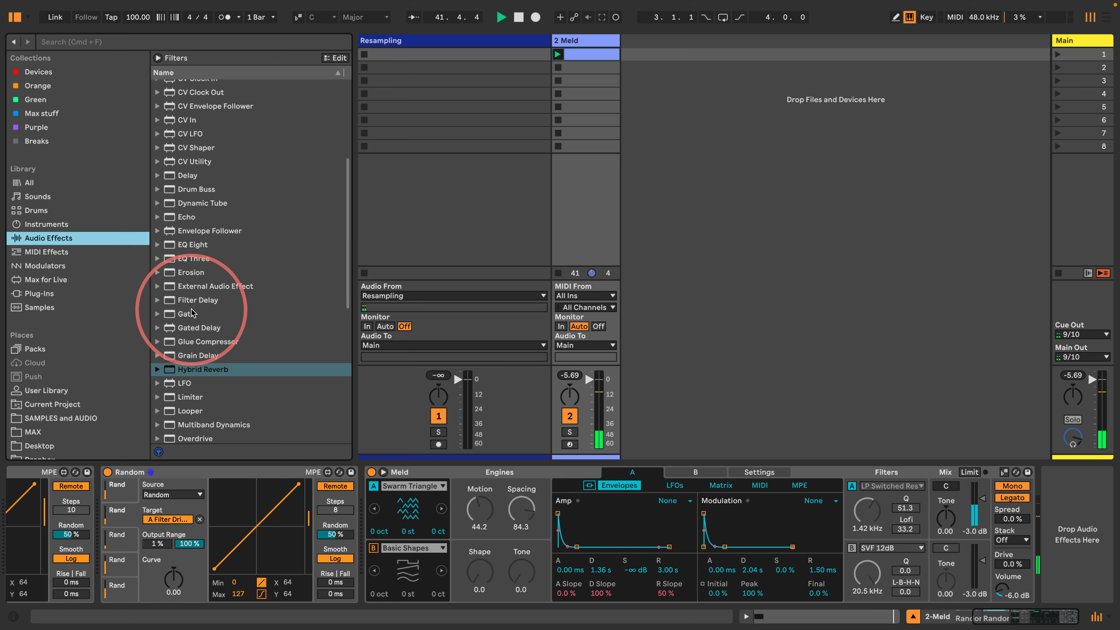
left_click_drag(185, 301, 1071, 514)
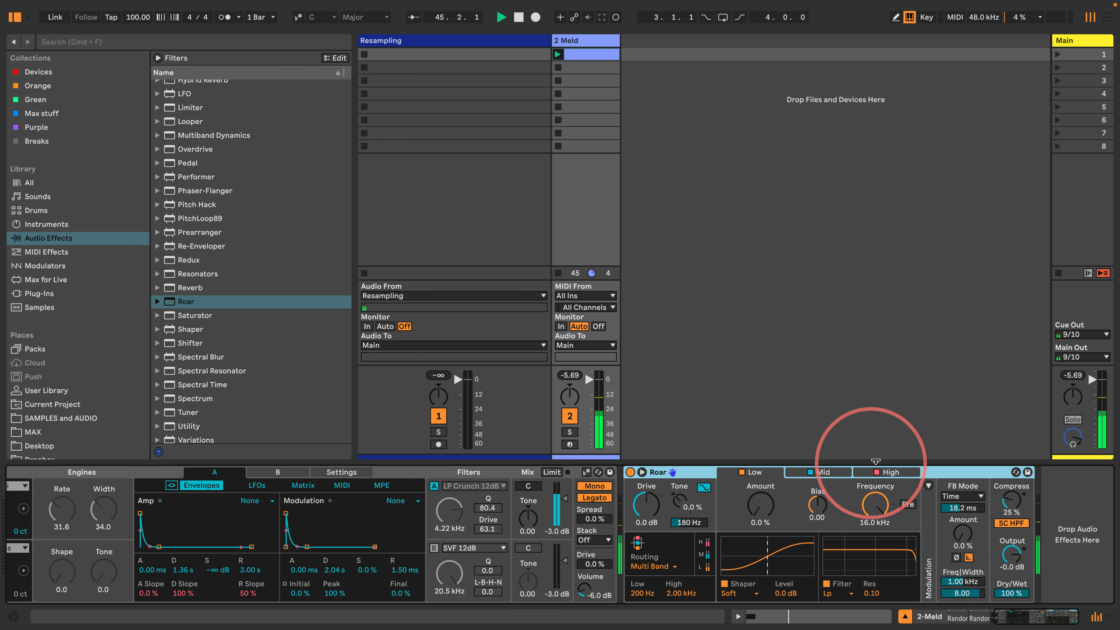
left_click_drag(1009, 492, 1008, 489)
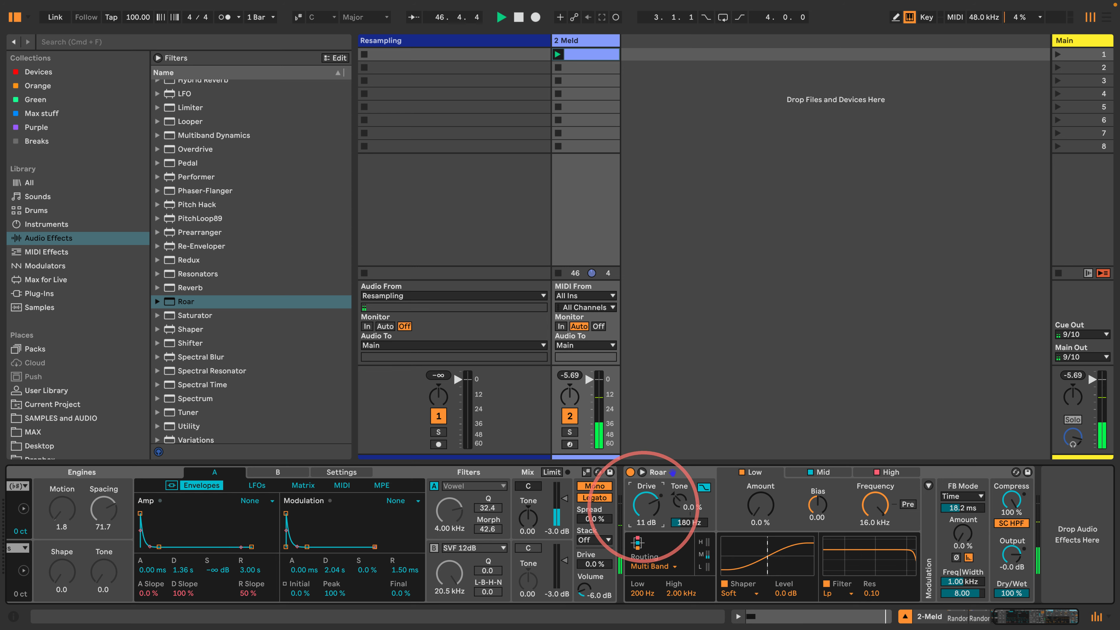
left_click_drag(643, 506, 643, 507)
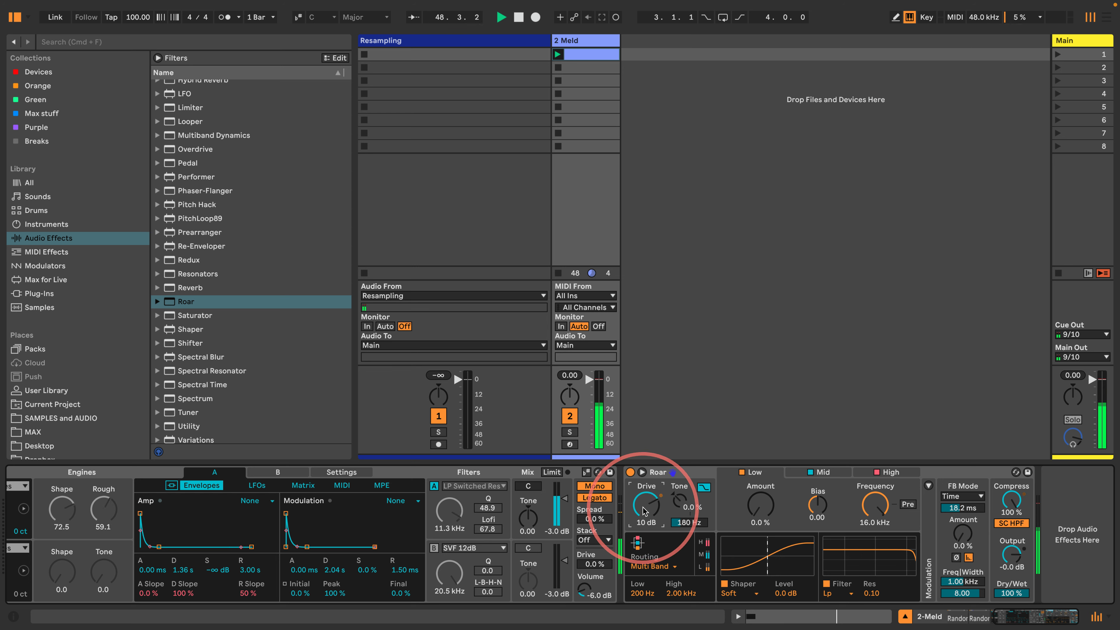
Set engine A's modulation envelope decay to 678 ms and its amp envelope decay to 1.54 s.
scroll(655, 512, "left", 10)
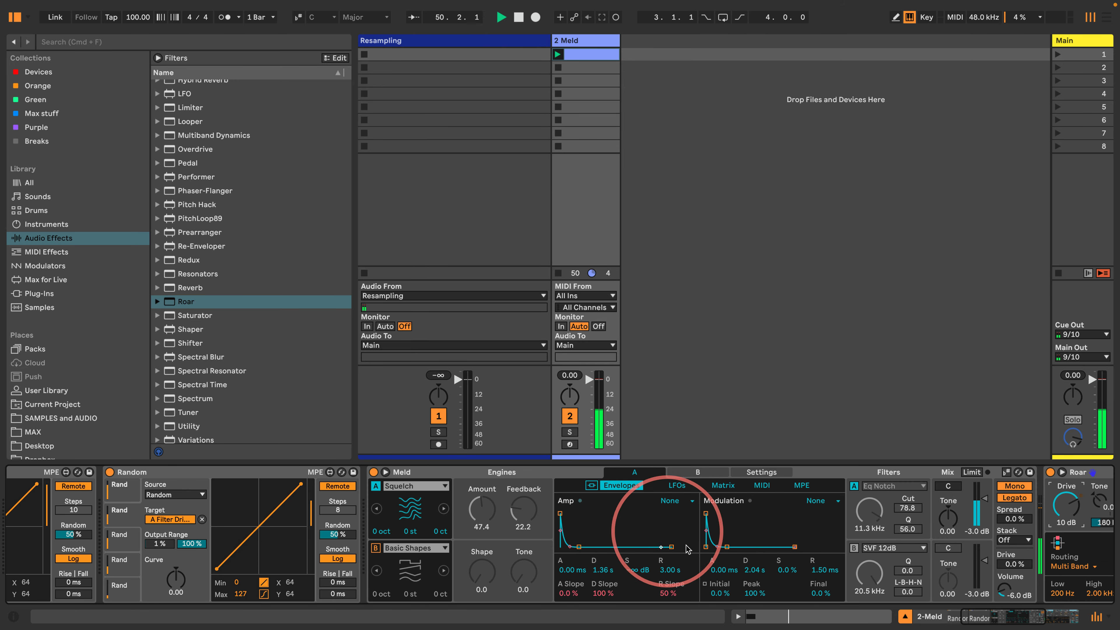
mouse_move(727, 547)
left_mouse_down()
mouse_move(681, 532)
mouse_move(681, 561)
mouse_move(726, 547)
left_mouse_up()
left_click(723, 485)
left_click(622, 485)
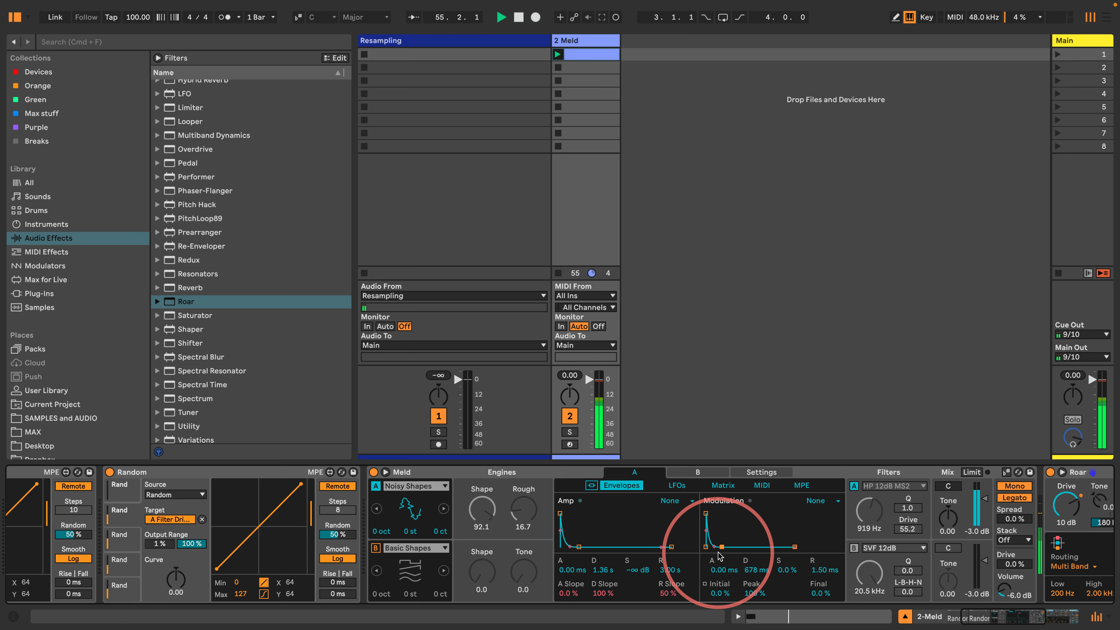
left_click(718, 485)
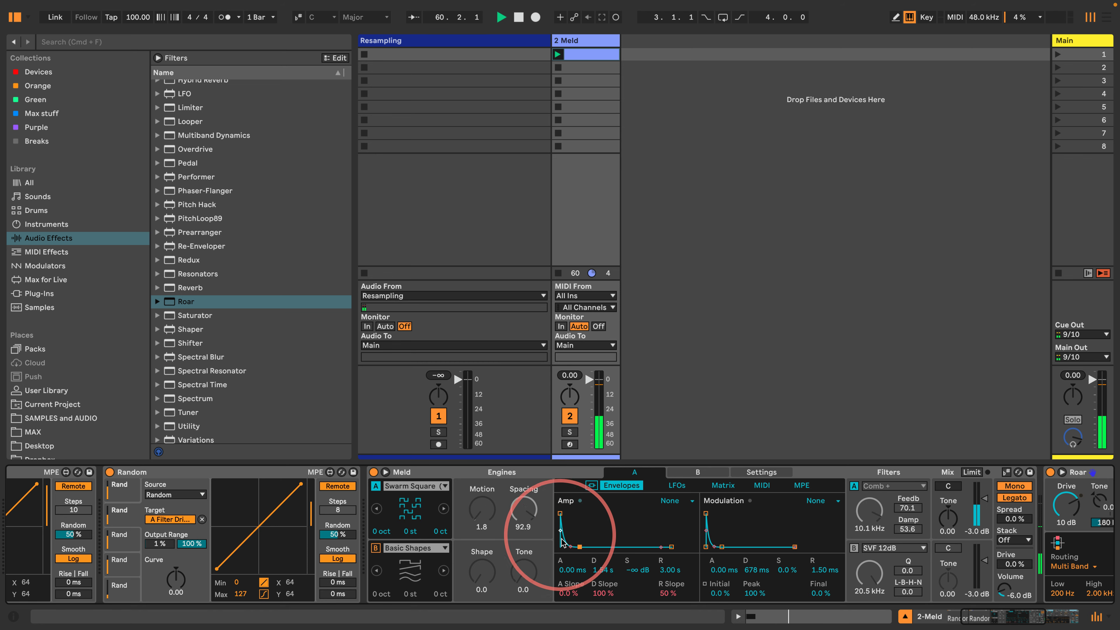
Collapse Meld and map the second Random device's third slot to the filter frequency of Roar's Low band.
scroll(632, 542, "right", 7)
scroll(632, 544, "right", 3)
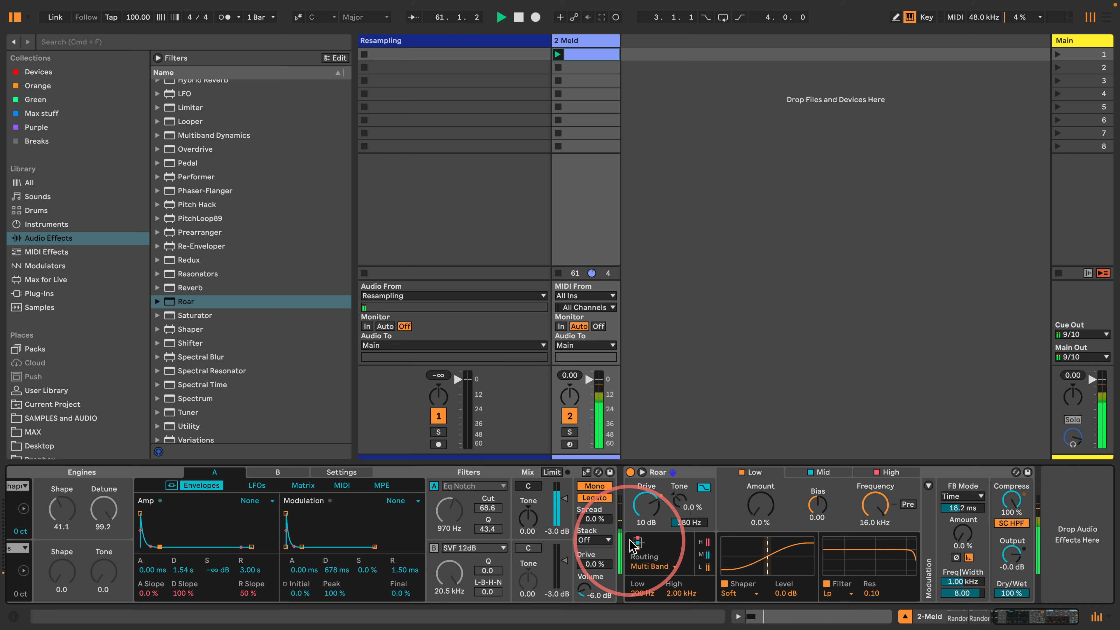
double_click(475, 472)
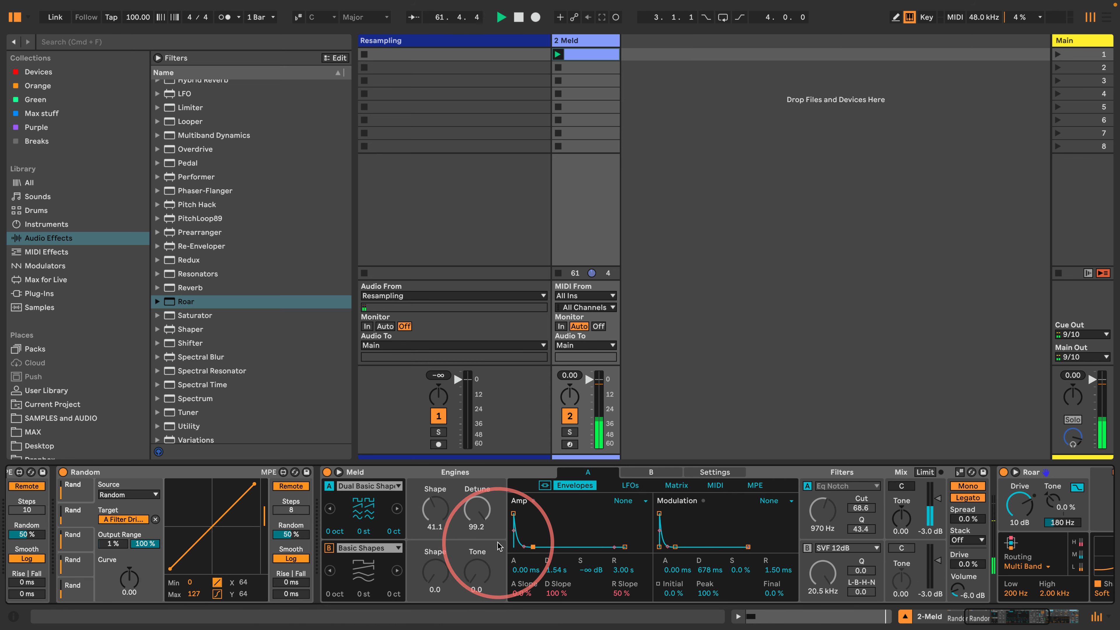
scroll(395, 498, "left", 5)
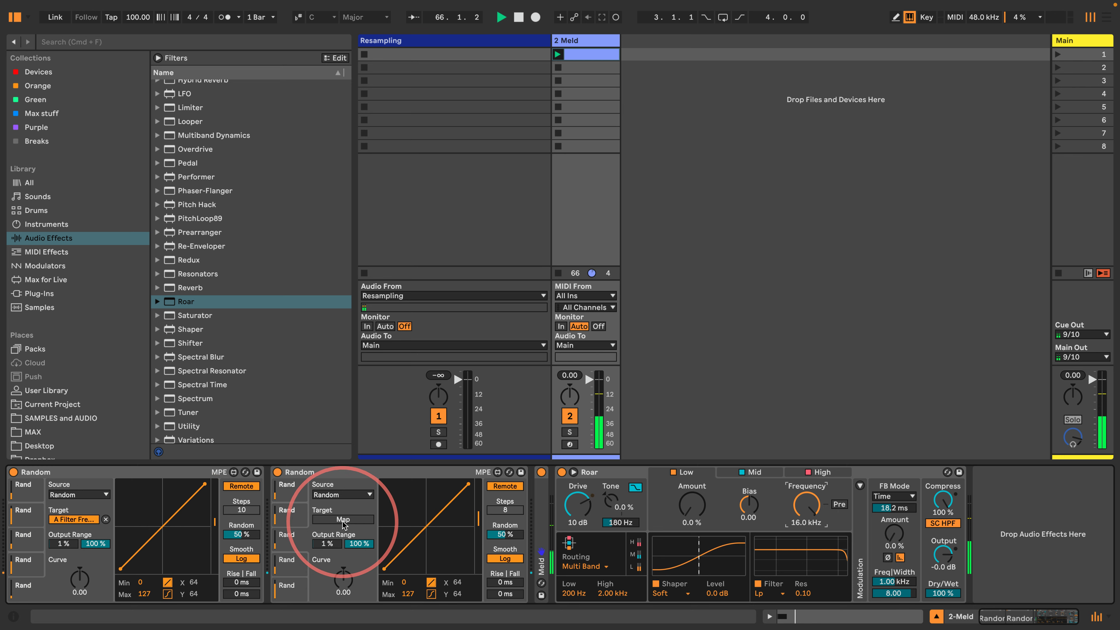
left_click(801, 505)
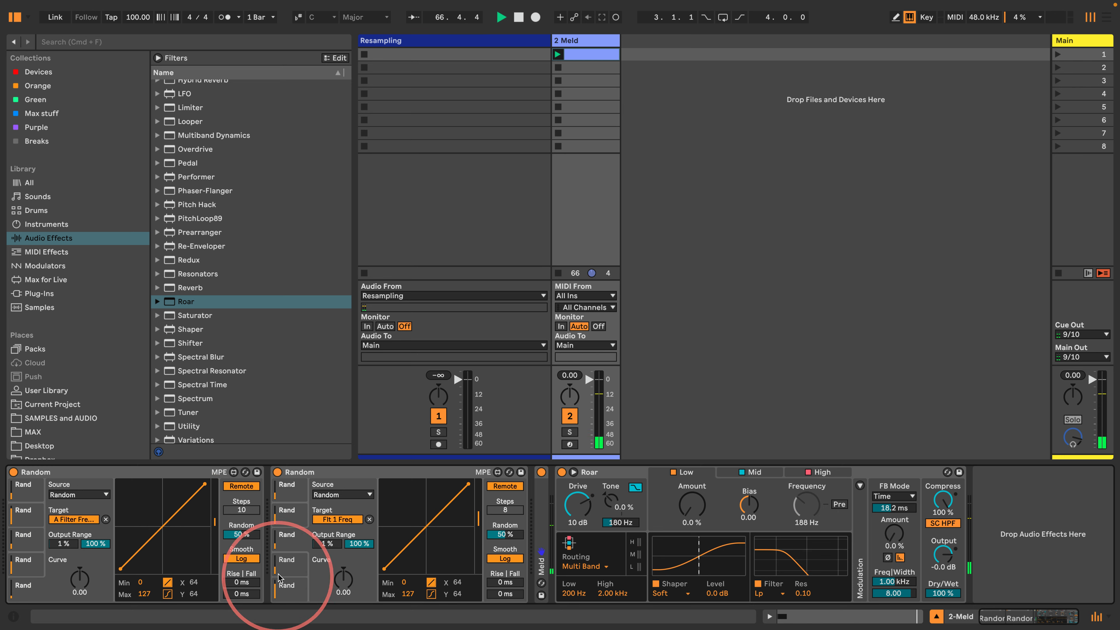
Map the second Random device's fourth slot to the filter frequency of Roar's Mid band.
left_click(286, 562)
left_click(750, 472)
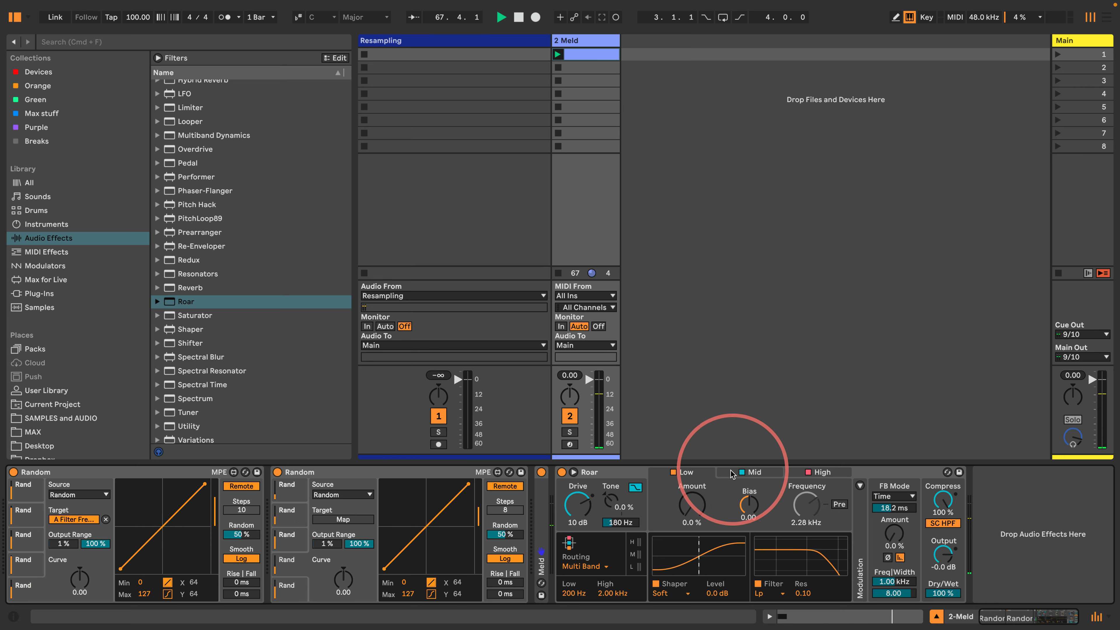
left_click(361, 528)
left_click(806, 505)
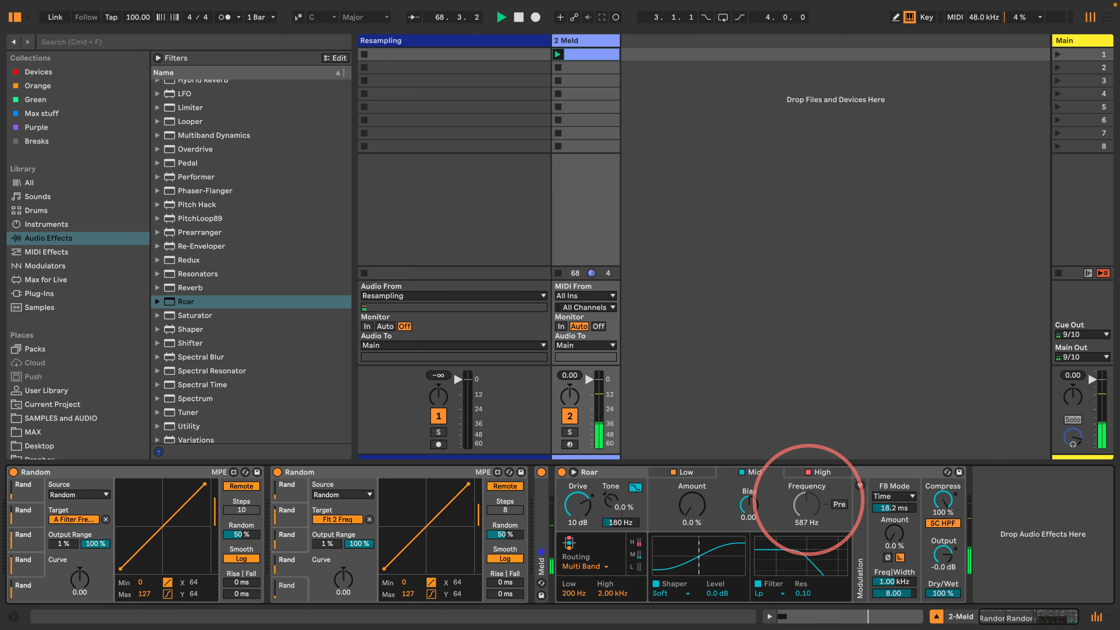
Map the second Random device's fifth slot to the filter frequency of Roar's High band.
left_click(816, 472)
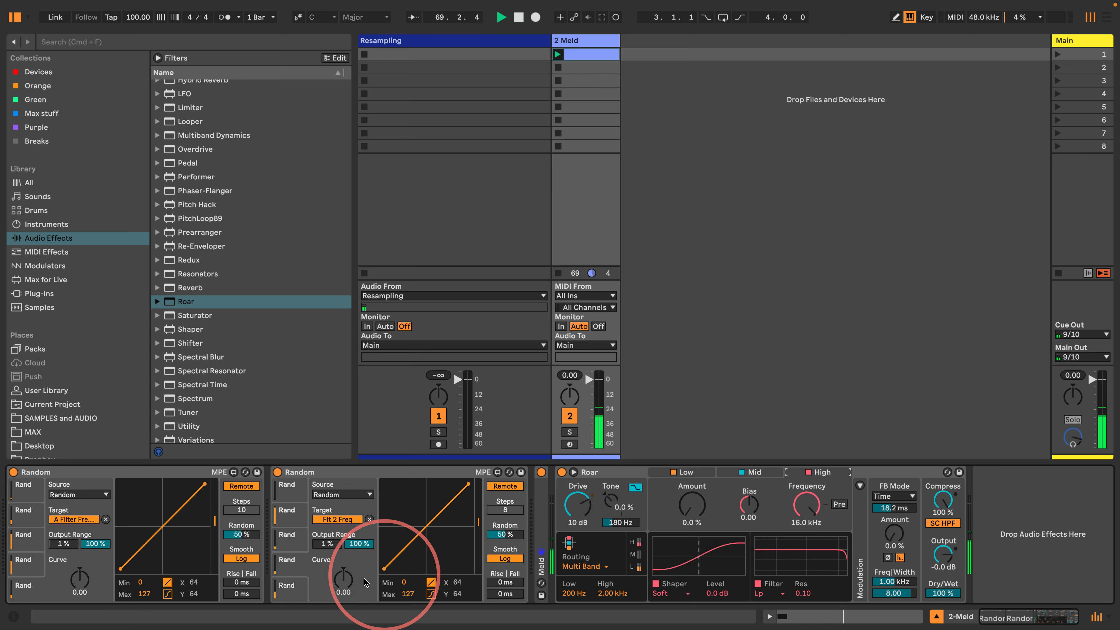
left_click(287, 585)
left_click(811, 512)
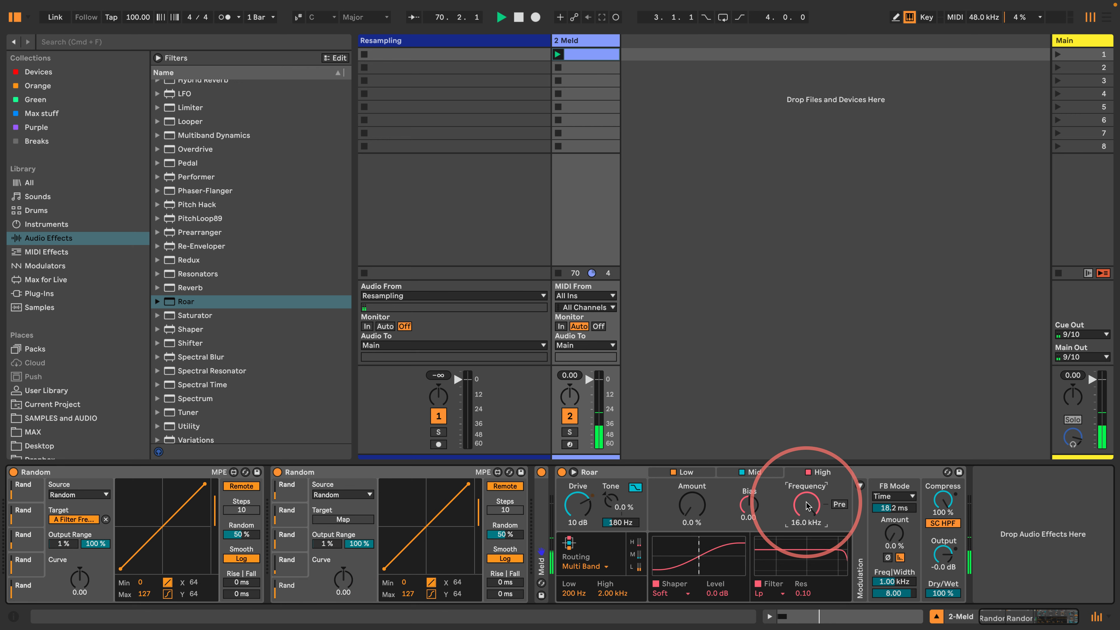
left_click(343, 519)
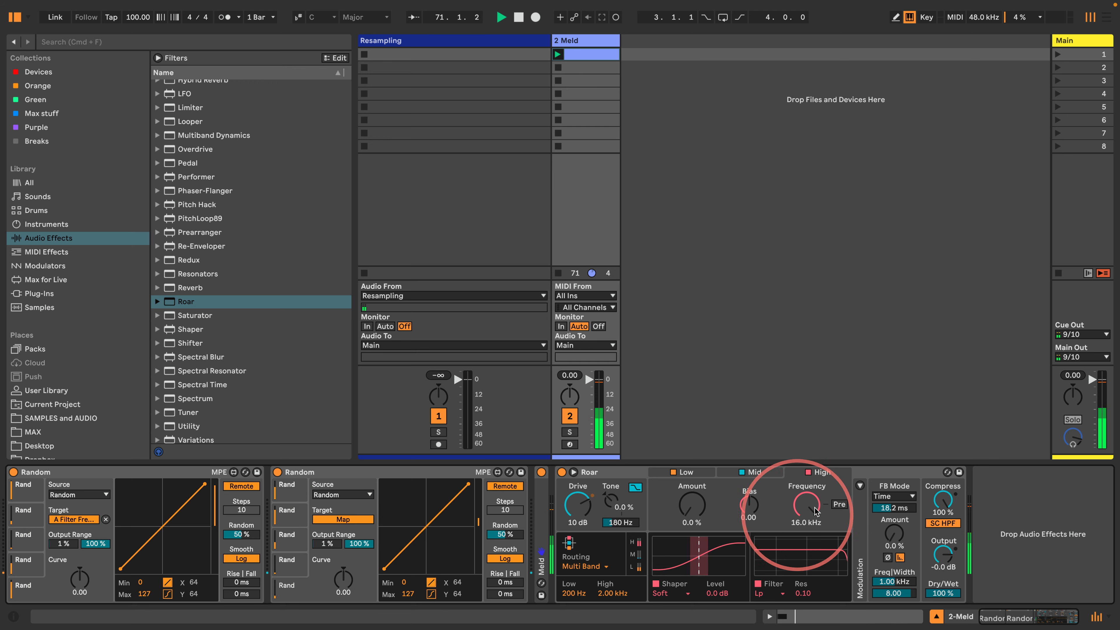
left_click(811, 507)
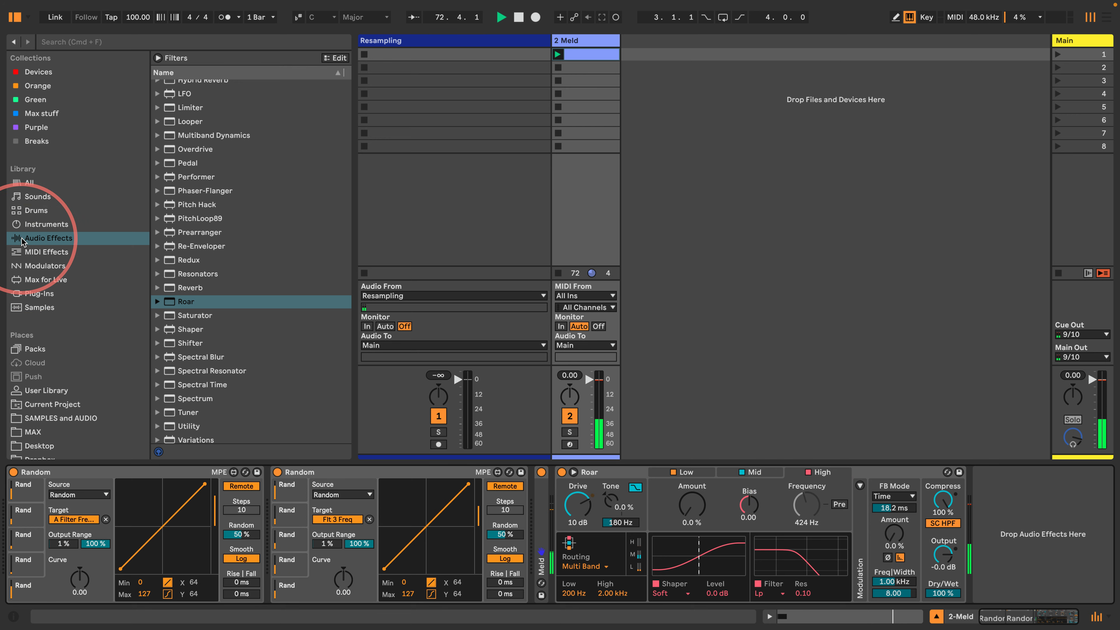
Insert a third Random.adv device before Meld and map its first slot to the shaper type of Roar's Low band.
left_click(42, 391)
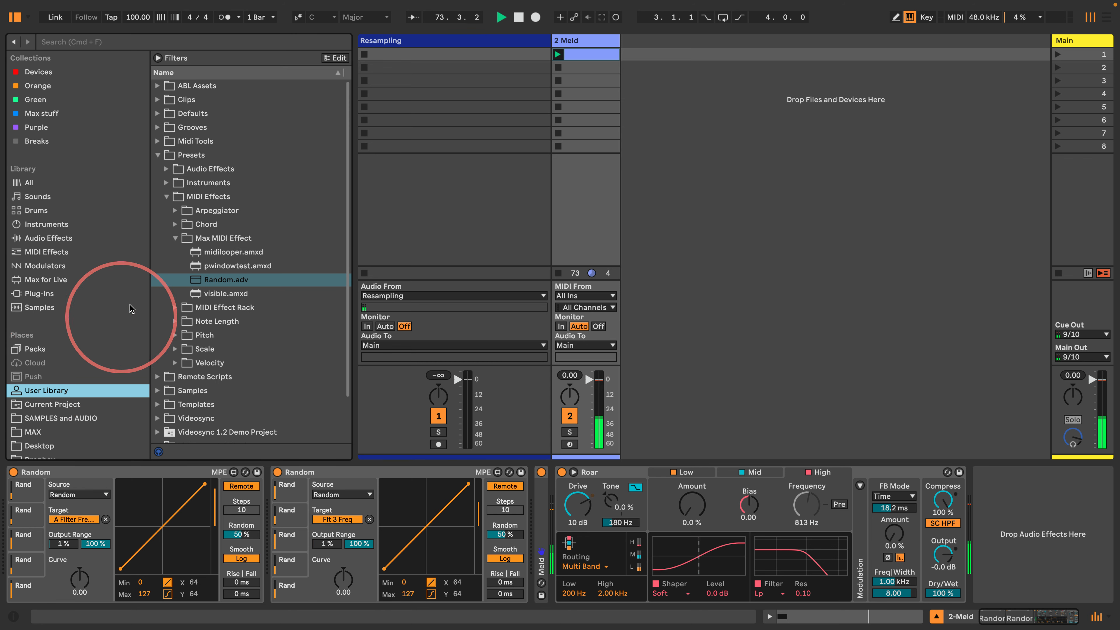
left_click_drag(225, 280, 535, 496)
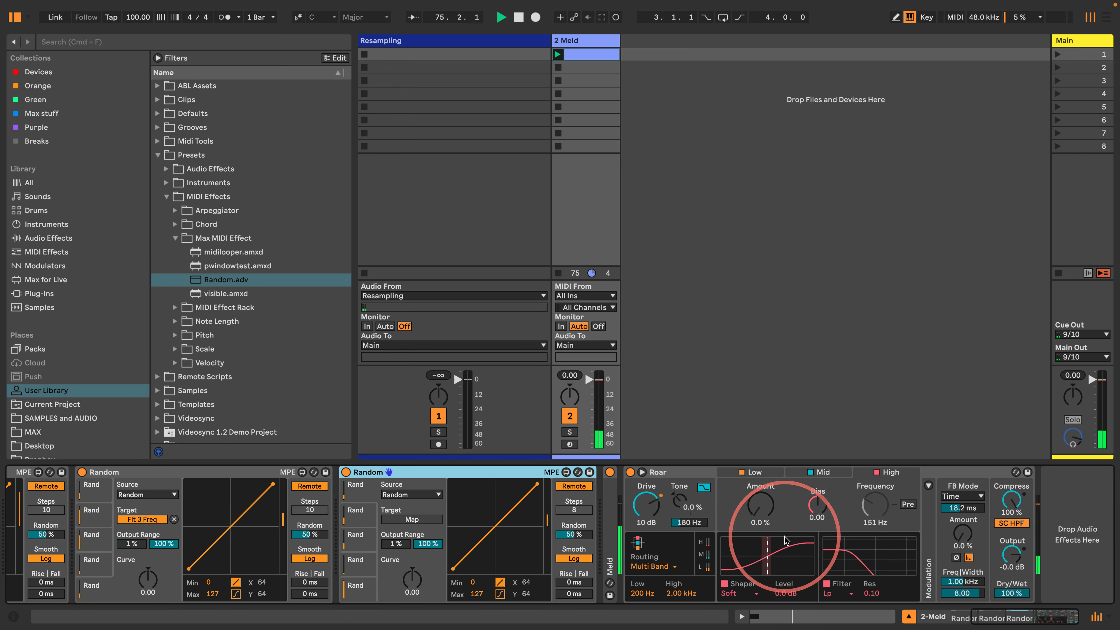
left_click(761, 473)
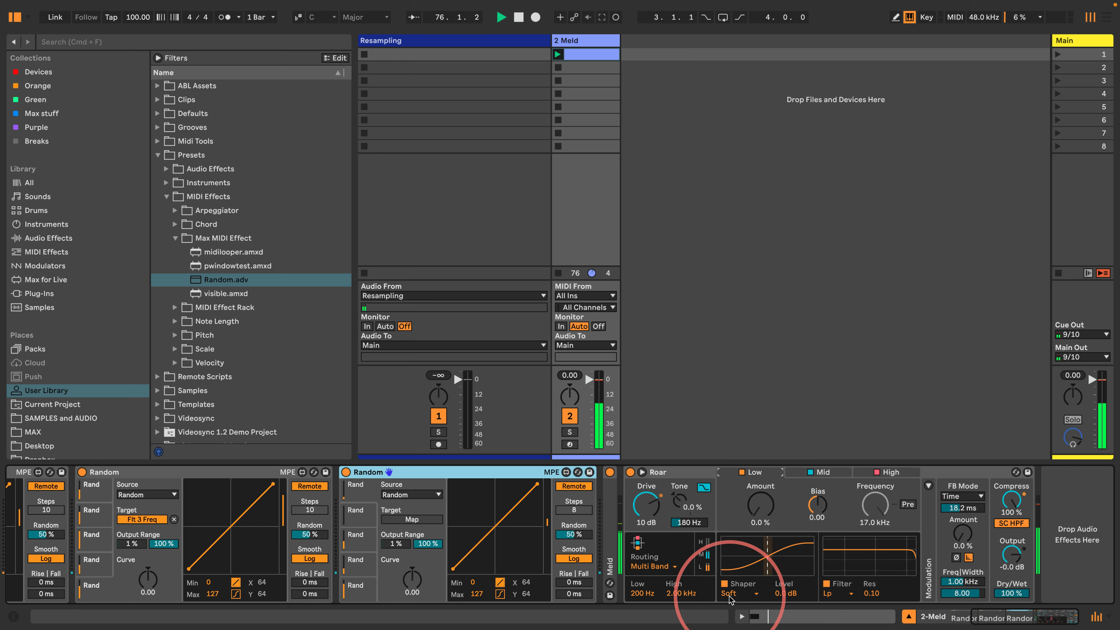
left_click(394, 520)
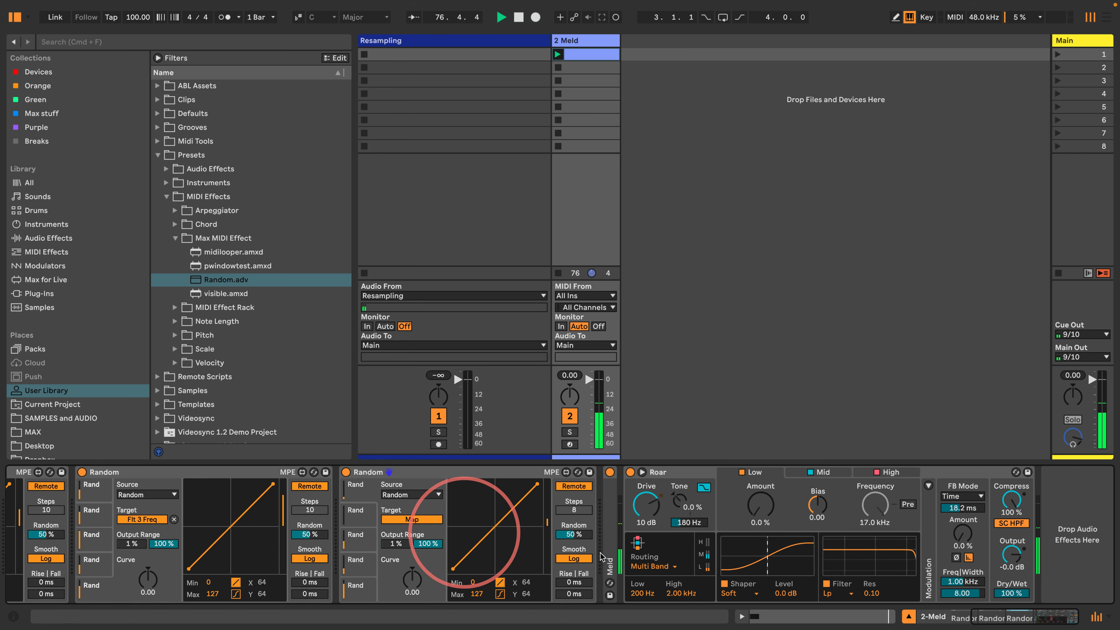
left_click(727, 595)
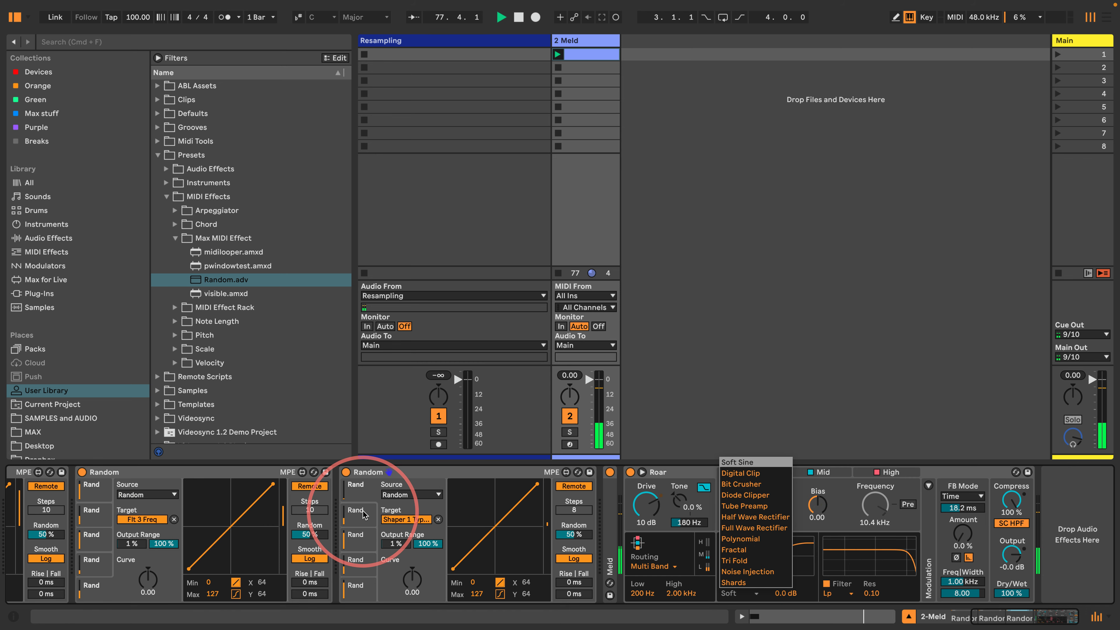
left_click(699, 474)
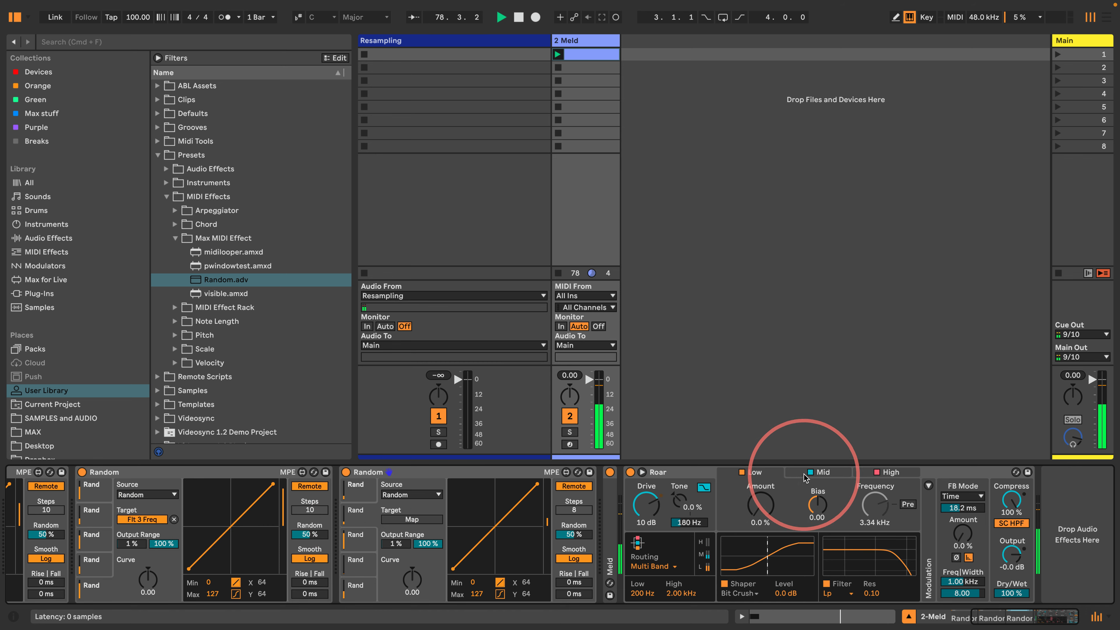
Map the third Random device's second slot to the Mid band's shaper type and switch Roar to the High band.
left_click(790, 471)
left_click(394, 520)
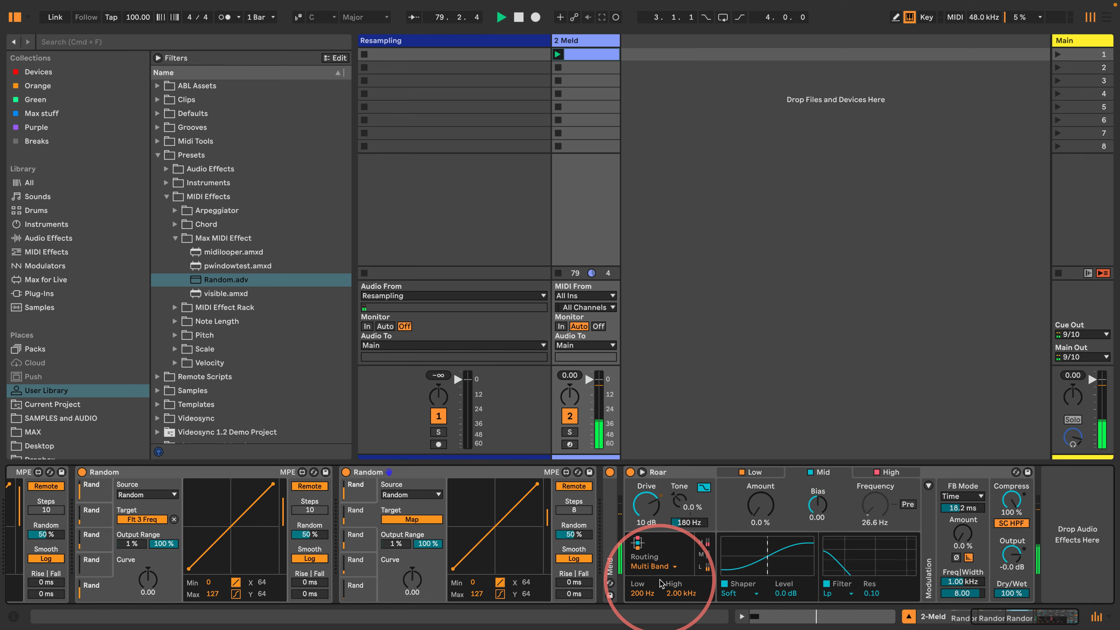
left_click(728, 595)
left_click(858, 476)
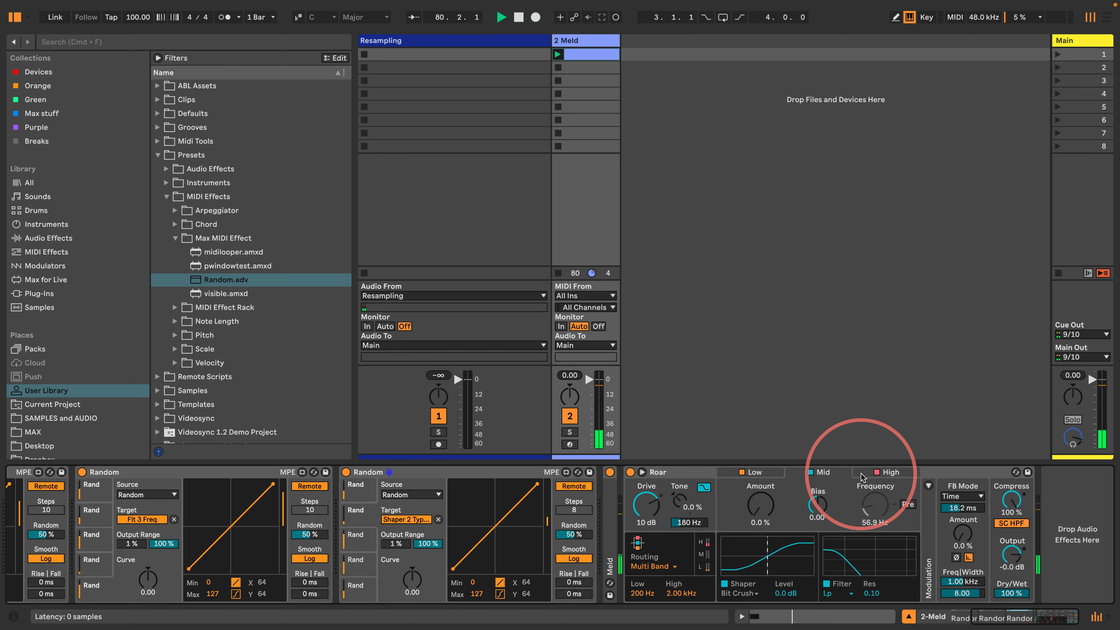
left_click(860, 473)
left_click(438, 520)
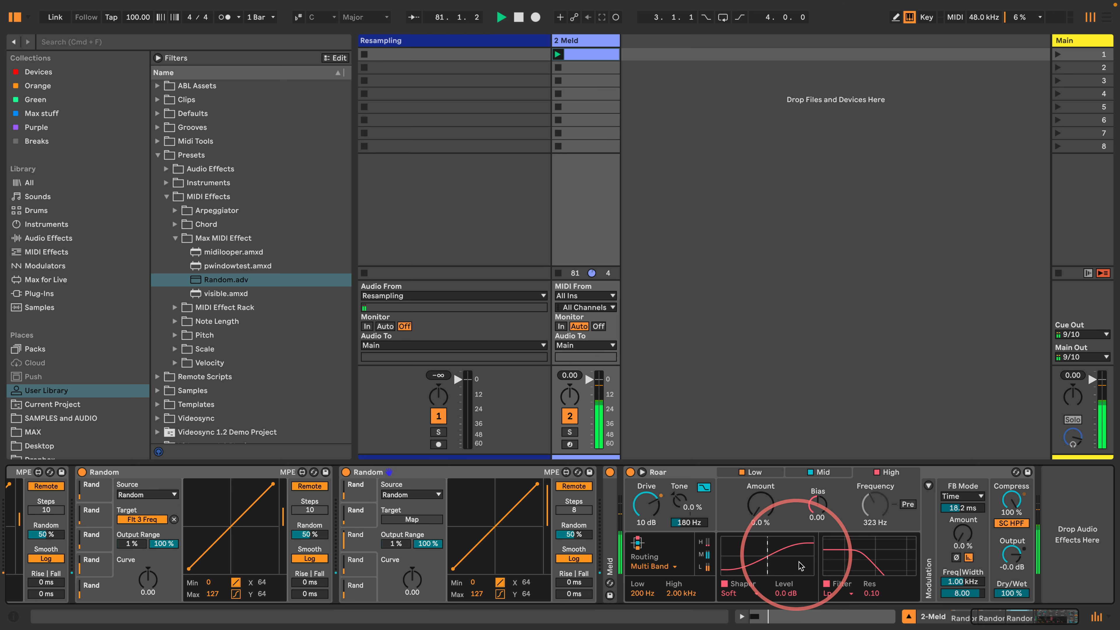
left_click(831, 596)
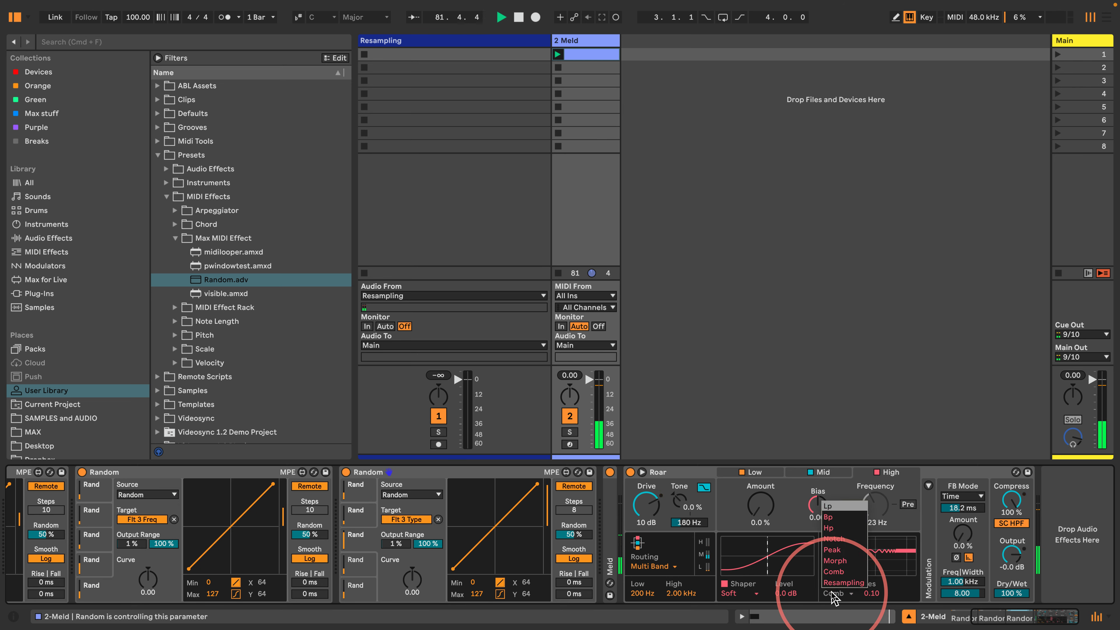
left_click(439, 520)
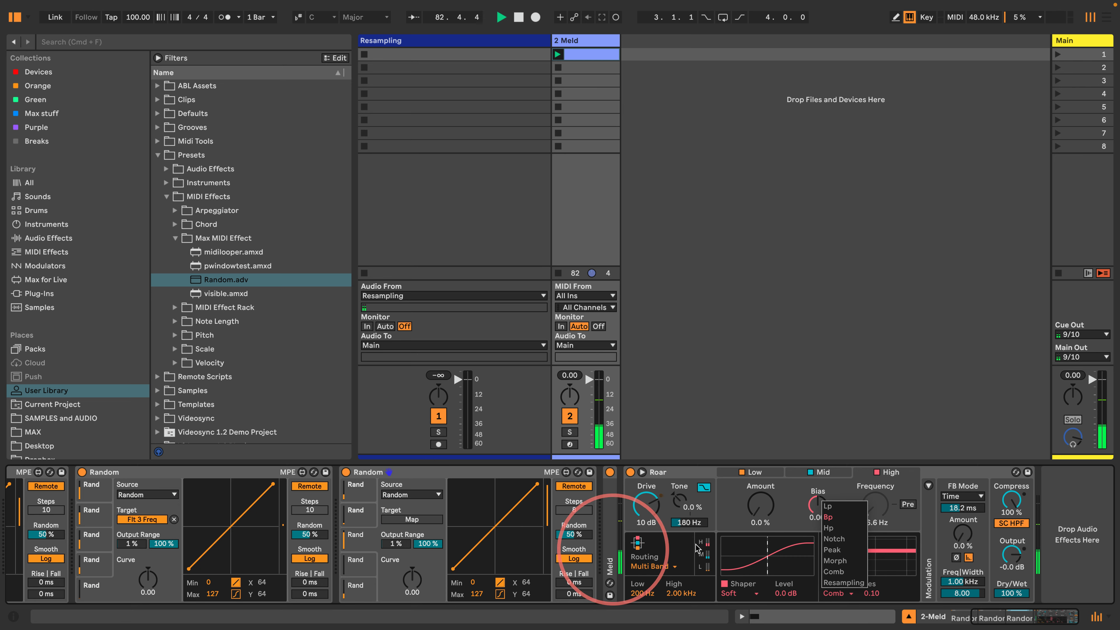
left_click(829, 596)
Map the third Random device's third slot to the shaper type of Roar's High band and switch Roar to the Low band.
left_click(412, 519)
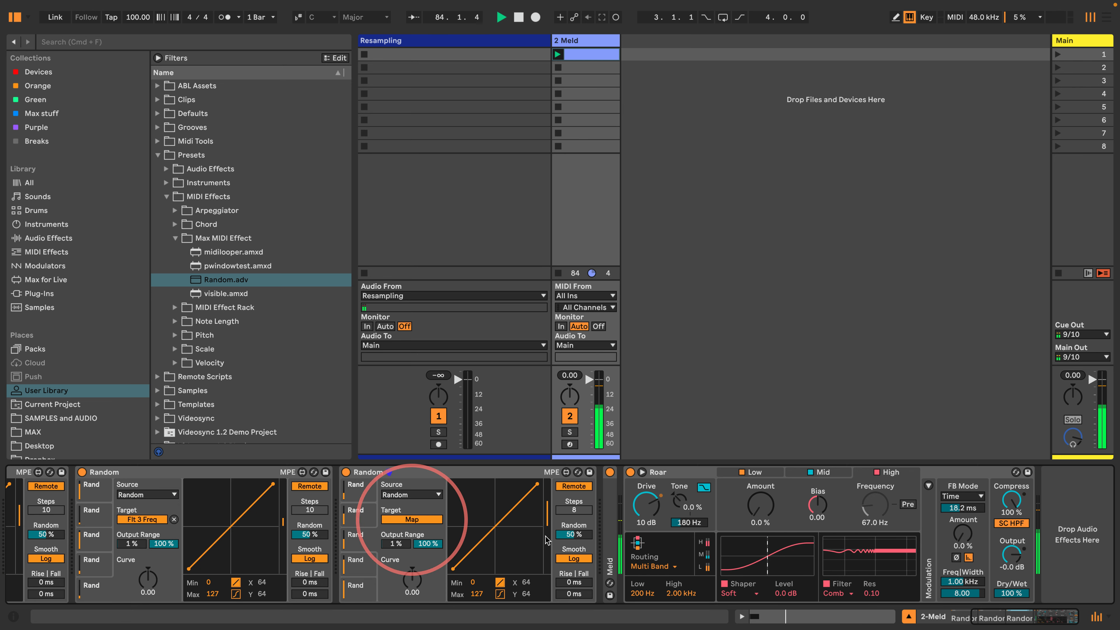
left_click(734, 594)
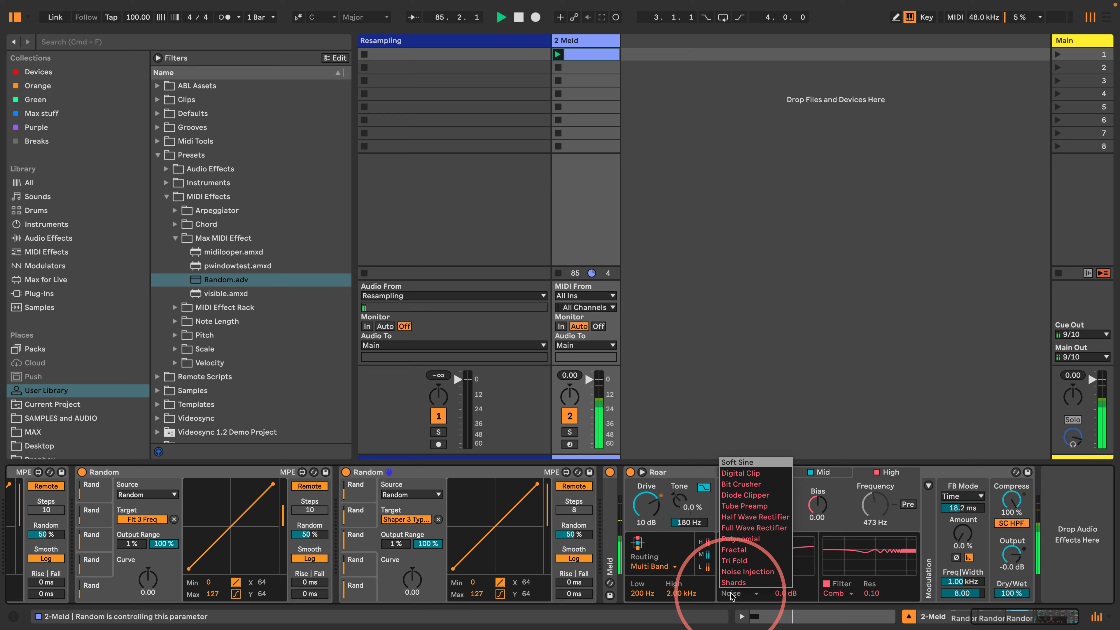
left_click(689, 404)
left_click(767, 475)
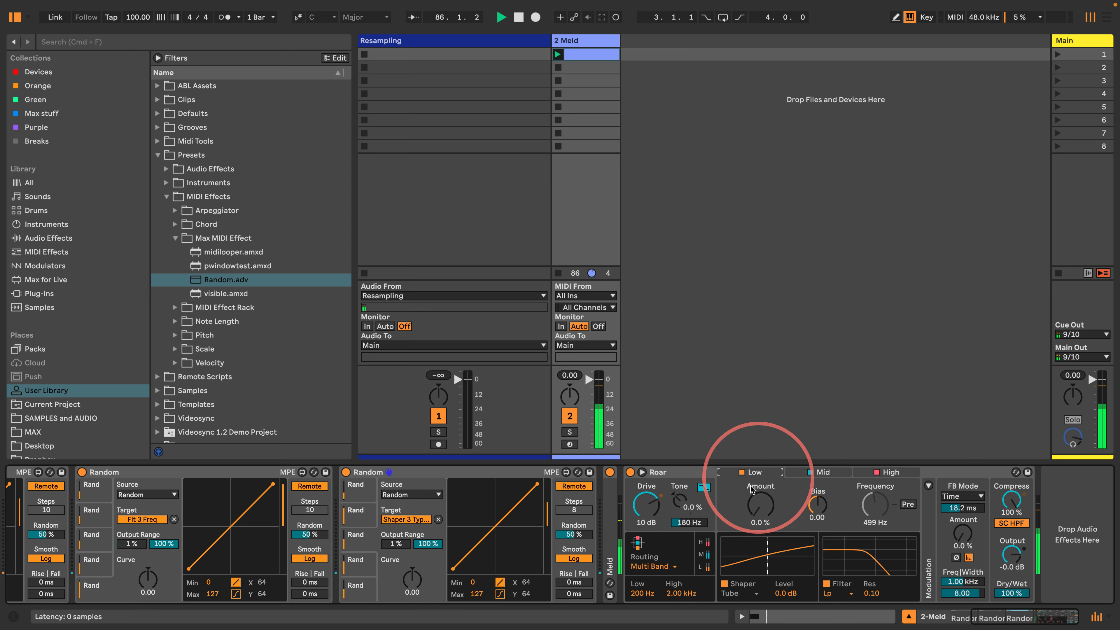
Add Drum Buss after Roar, with Transients at 1.00 and Drive at 0%.
left_click(40, 224)
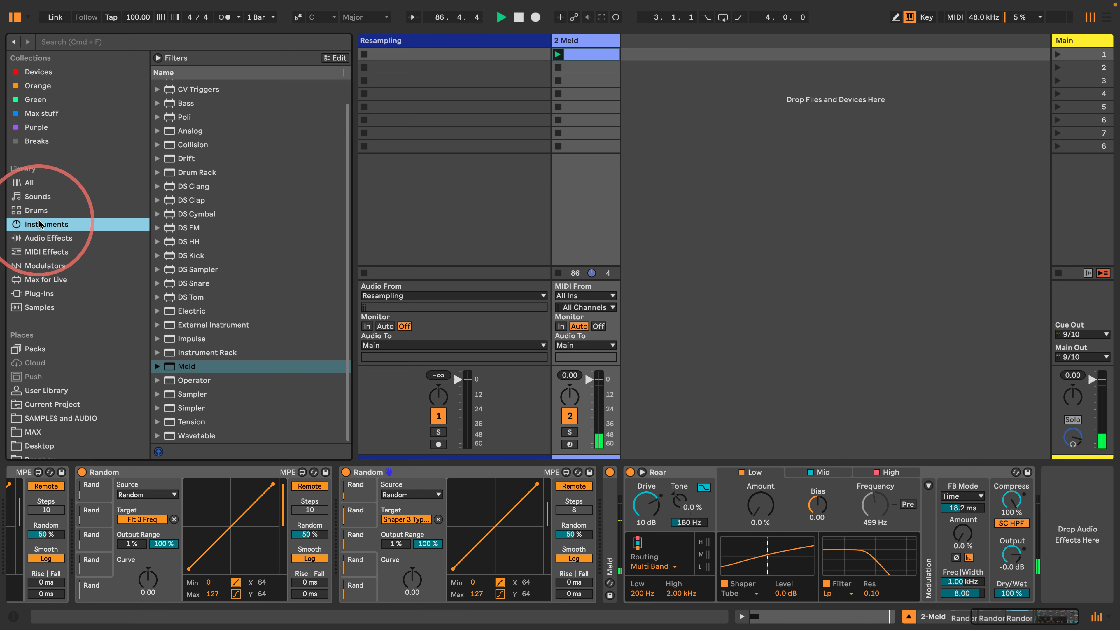
left_click(48, 252)
left_click(62, 238)
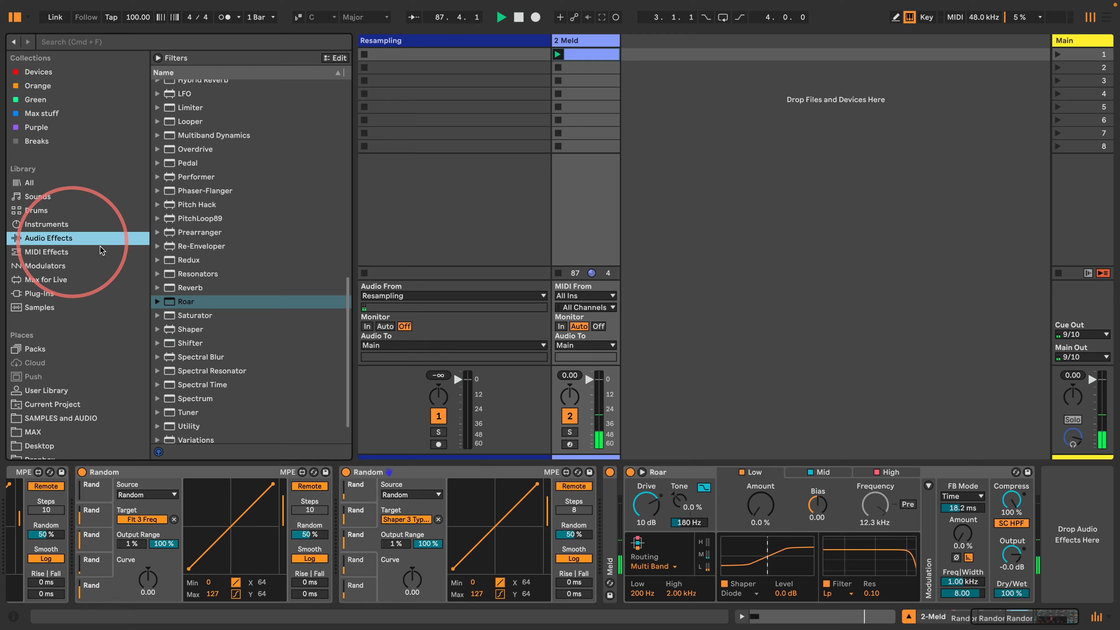
scroll(197, 278, "up", 10)
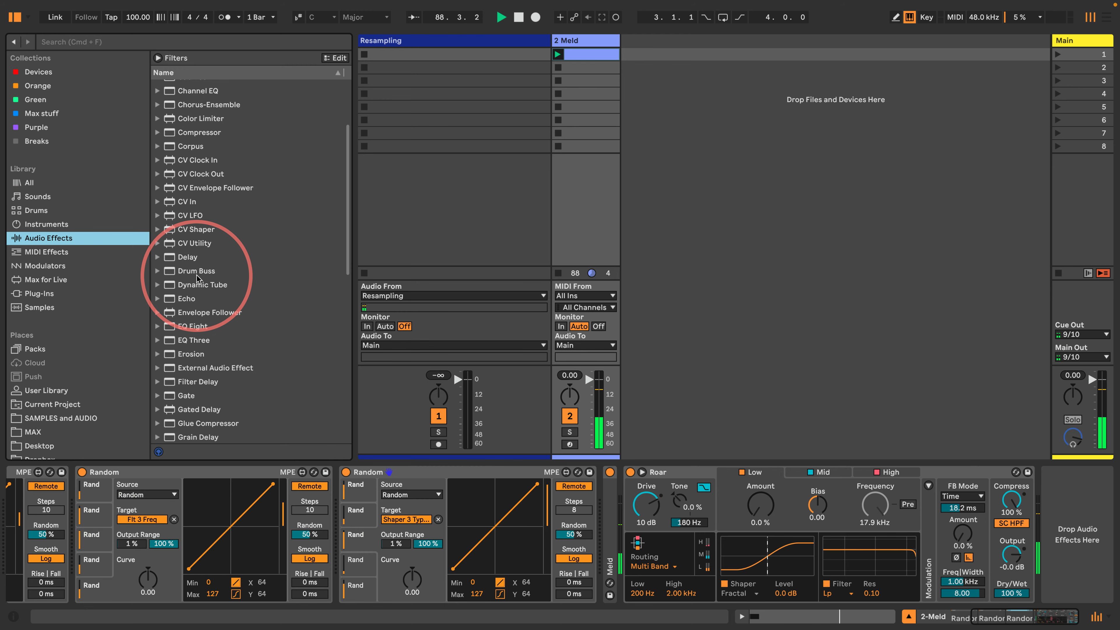
scroll(198, 278, "up", 5)
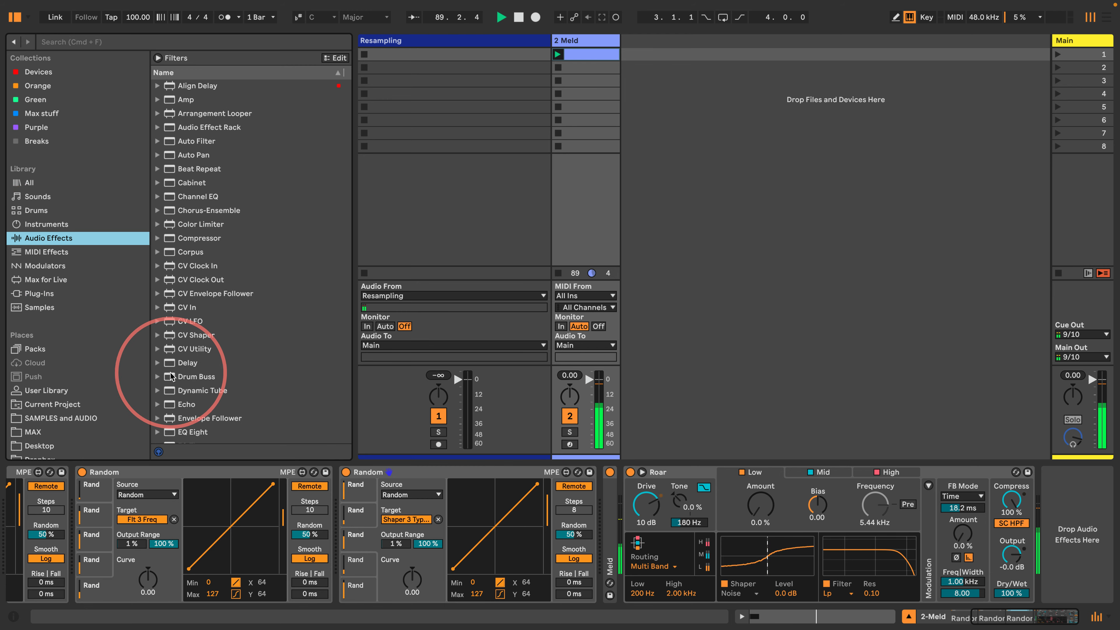
left_click_drag(172, 377, 1068, 500)
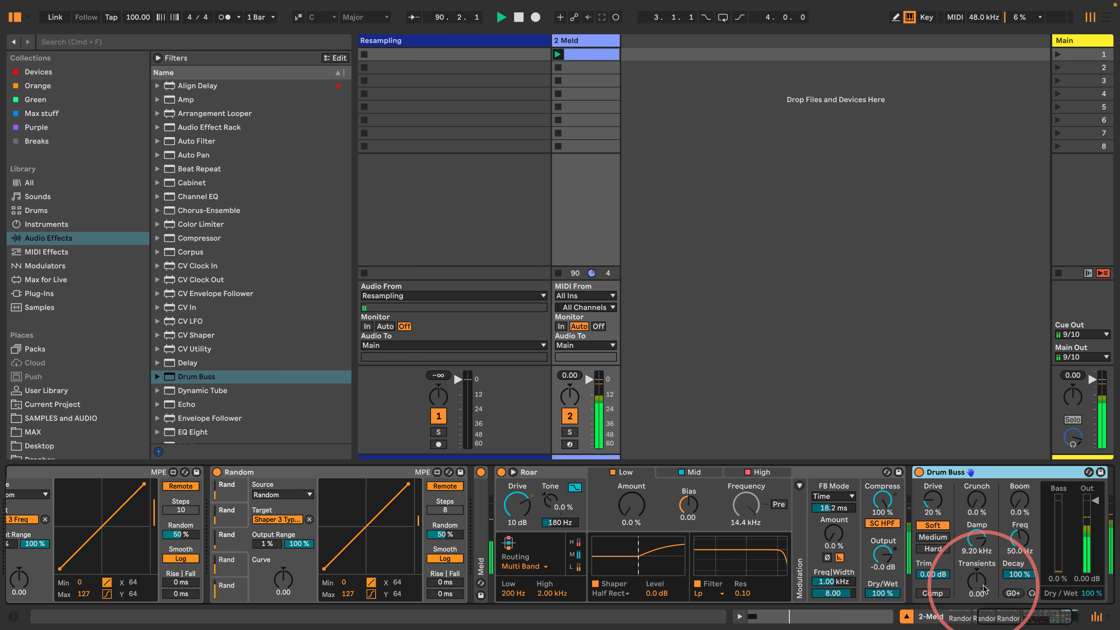
left_click_drag(981, 585, 981, 541)
left_click_drag(933, 503, 933, 525)
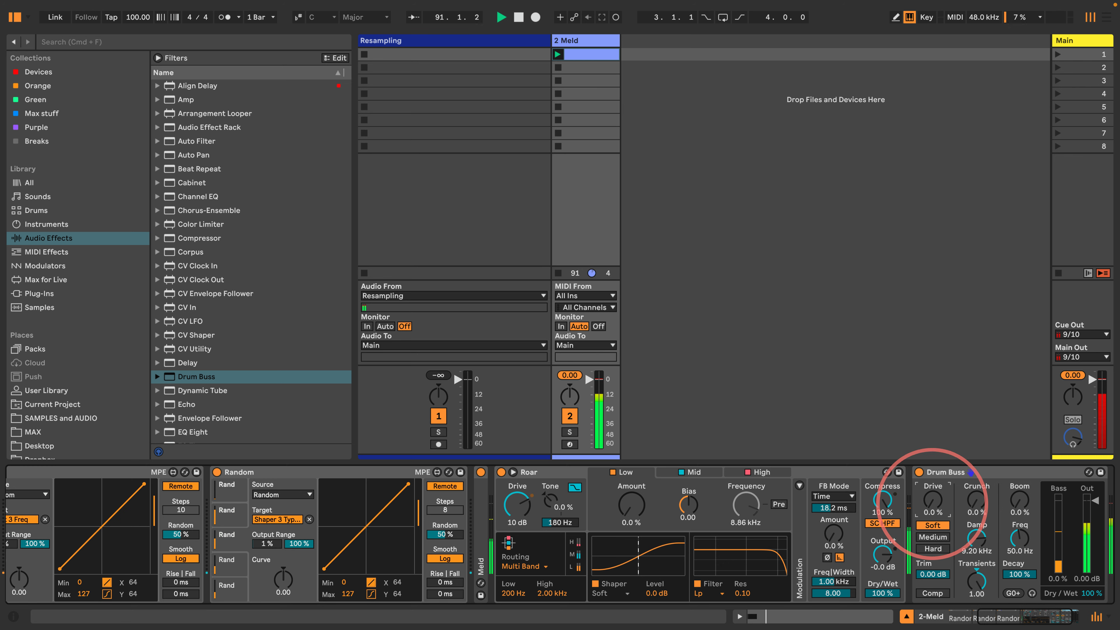
Add a Limiter after Drum Buss at the end of the device chain.
scroll(176, 353, "down", 6)
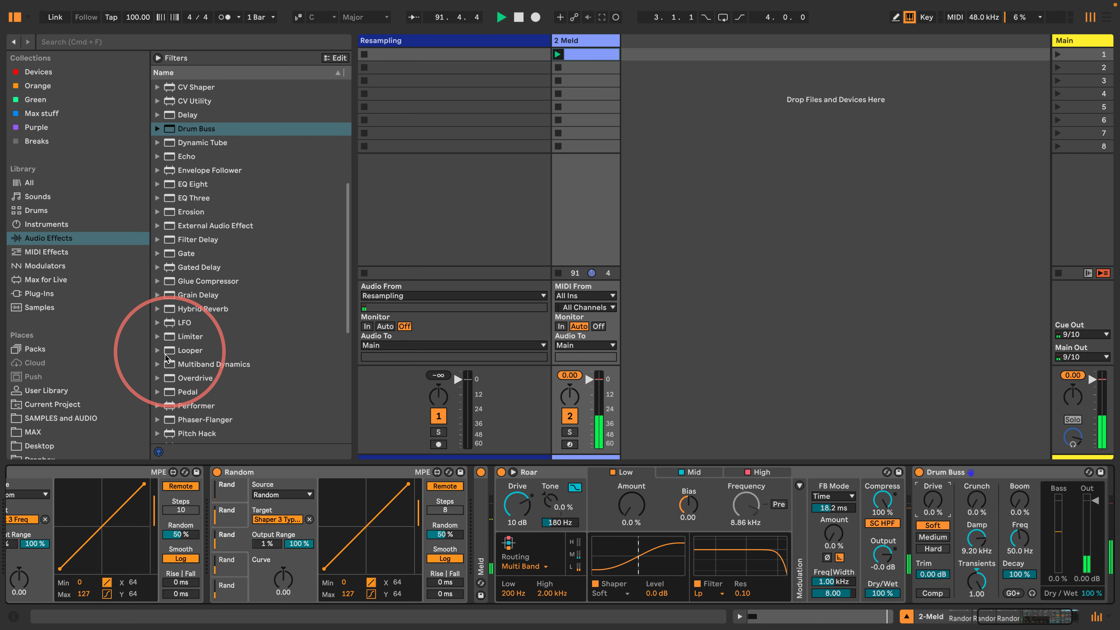
left_click_drag(176, 336, 1067, 489)
left_click_drag(1001, 618, 990, 618)
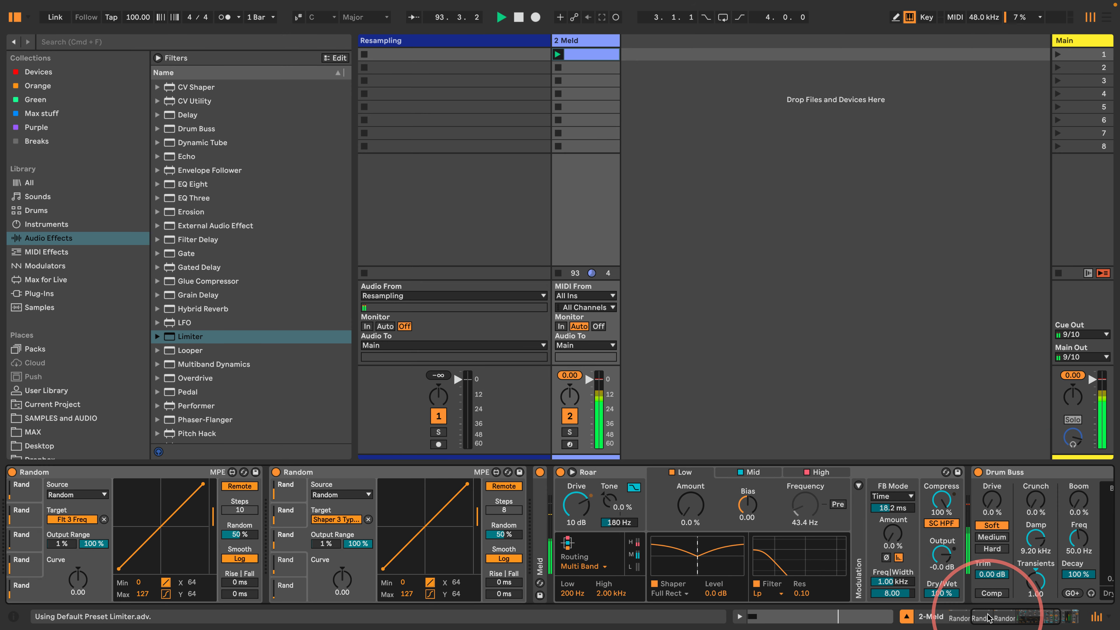
left_click(768, 422)
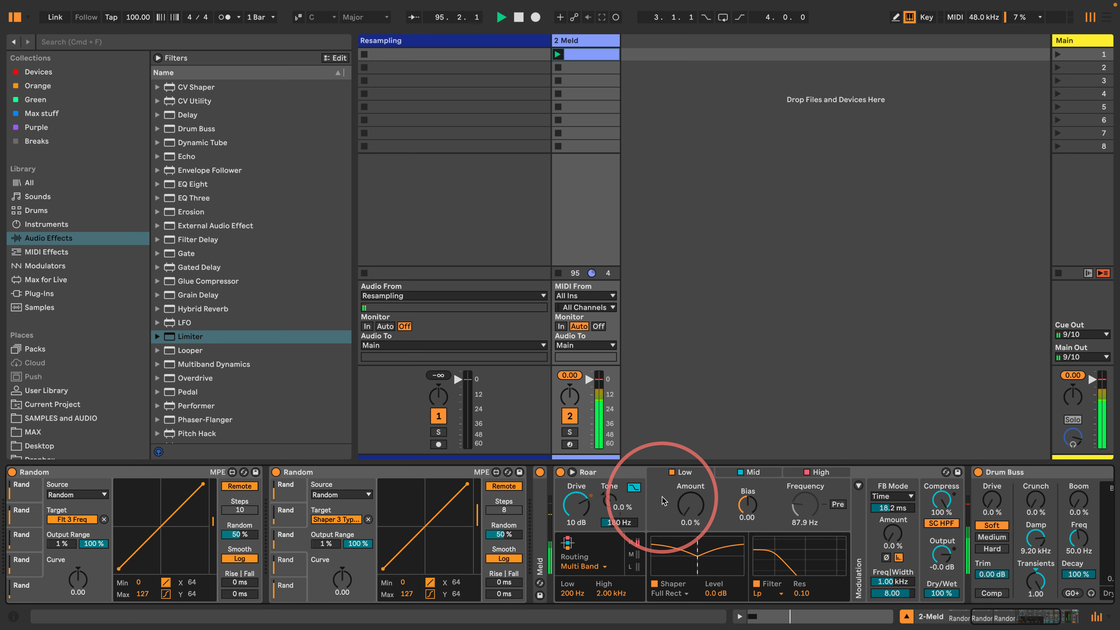
Set the shaper Amount to 100% on Roar's Low, Mid and High bands and stop playback.
left_click_drag(690, 506, 691, 485)
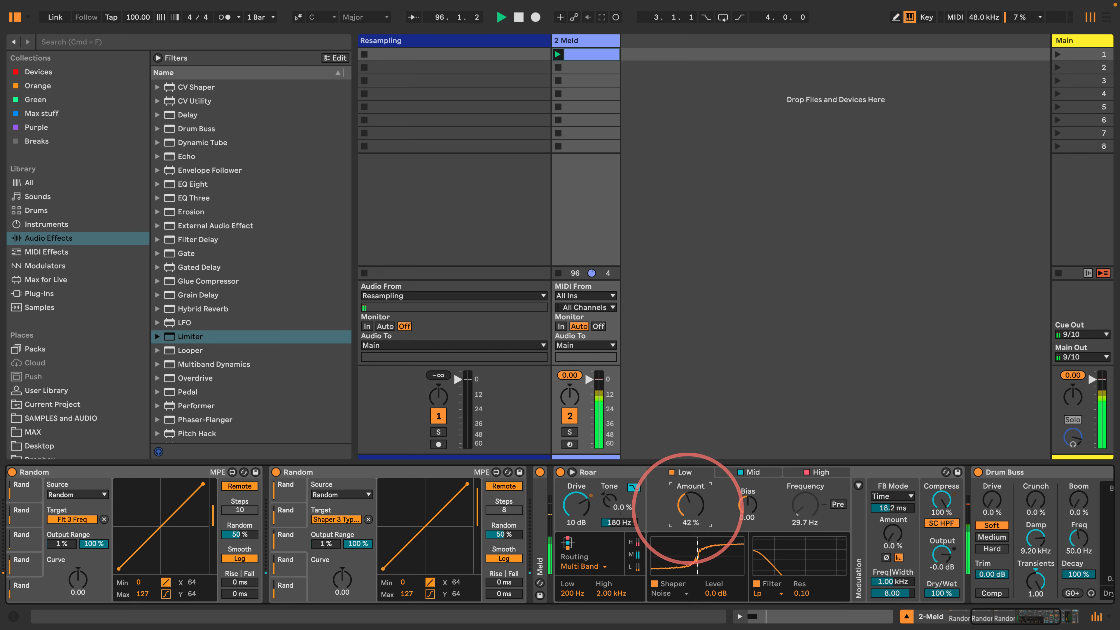
left_click(750, 471)
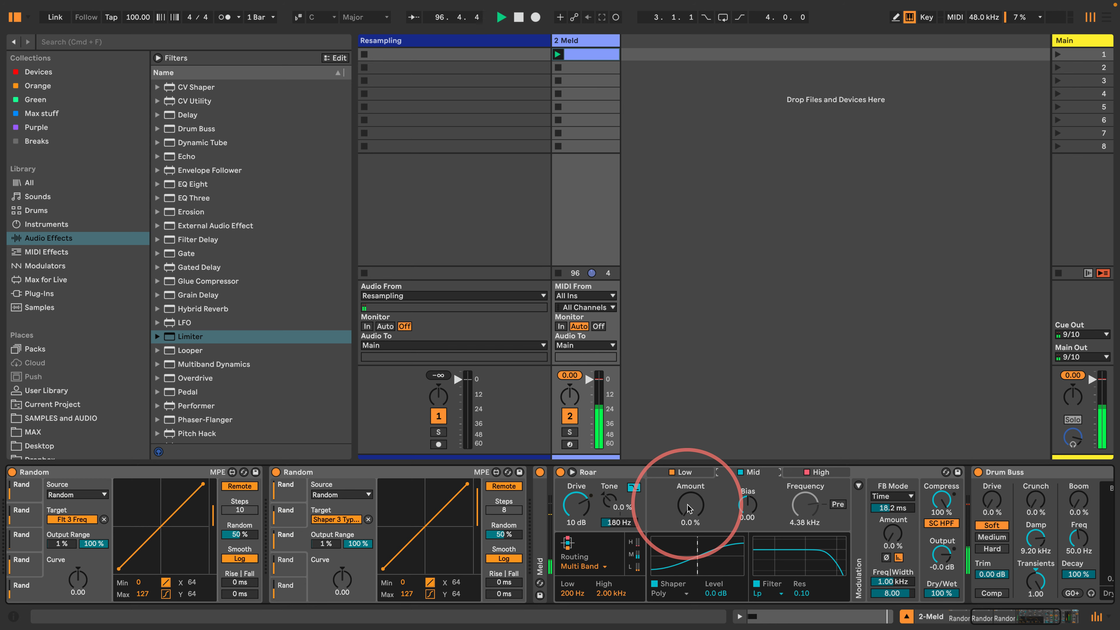
left_click(798, 472)
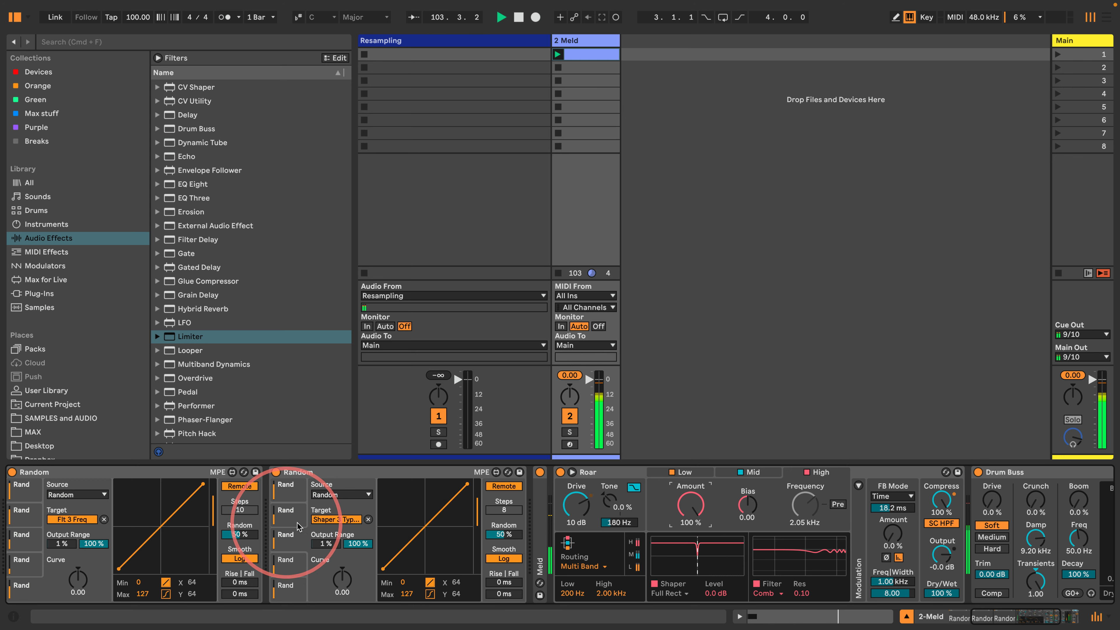
key("space")
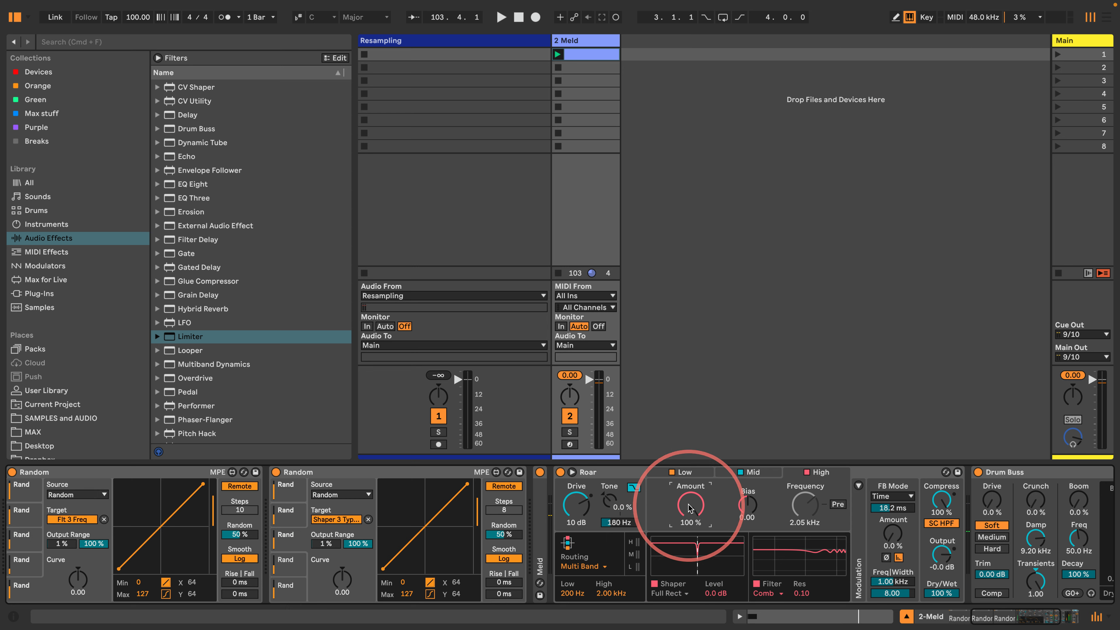
left_click(750, 472)
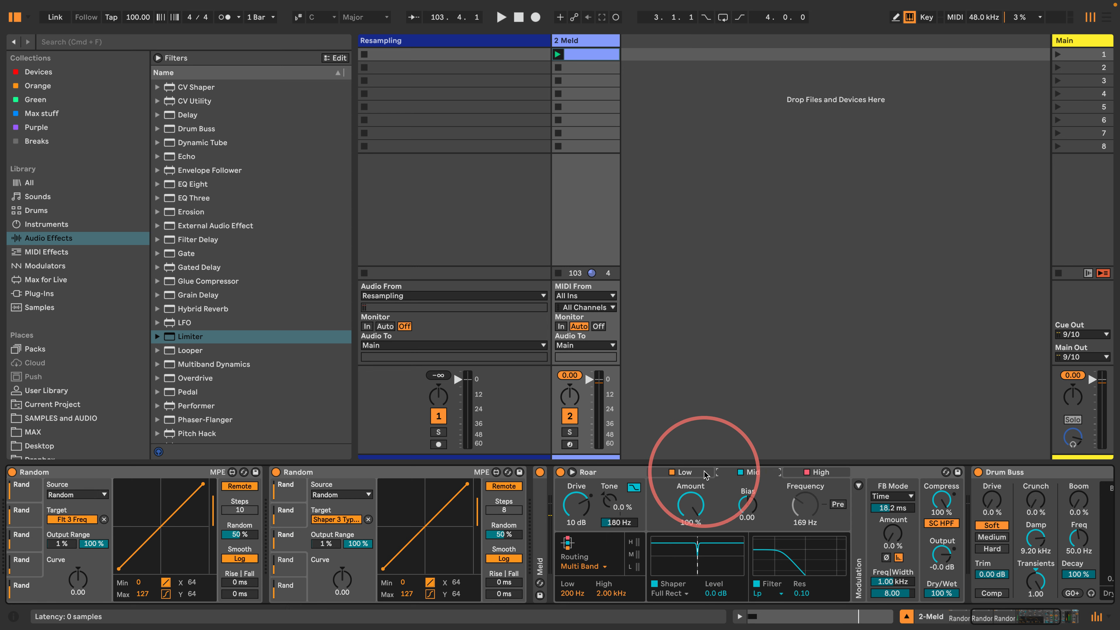
left_click(687, 473)
left_click(723, 476)
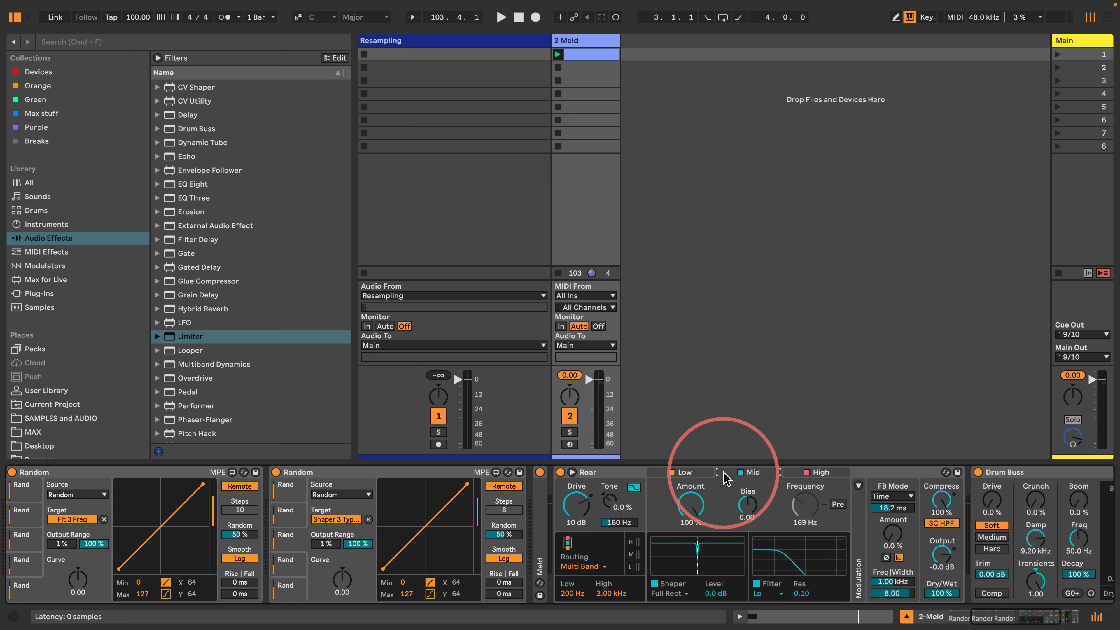
Map the third Random device's fourth slot to the filter type of Roar's Low band.
left_click(688, 472)
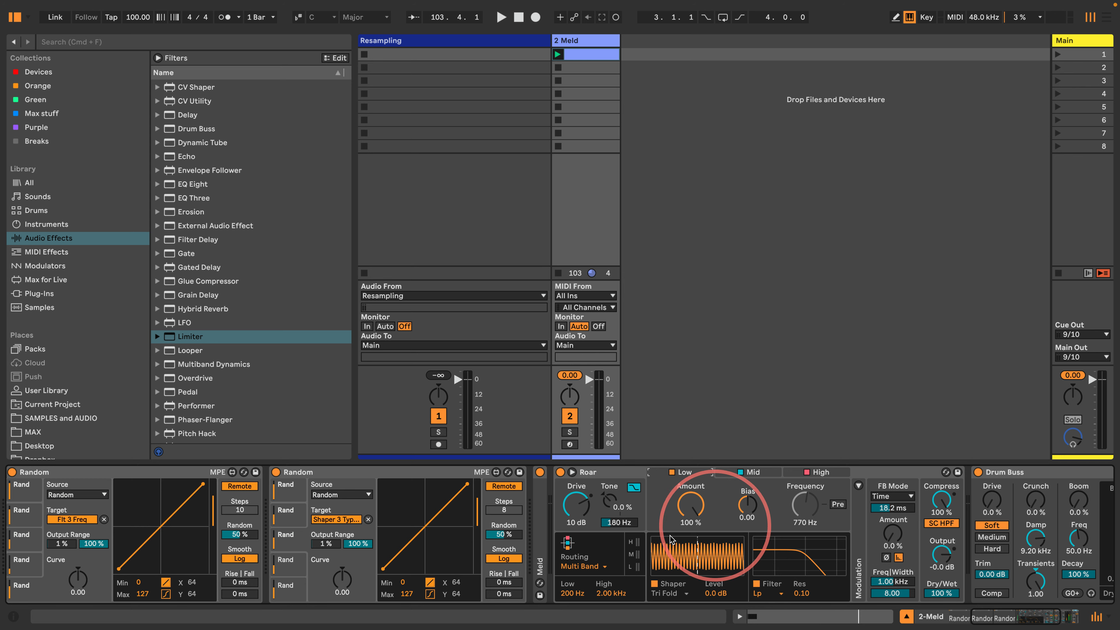
left_click(282, 563)
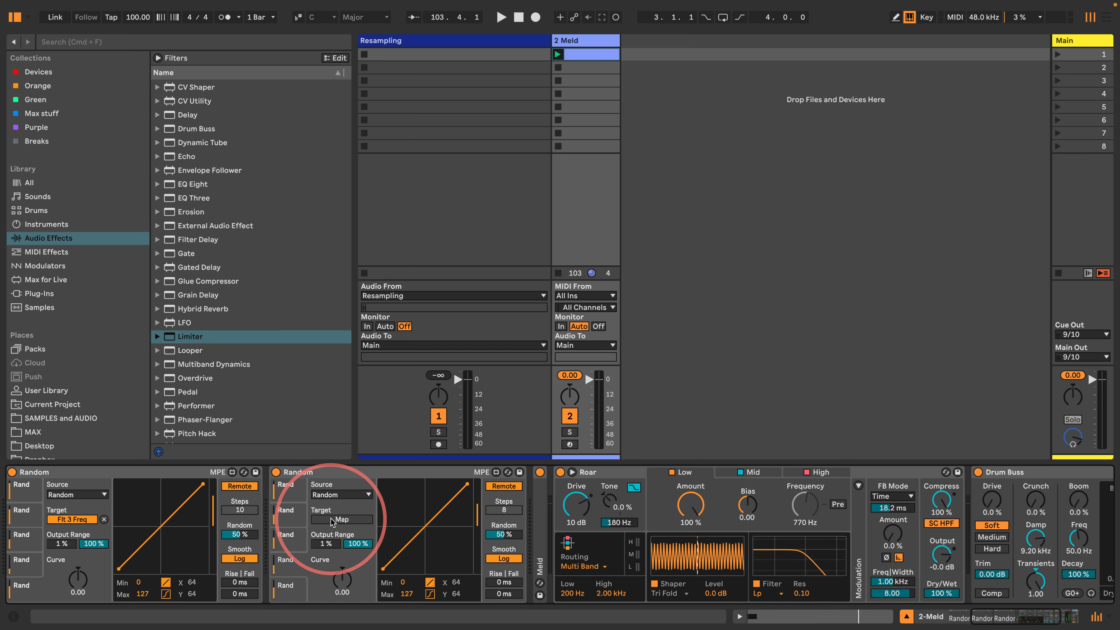
left_click(332, 521)
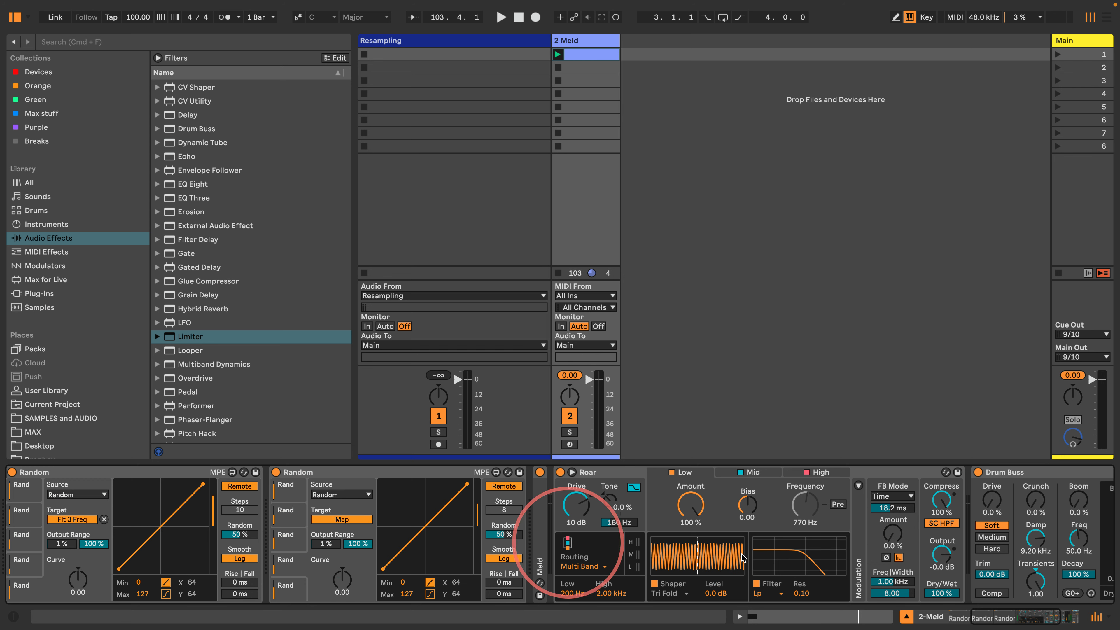
left_click(777, 594)
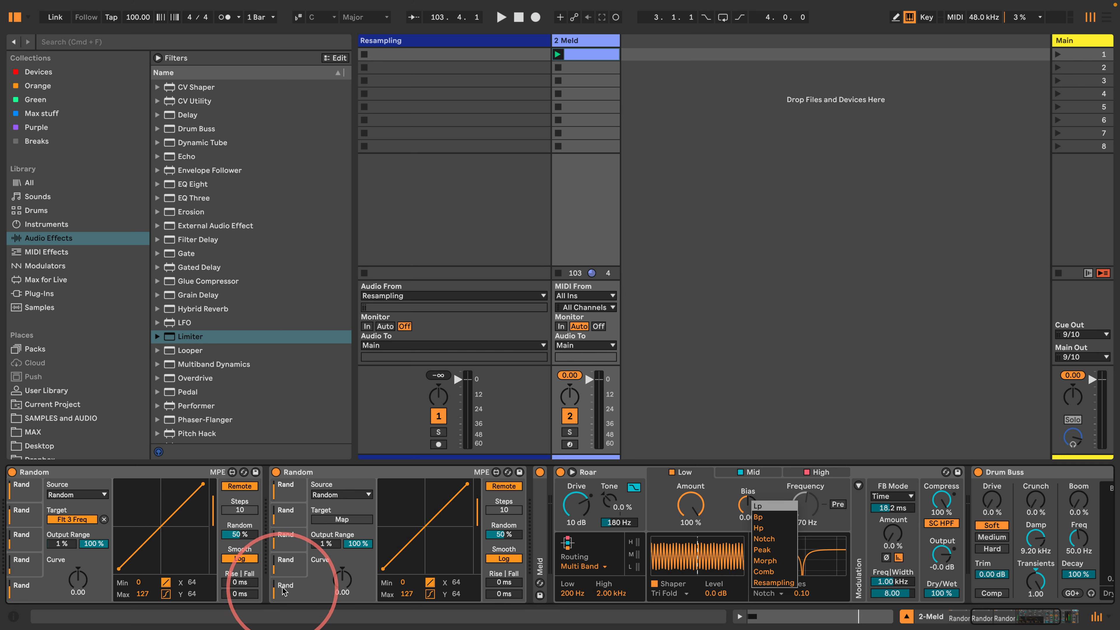
Map the third Random device's fifth slot to the Mid band's filter type and switch Roar to the High band.
left_click(751, 472)
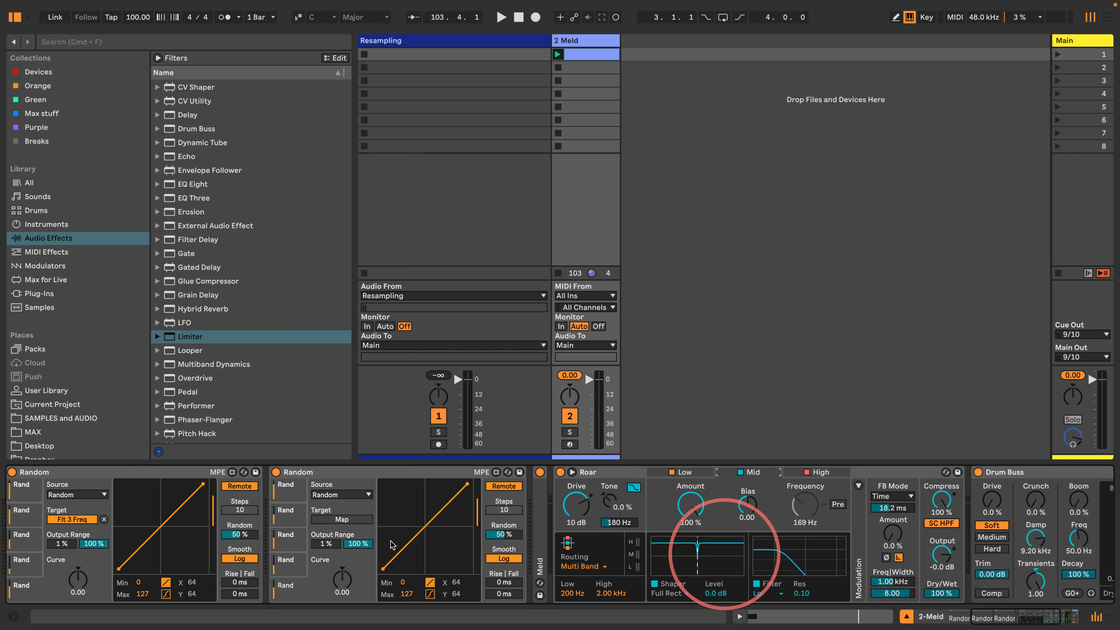
left_click(342, 519)
left_click(768, 593)
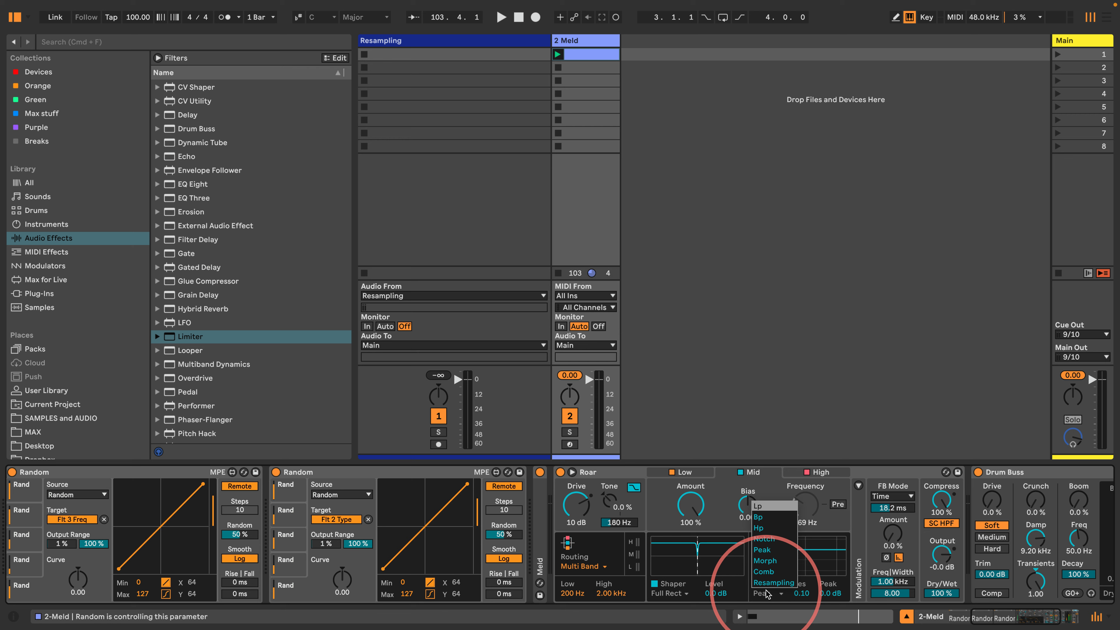
left_click(766, 485)
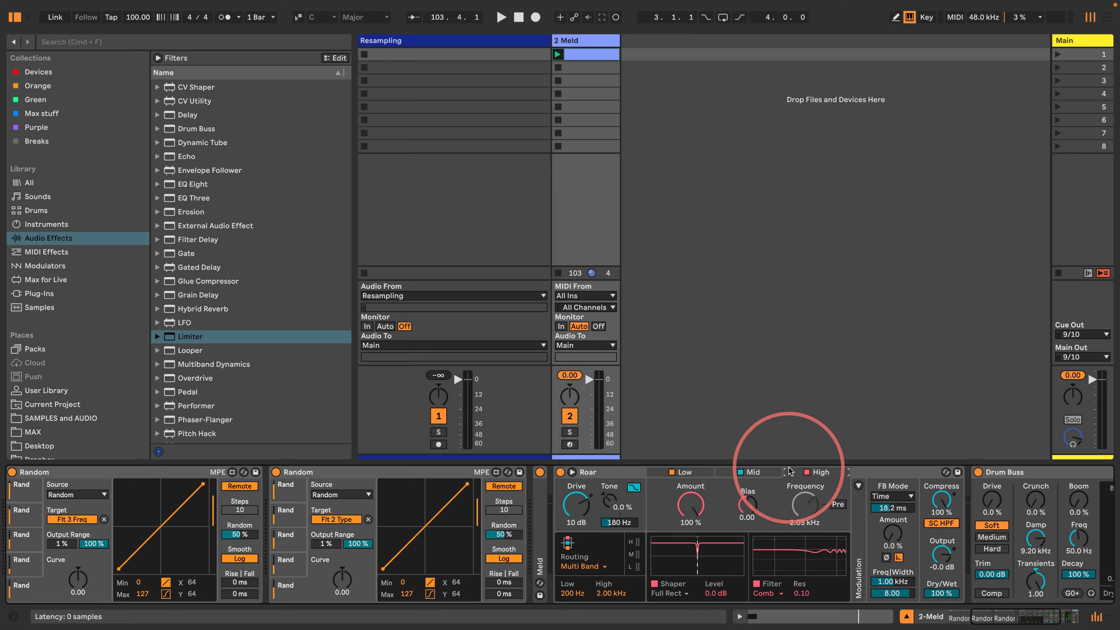
Insert a fourth Random.adv device before Meld, map its first slot to the High band's filter type and start playback.
left_click(38, 391)
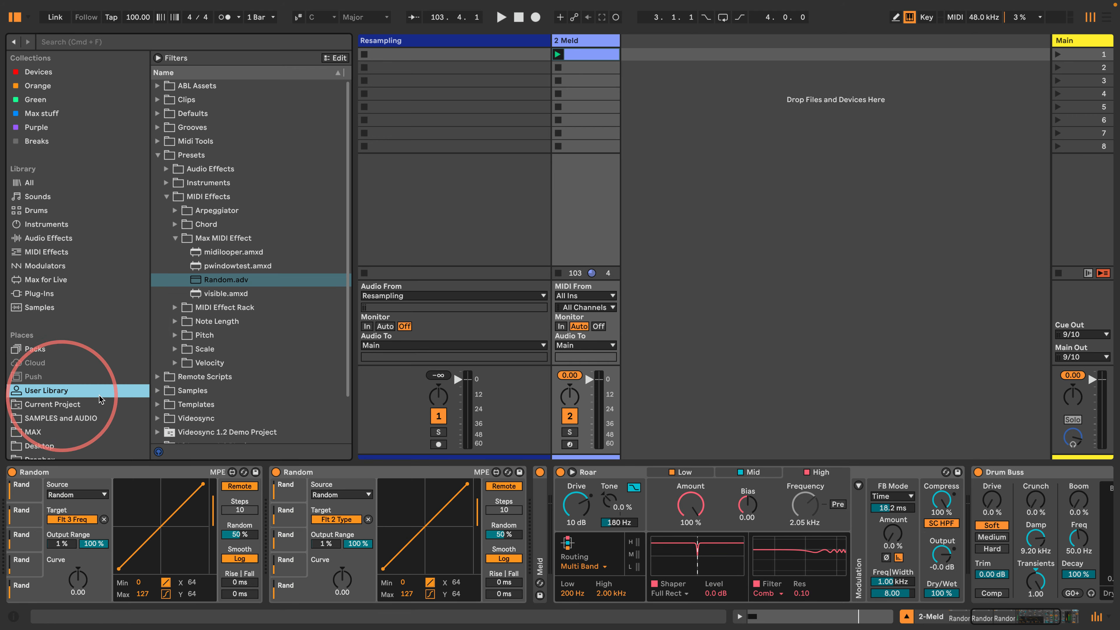
left_click_drag(208, 279, 534, 490)
scroll(573, 507, "right", 5)
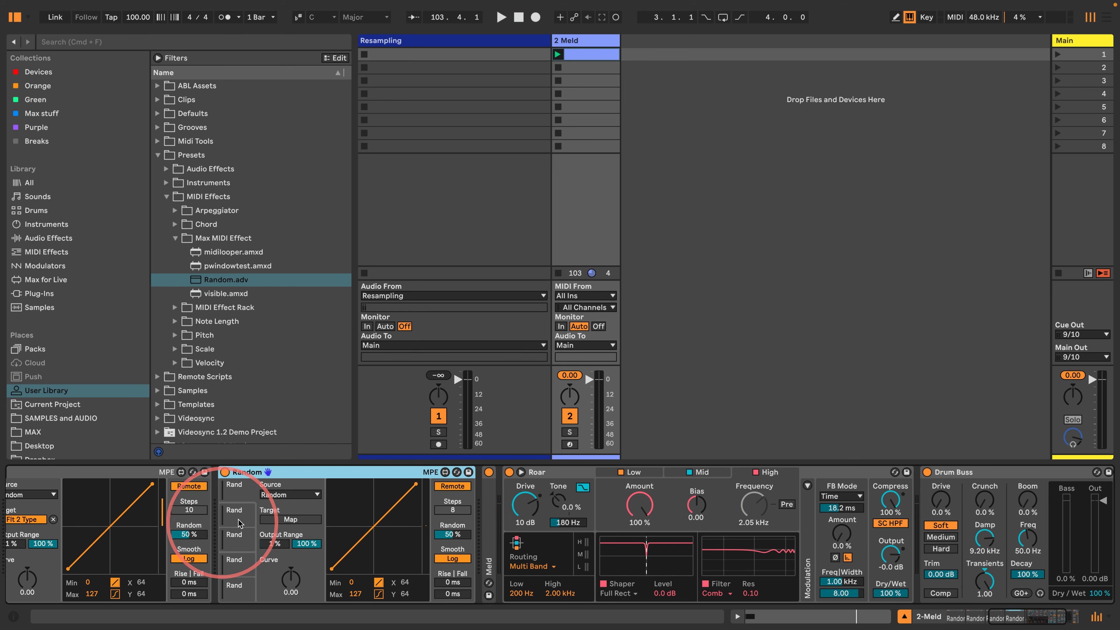
left_click(274, 522)
left_click(717, 593)
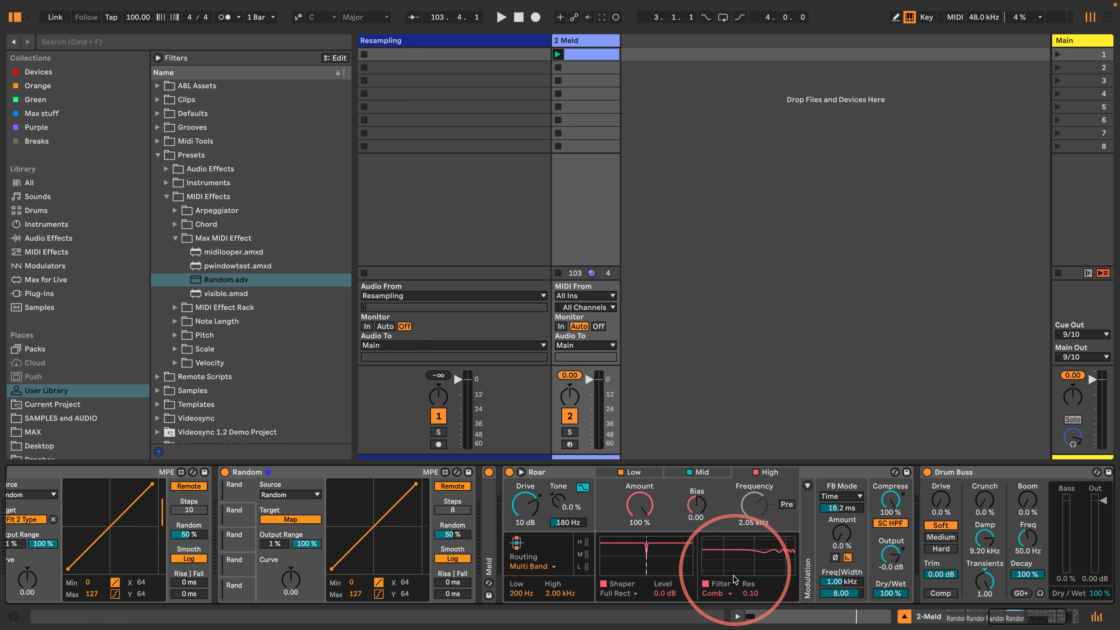
left_click(718, 592)
left_click(718, 592)
key("space")
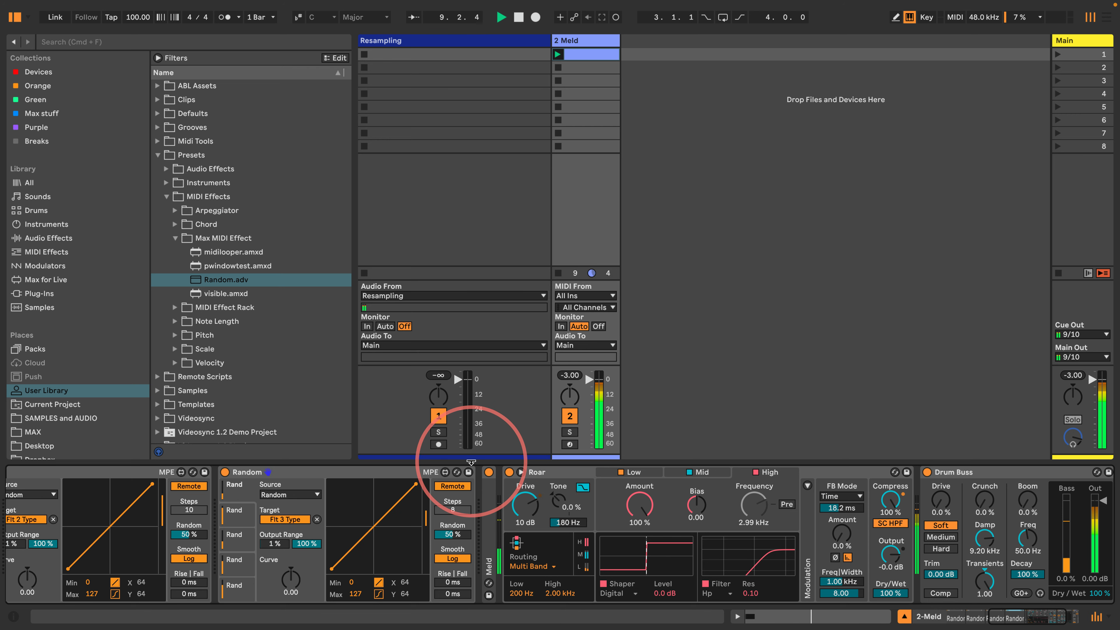
Arm the Resampling track for recording and rename it Meld and Roar Sample Pack.
left_click(438, 444)
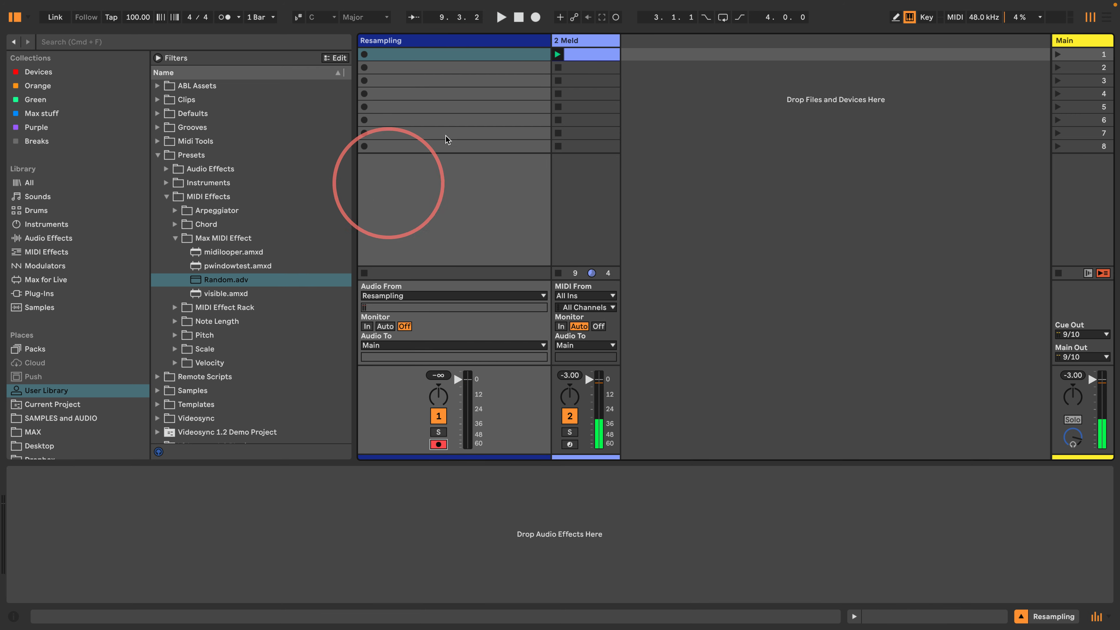
left_click(424, 42)
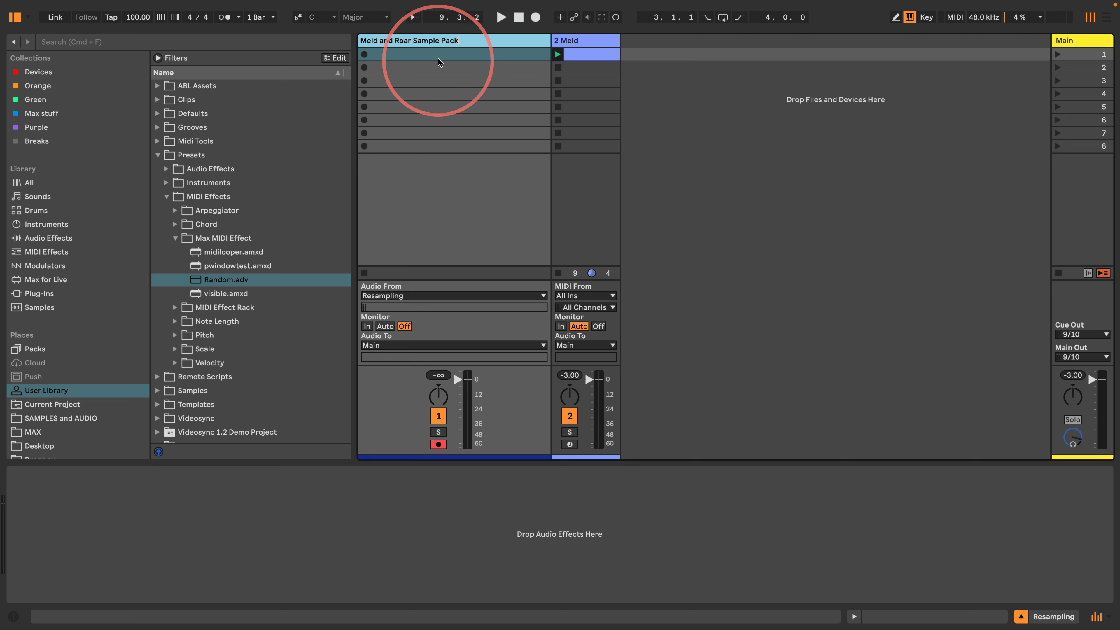
left_click(409, 54)
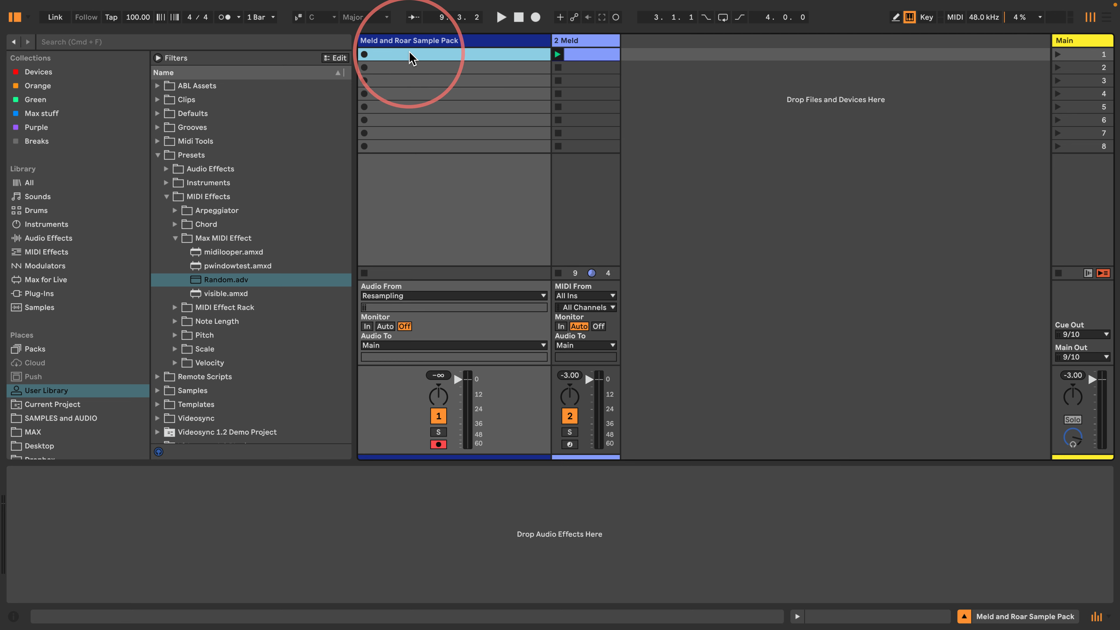
Switch to the Arrangement and extend the loop range from bar 1 to a length of 128 bars.
left_click(1107, 19)
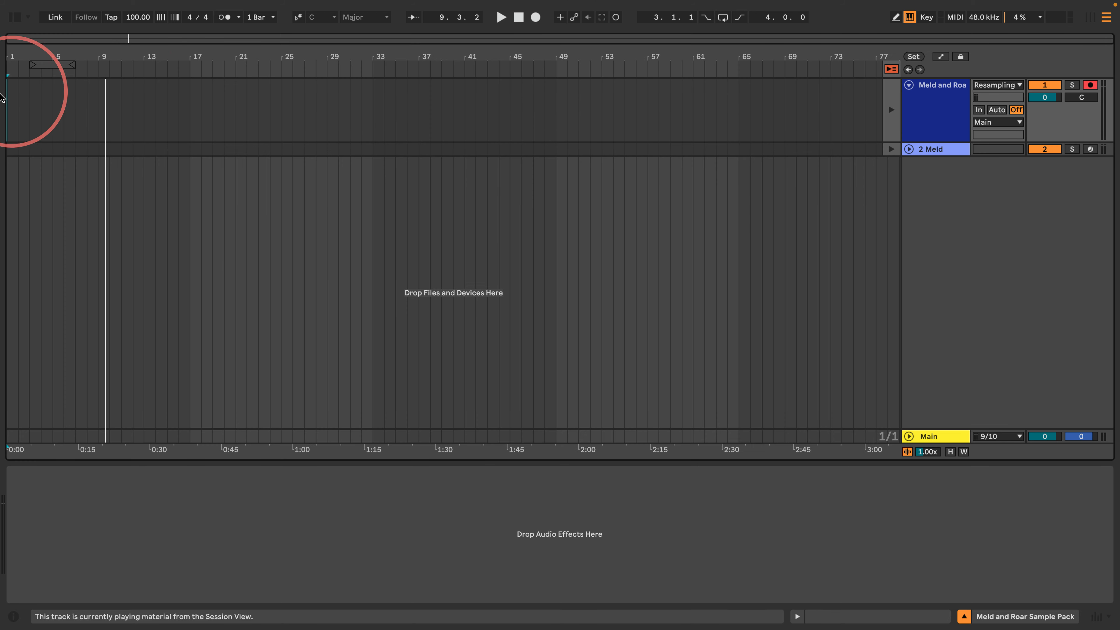
left_click_drag(55, 65, 966, 66)
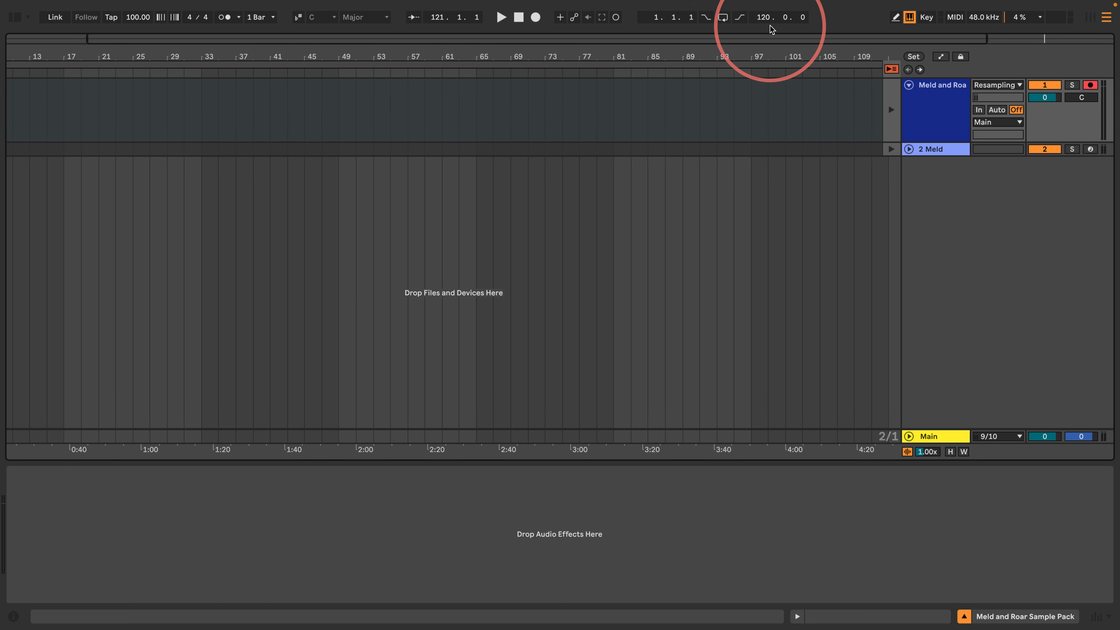
left_click(764, 21)
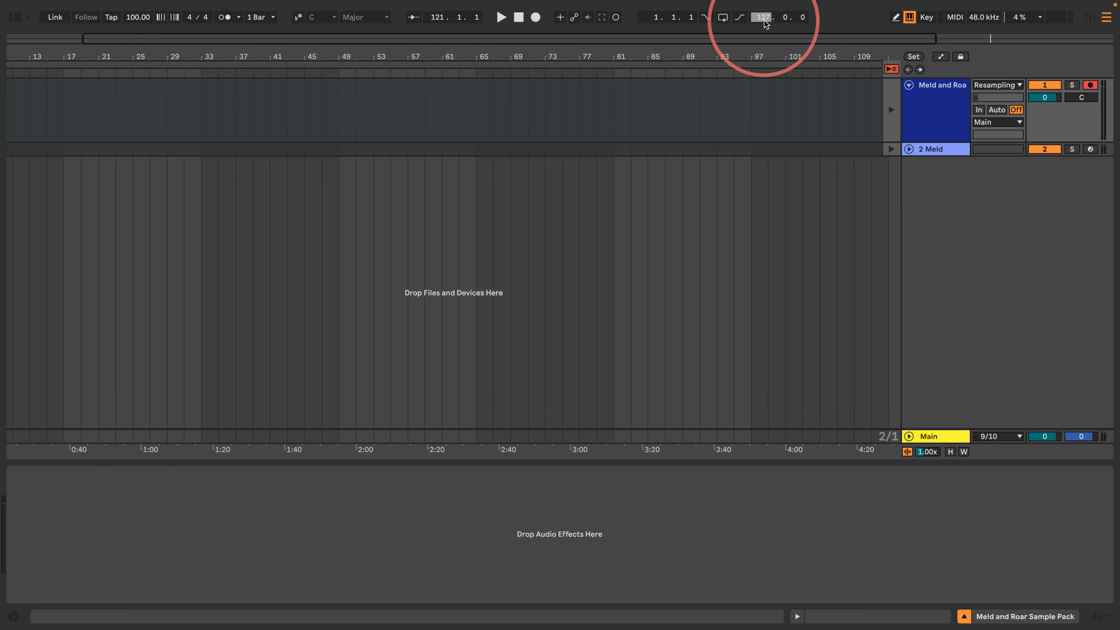
type("127")
key("Return")
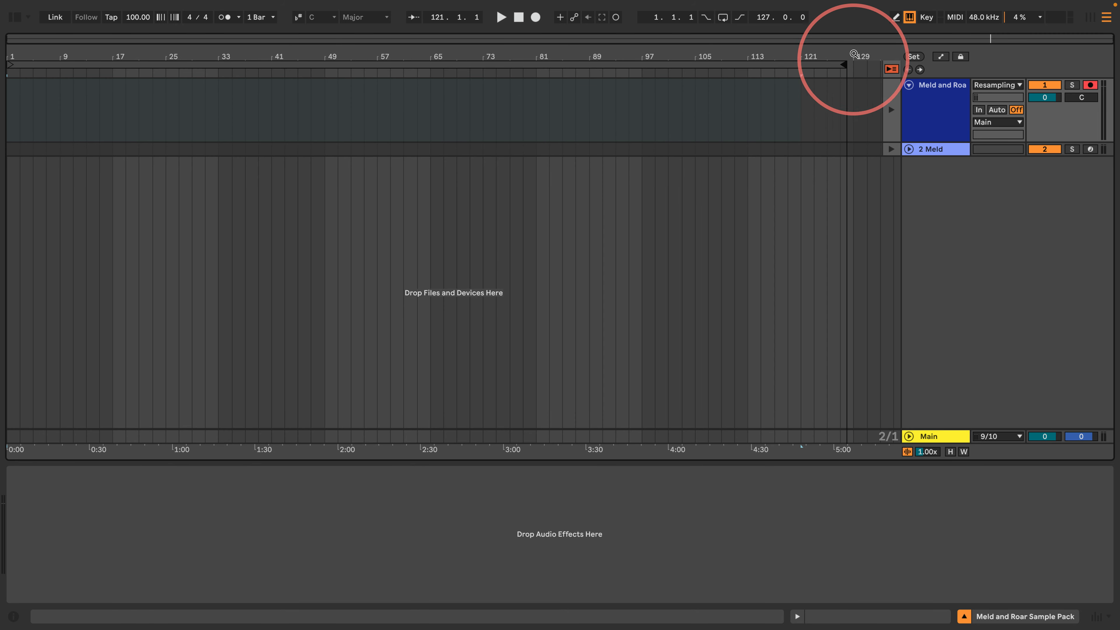
left_click_drag(854, 54, 777, 72)
left_click_drag(790, 65, 768, 49)
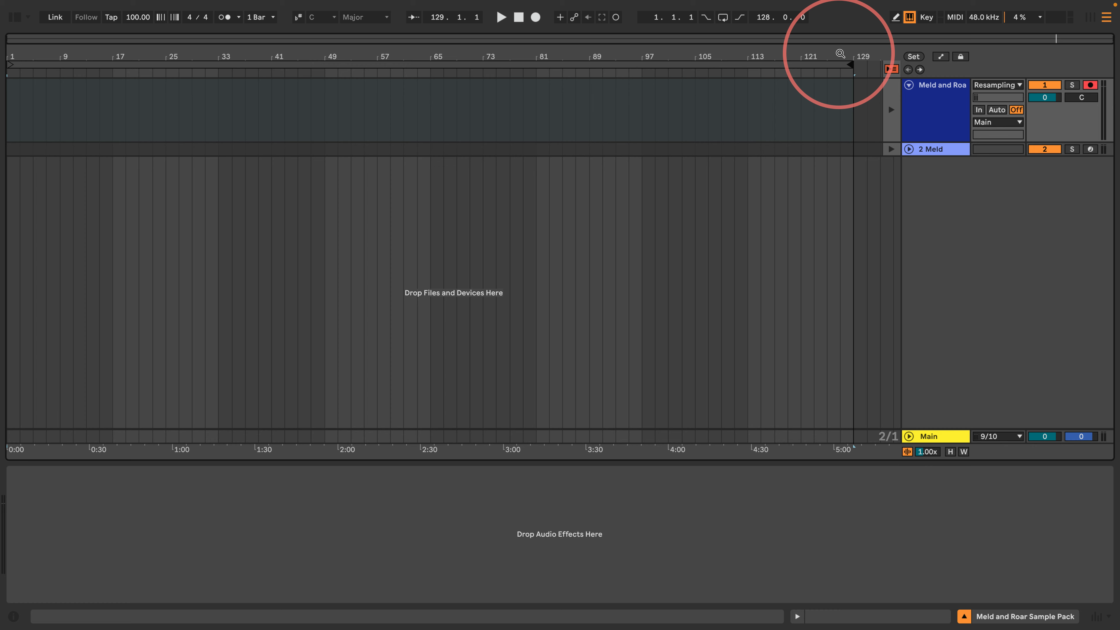
Enable punch-in and punch-out for the loop range and record the Arrangement from bar 1, displaying the Meld track's devices during the take.
left_click(740, 16)
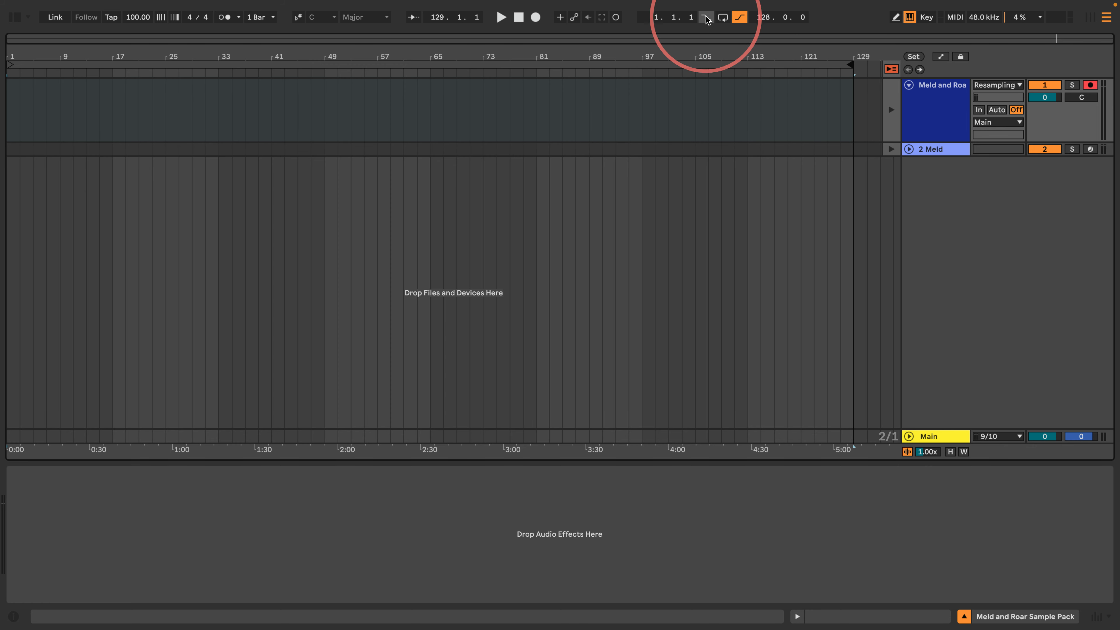
left_click(705, 17)
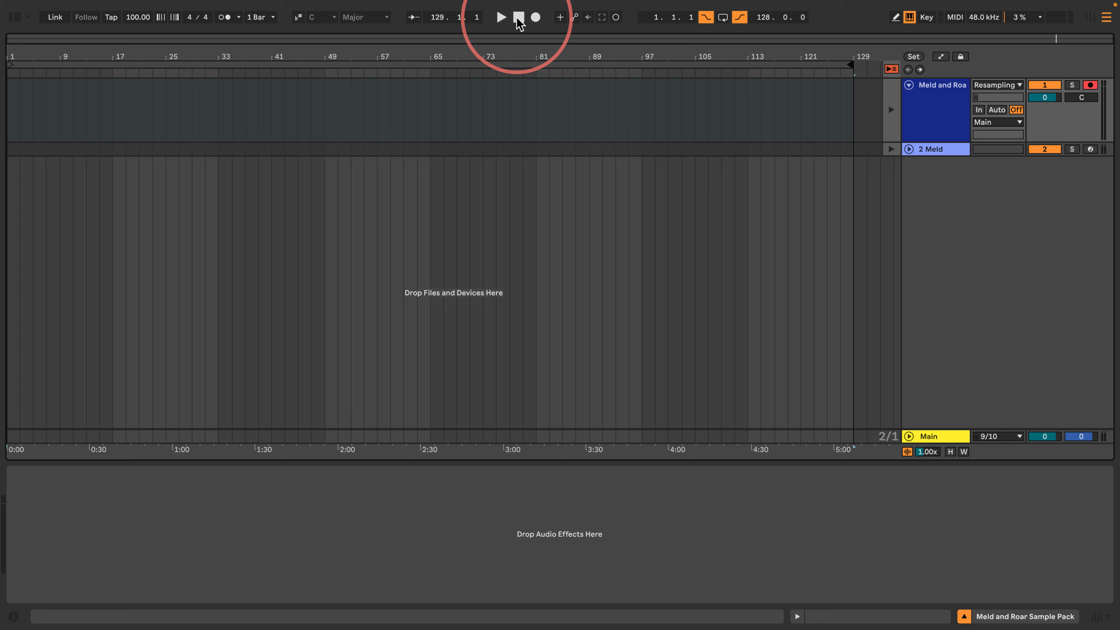
left_click(519, 19)
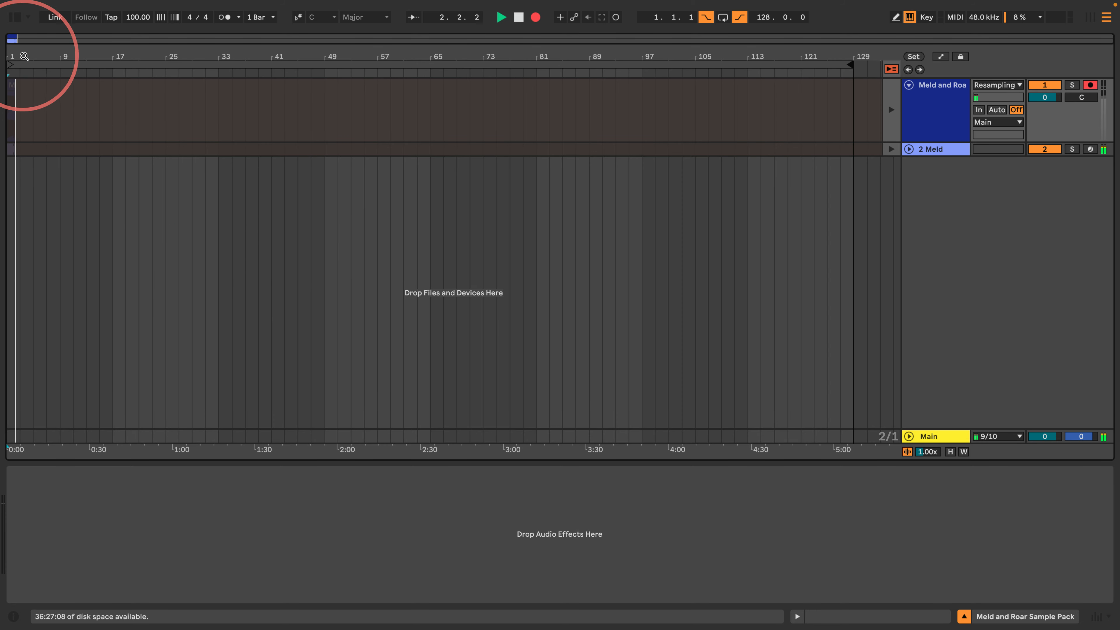
left_click_drag(13, 55, 8, 56)
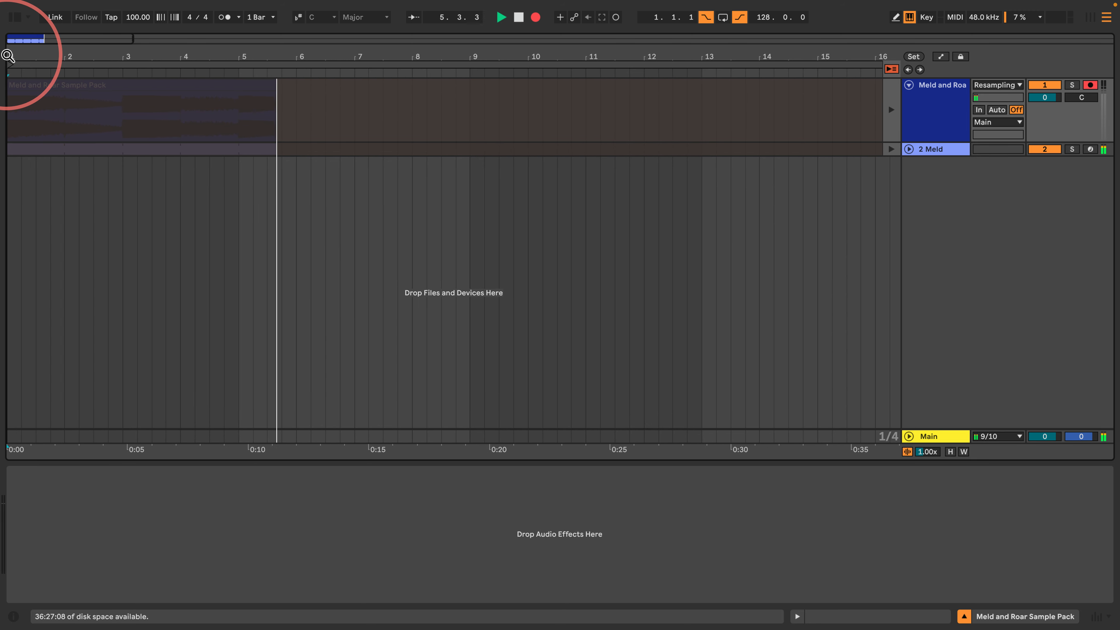
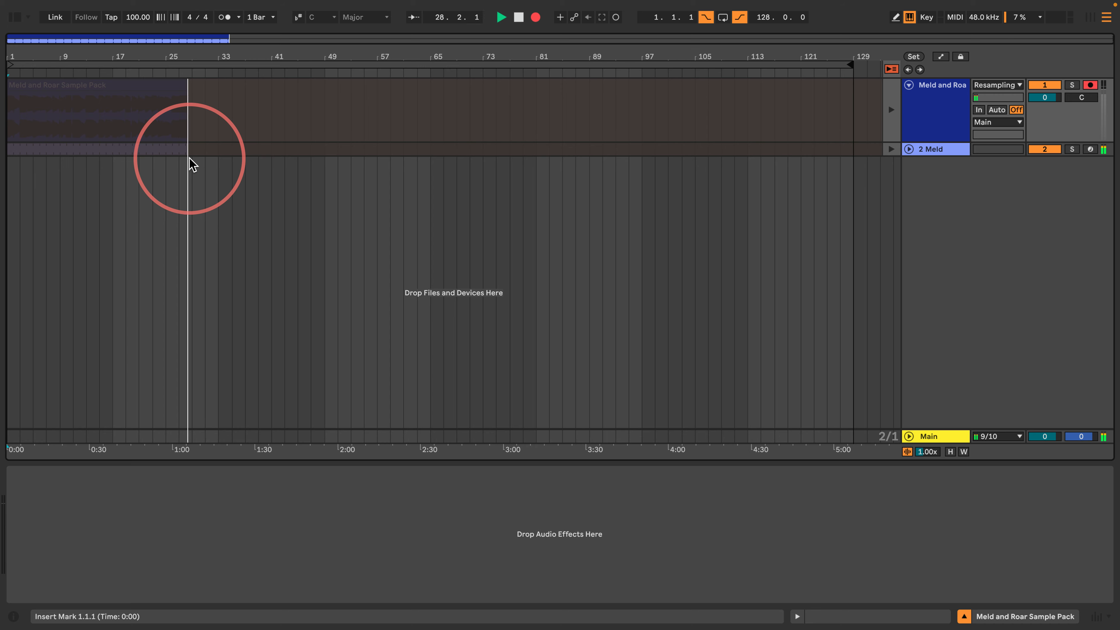
left_click(932, 149)
left_click(658, 358)
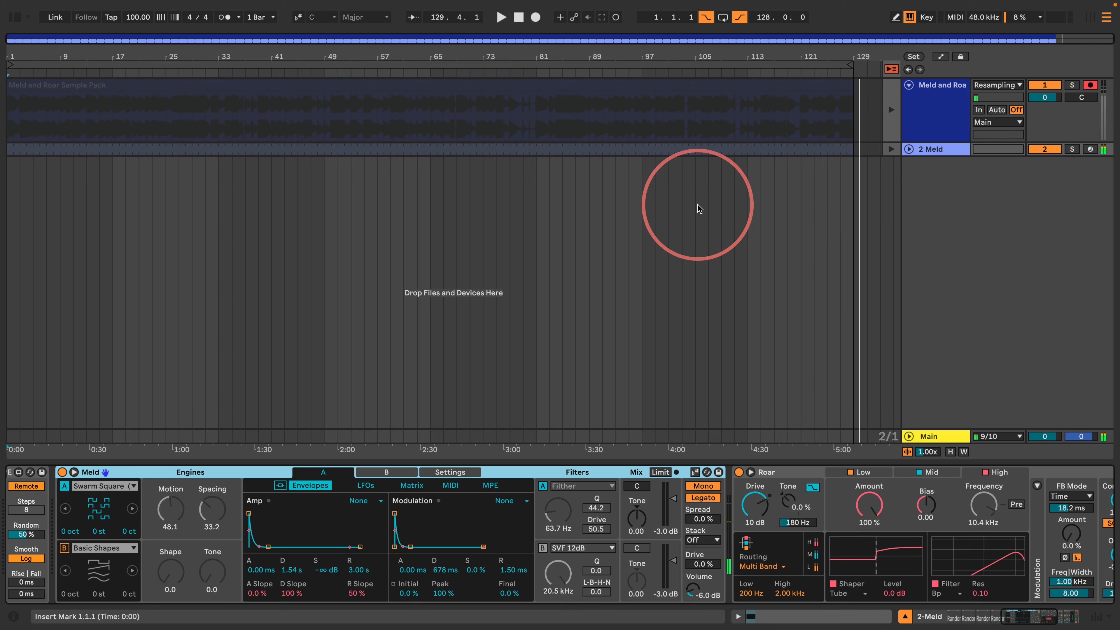
Return all tracks to Arrangement playback, then view the recorded clip and disarm the Meld and Roar Sample Pack track.
left_click(891, 69)
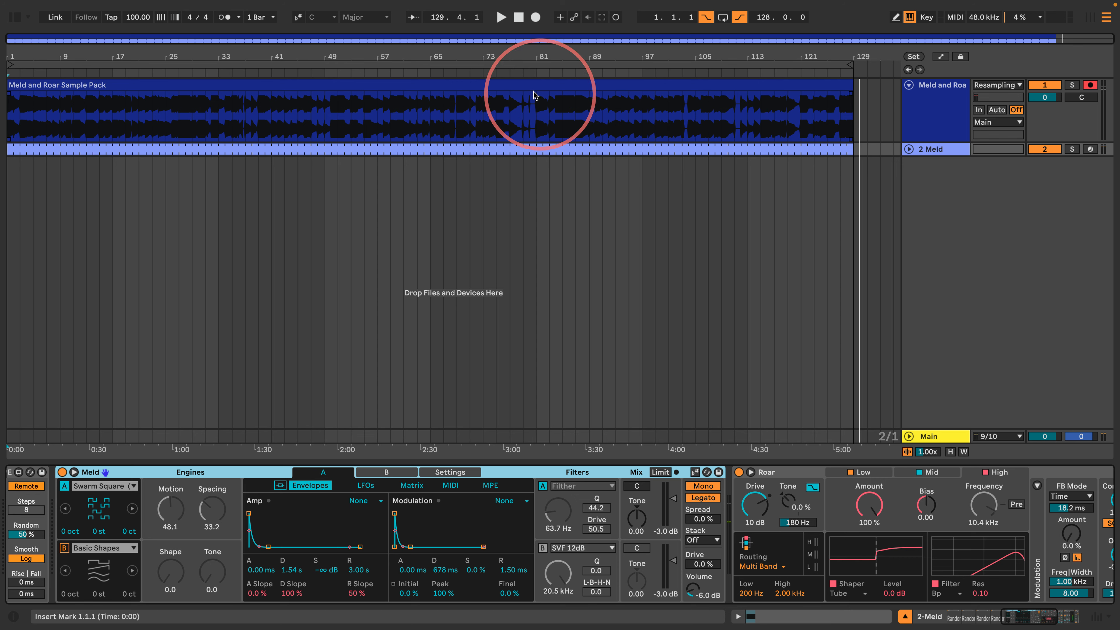
left_click(526, 84)
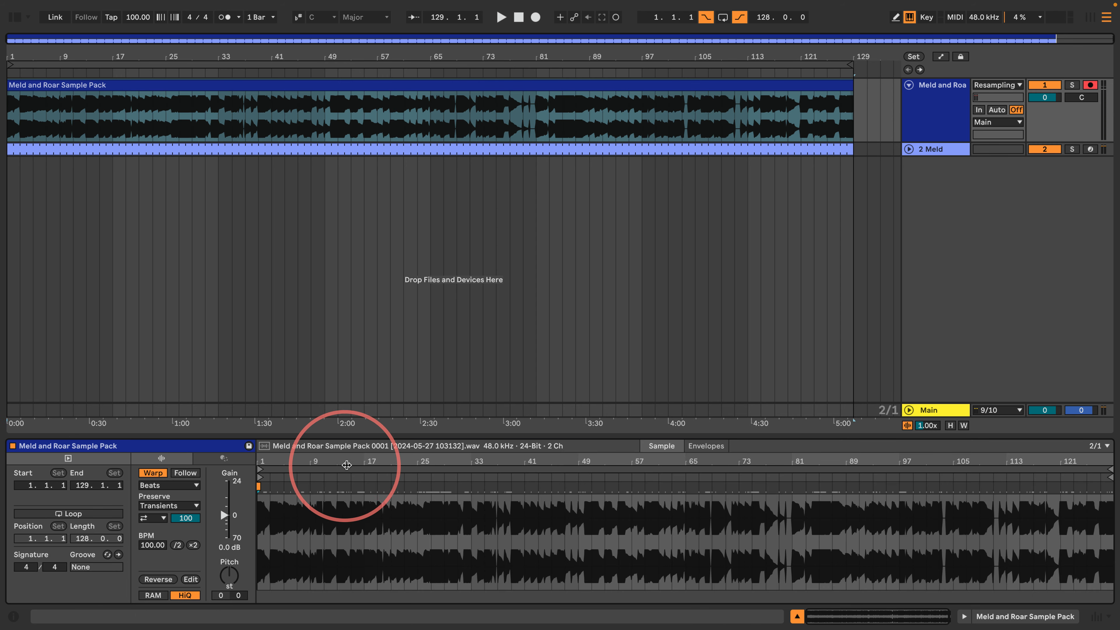
left_click_drag(354, 462, 354, 457)
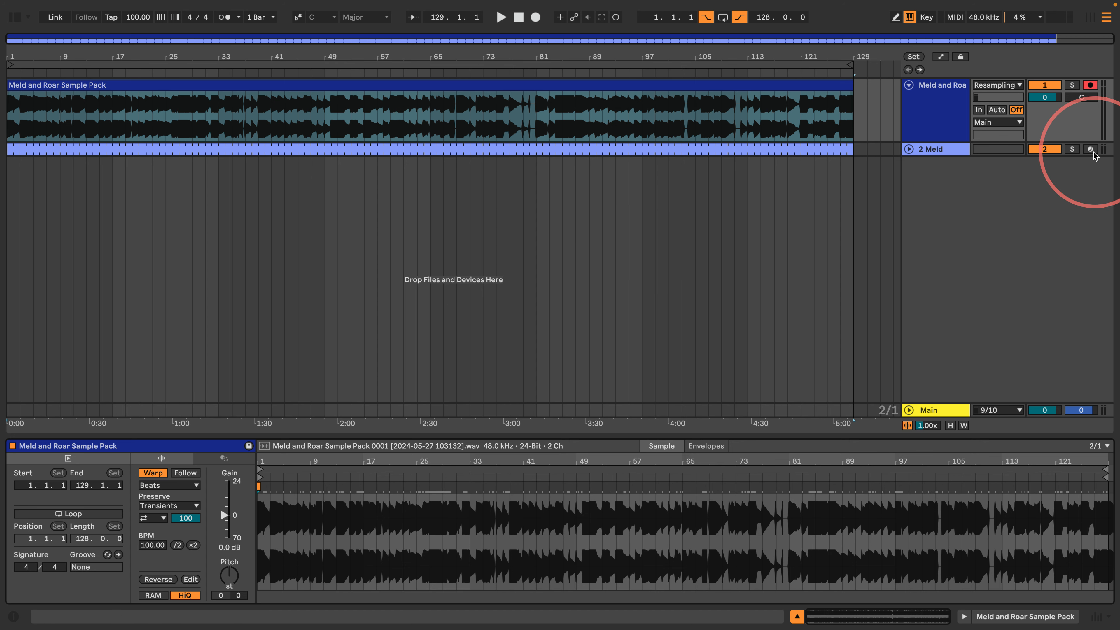
left_click(1090, 85)
left_click(813, 151)
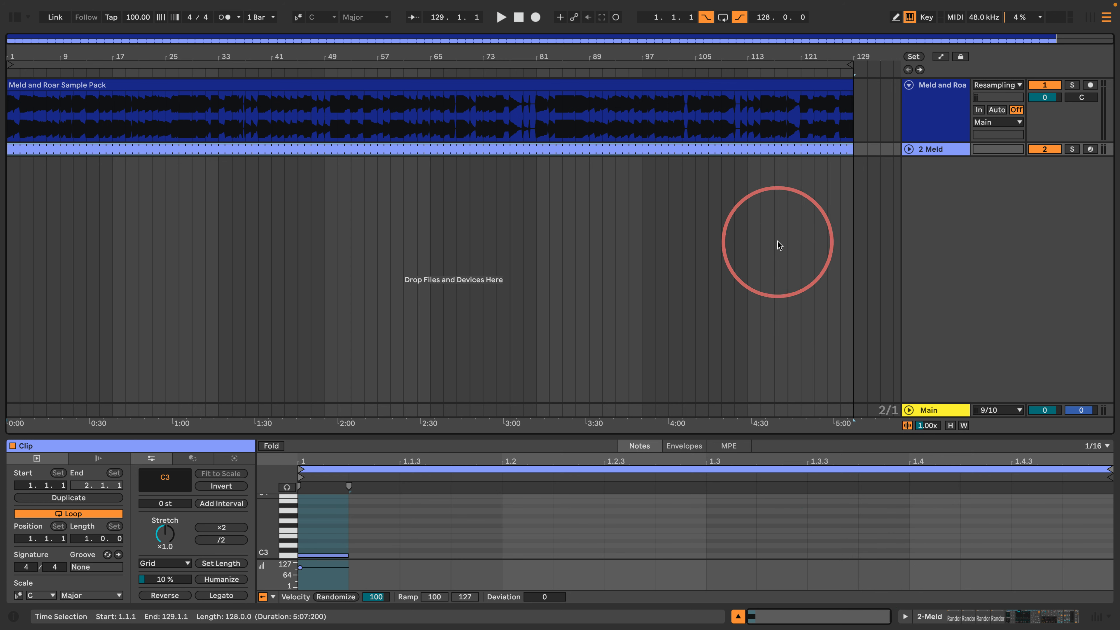
right_click(943, 150)
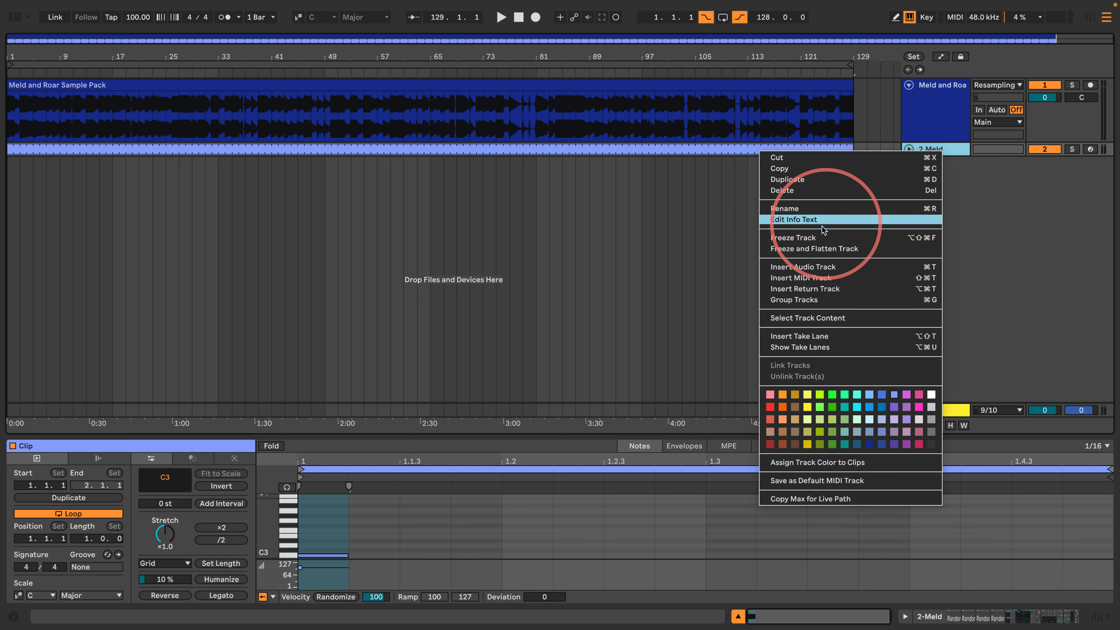
left_click(814, 249)
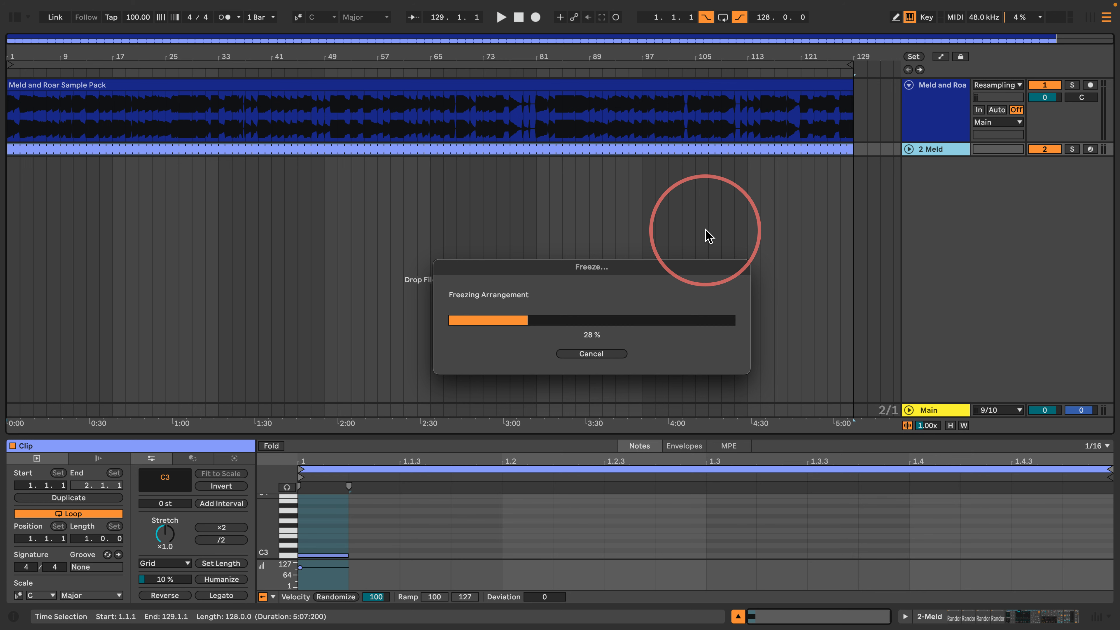
left_click(592, 354)
Freeze the 2 Meld track.
right_click(931, 150)
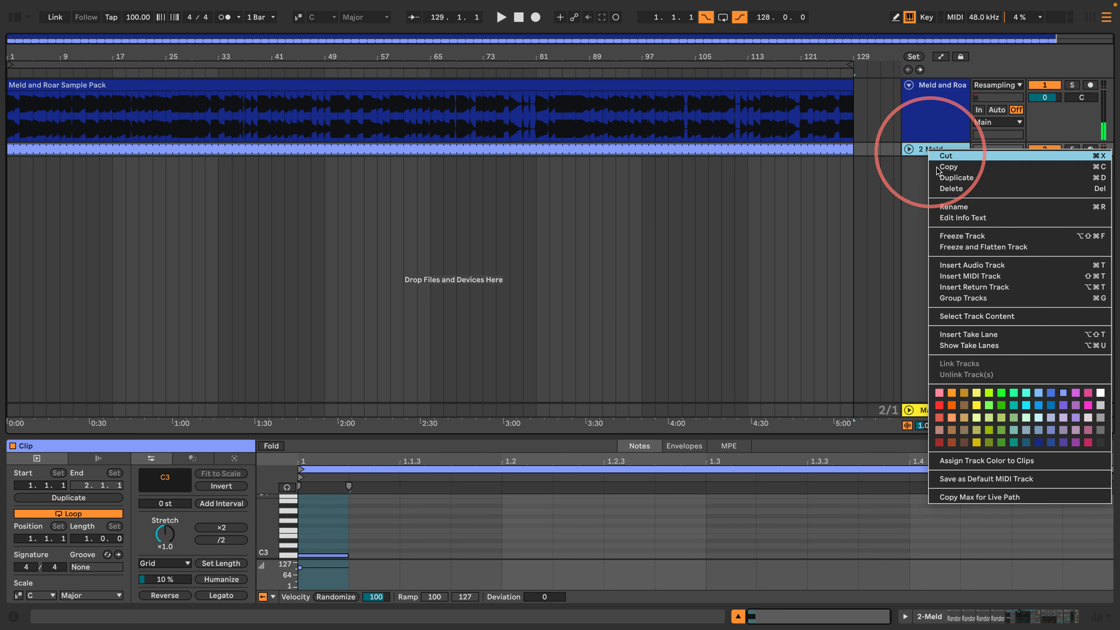
left_click(943, 235)
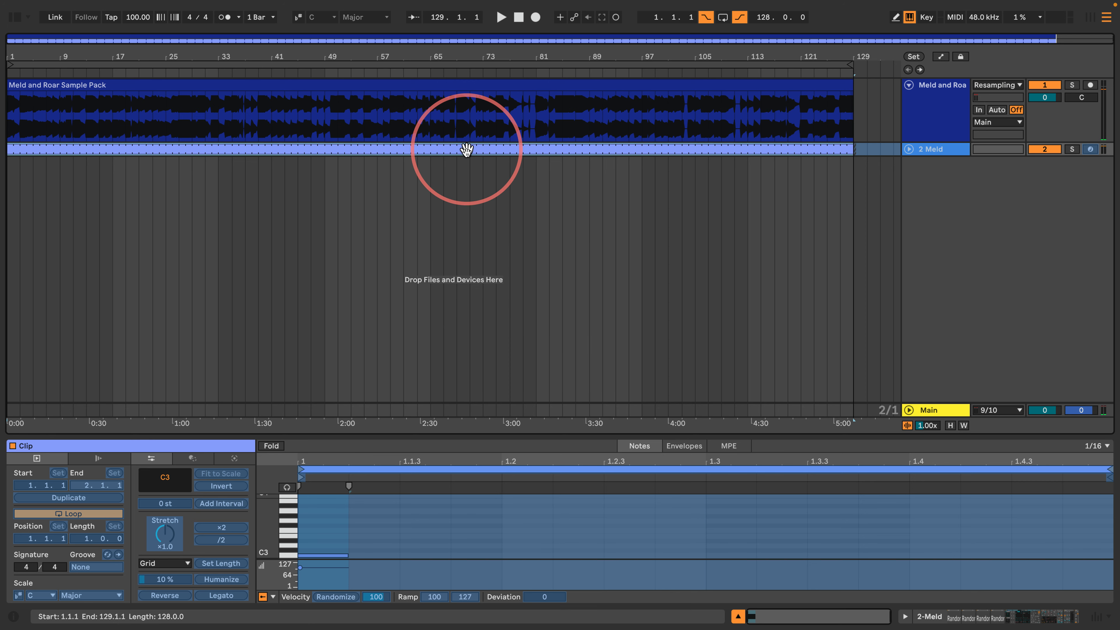
left_click(465, 201)
key("super+d")
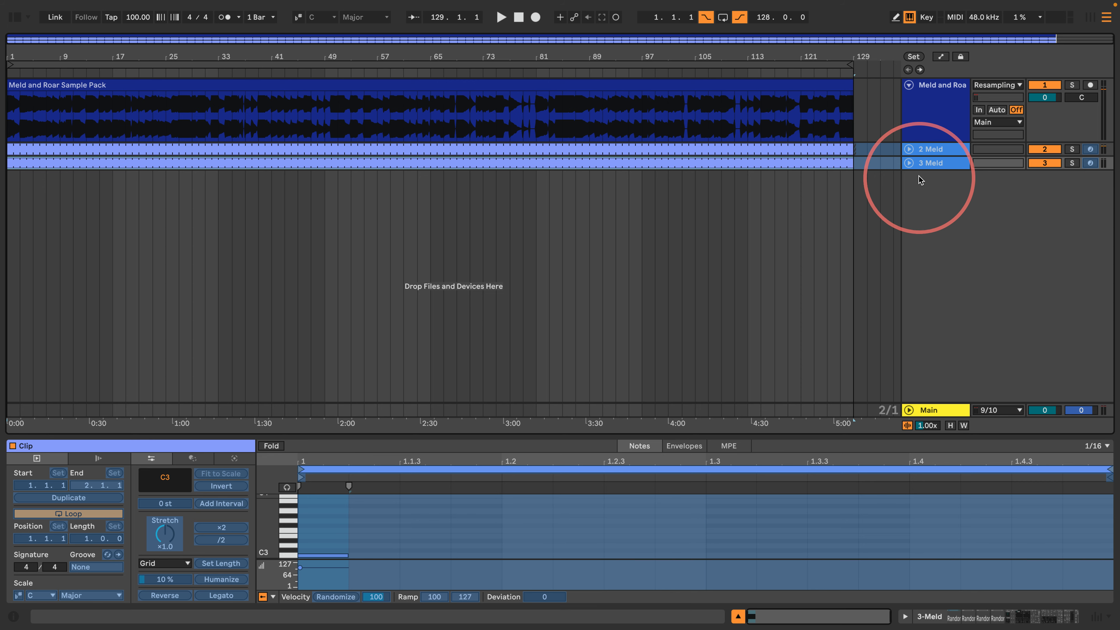
key("super+z")
Insert an audio track below 2 Meld and copy the frozen Meld clip onto it, starting at bar 1.
right_click(932, 177)
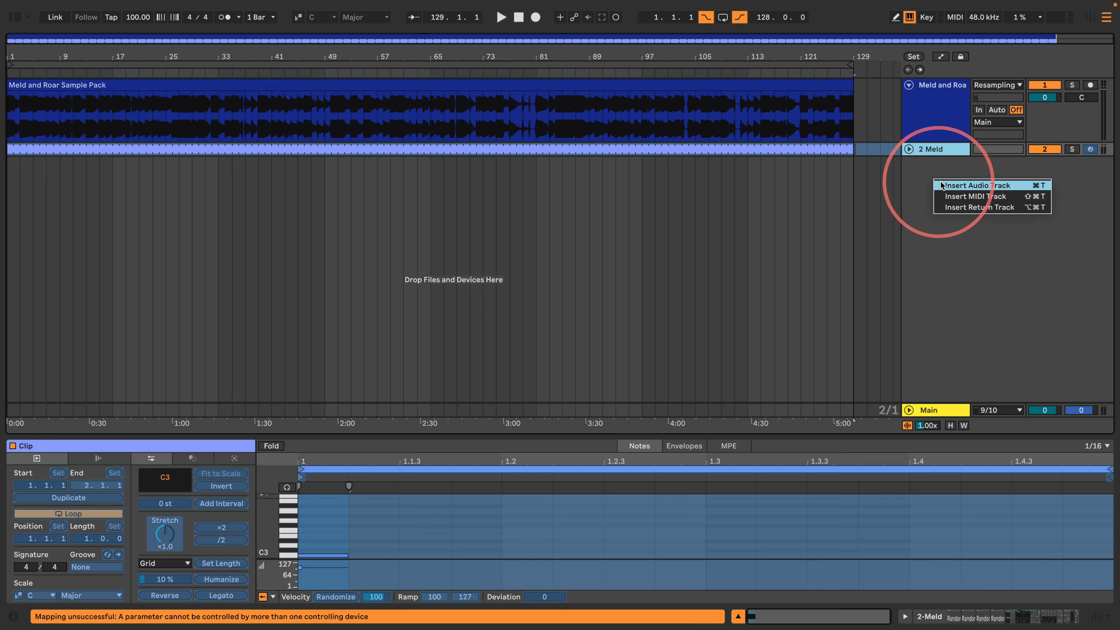
left_click(941, 183)
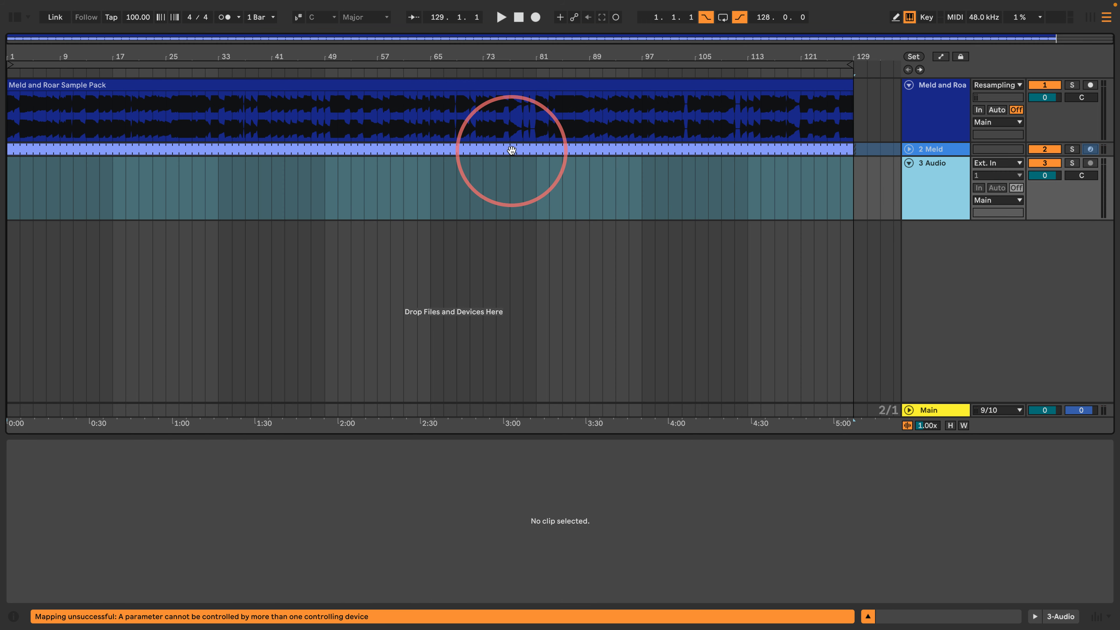
left_click_drag(512, 150, 513, 184)
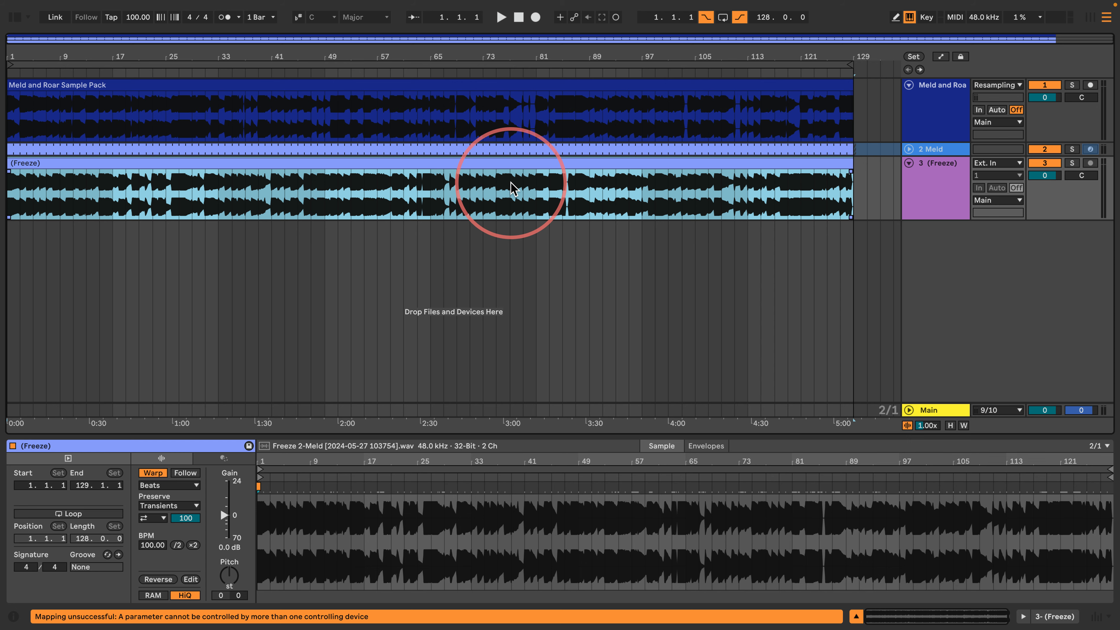
Solo the new audio track holding the frozen clip and unfreeze the 2 Meld track.
left_click(1077, 161)
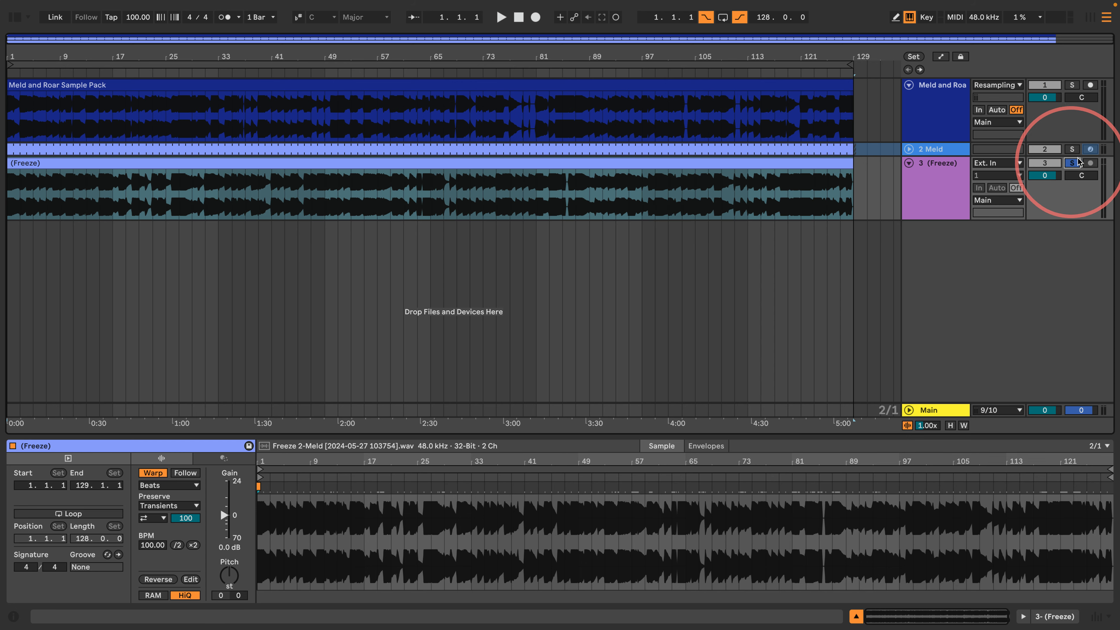
right_click(940, 150)
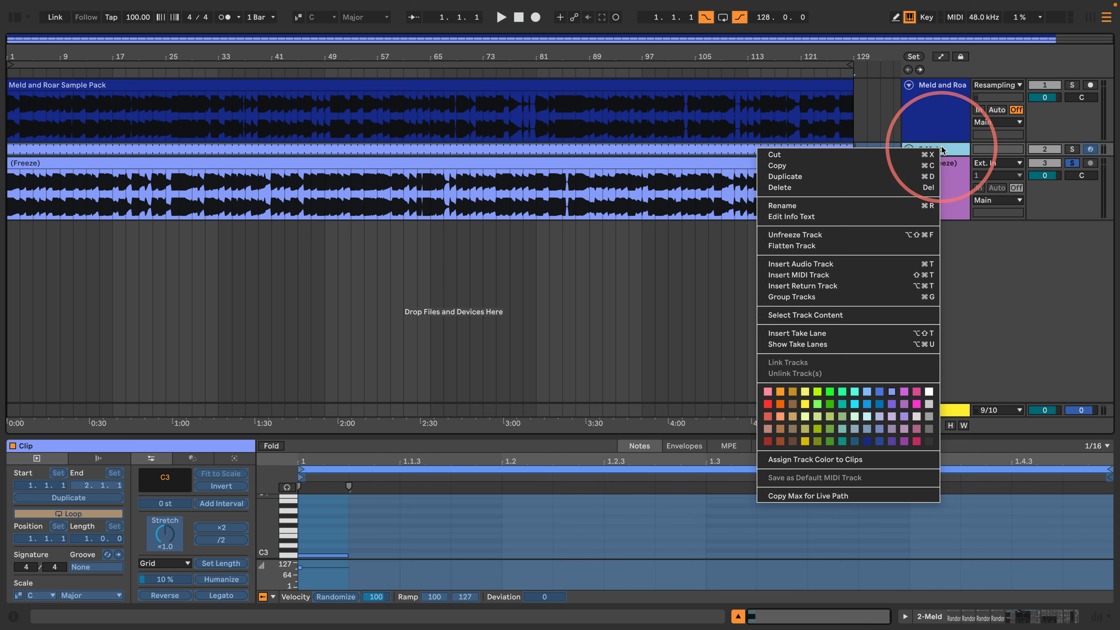
left_click(789, 241)
Play the copied frozen audio from the start to audition it, stop playback and take its track out of solo.
left_click(923, 185)
key("space")
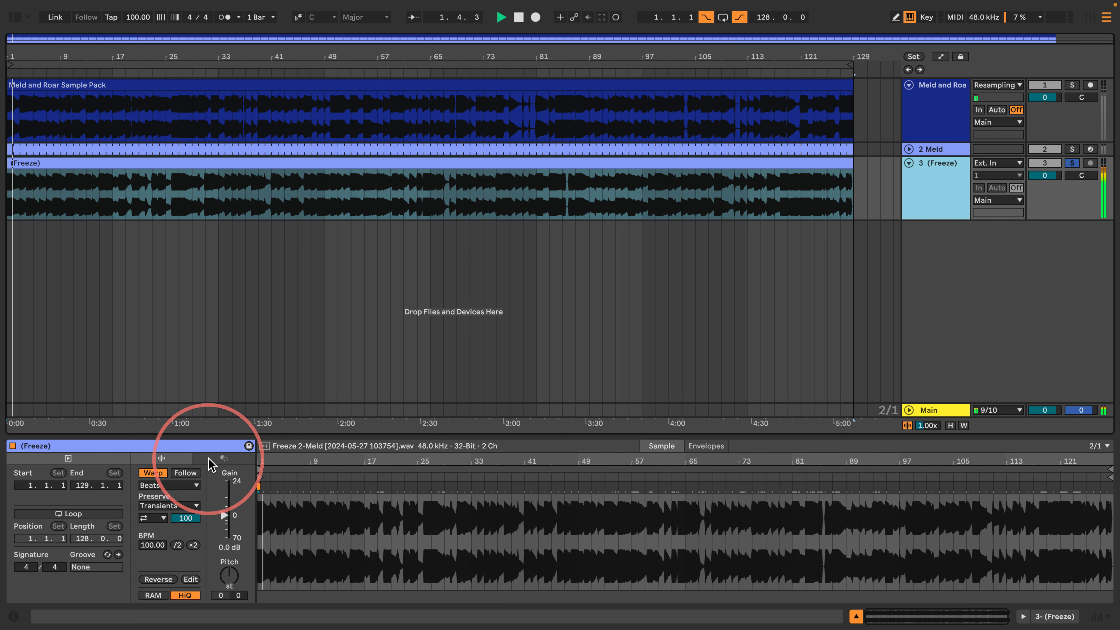
left_click(316, 461)
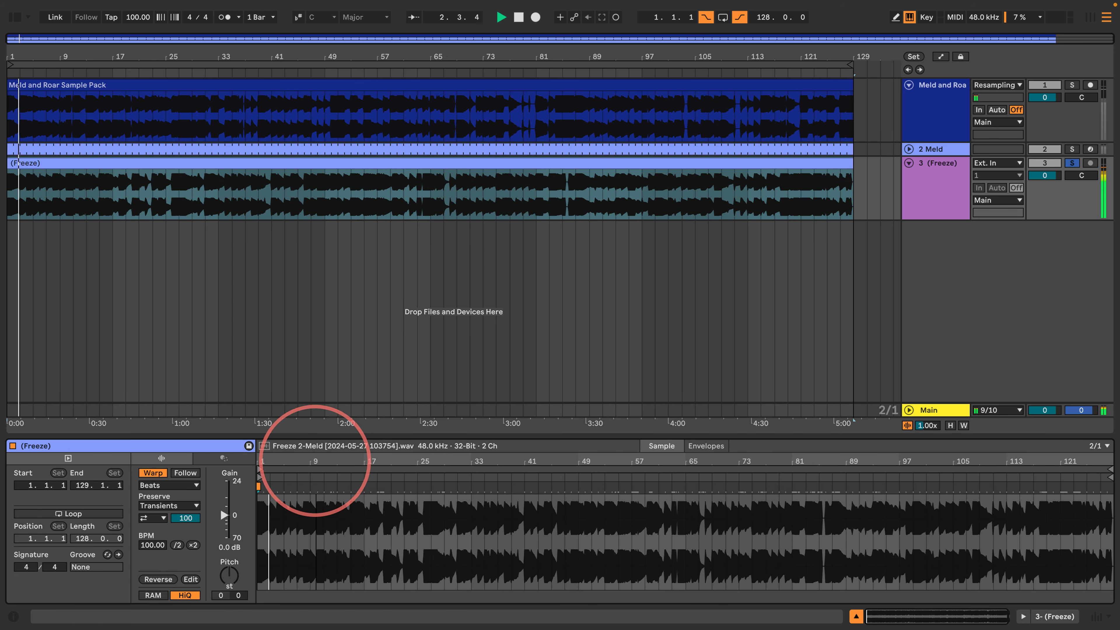
left_click_drag(316, 461, 315, 460)
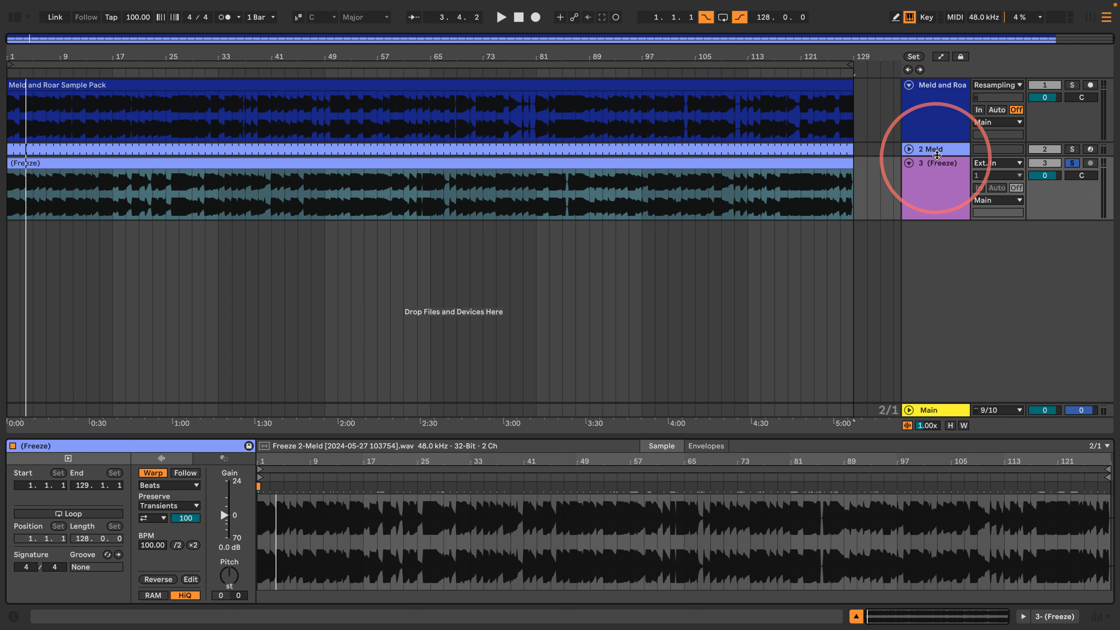
left_click(934, 150)
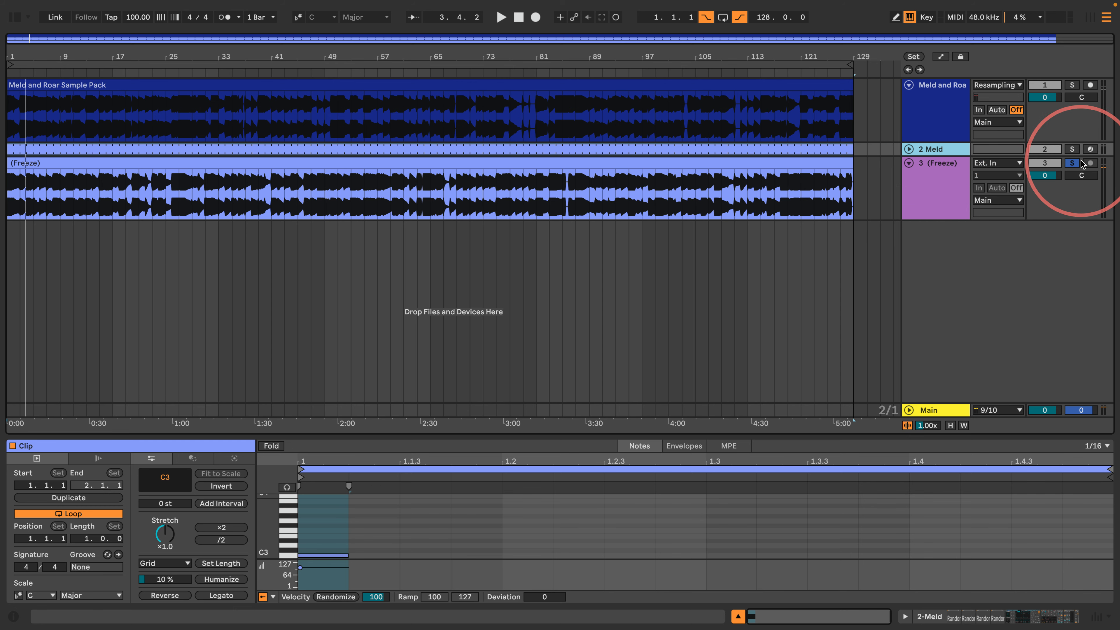
left_click(1072, 163)
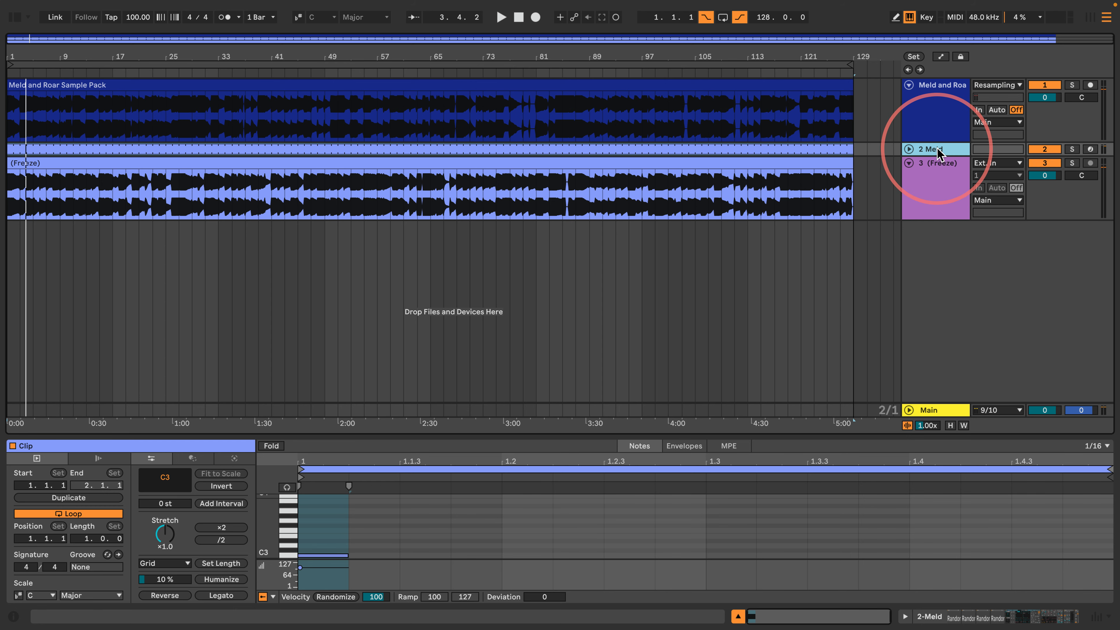
Show the browser at a narrower width and add the Meld instrument on a new MIDI track below the frozen audio.
left_click(15, 18)
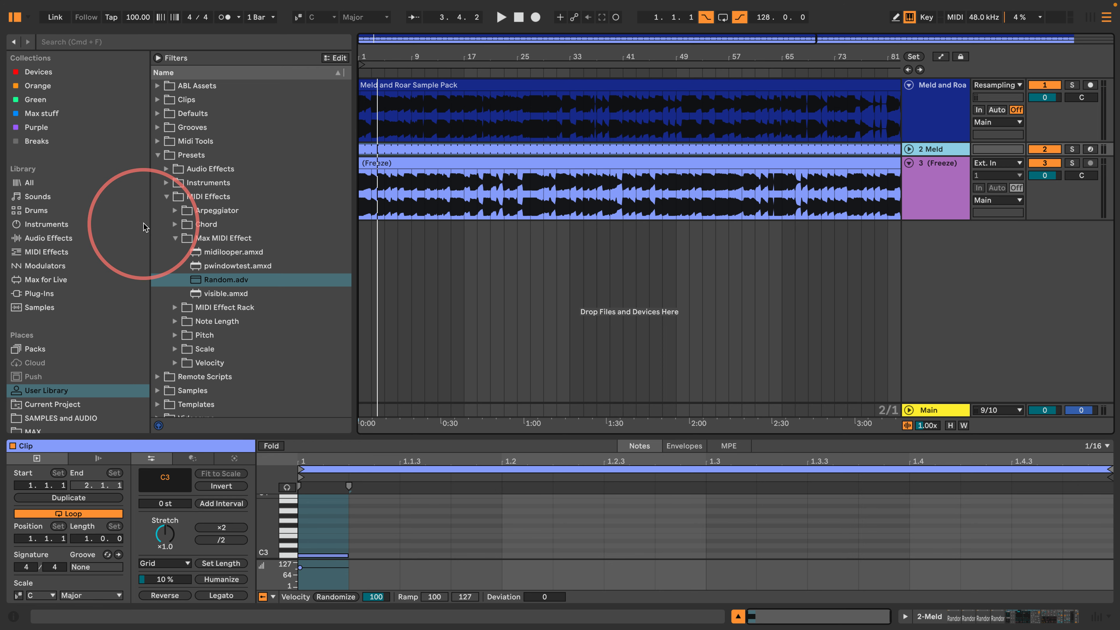
left_click_drag(354, 159, 300, 186)
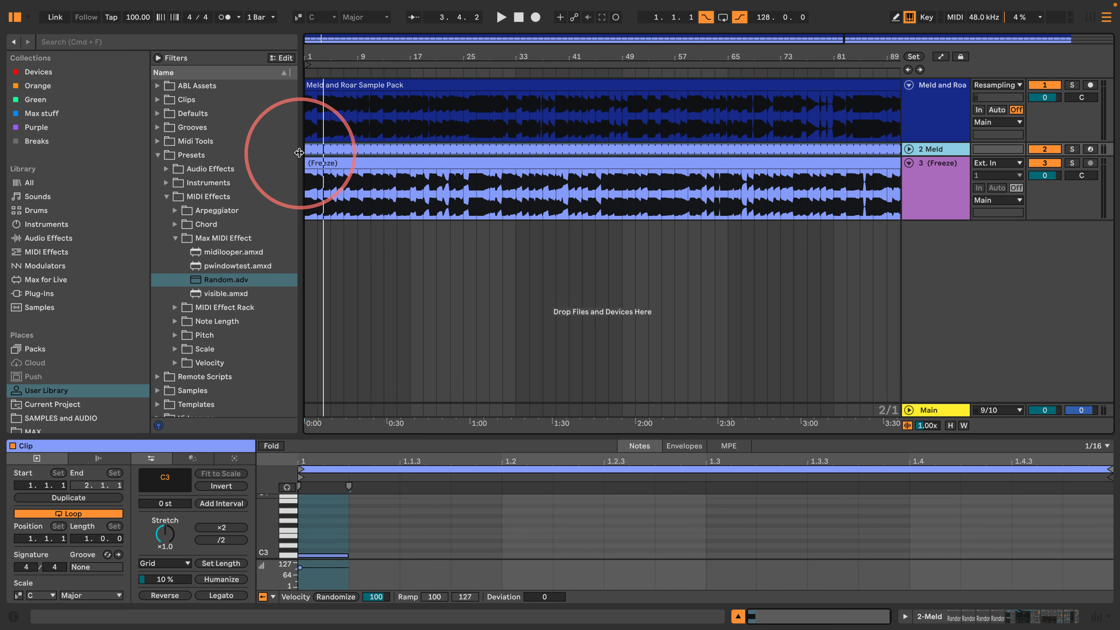
mouse_move(351, 62)
left_mouse_down()
mouse_move(350, 50)
mouse_move(326, 50)
mouse_move(351, 48)
left_mouse_up()
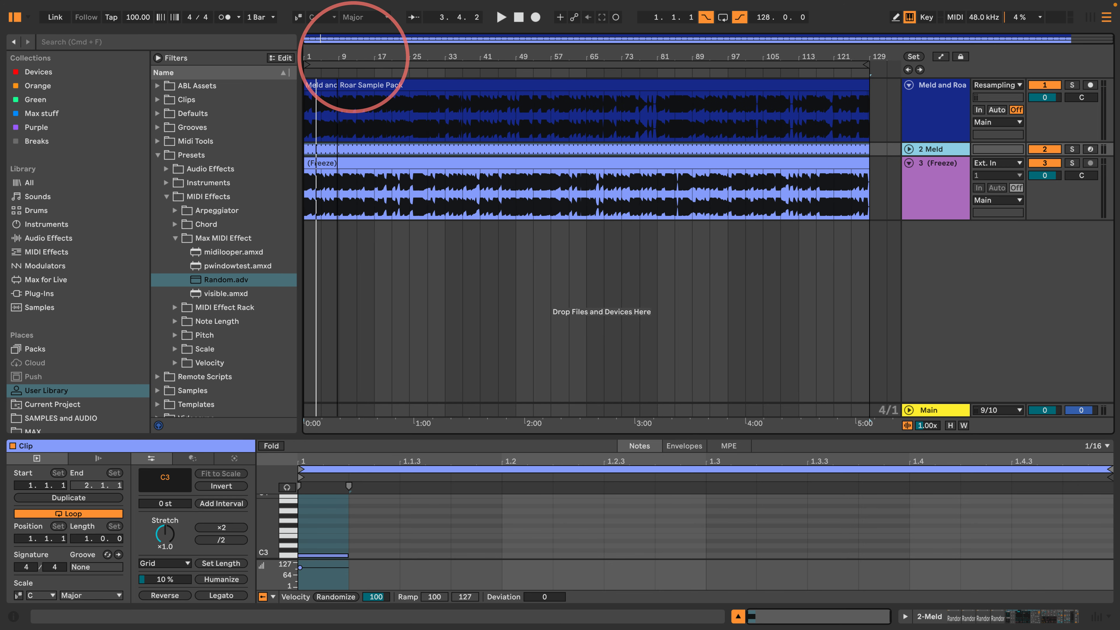
left_click(40, 238)
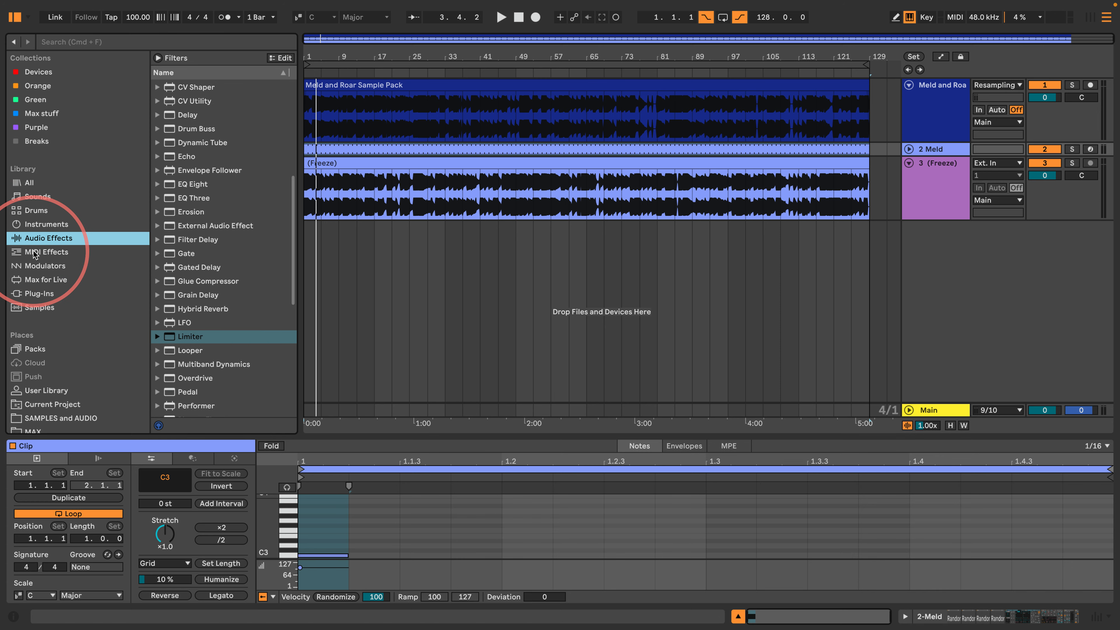
left_click(32, 226)
left_click_drag(186, 391, 498, 276)
left_click(931, 229)
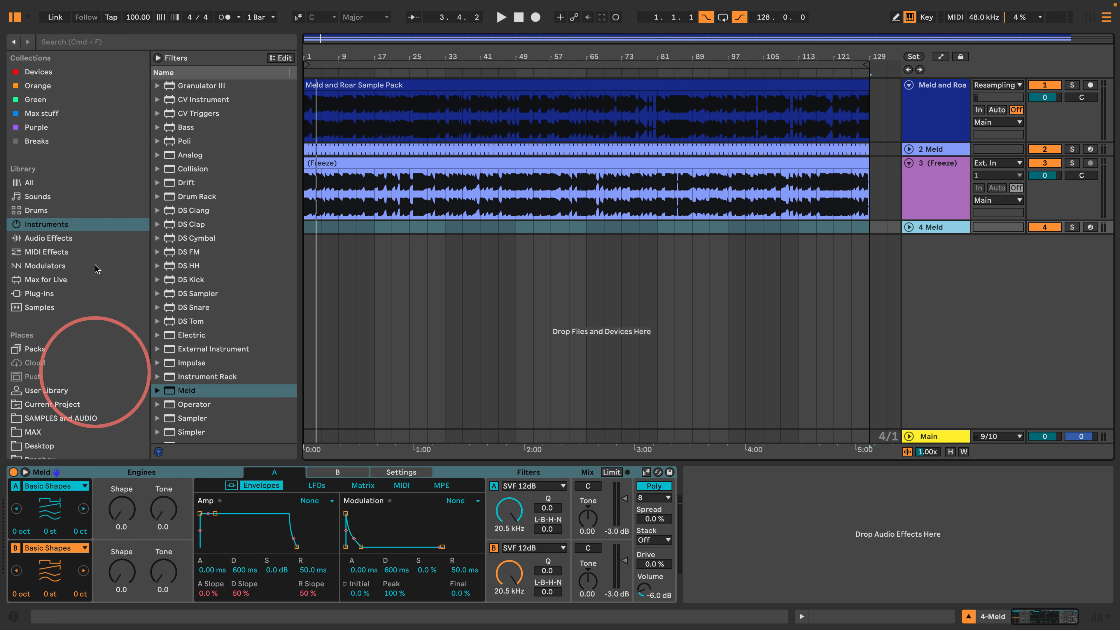
left_click(49, 237)
scroll(170, 353, "down", 6)
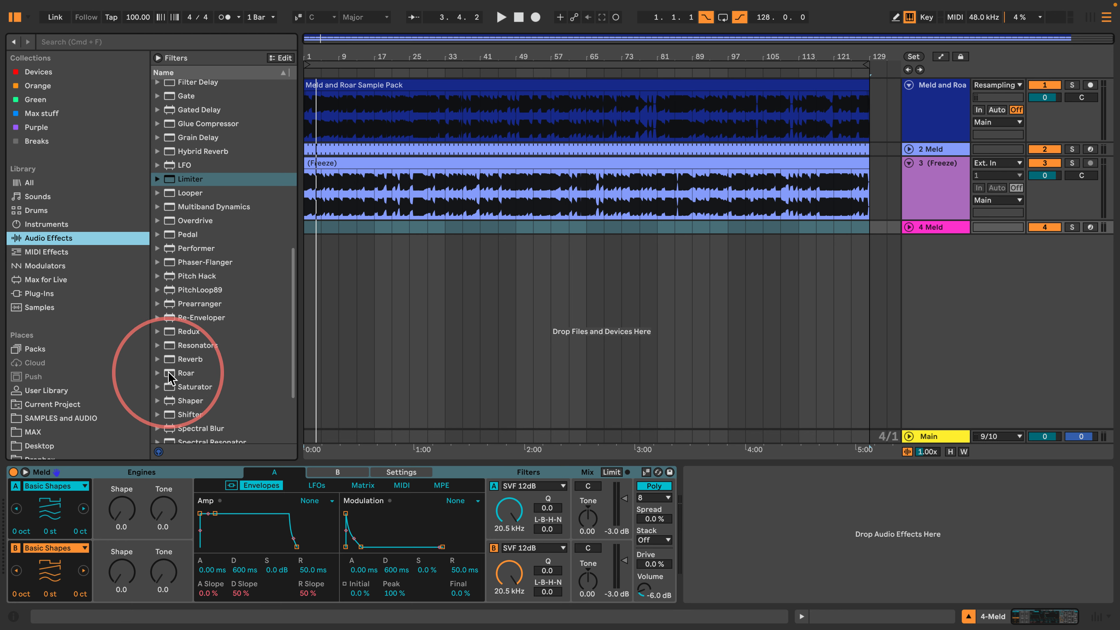
left_click(61, 226)
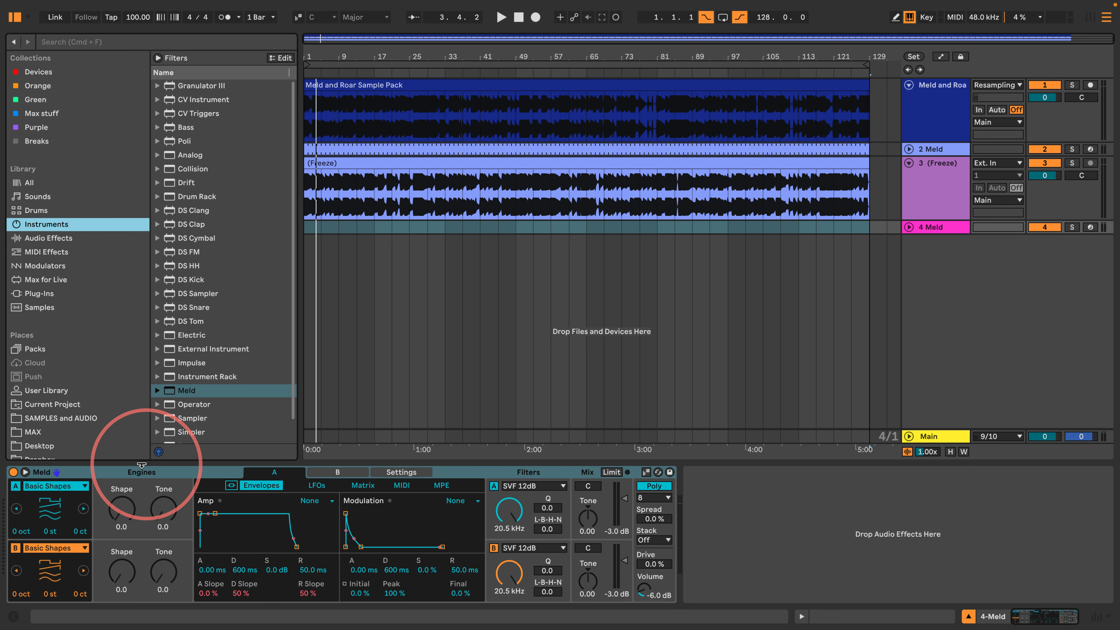
Group Meld into an Instrument Rack, show its macro controls and extend them to all 16 macros.
right_click(114, 474)
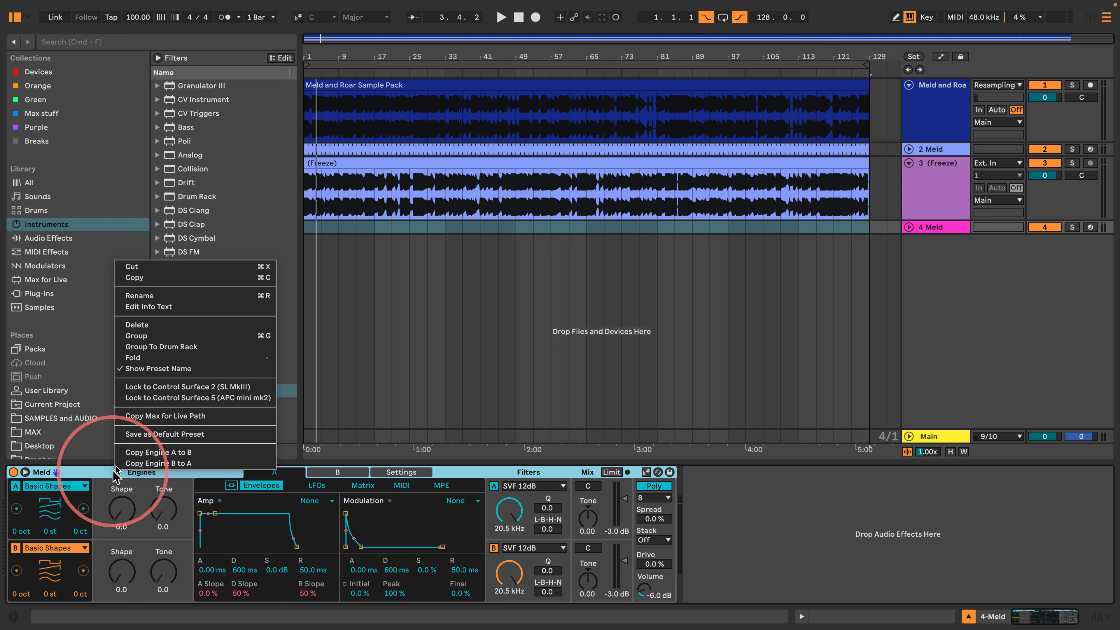
left_click(162, 336)
left_click(13, 492)
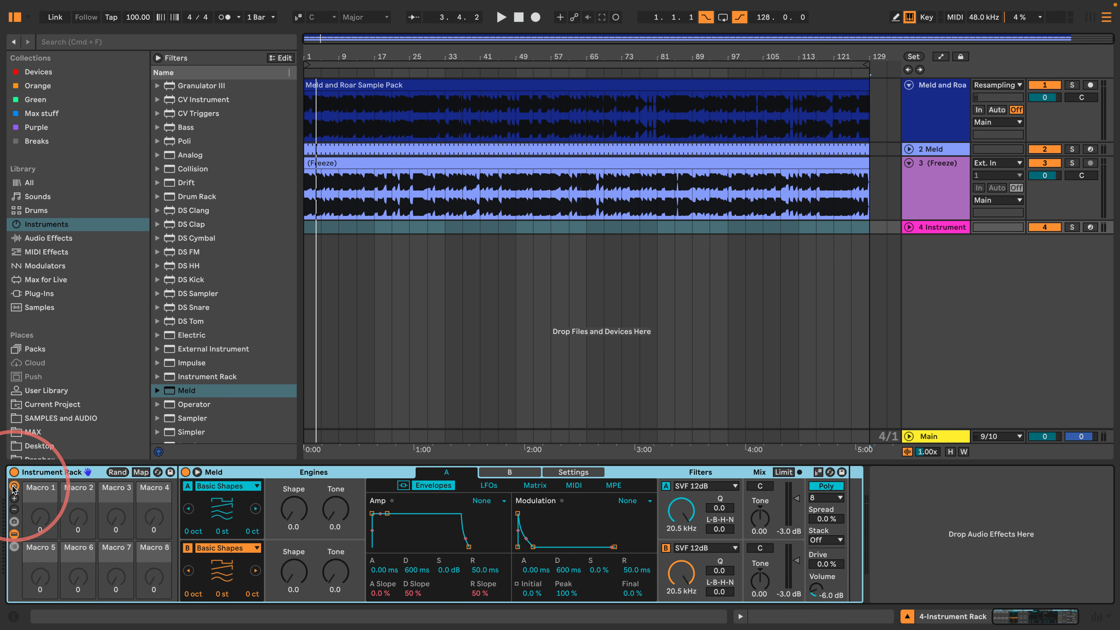
left_click(16, 499)
left_click(16, 499)
left_click(16, 499)
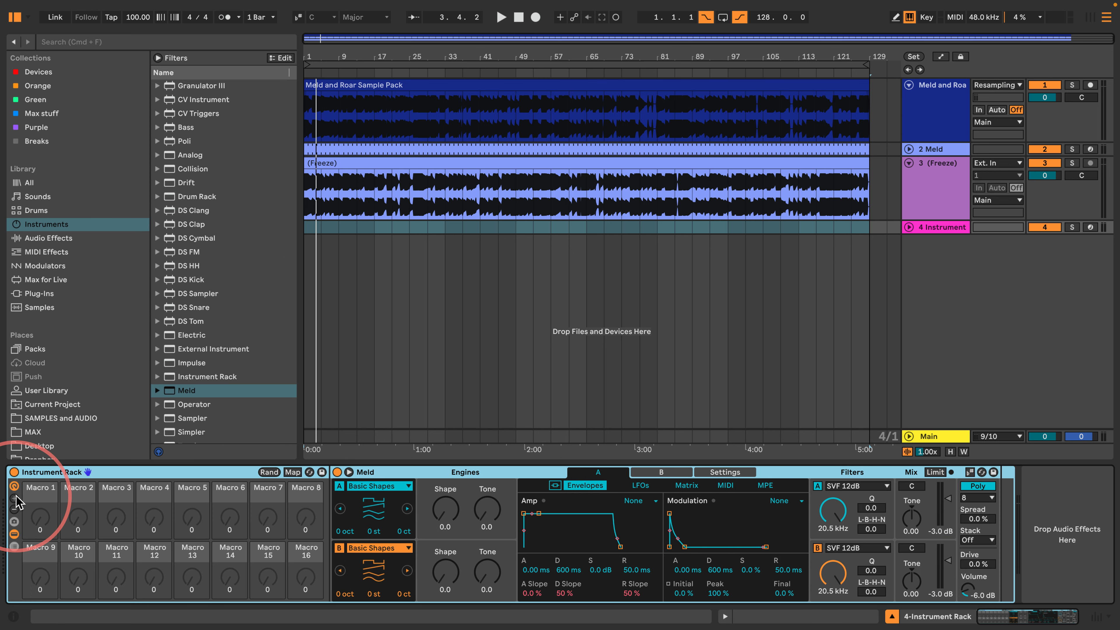
Map engine A's oscillator type, Shape and Detune to Macros 1, 2 and 3, and switch engine B off.
right_click(374, 487)
left_click(414, 285)
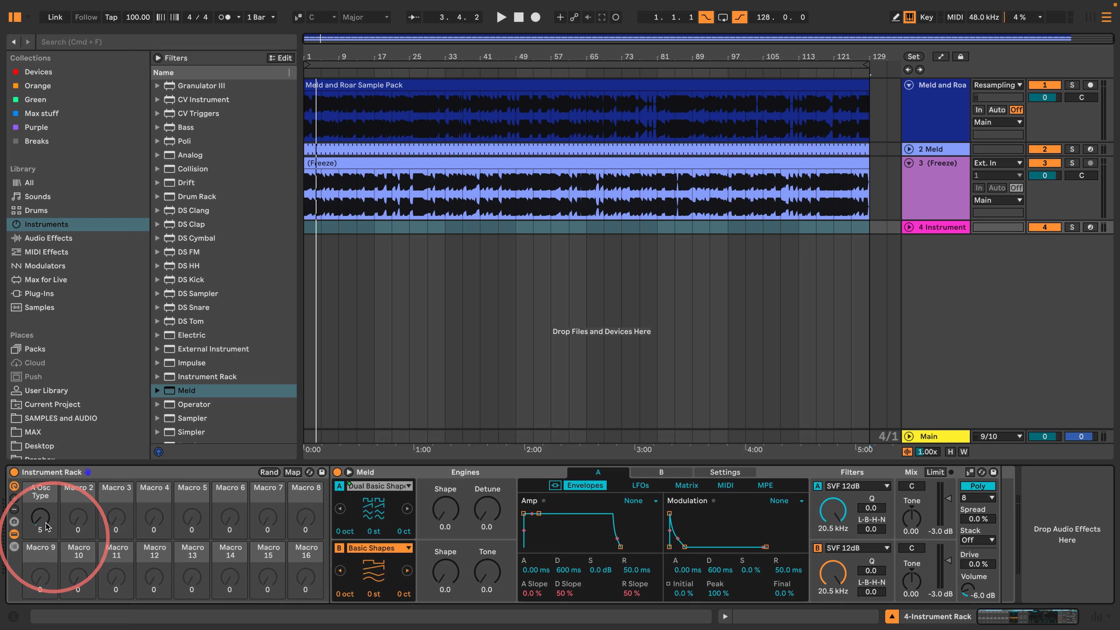
left_click(339, 548)
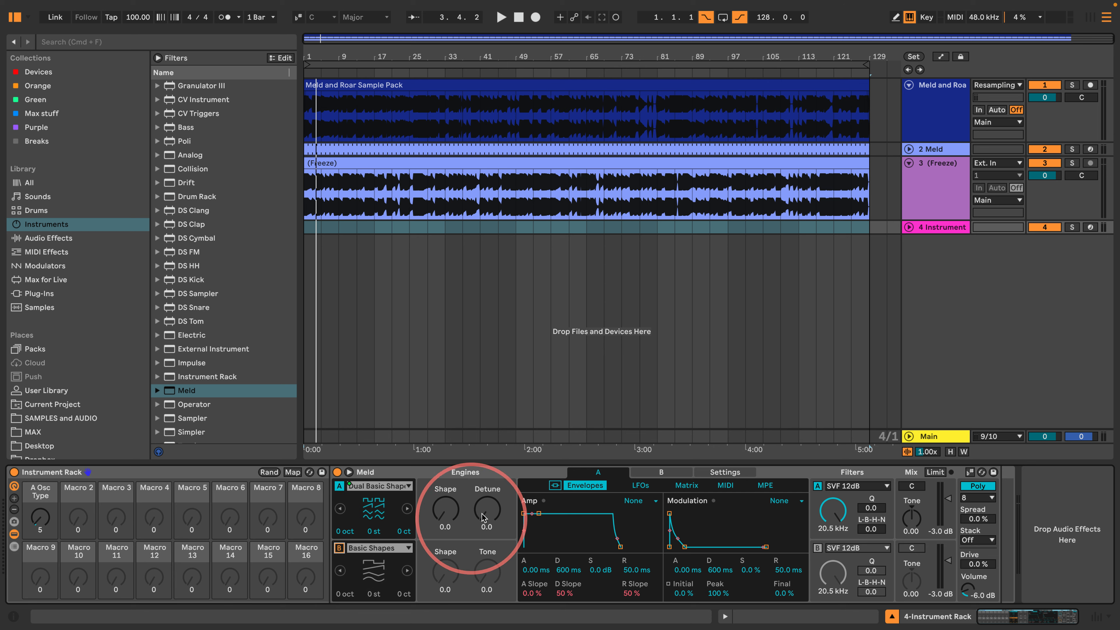
right_click(445, 511)
left_click(487, 318)
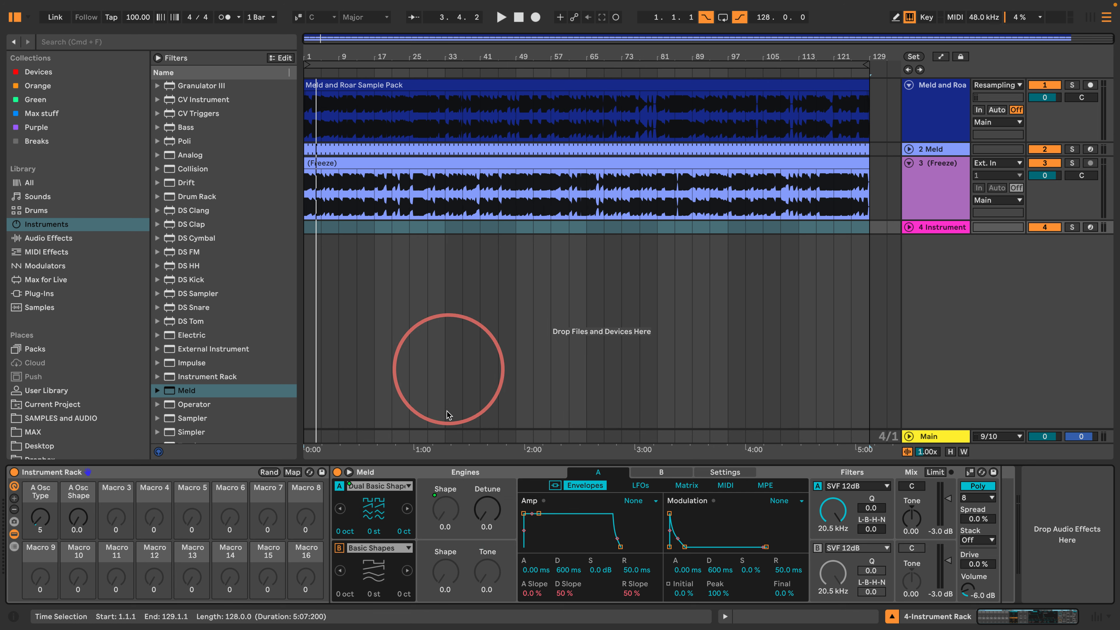
right_click(488, 511)
left_click(533, 330)
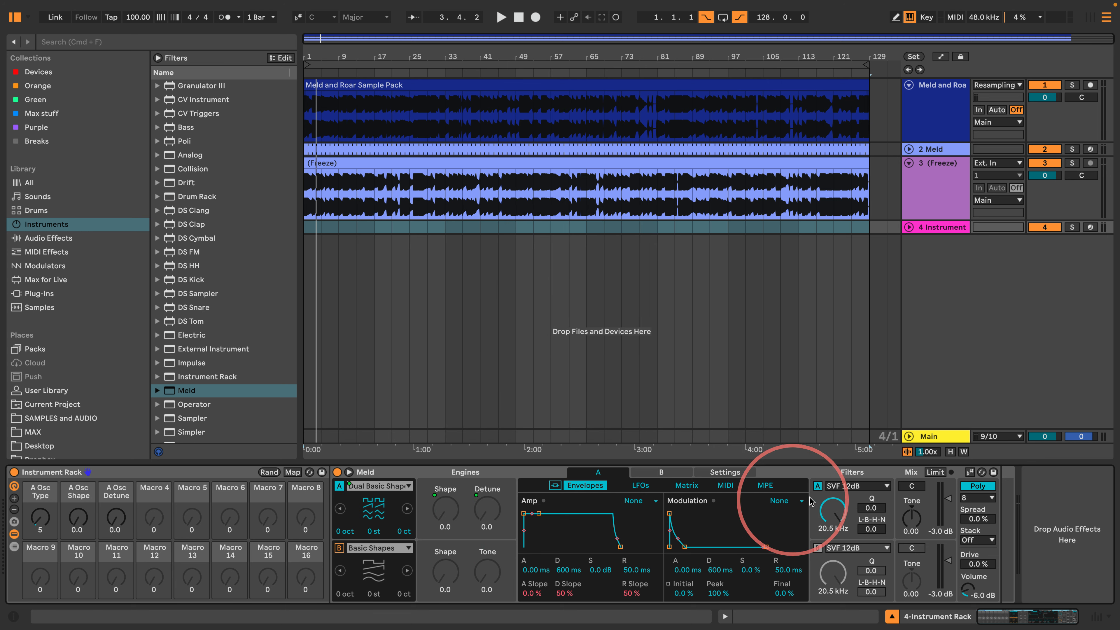
Map filter A's type, frequency, Q and L-B-H-N controls to Macros 4, 5, 6 and 7.
right_click(843, 490)
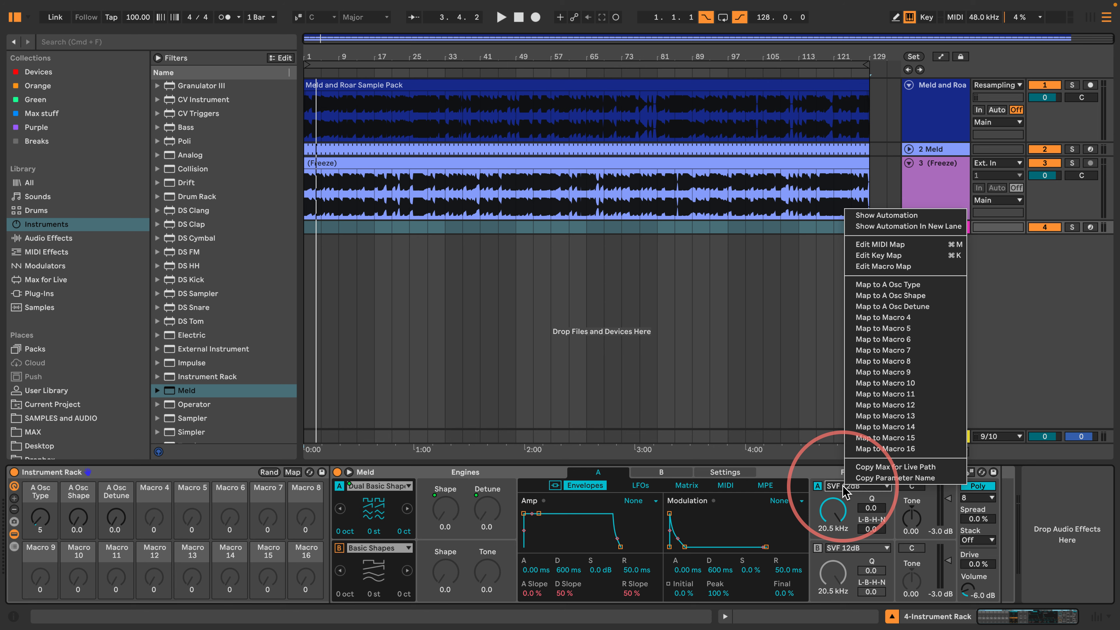
left_click(854, 344)
right_click(842, 511)
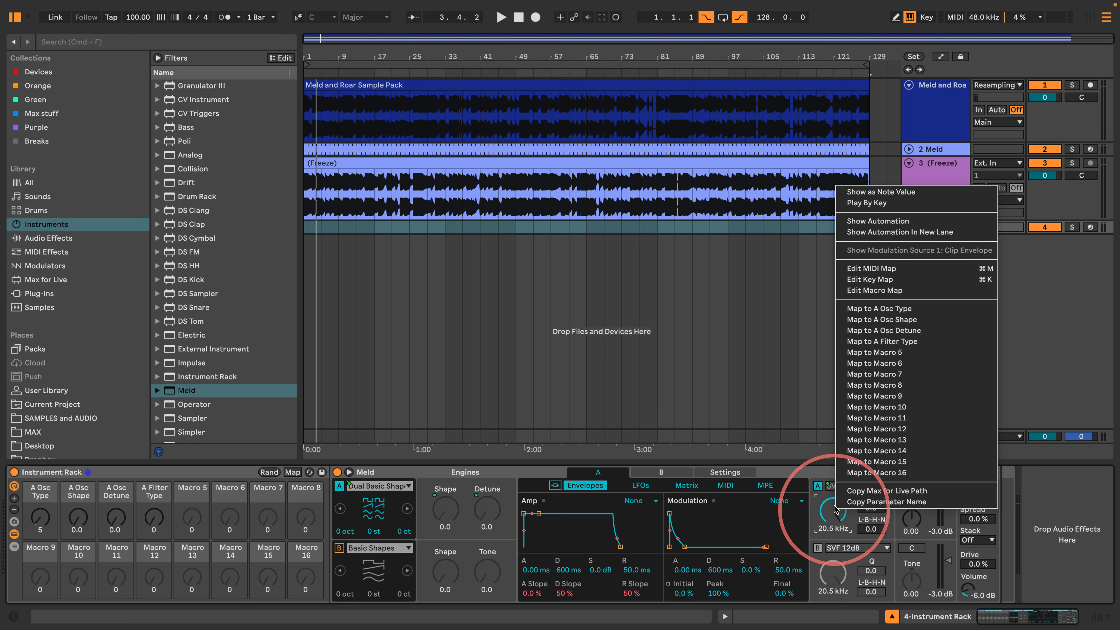
left_click(855, 357)
right_click(867, 509)
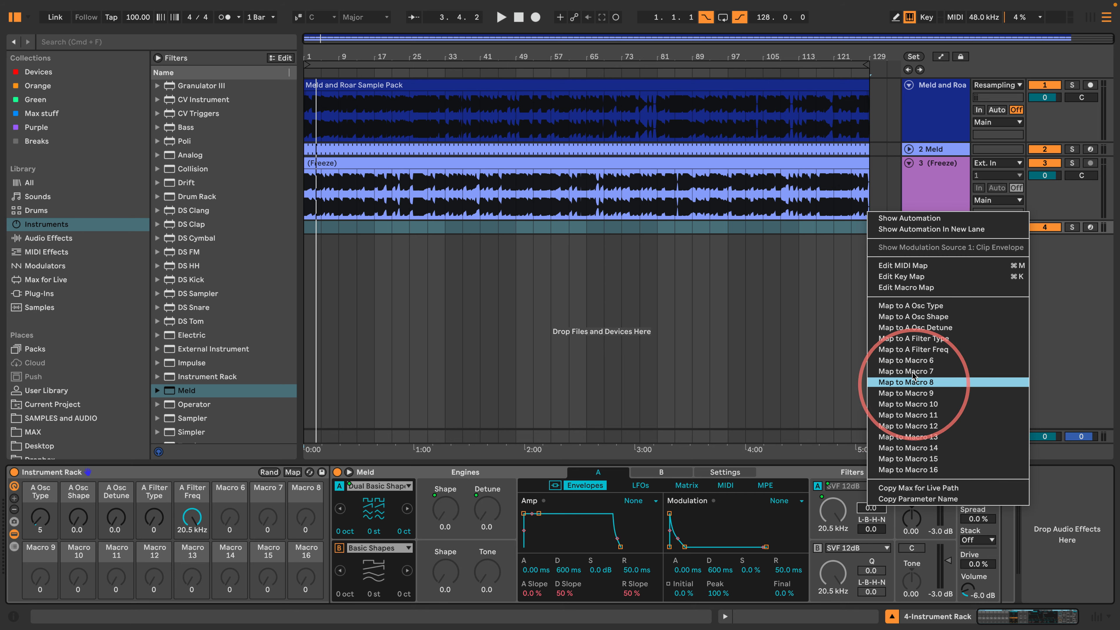
left_click(860, 379)
right_click(867, 530)
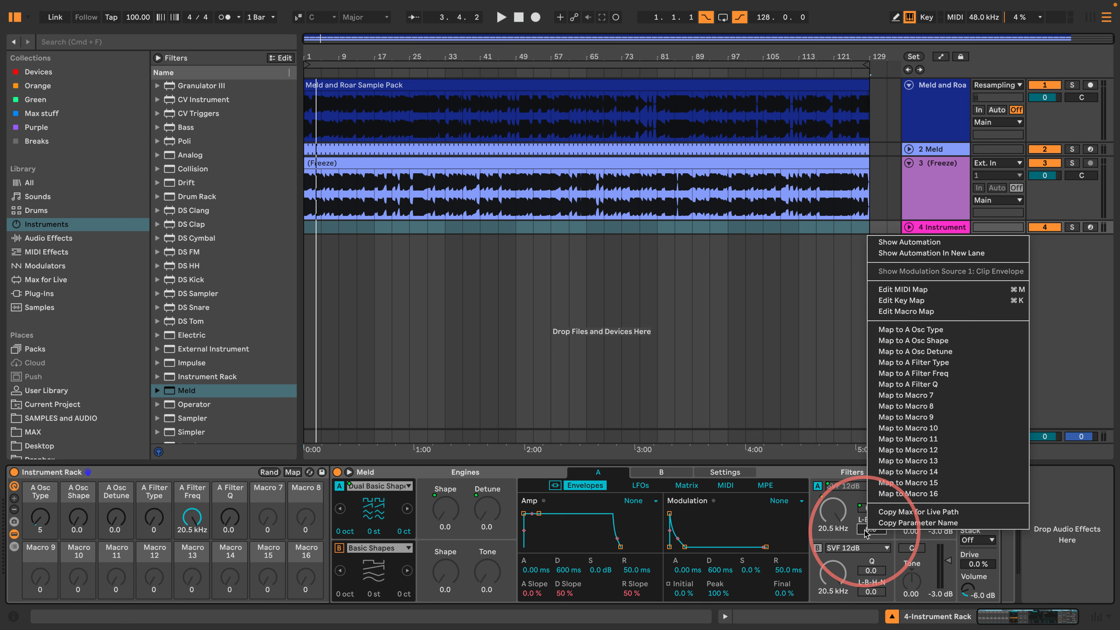
left_click(907, 397)
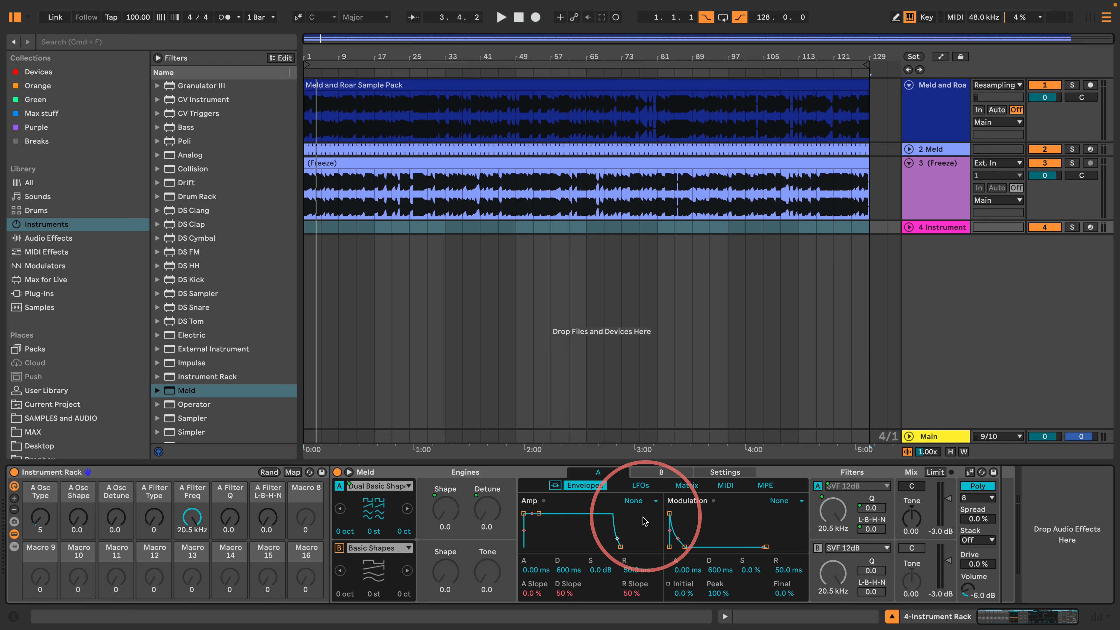
Shape engine A's amp envelope with 8.16 s decay and no sustain, and map its attack, decay and release to Macros 9, 10 and 11.
left_click_drag(539, 515, 533, 573)
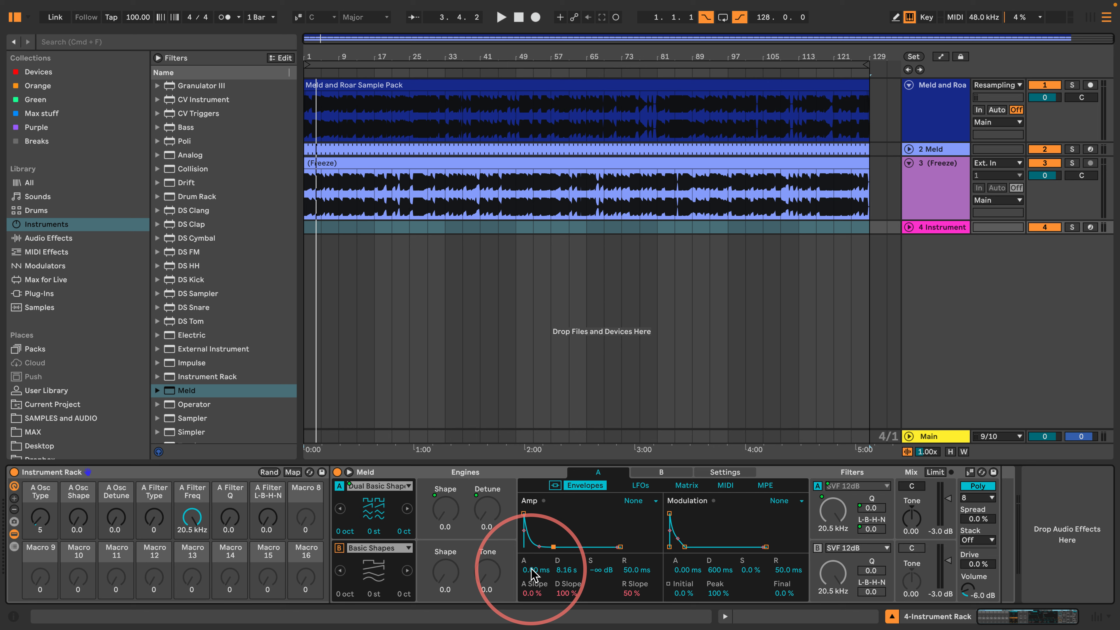
right_click(533, 571)
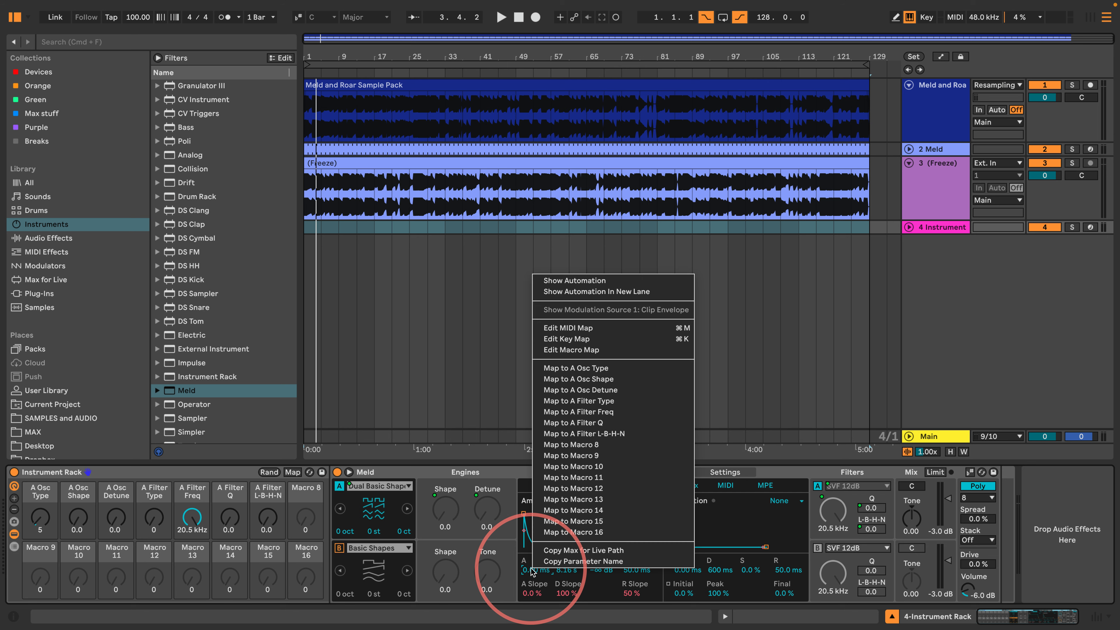
left_click(572, 456)
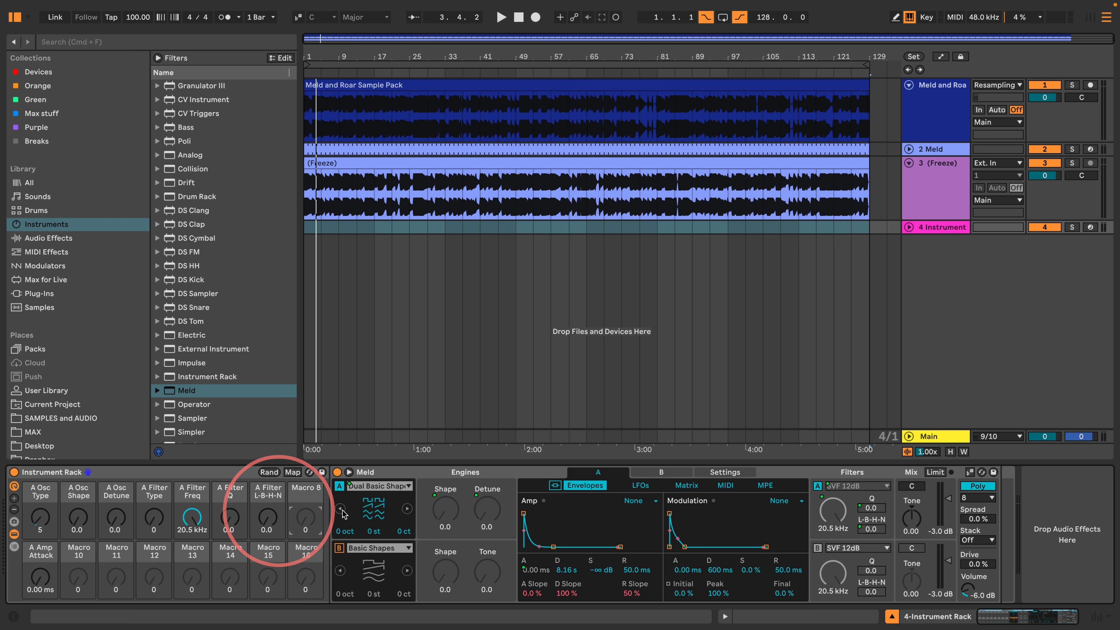
right_click(568, 569)
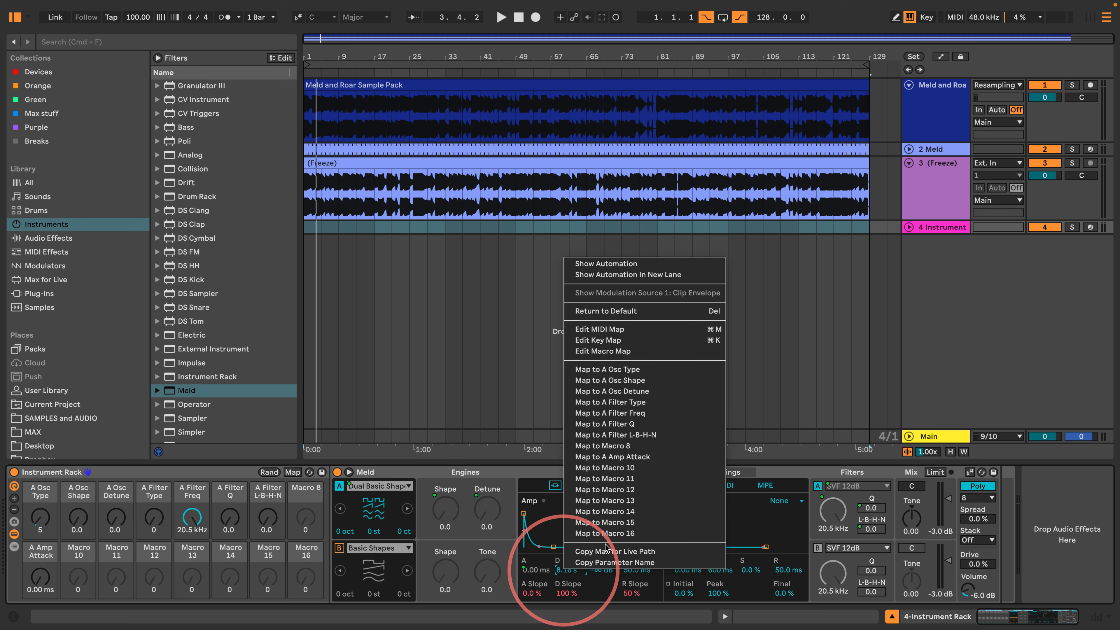
left_click(611, 468)
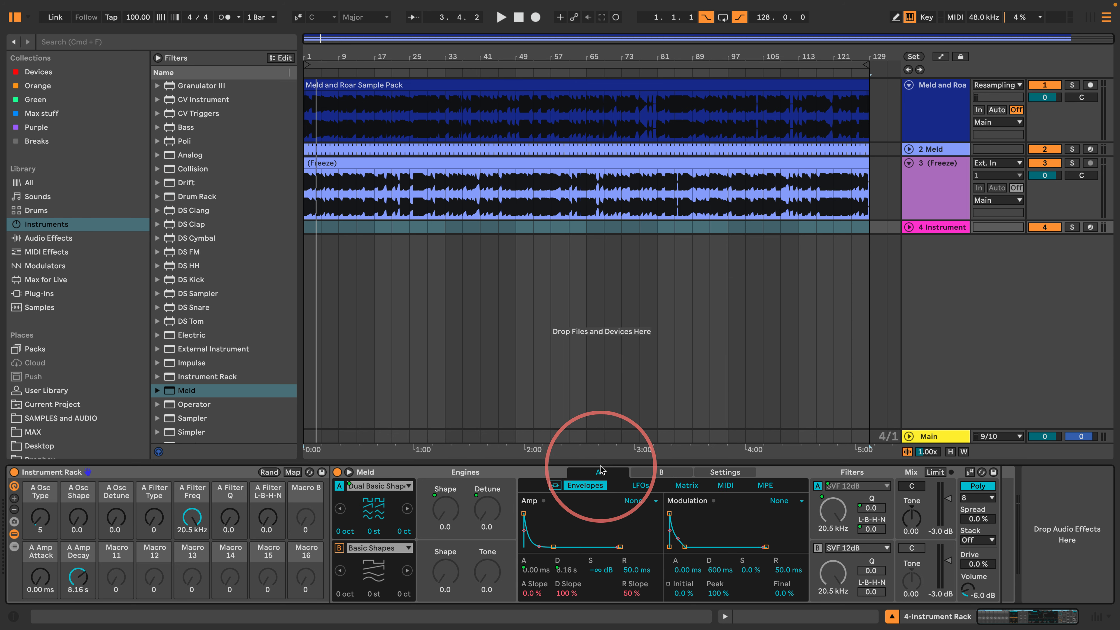
right_click(621, 566)
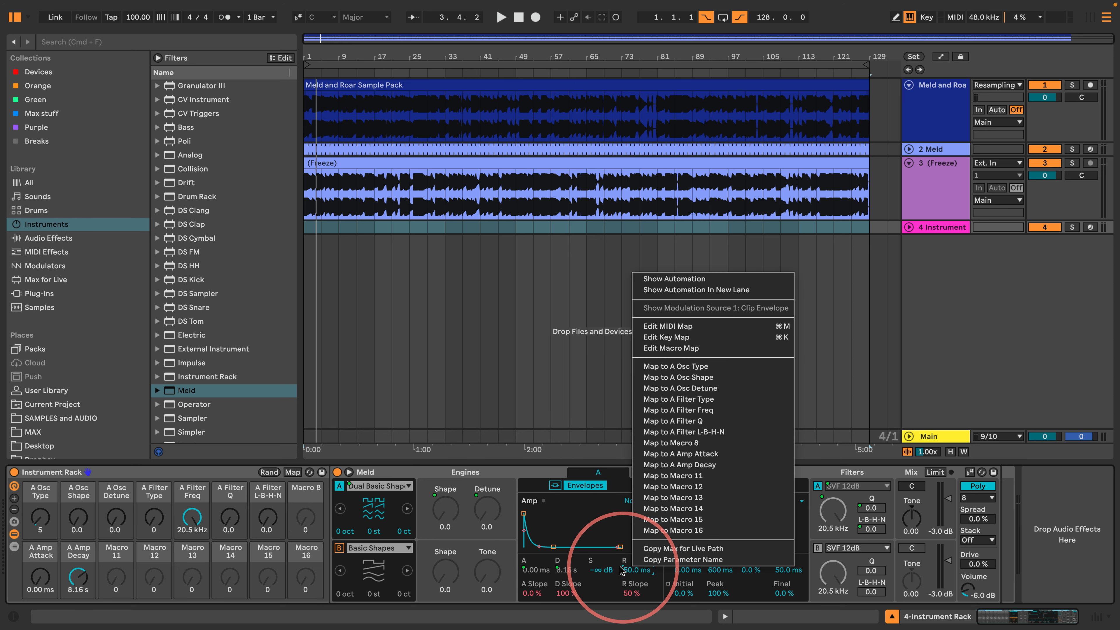
left_click(666, 472)
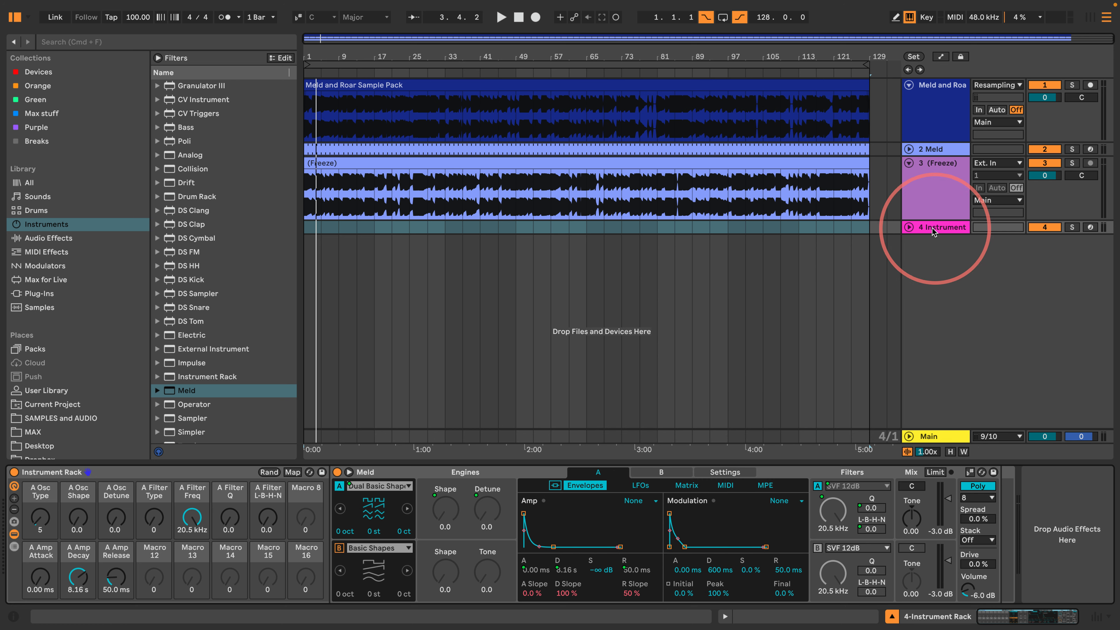
Unfold the Instrument Rack track, set its monitoring to In and randomise the rack's macros five times.
left_click(909, 228)
left_click(979, 252)
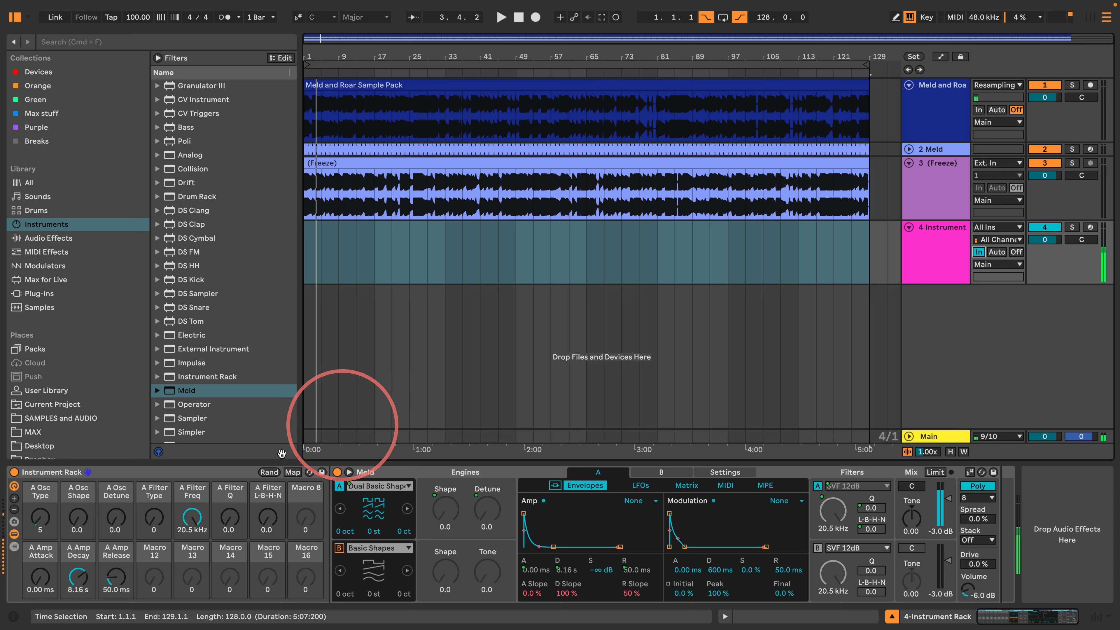
left_click(269, 472)
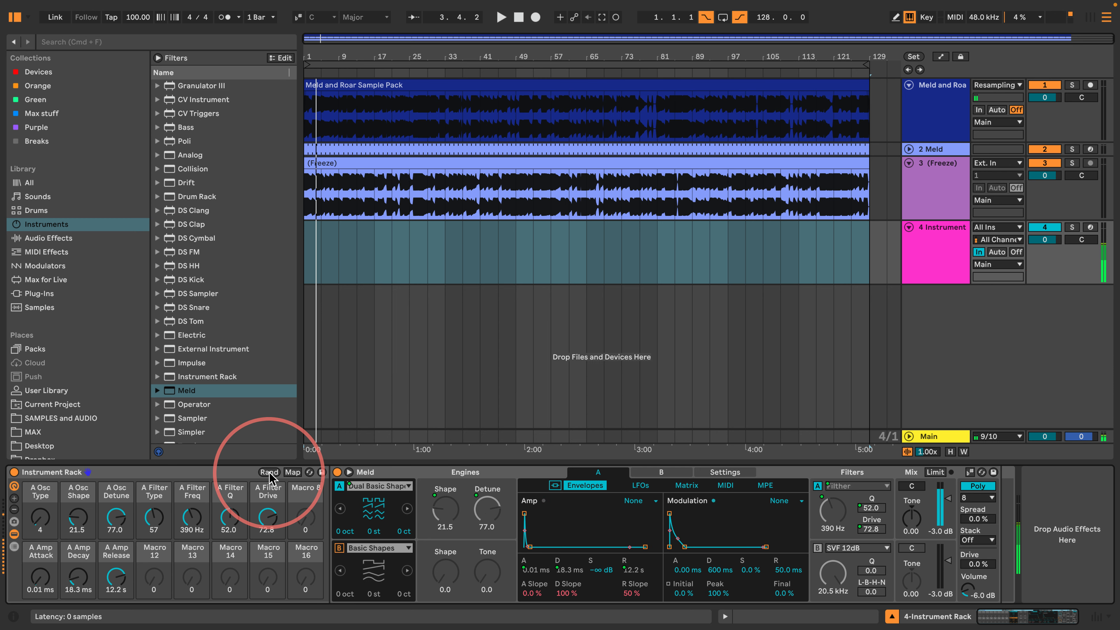
left_click(269, 473)
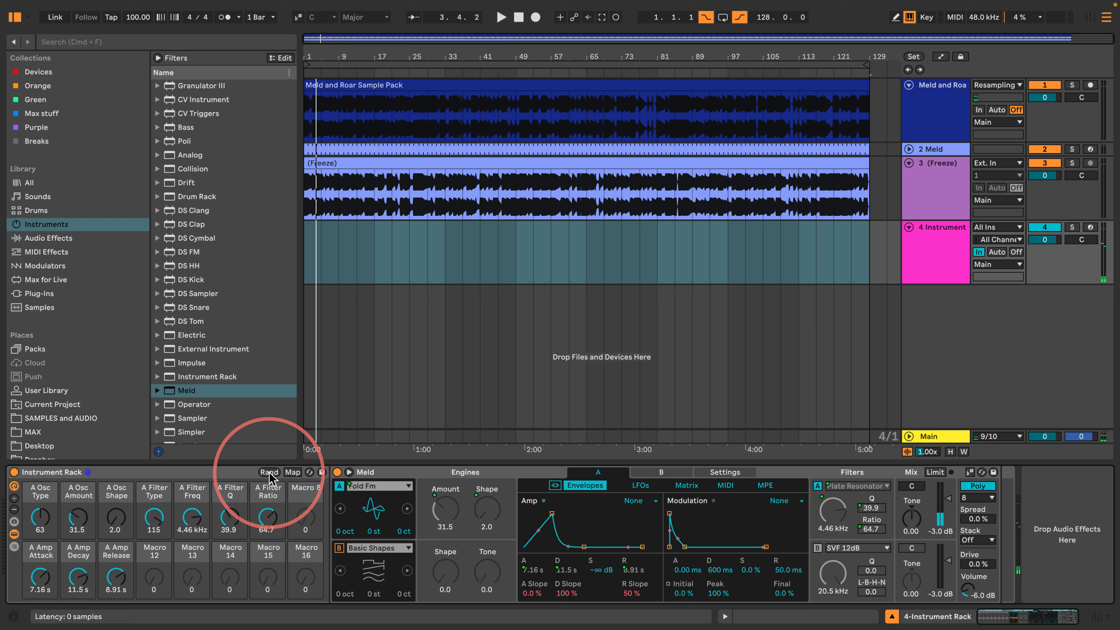
left_click(269, 473)
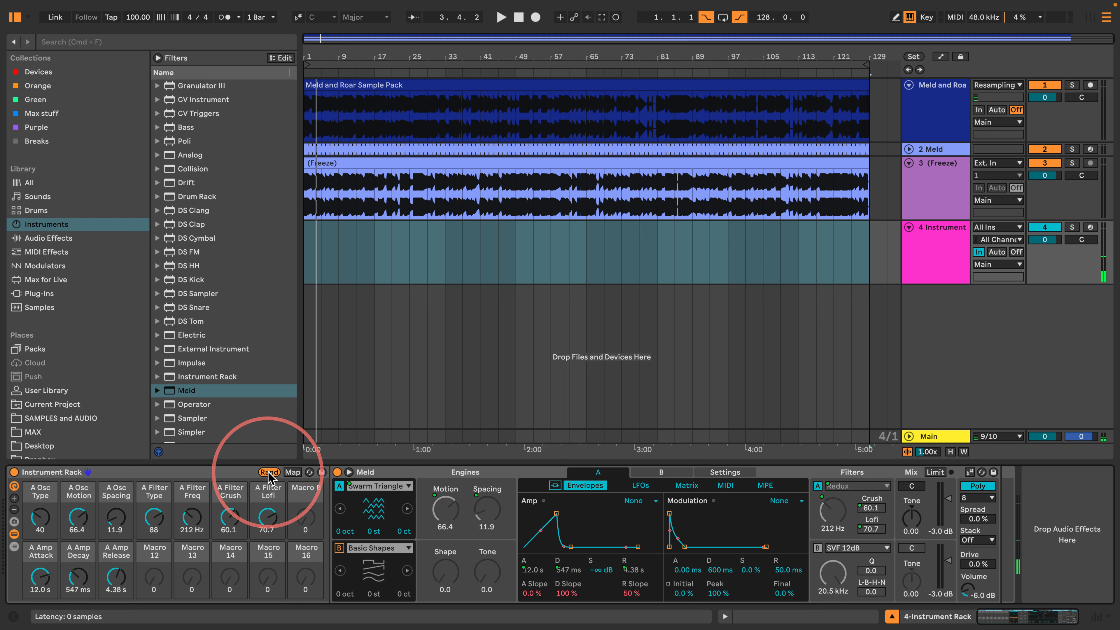
left_click(269, 473)
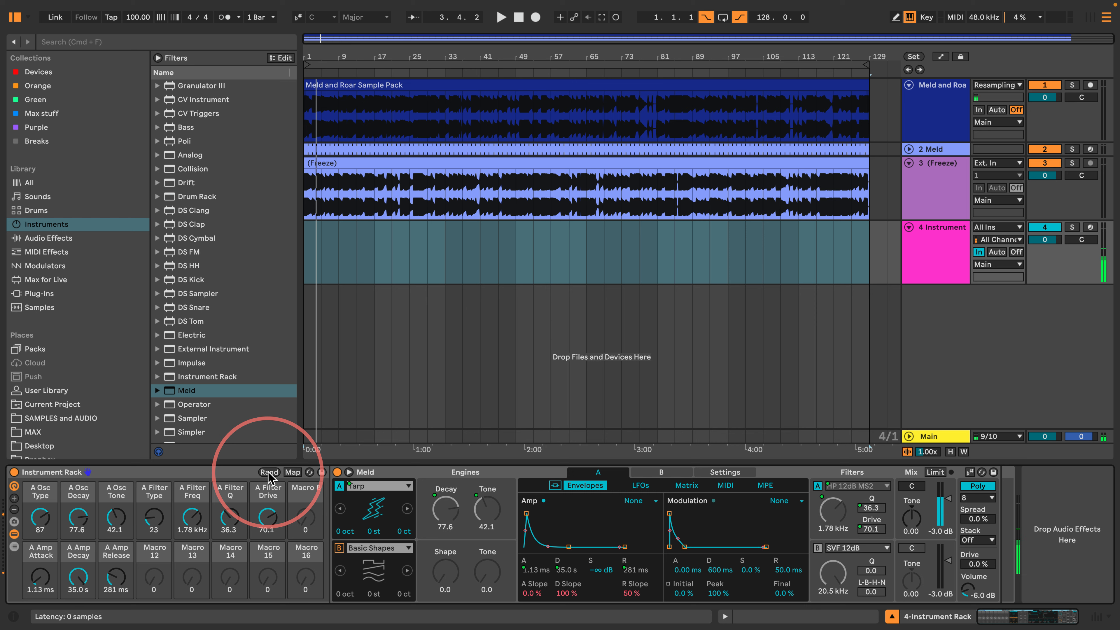
left_click(269, 473)
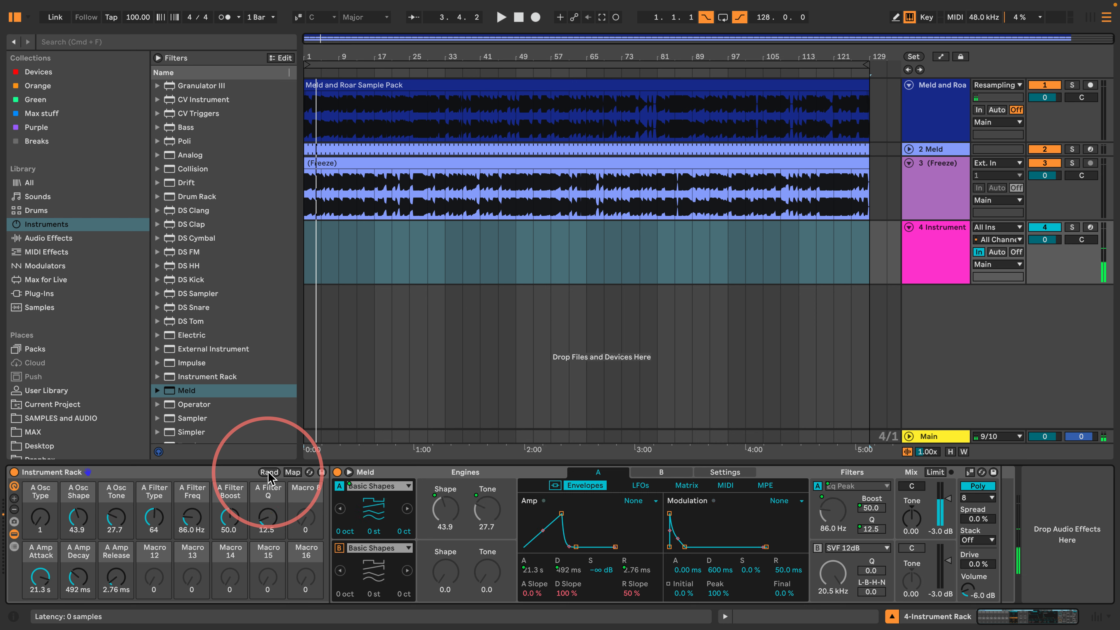
Switch Meld to Mono voice mode with Drive at 100 %, and randomise the macros once more.
left_click(979, 485)
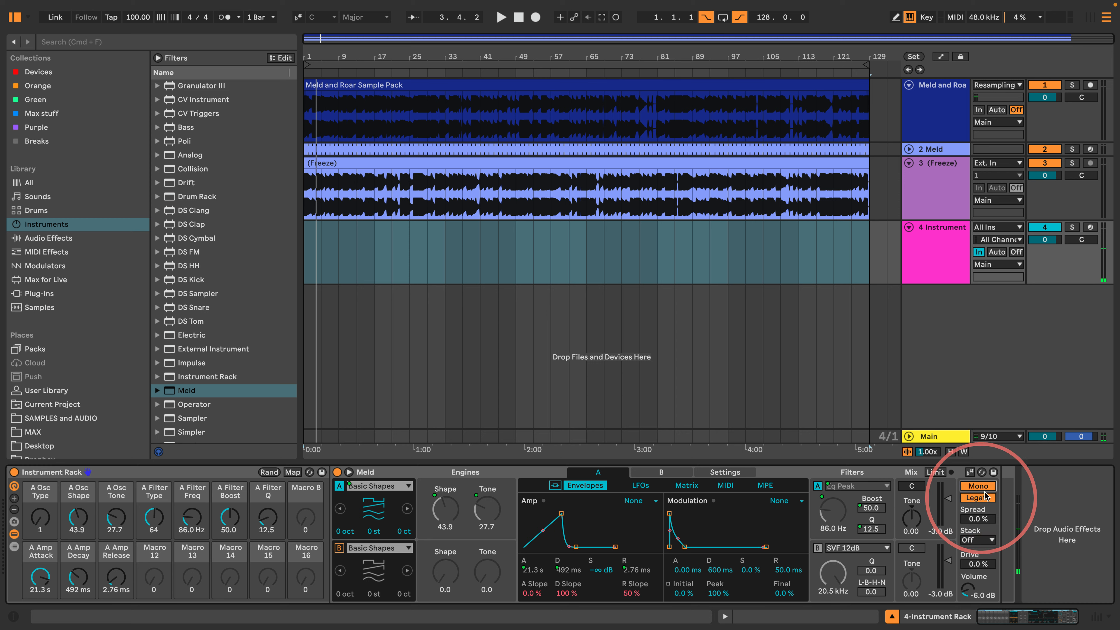
left_click(268, 472)
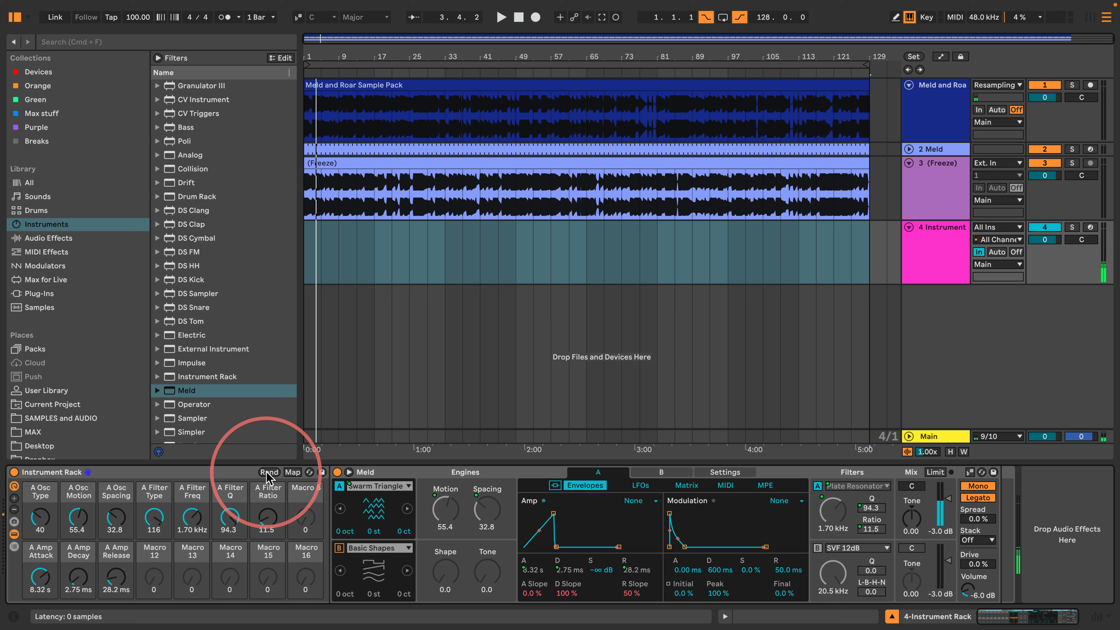
left_click_drag(975, 568, 974, 560)
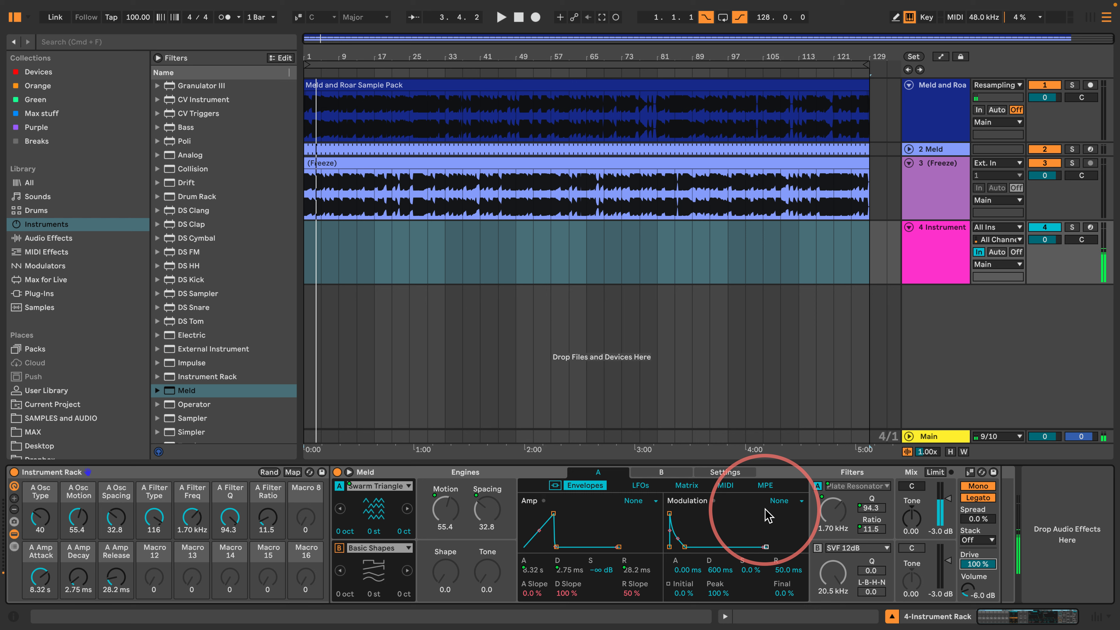
Shift the computer keyboard's octave to C2–D3 and randomise the rack's macros three more times while playing notes.
key("z")
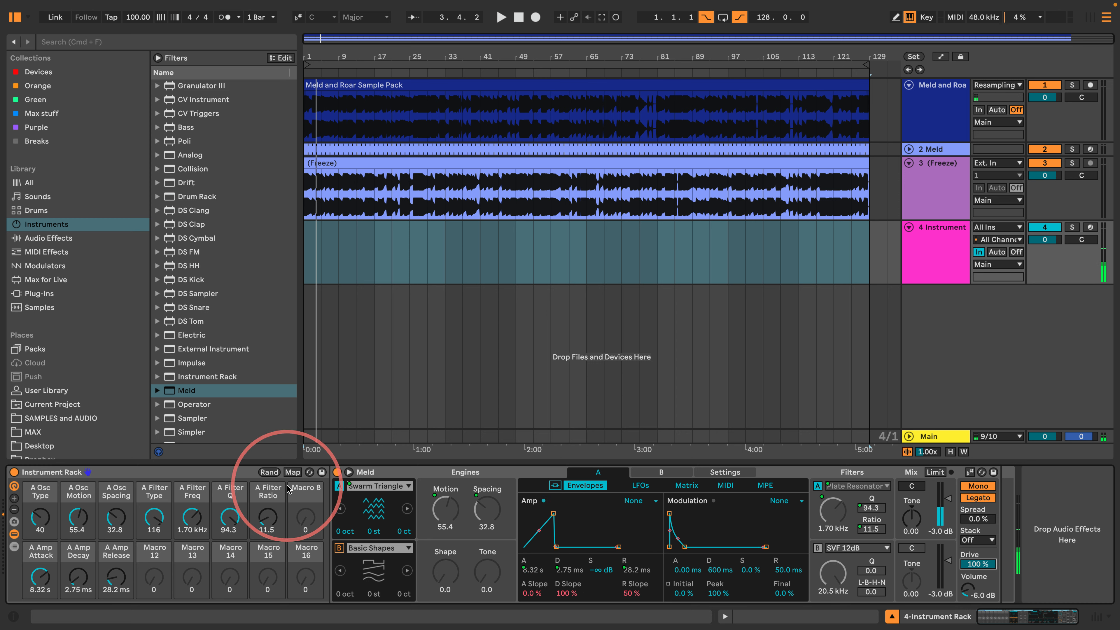
left_click(270, 473)
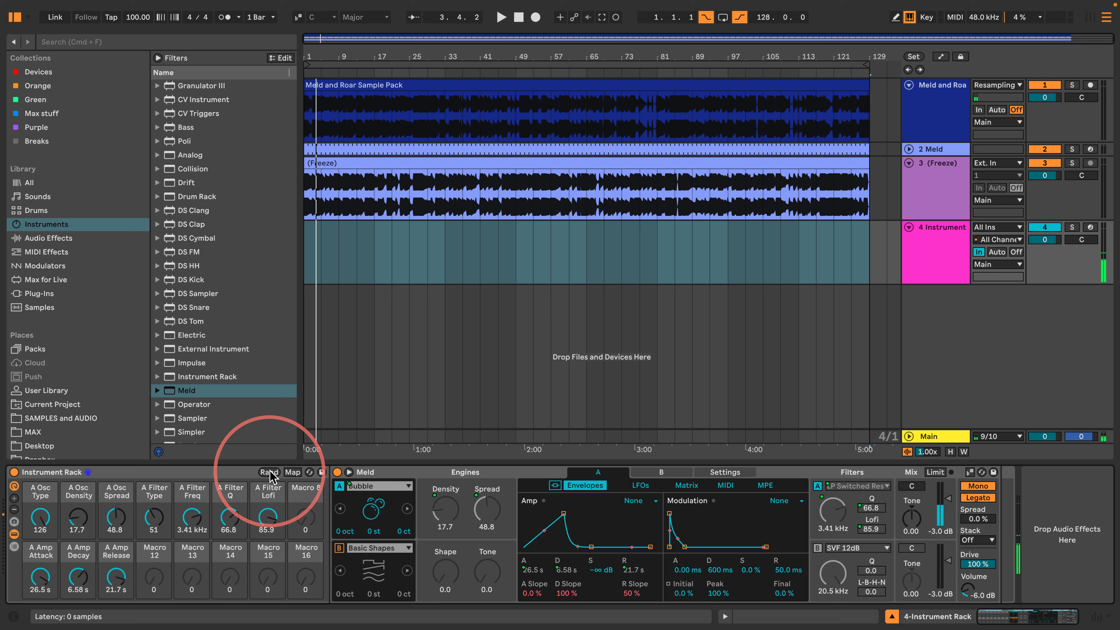
left_click(270, 473)
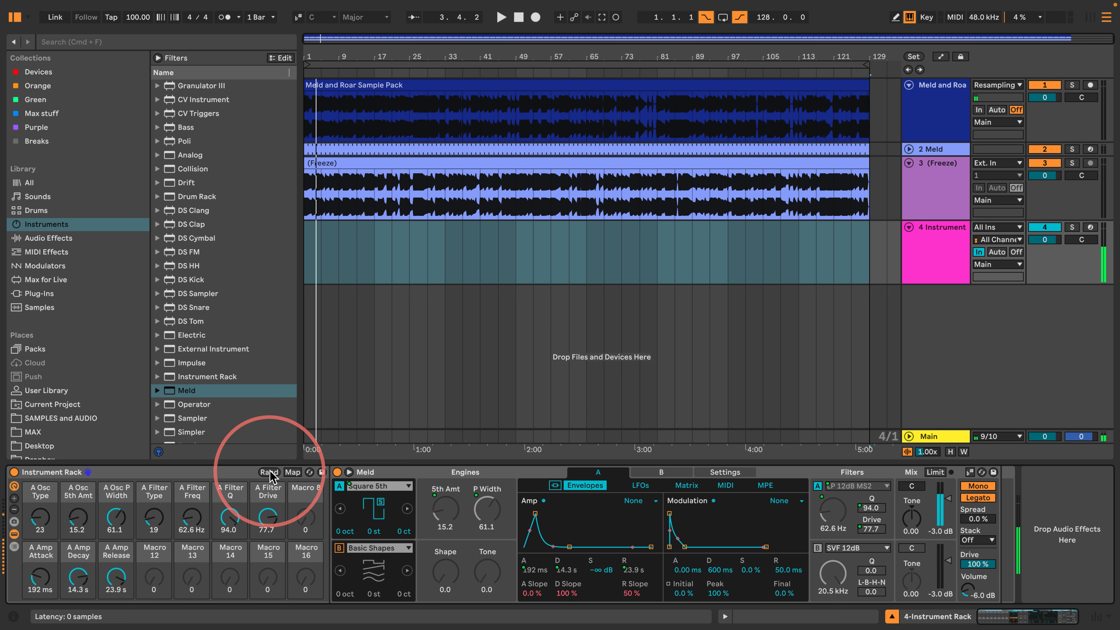
key("a")
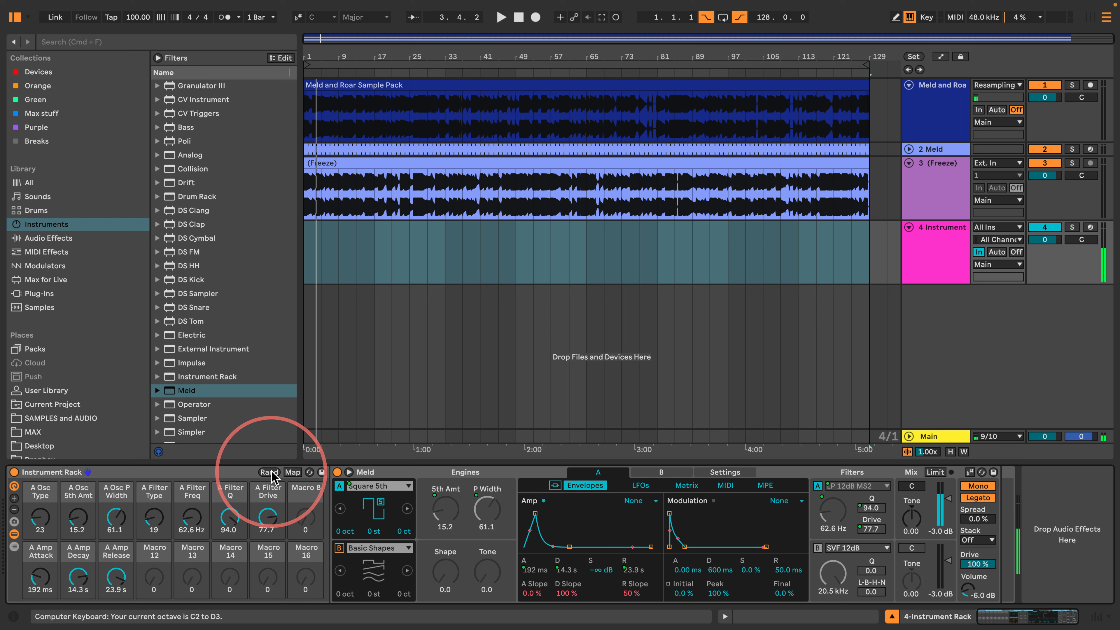
left_click(271, 472)
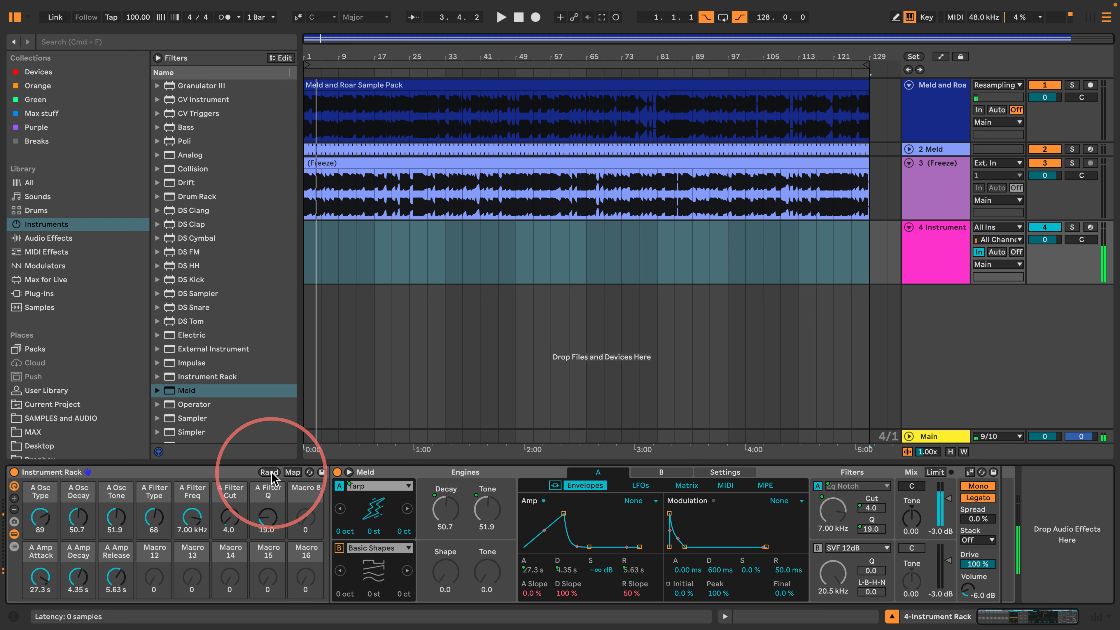
Randomise the Instrument Rack's macros four more times to audition new Meld sounds.
left_click(270, 472)
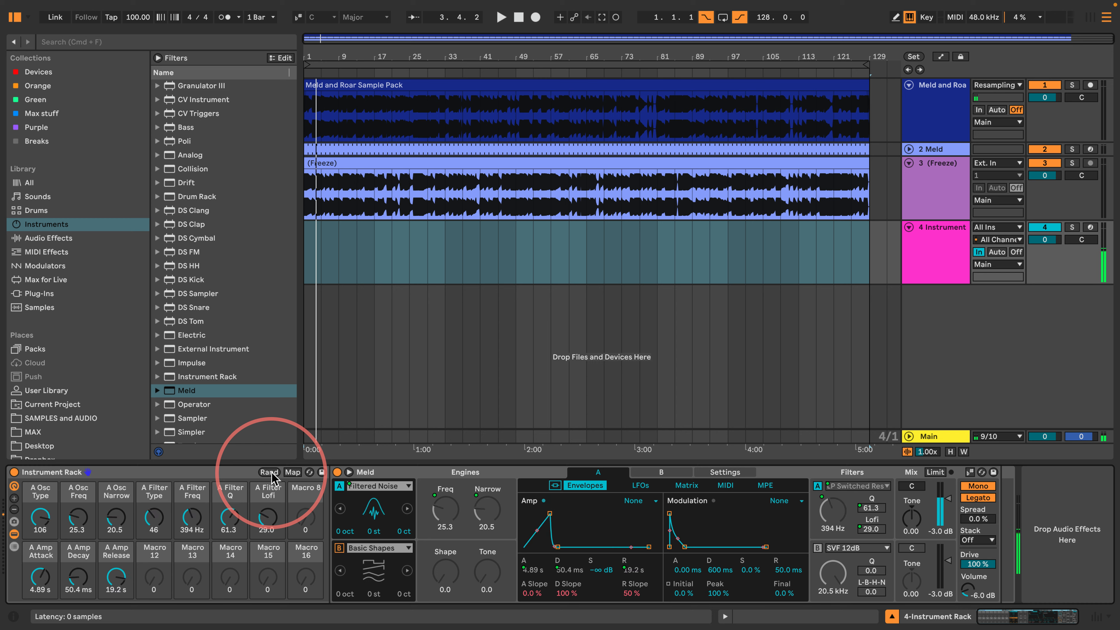
left_click(270, 473)
left_click(271, 472)
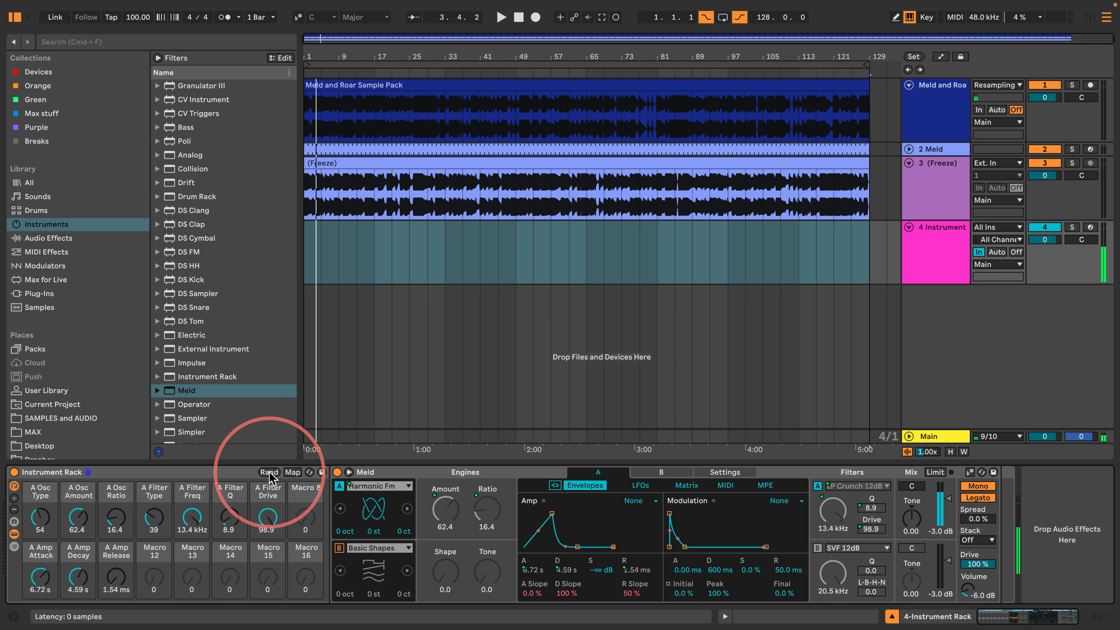
left_click(270, 472)
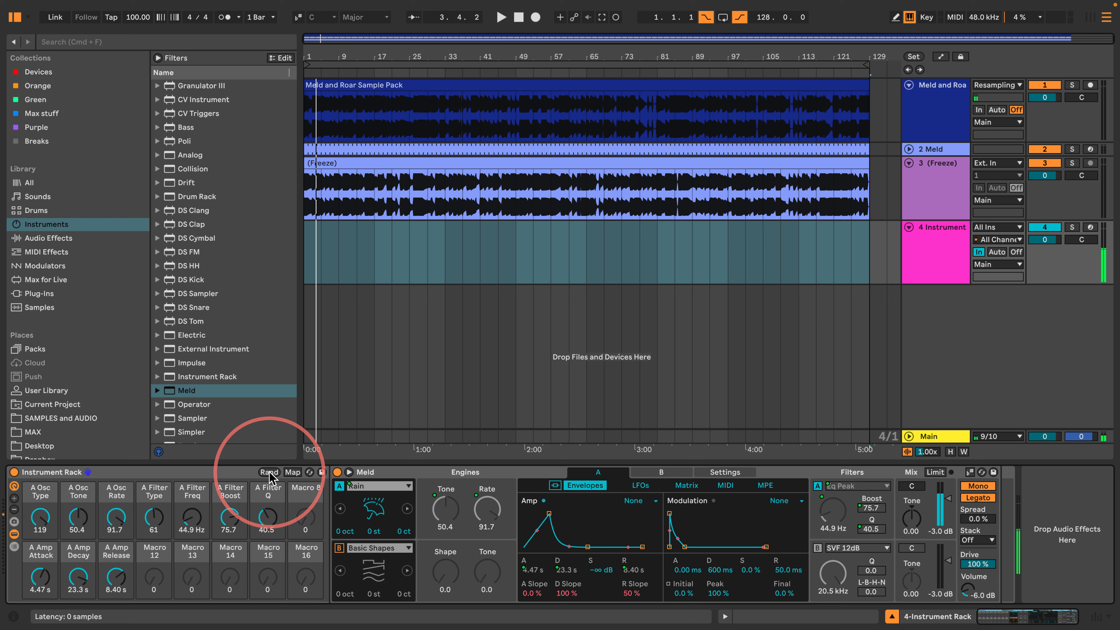
Add a Roar effect after Meld with its Drive at 12 dB, and randomise the rack's macros twice.
left_click(137, 474)
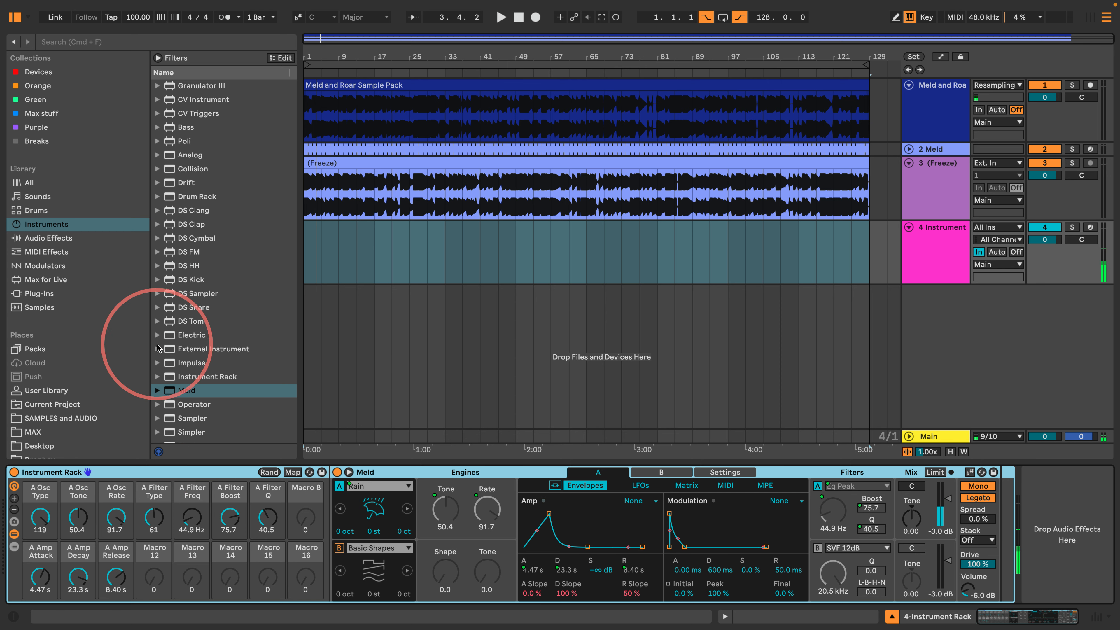
left_click(51, 238)
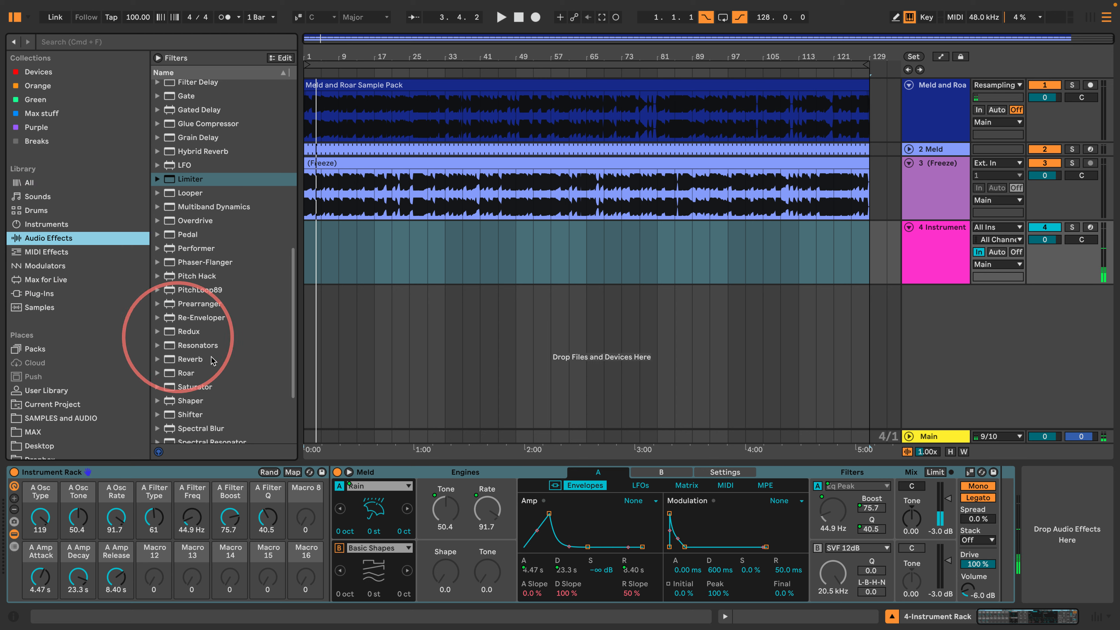
left_click_drag(186, 373, 1088, 500)
left_click_drag(723, 505, 718, 505)
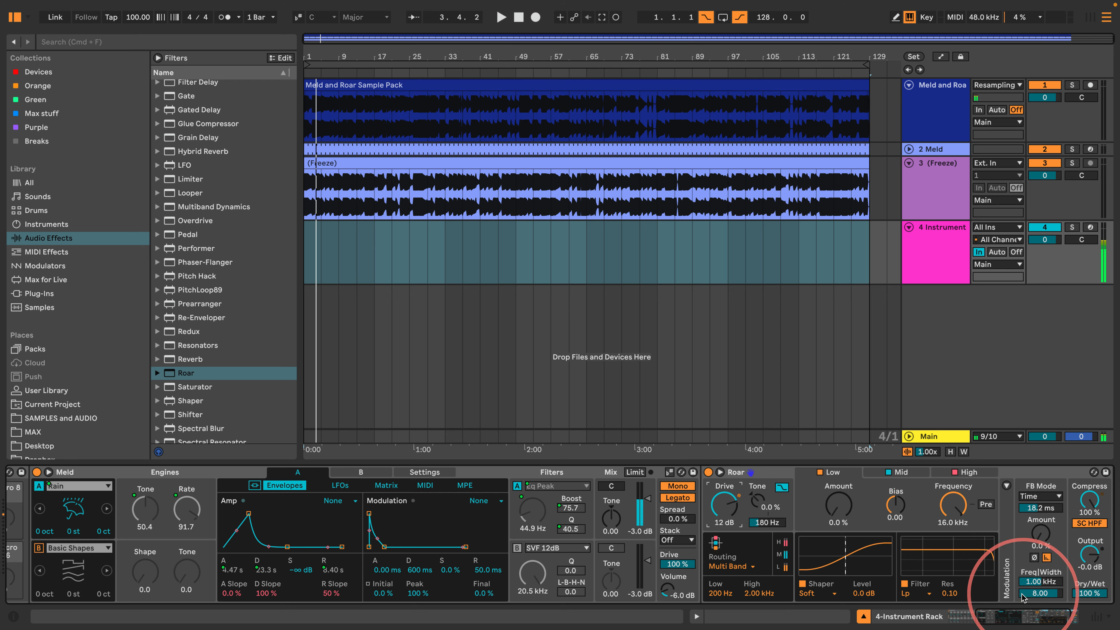
left_click(973, 615)
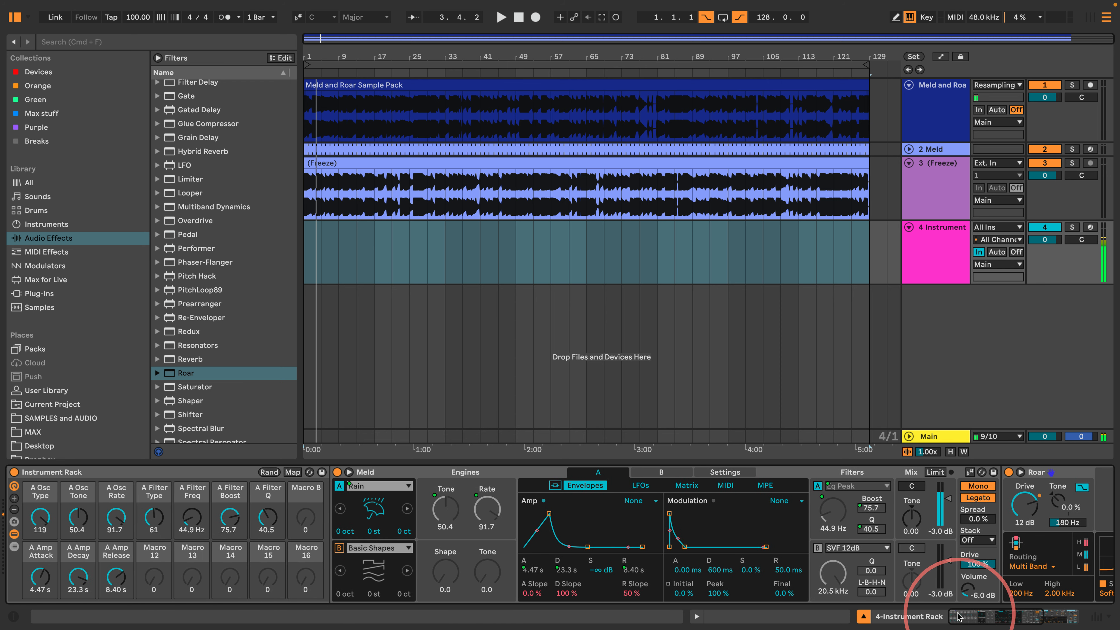
left_click(269, 472)
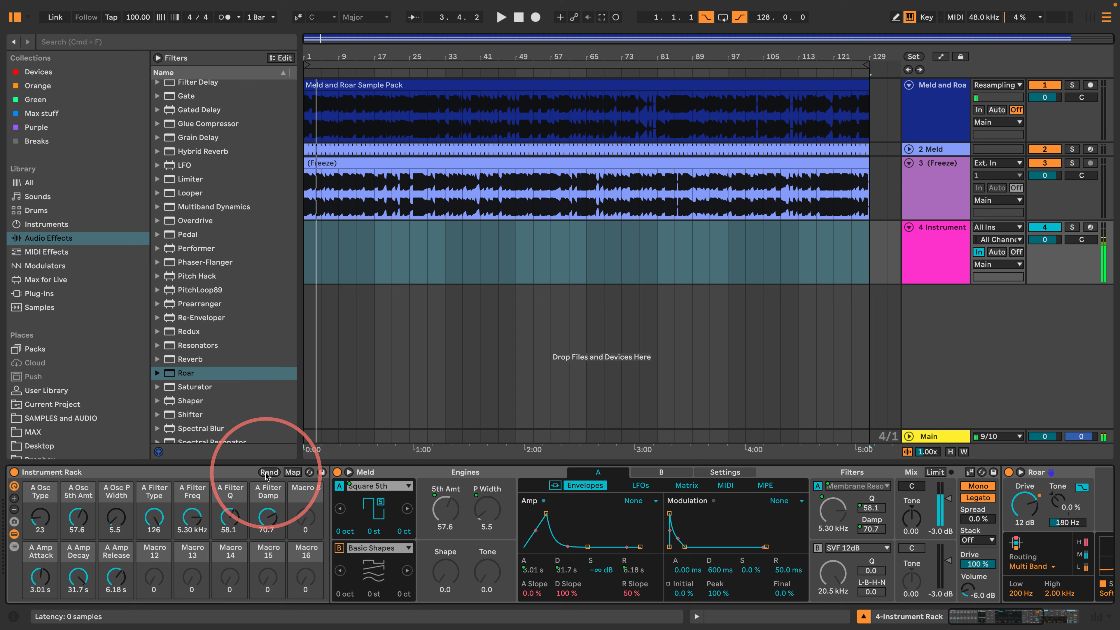
left_click(269, 472)
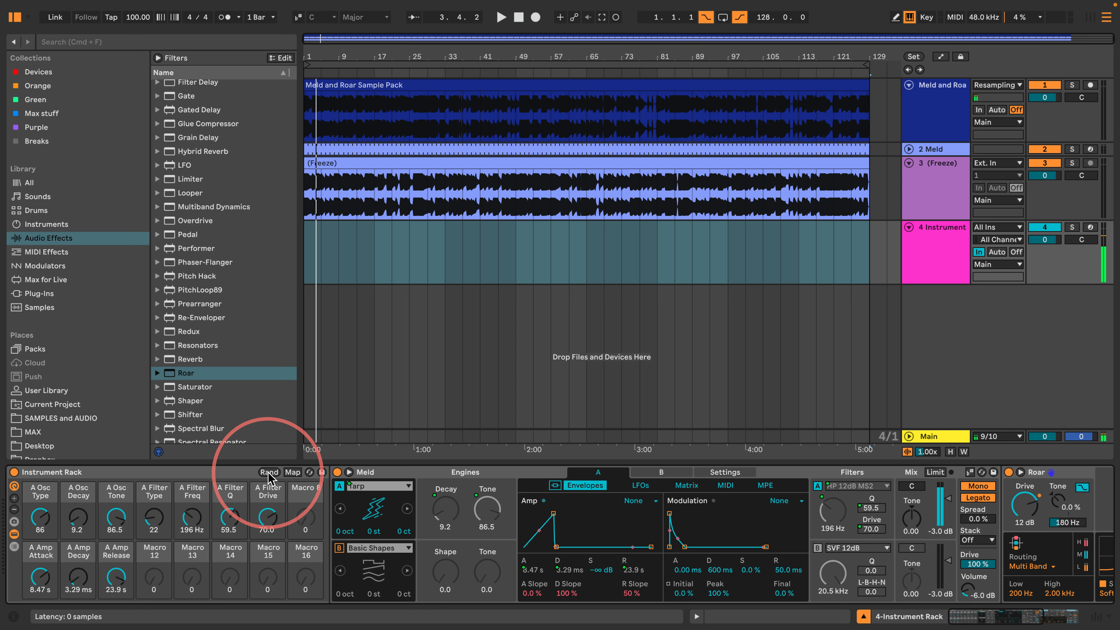
Limit the A Amp Attack macro mapping to a maximum of 1.00 s, and leave macro mapping mode.
left_click(291, 472)
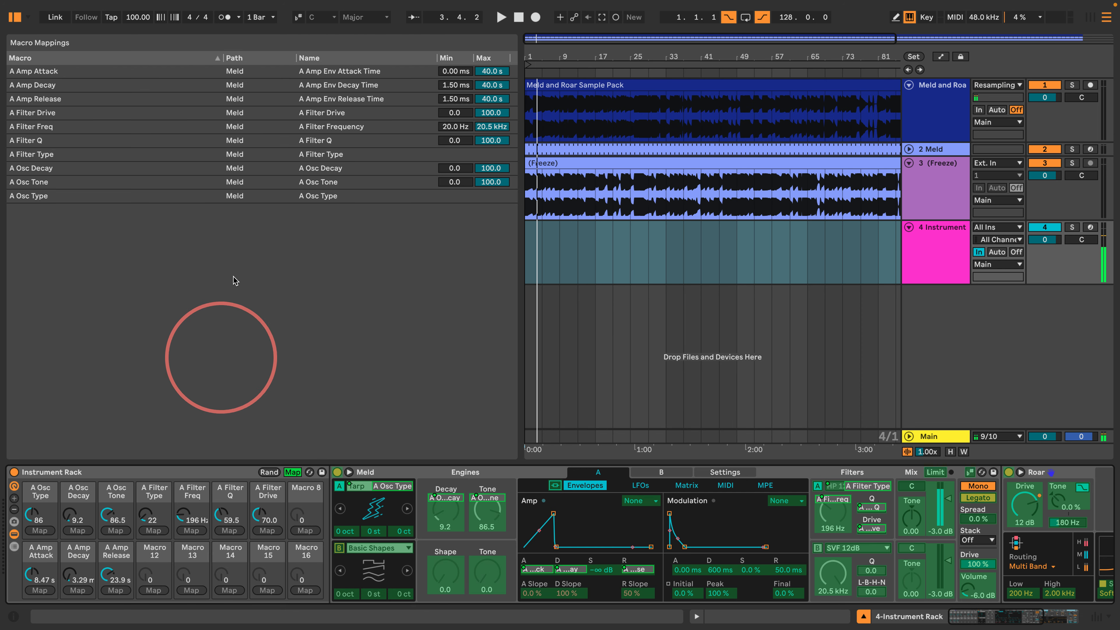
left_click(537, 570)
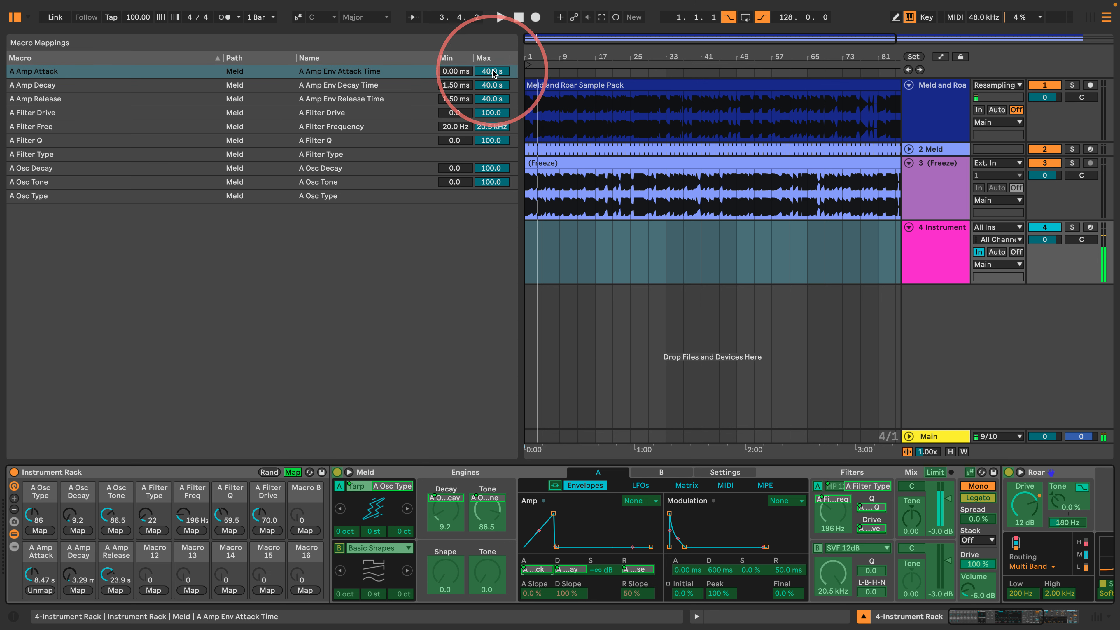
left_click_drag(492, 72, 491, 71)
type("1000")
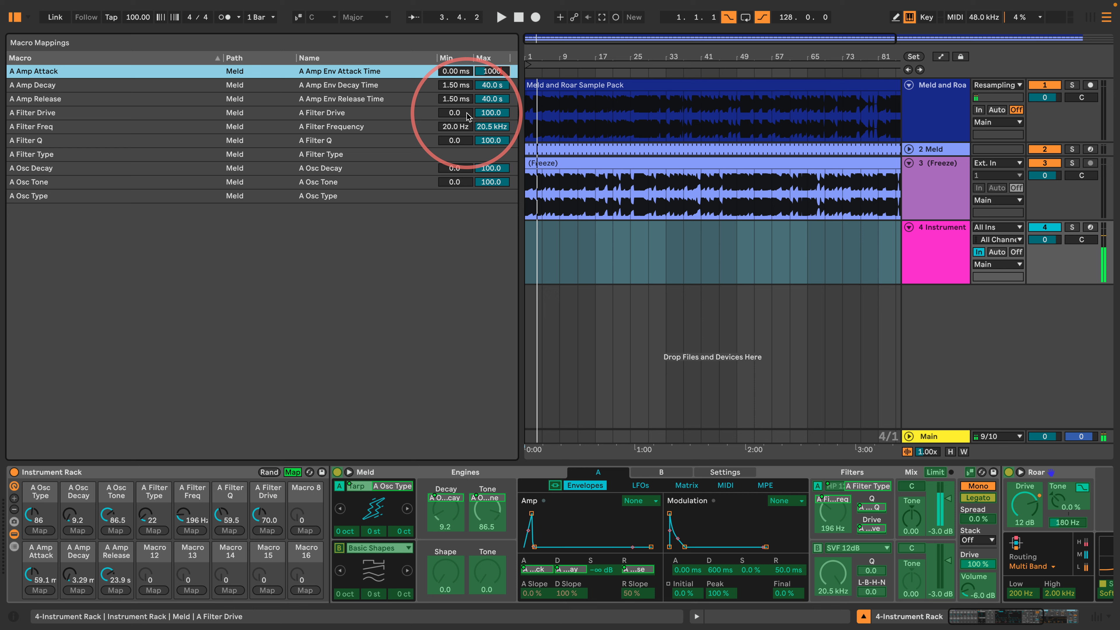
key("Return")
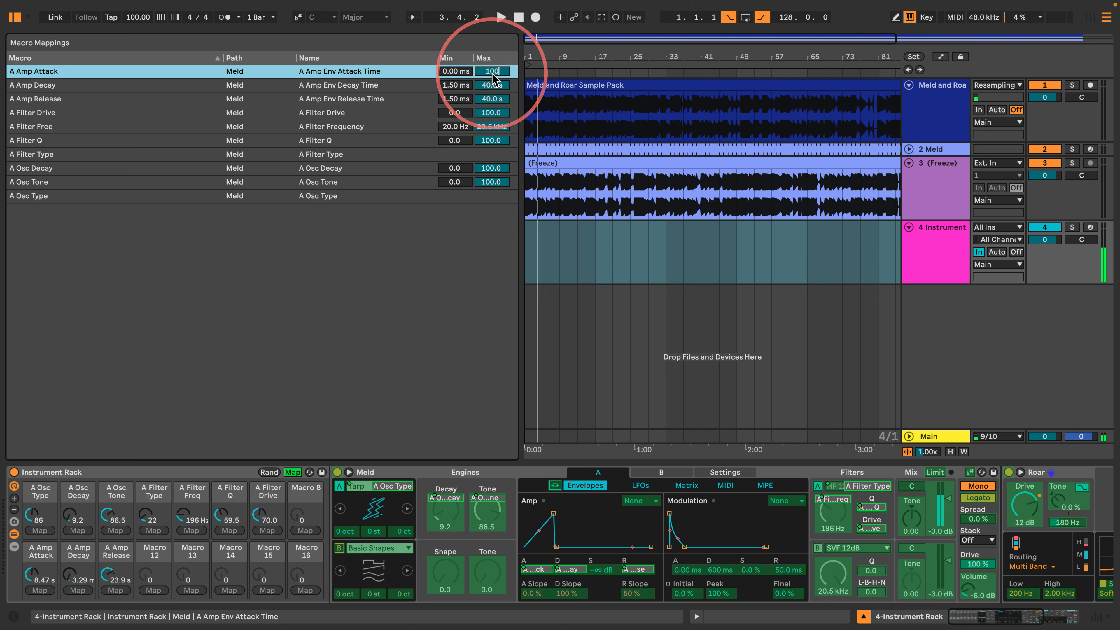
key("Return")
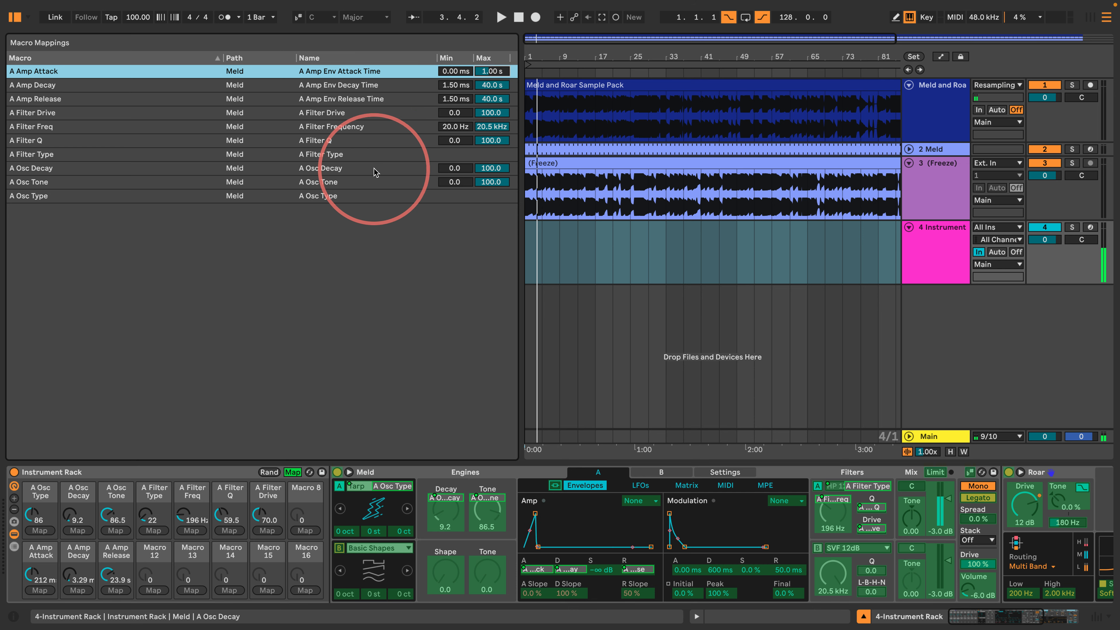
left_click(291, 472)
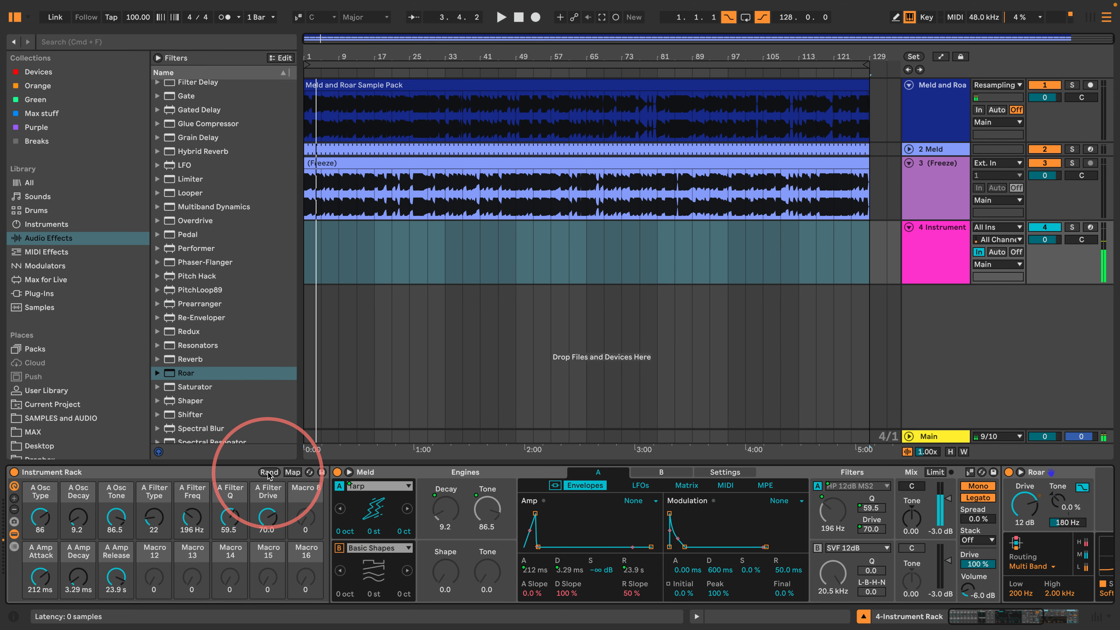
Randomise the rack's macros seven times with the shorter attack range and Roar in the chain.
left_click(268, 473)
left_click(268, 473)
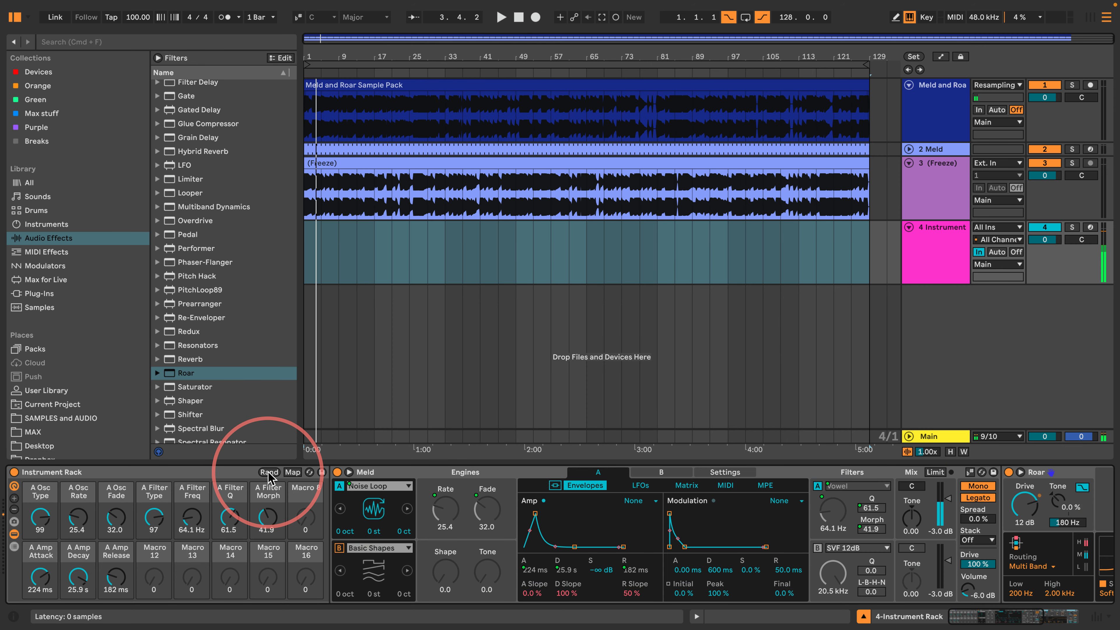
left_click(268, 473)
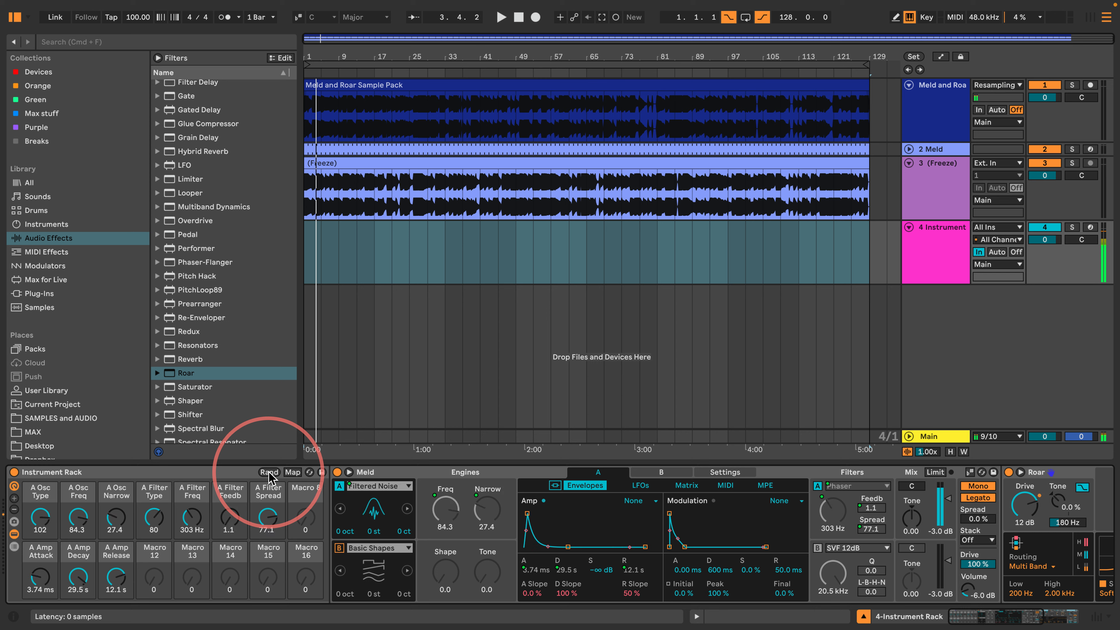
left_click(268, 473)
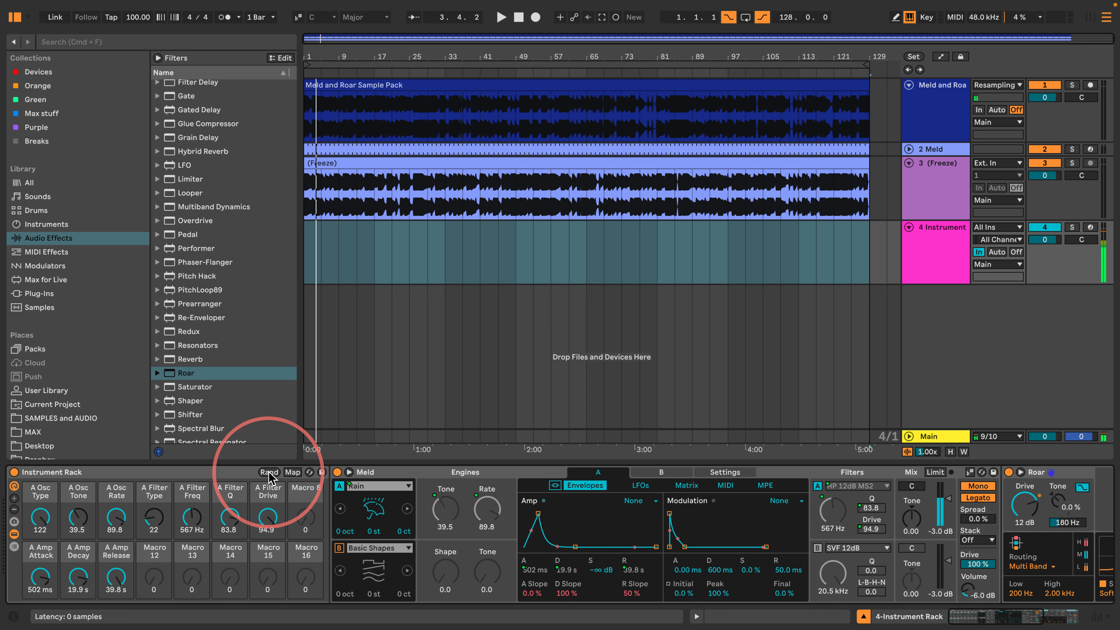
left_click(269, 473)
left_click(269, 473)
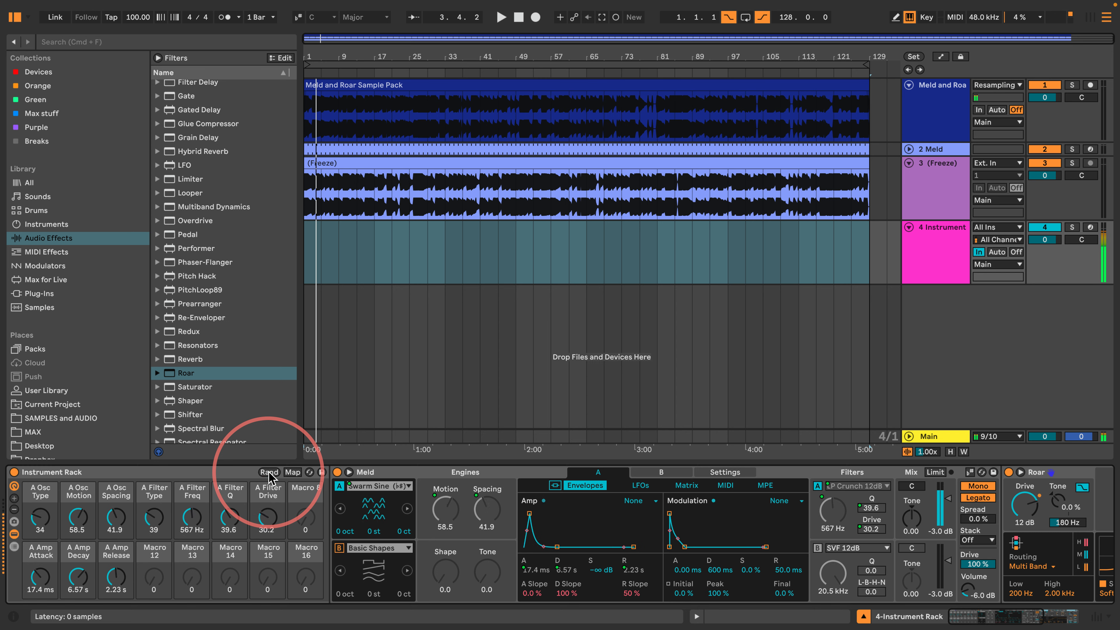
left_click(269, 473)
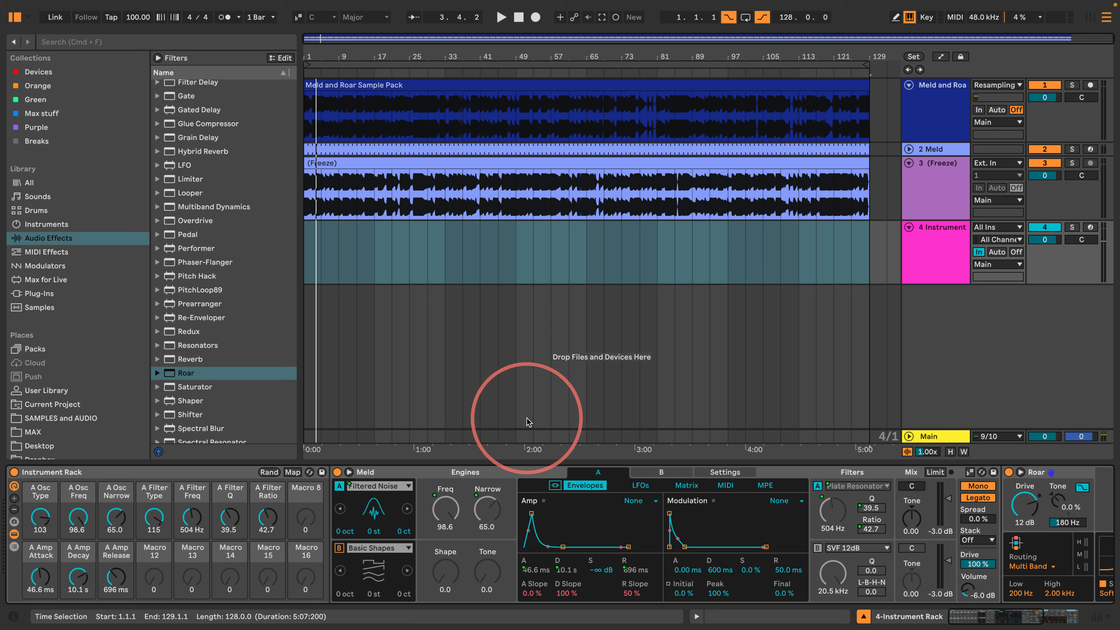
Widen the track headers and rename the Meld track as Meld ExpCtl and the Instrument Rack track as Meld Rack Random.
left_click(922, 246)
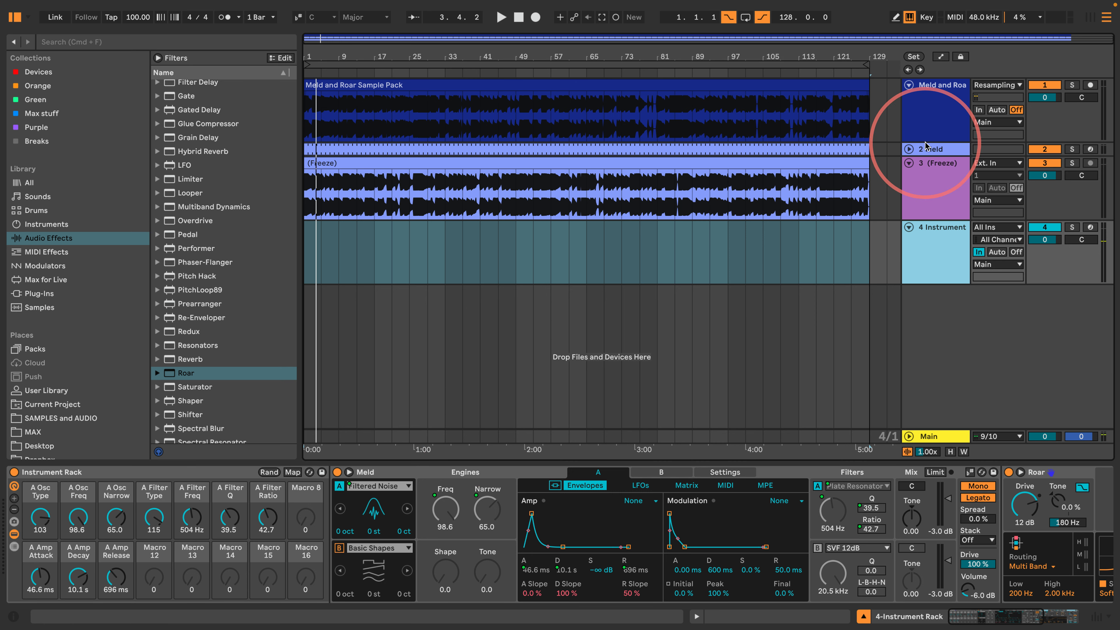
left_click_drag(901, 149, 832, 149)
left_click(860, 150)
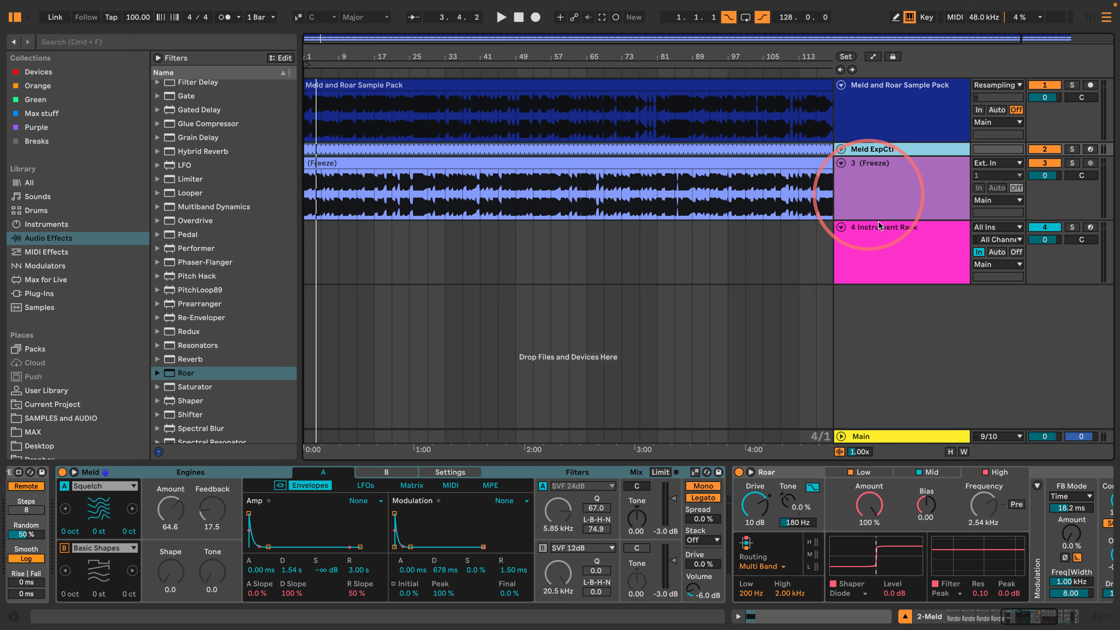
left_click(883, 234)
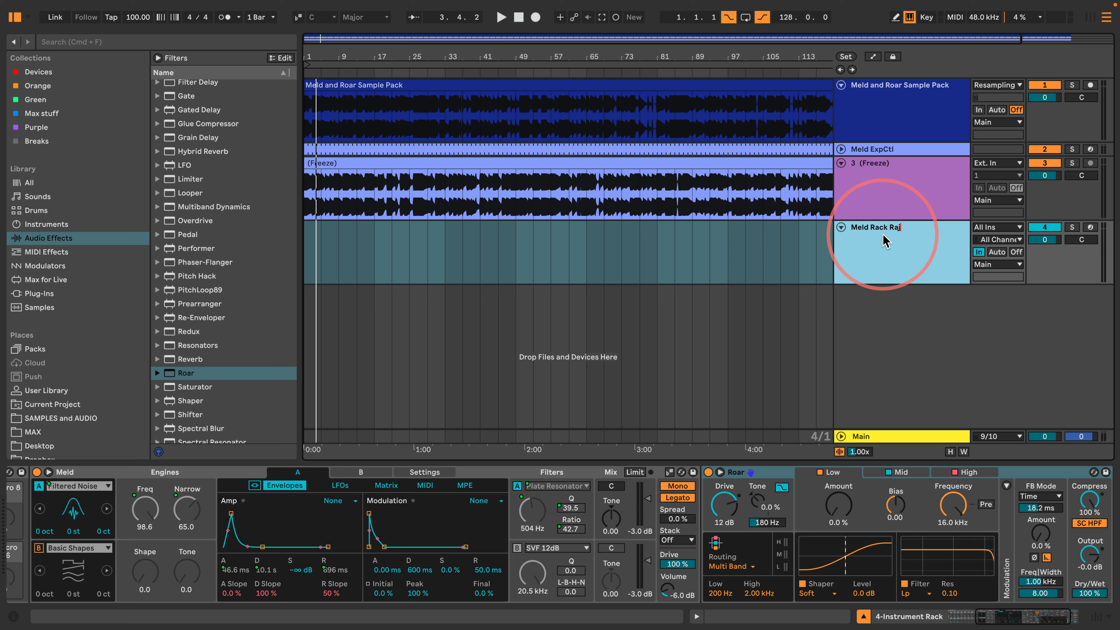
left_click(819, 270)
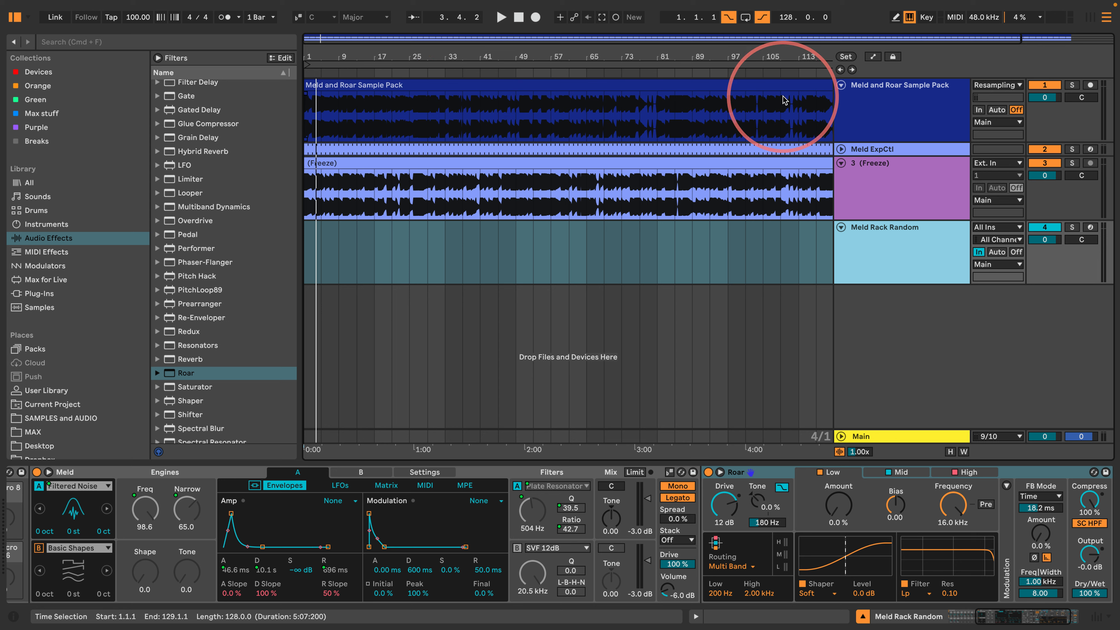
Slice the Meld and Roar Sample Pack audio clip to a new MIDI track, one slice per Bar, using the Sampler slicing preset.
left_click(648, 86)
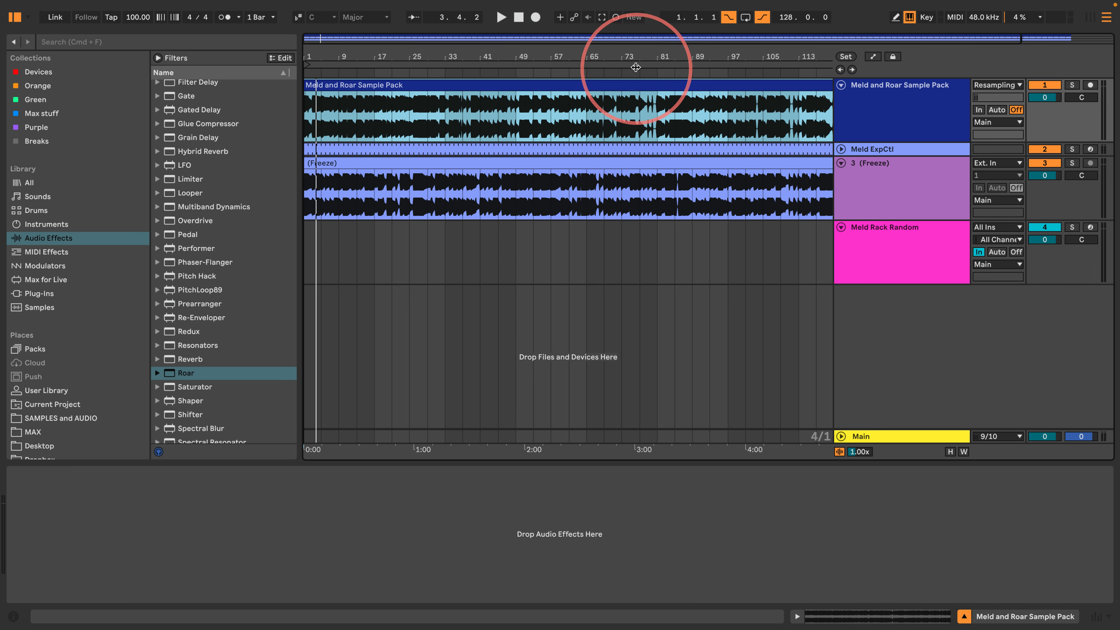
left_click_drag(634, 59, 597, 59)
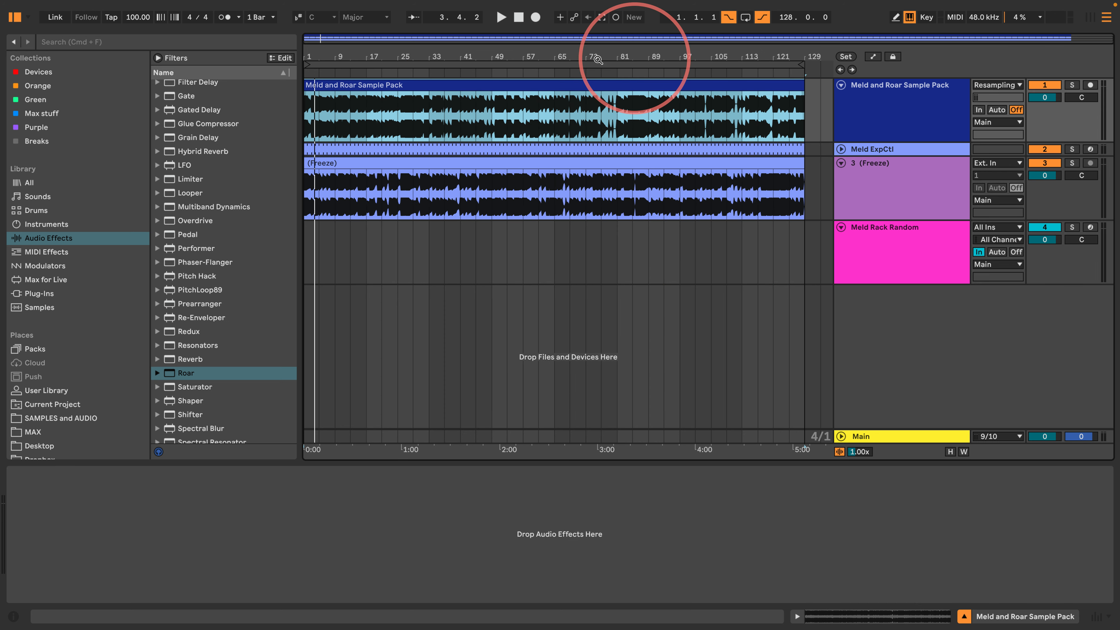
right_click(530, 89)
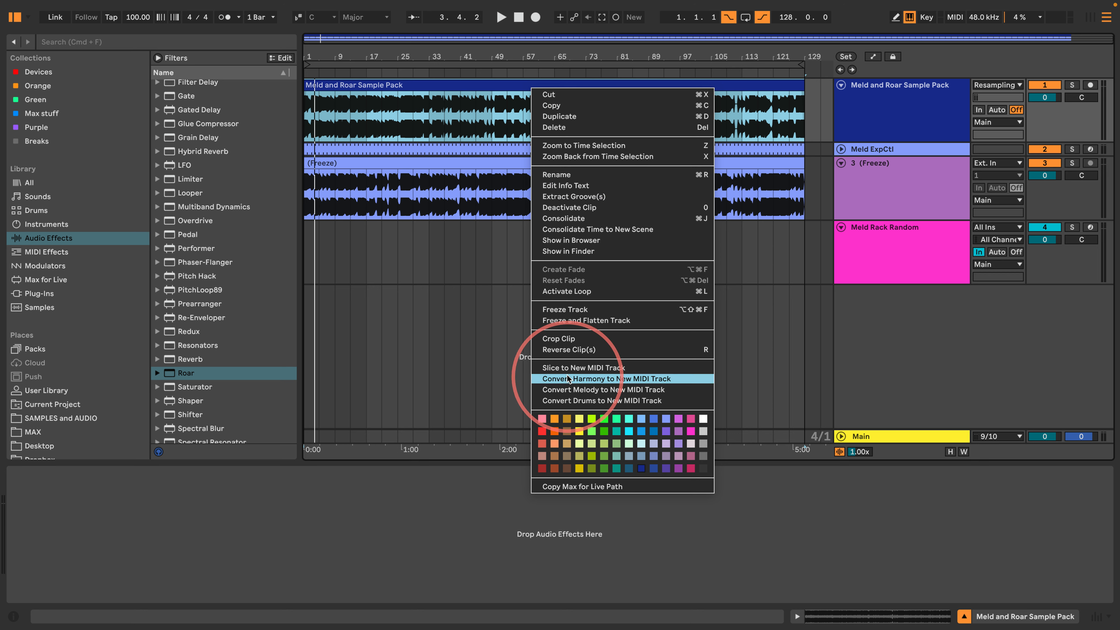
left_click(573, 368)
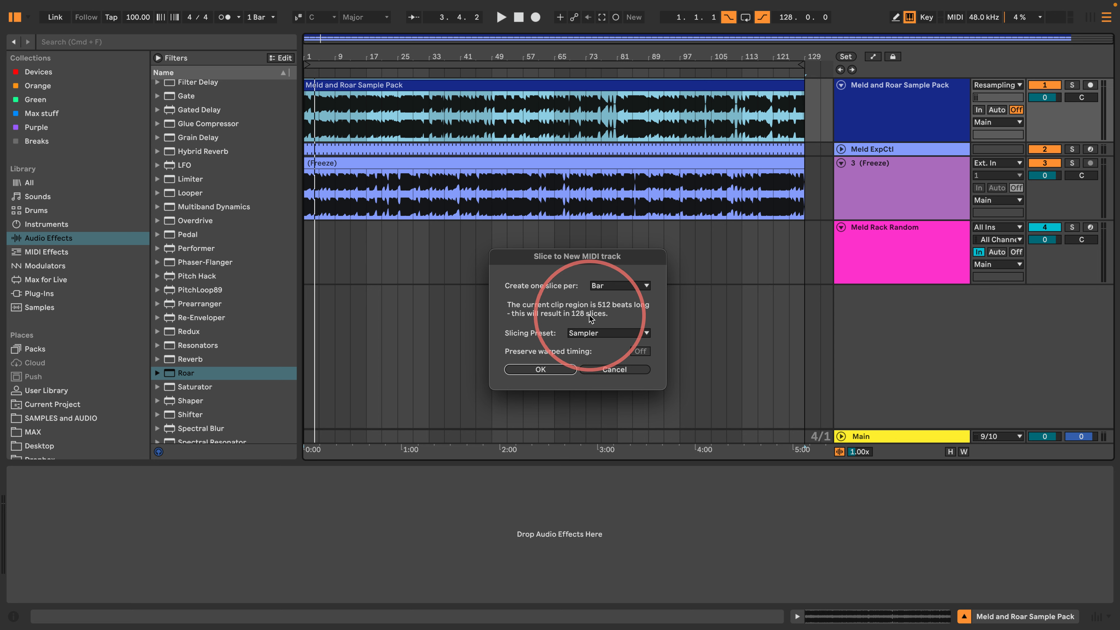
left_click(593, 334)
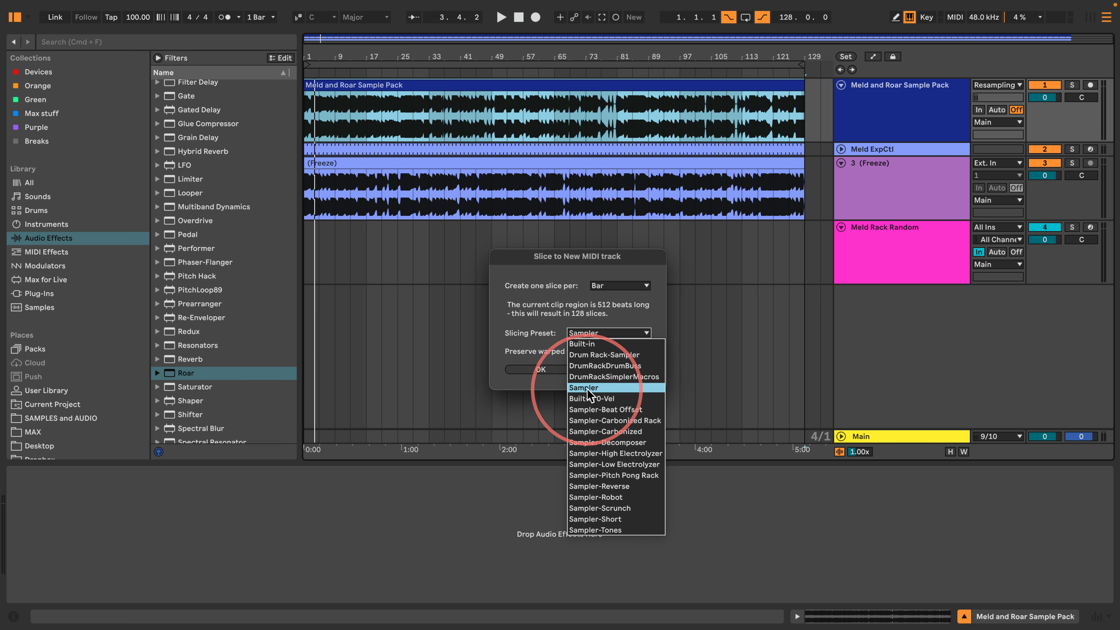
left_click(588, 389)
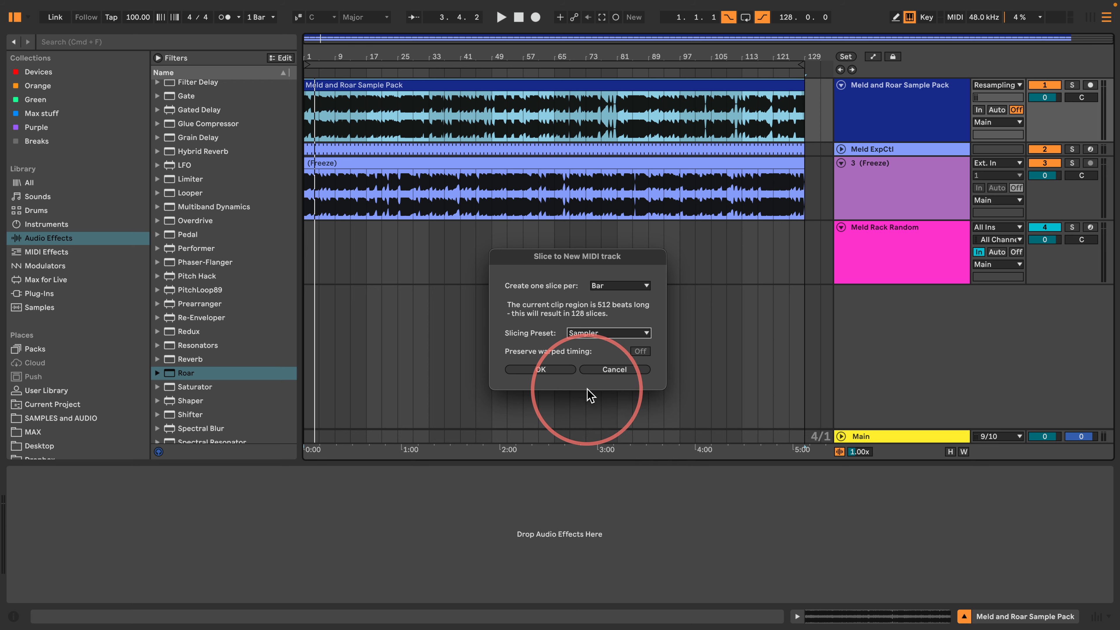
left_click(540, 369)
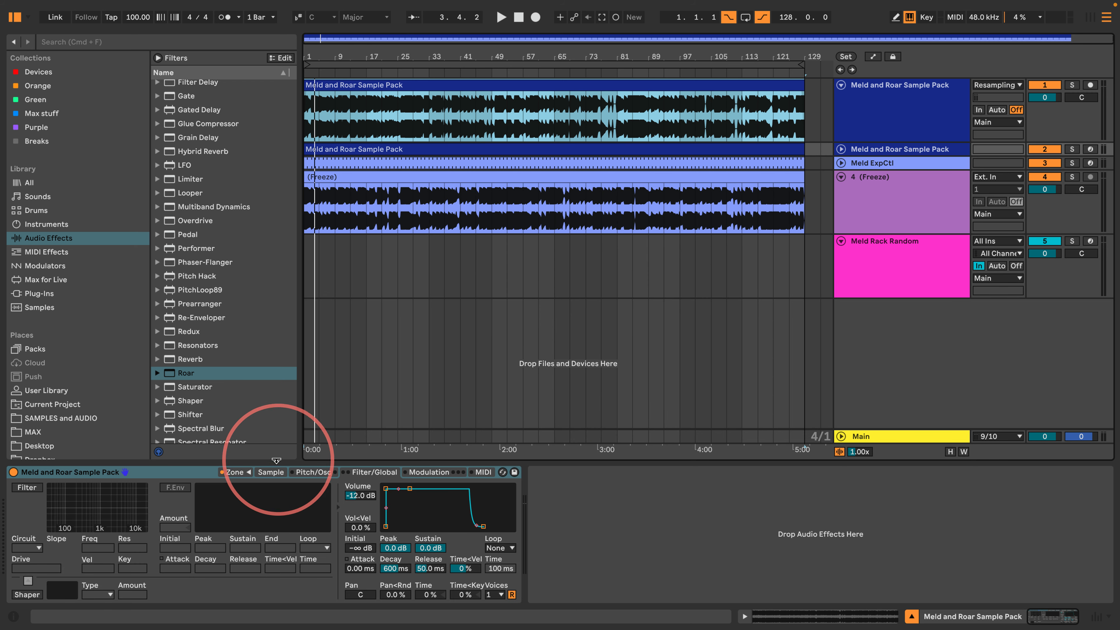
Show the new Sampler's zone editor, enlarge it to look over the slices, and select all of them.
left_click(245, 472)
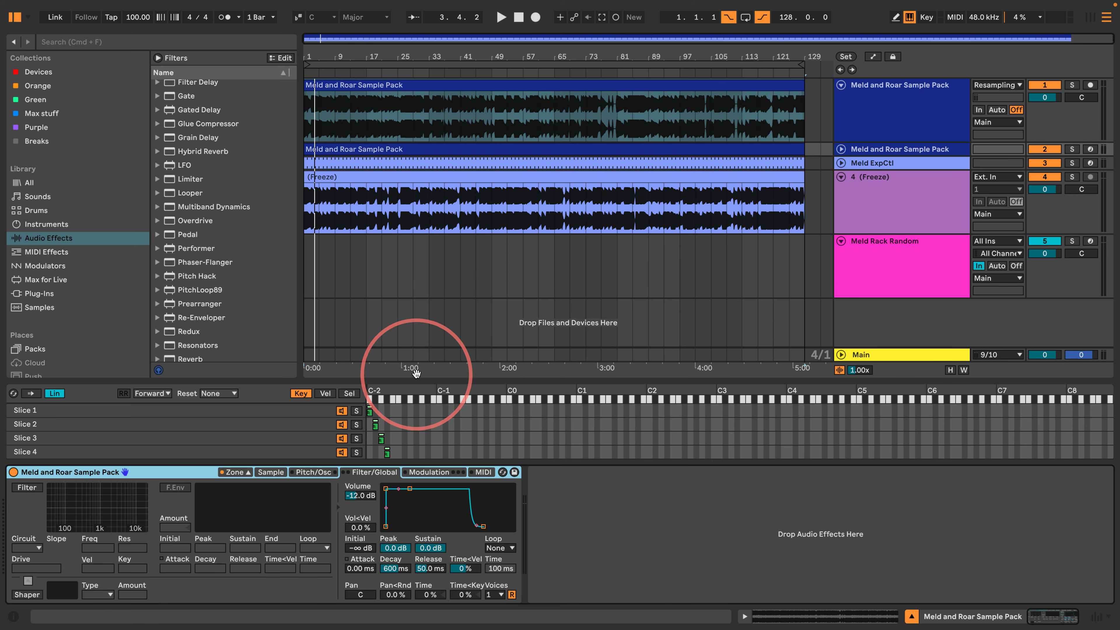
left_click_drag(419, 369, 443, 66)
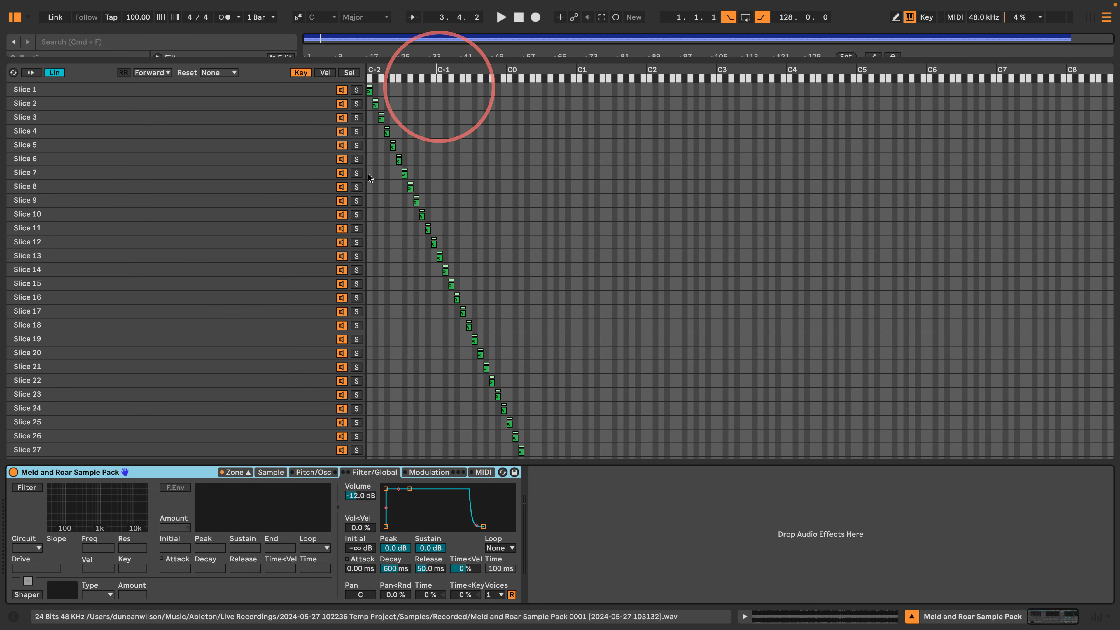
scroll(291, 340, "down", 20)
scroll(294, 325, "down", 20)
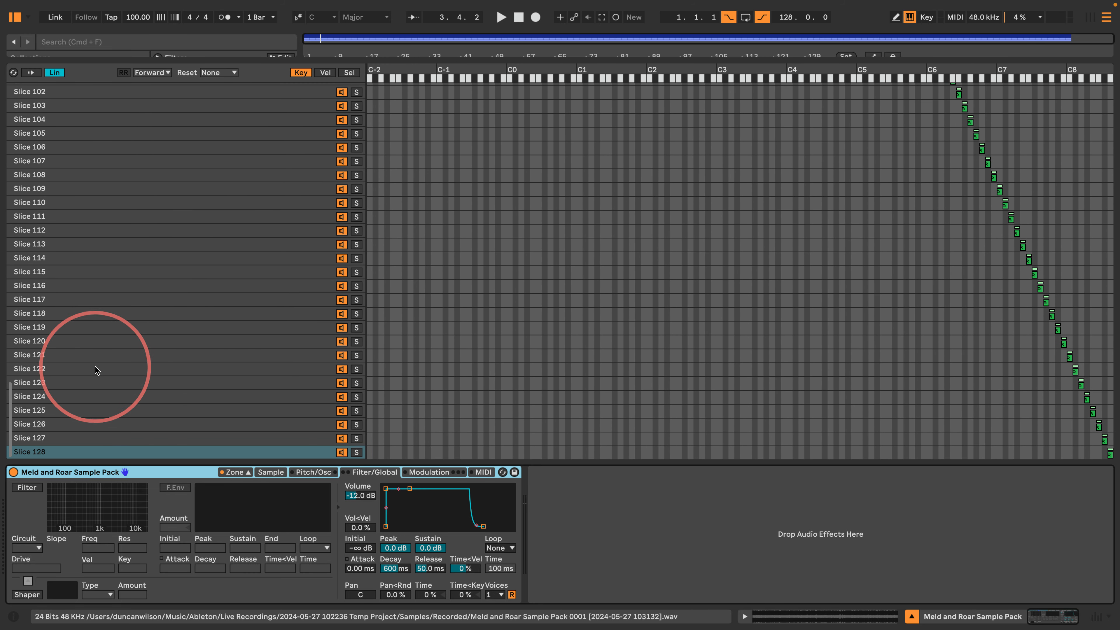
scroll(120, 374, "up", 20)
scroll(121, 374, "up", 5)
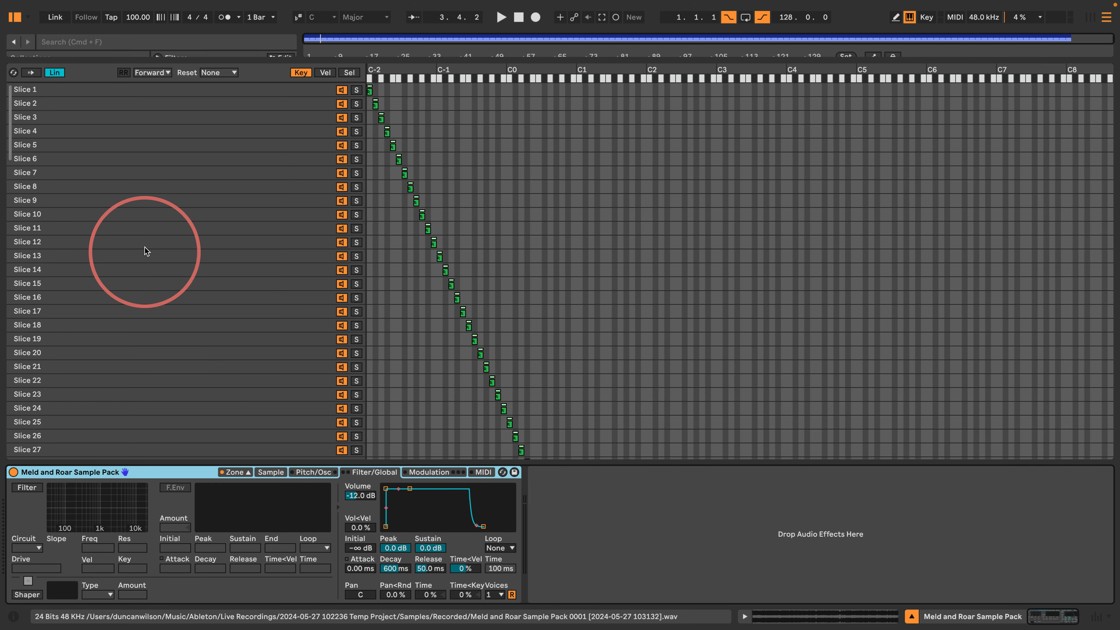
left_click(145, 248)
key("super+a")
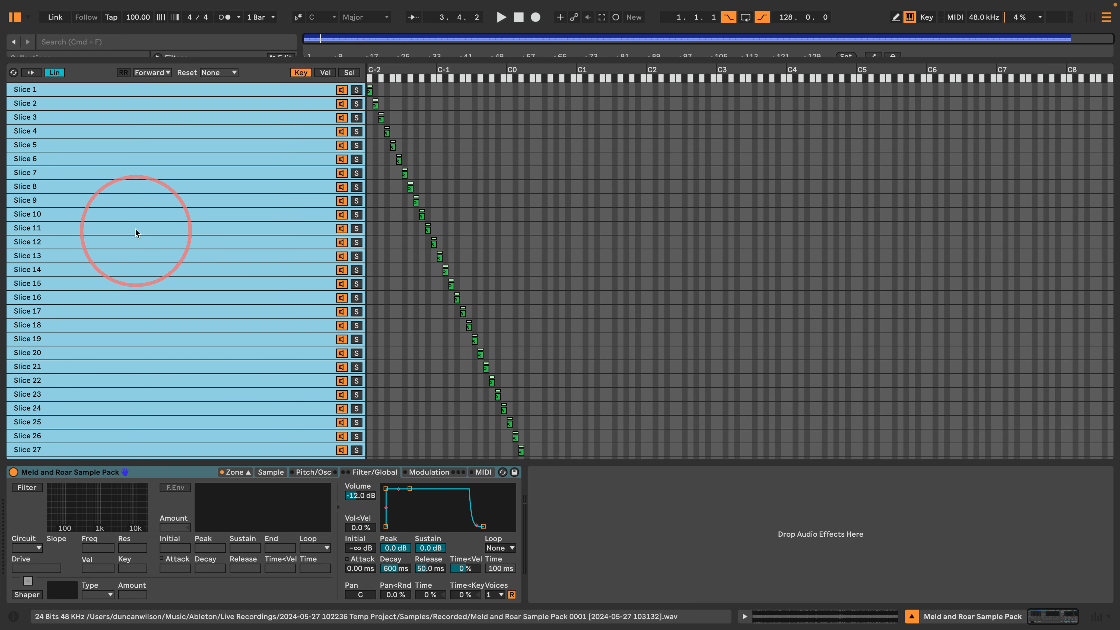
Crop the samples of all selected slices in the Meld and Roar Sample Pack Sampler and shrink the zone editor to show the arrangement.
right_click(137, 230)
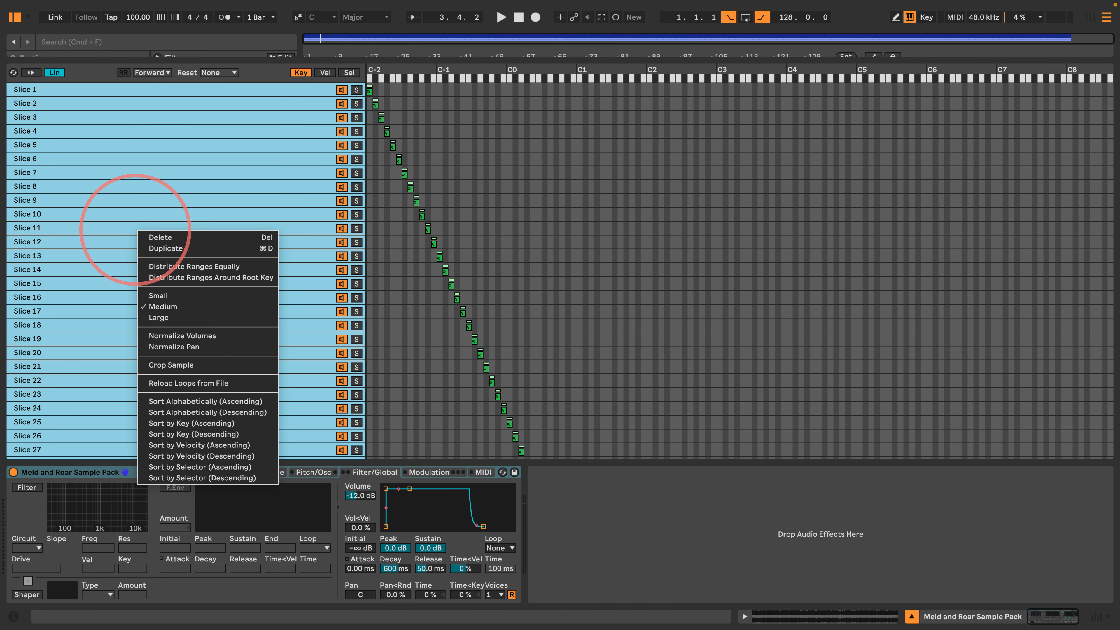
left_click(181, 364)
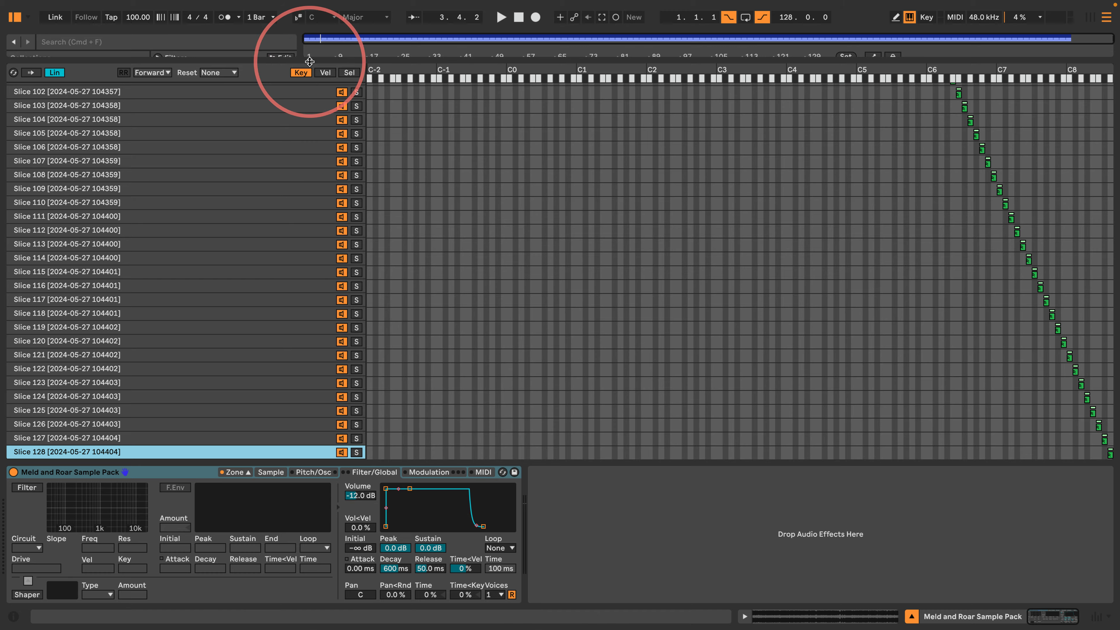
left_click_drag(302, 61, 300, 401)
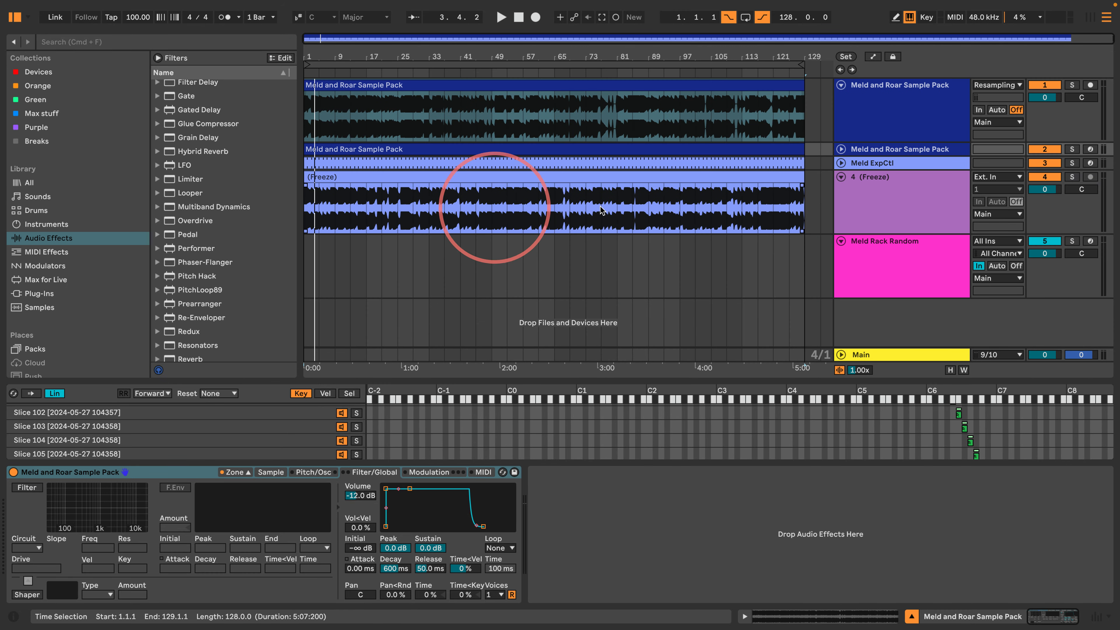
Dismiss the software update request and slice the (Freeze) clip on track 4 to a new MIDI track per bar with the Sampler preset.
left_click(531, 180)
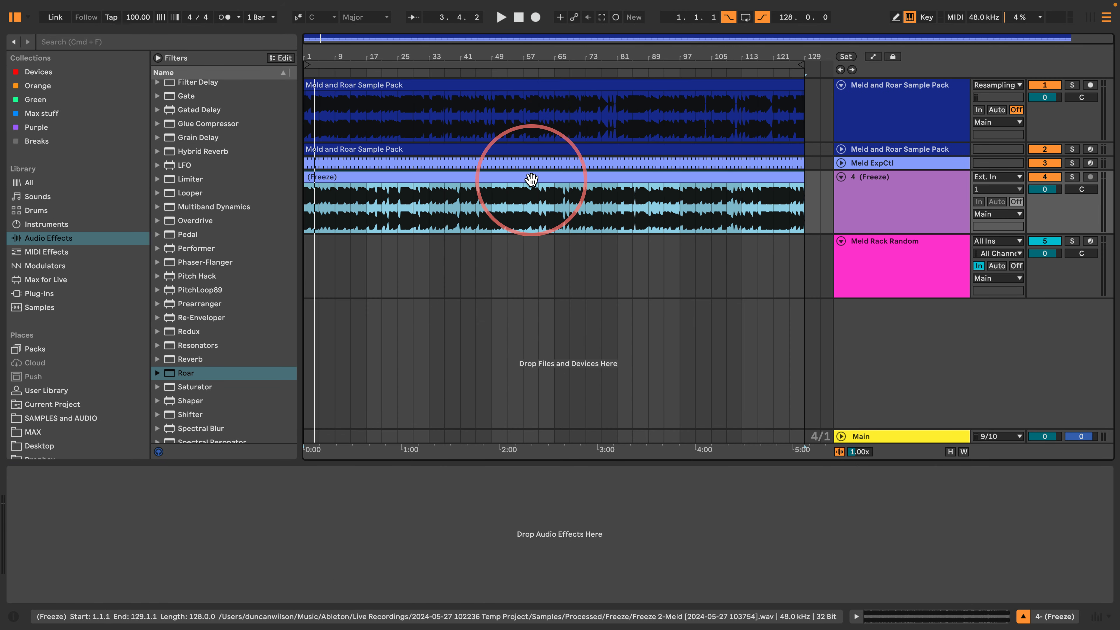
right_click(531, 179)
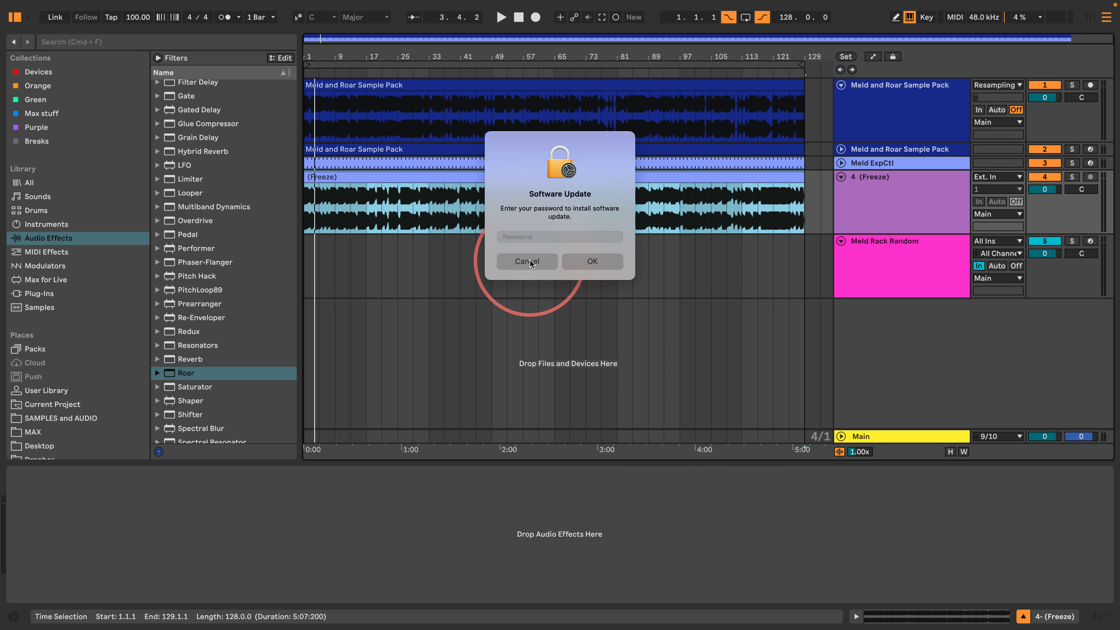
left_click(529, 261)
right_click(578, 182)
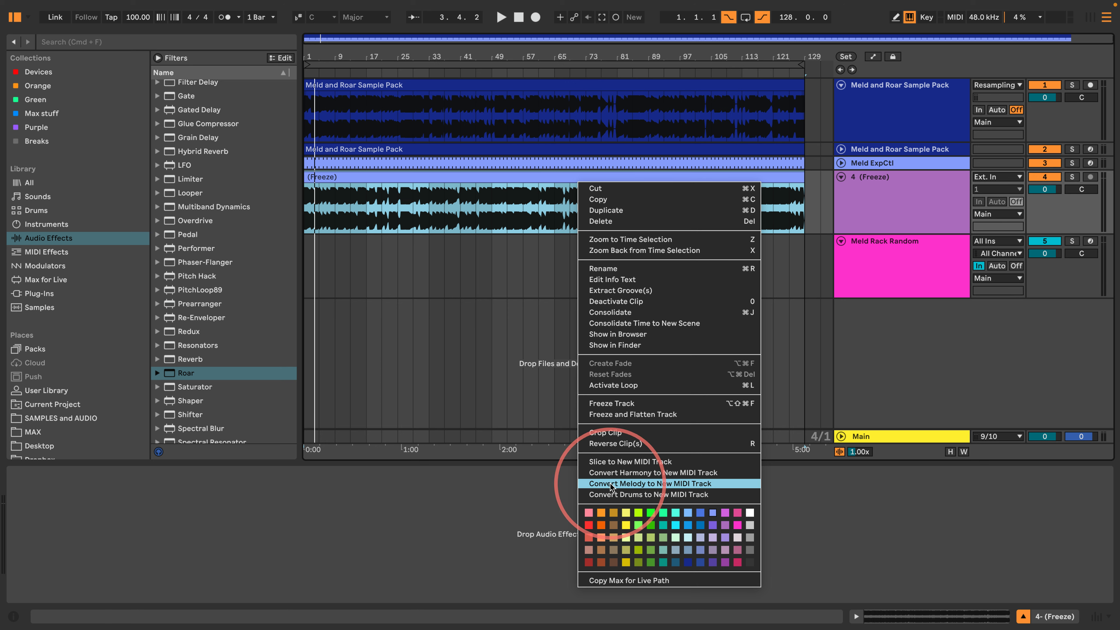
left_click(613, 462)
left_click(599, 334)
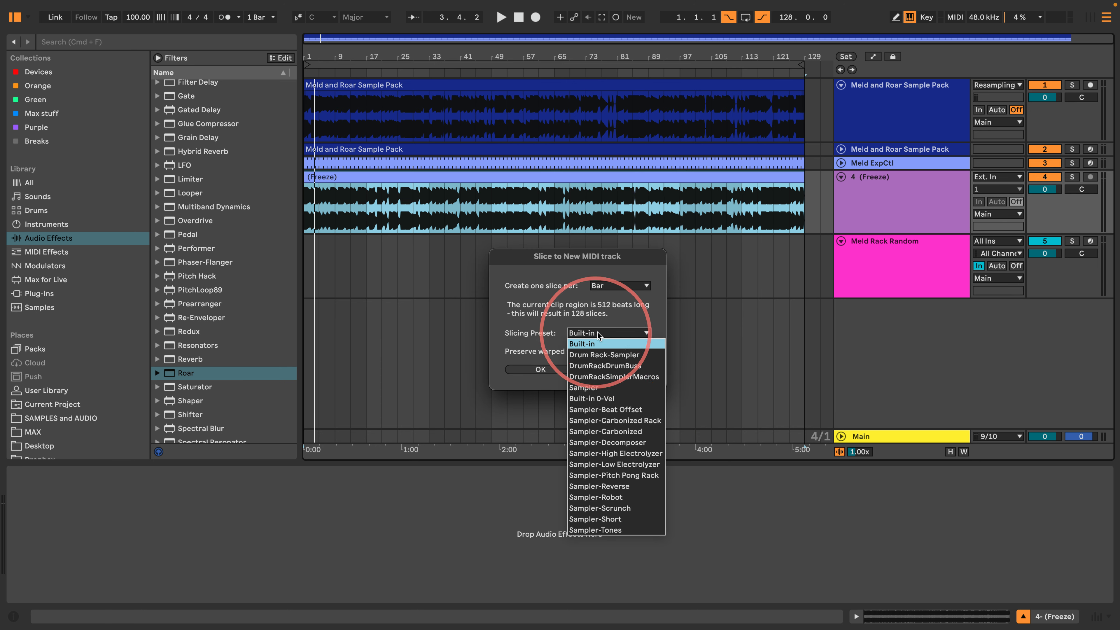
left_click(587, 388)
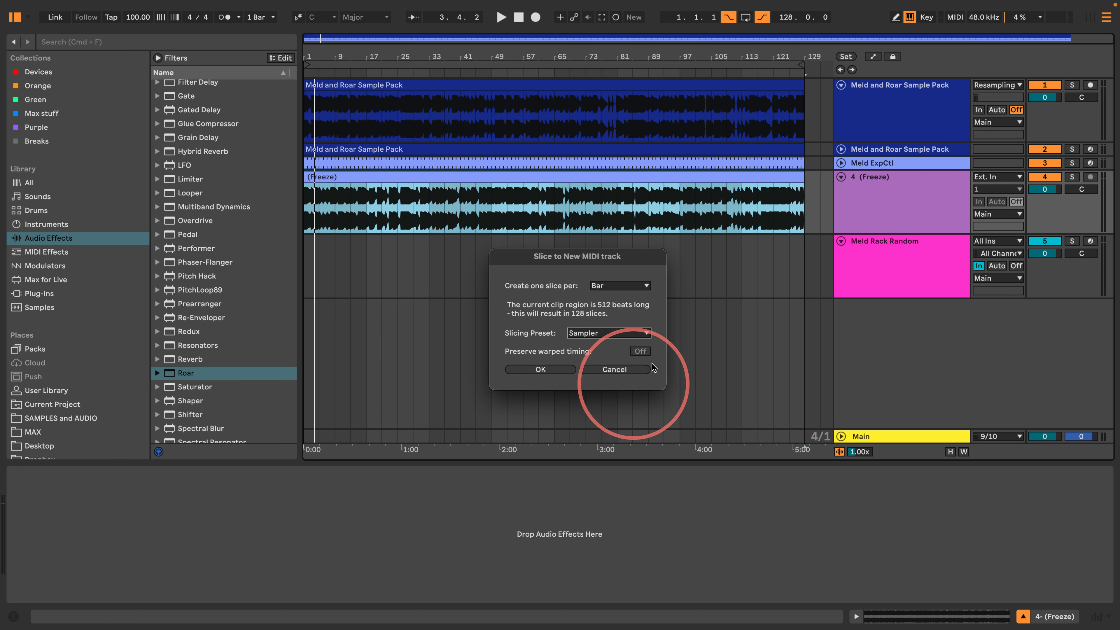
left_click(539, 370)
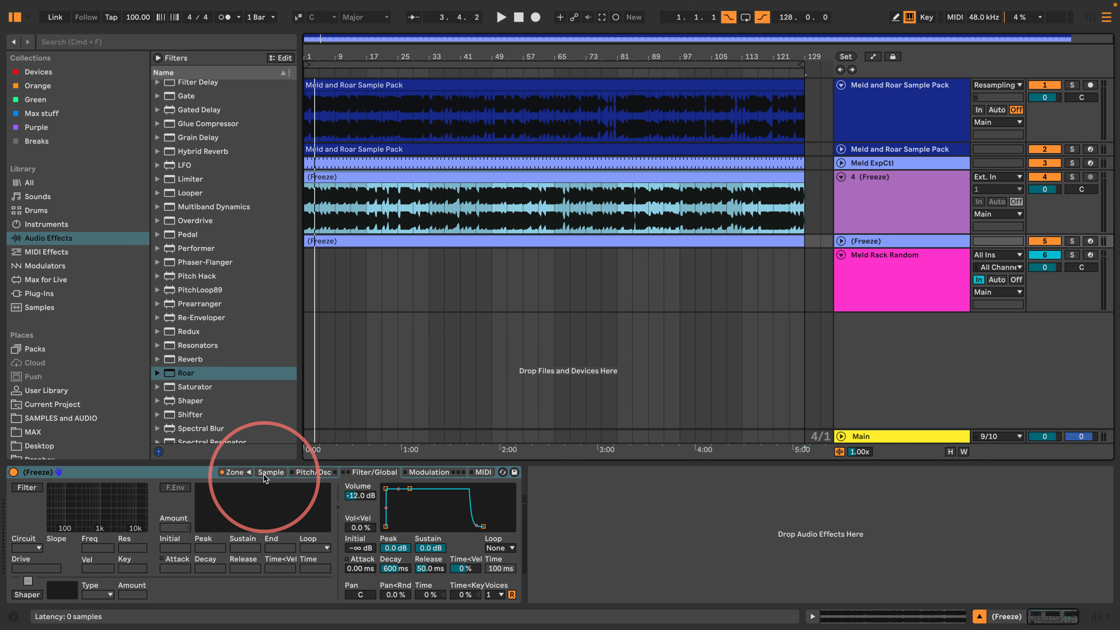
Show the zone editor of the new (Freeze) Sampler and crop the samples of all its slices.
left_click(249, 473)
left_click(254, 430)
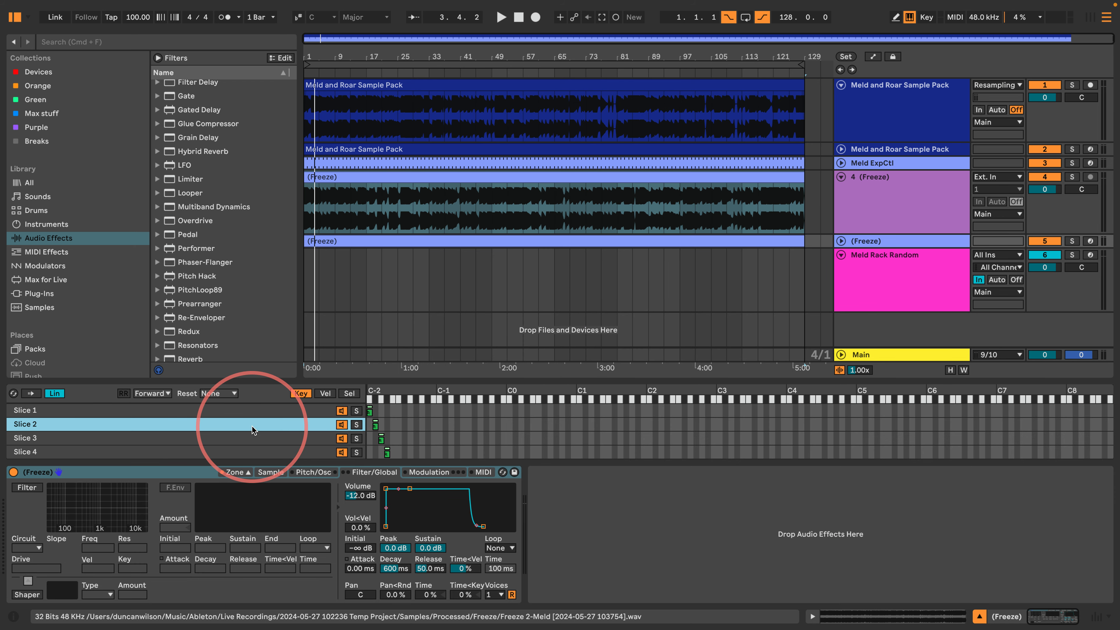
key("super+a")
right_click(248, 423)
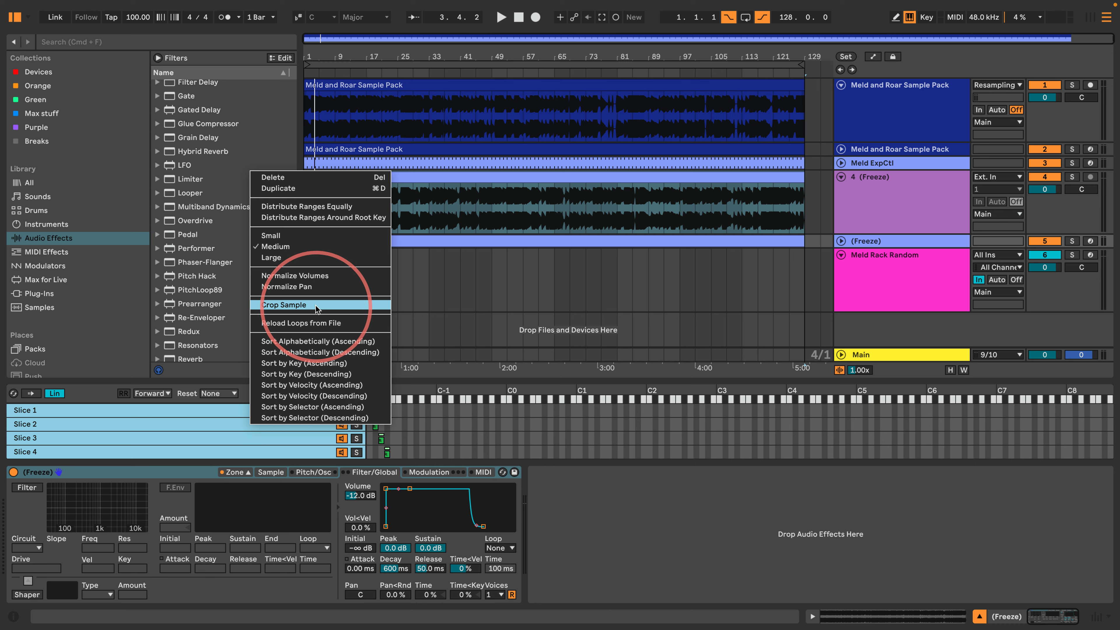
left_click(293, 304)
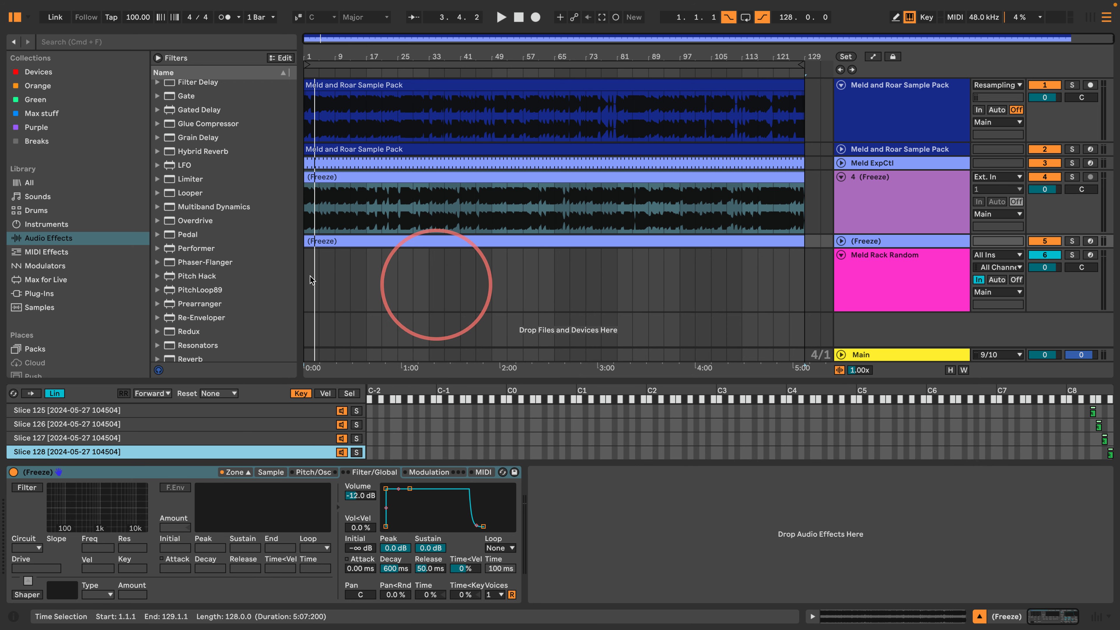
Reveal the cropped Slice 128 sample in the browser, widen the browser and look through the slice files in the Crop folder.
right_click(80, 451)
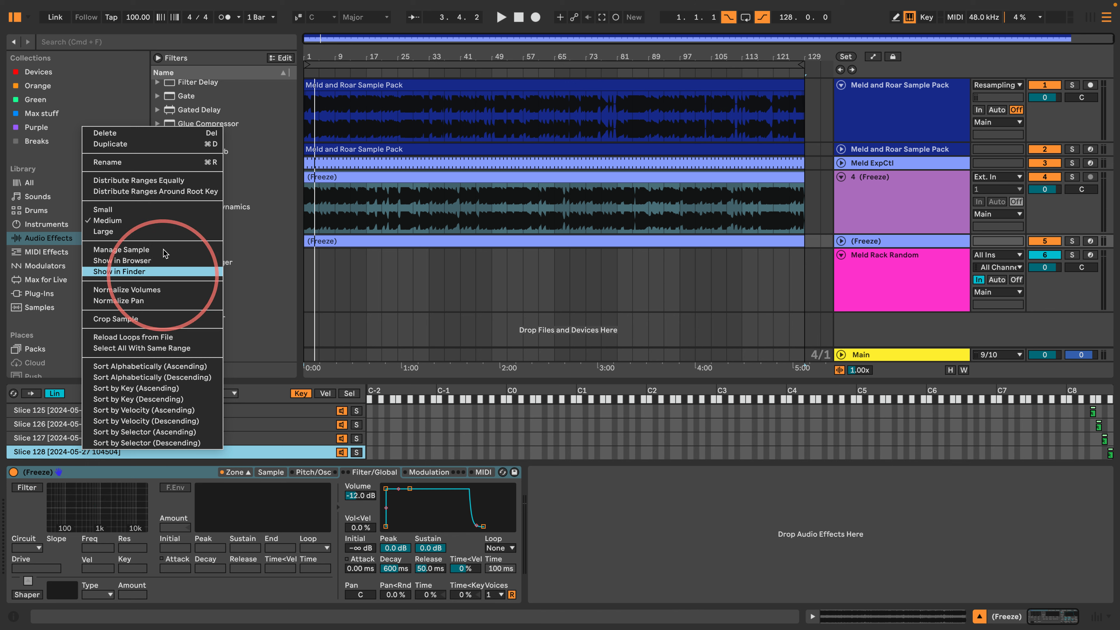
left_click(131, 261)
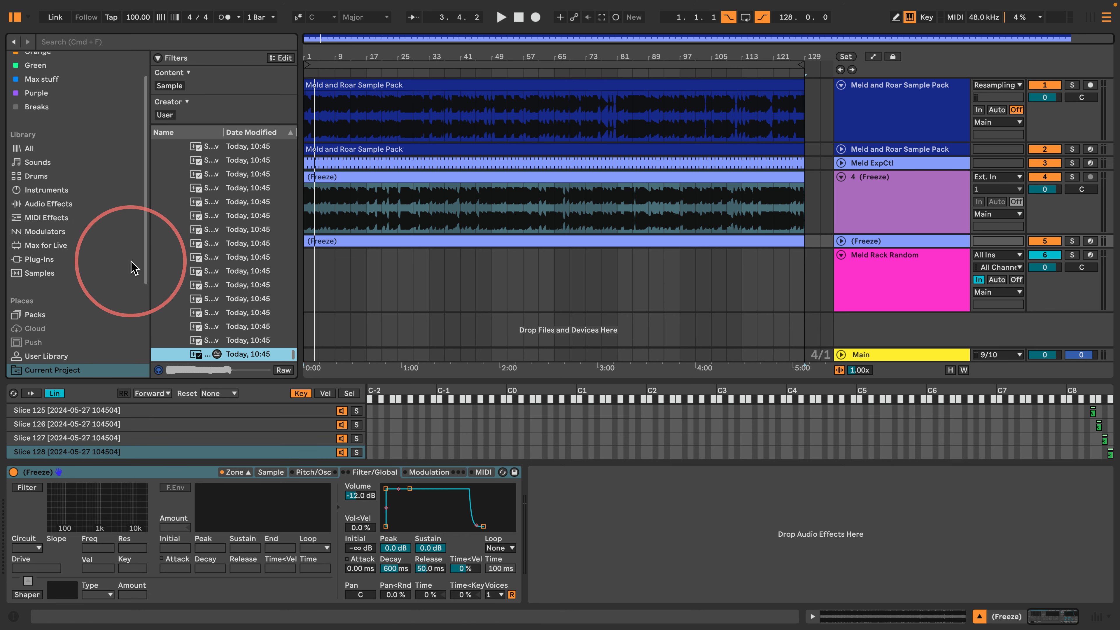
left_click_drag(300, 261, 519, 288)
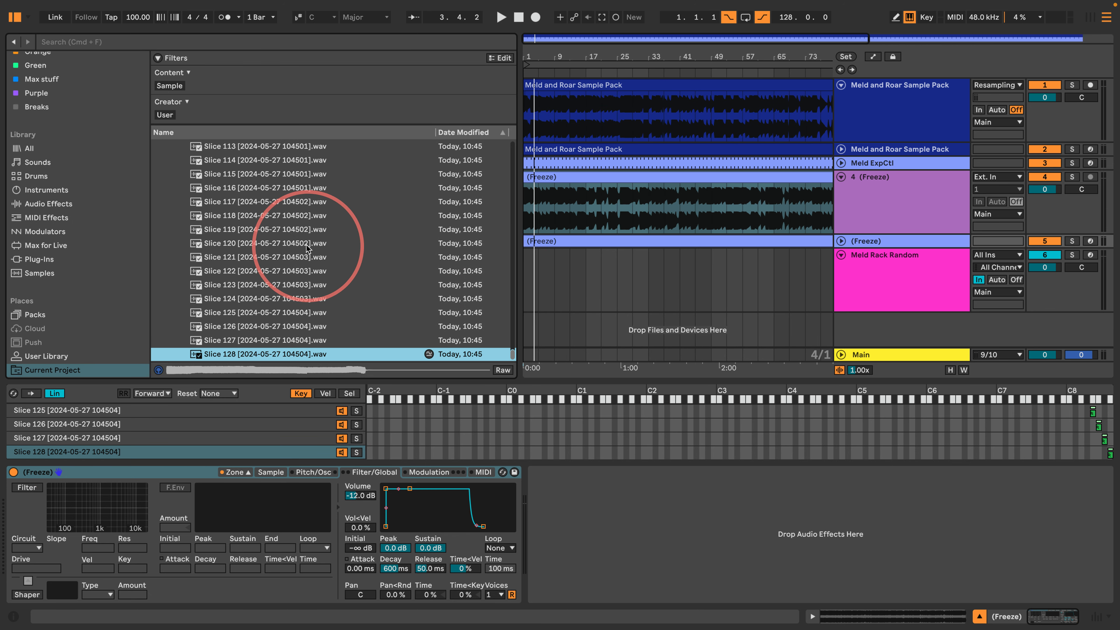
scroll(307, 247, "up", 20)
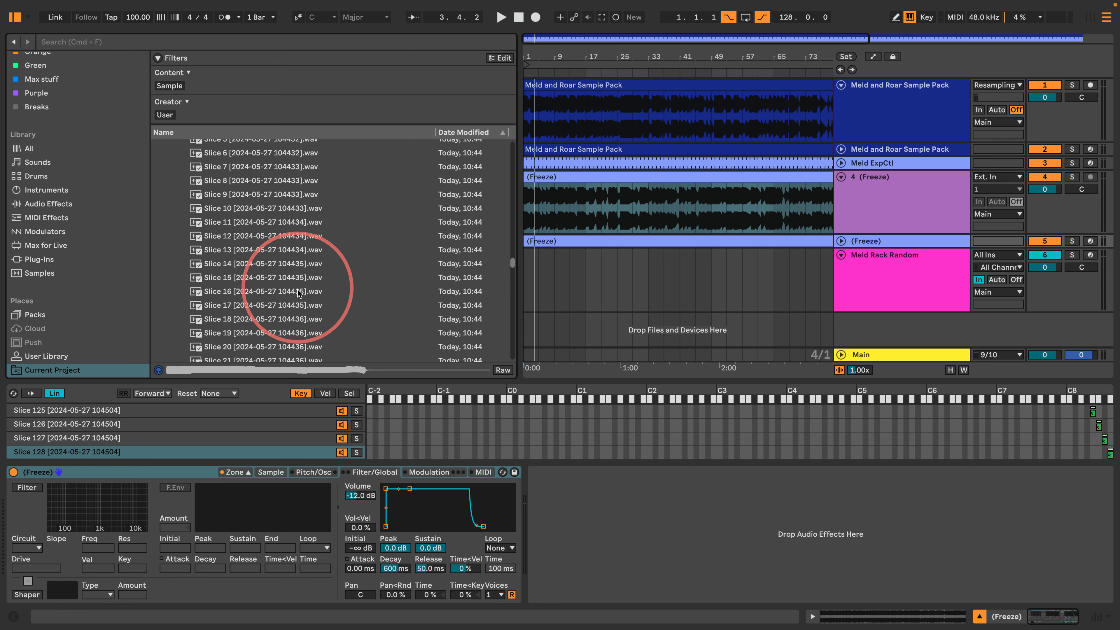
scroll(299, 292, "up", 20)
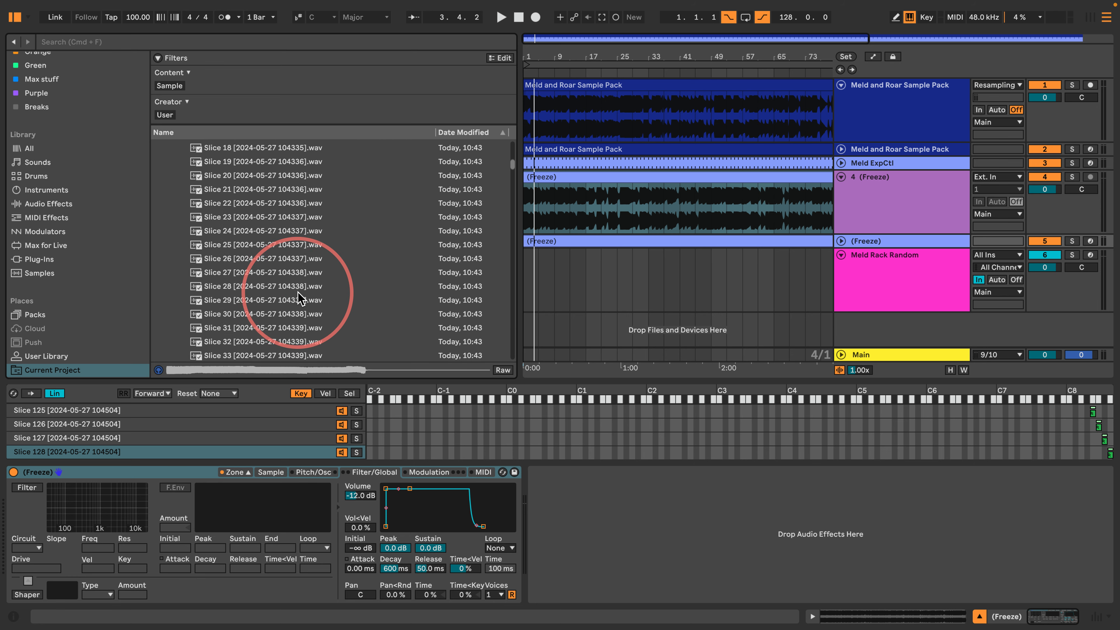
scroll(298, 292, "up", 15)
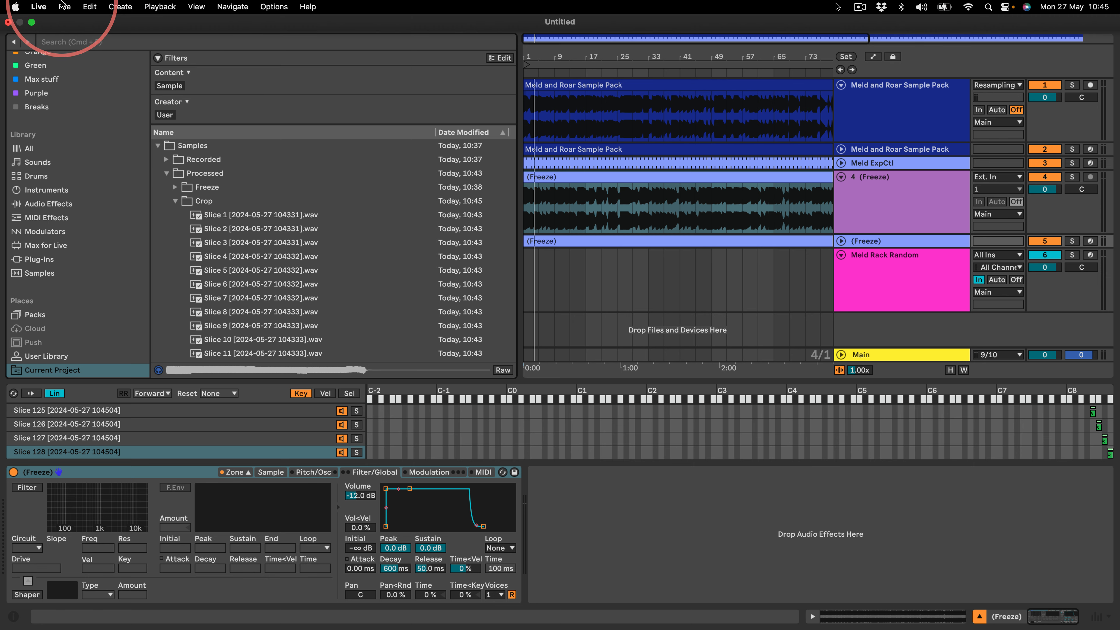
Collect all files and save the Live Set as Meld Sample Pack, deleting the temporary project files.
left_click(63, 6)
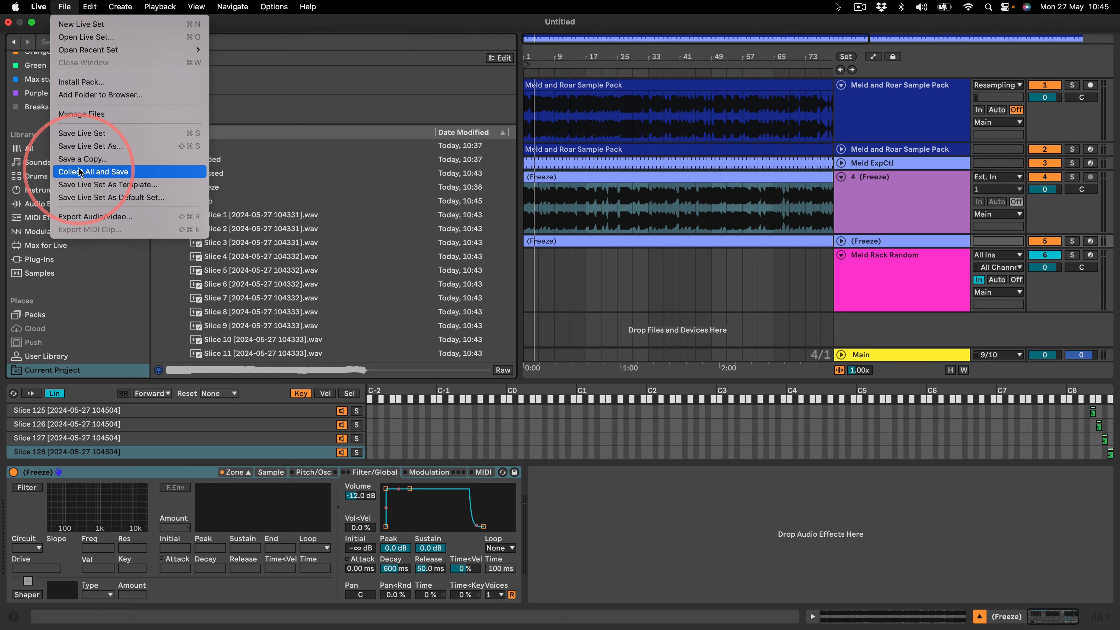
left_click(88, 172)
left_click(692, 385)
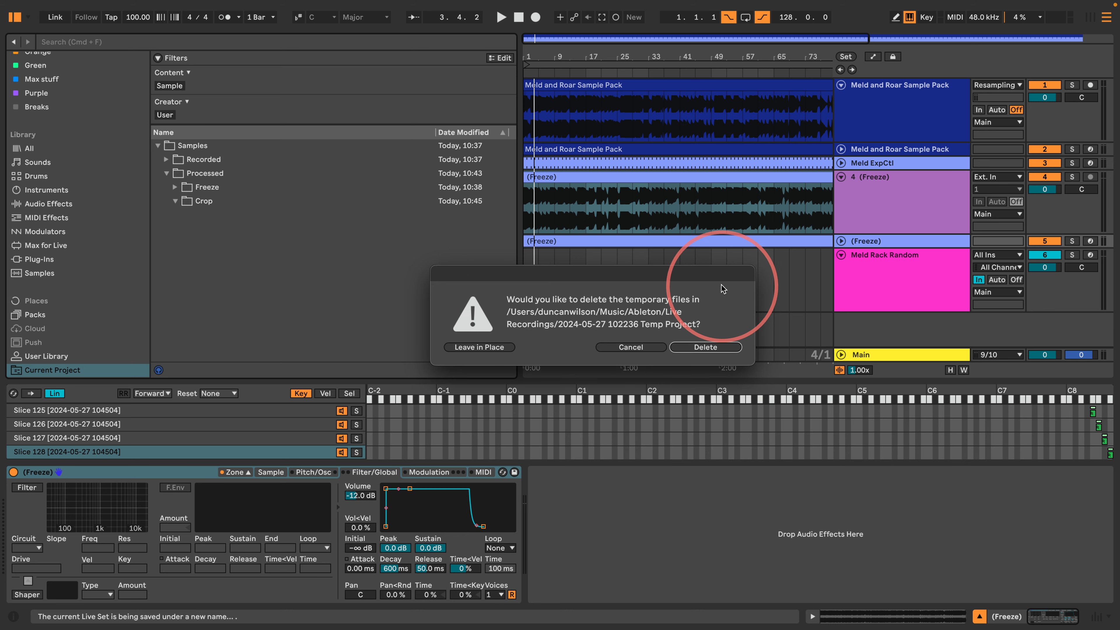
left_click(686, 349)
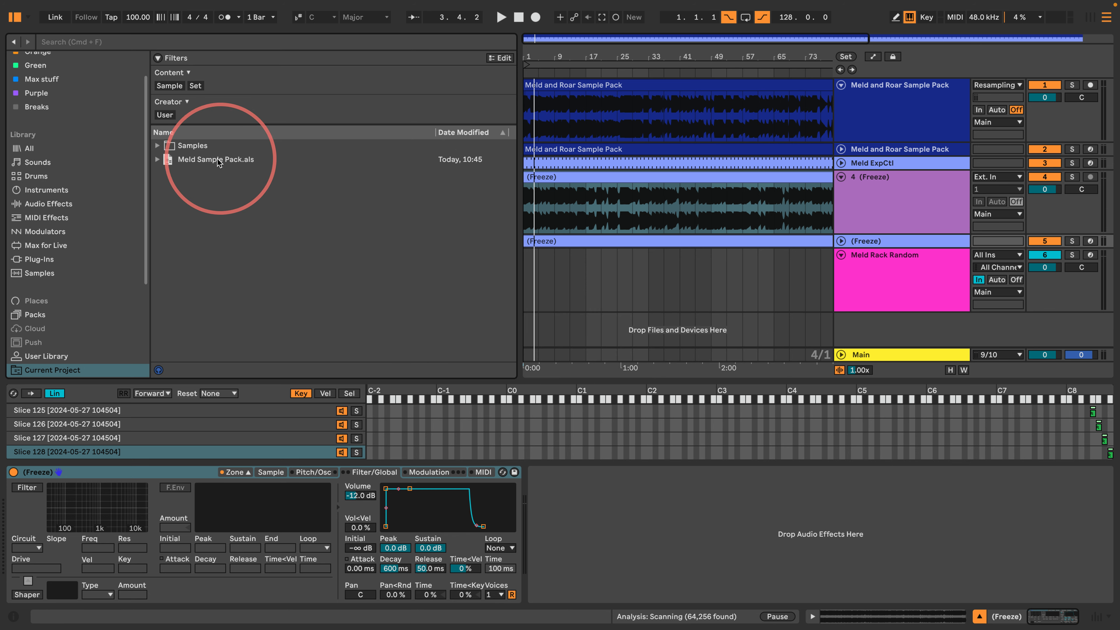
Examine the cropped slices under Samples > Processed > Crop in the saved project, then collapse the folders.
left_click(157, 145)
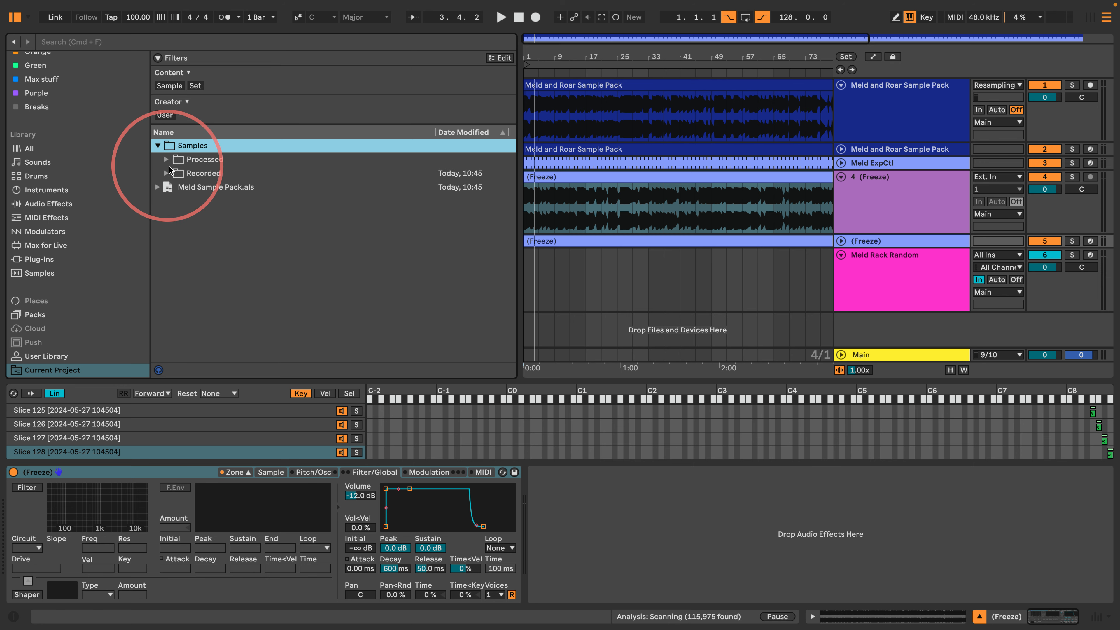
left_click(166, 159)
left_click(174, 173)
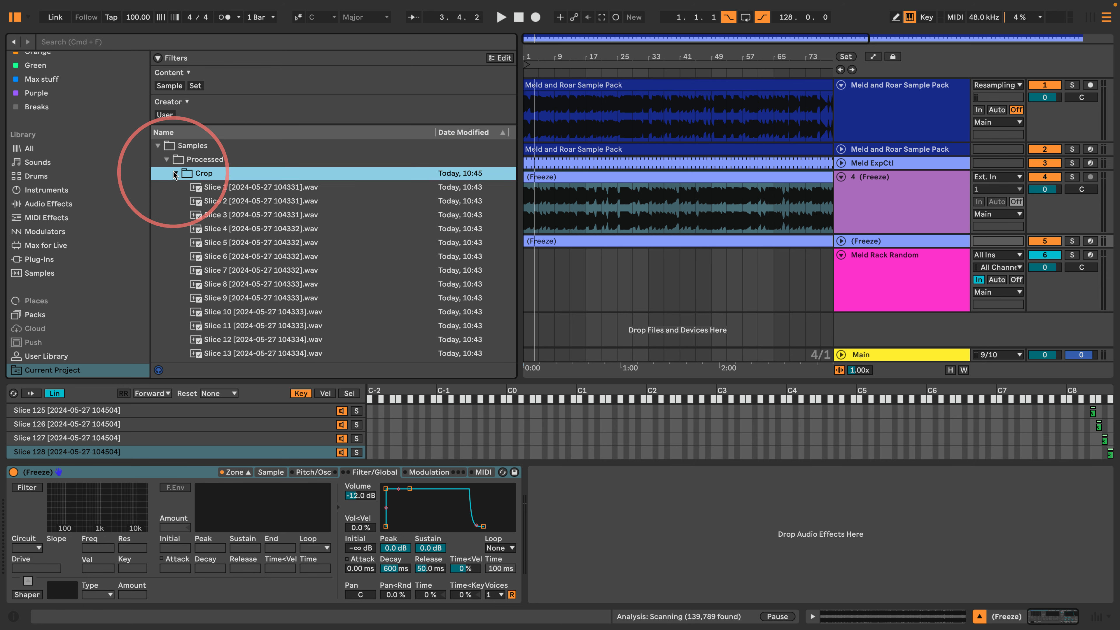
scroll(269, 224, "down", 15)
scroll(268, 224, "down", 15)
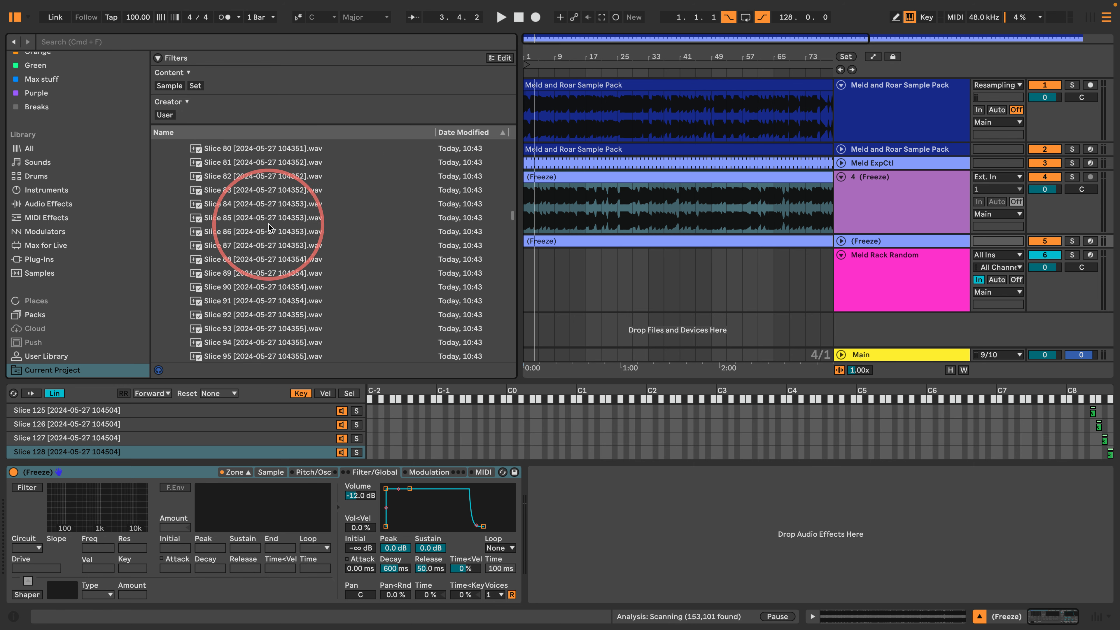
scroll(242, 220, "down", 20)
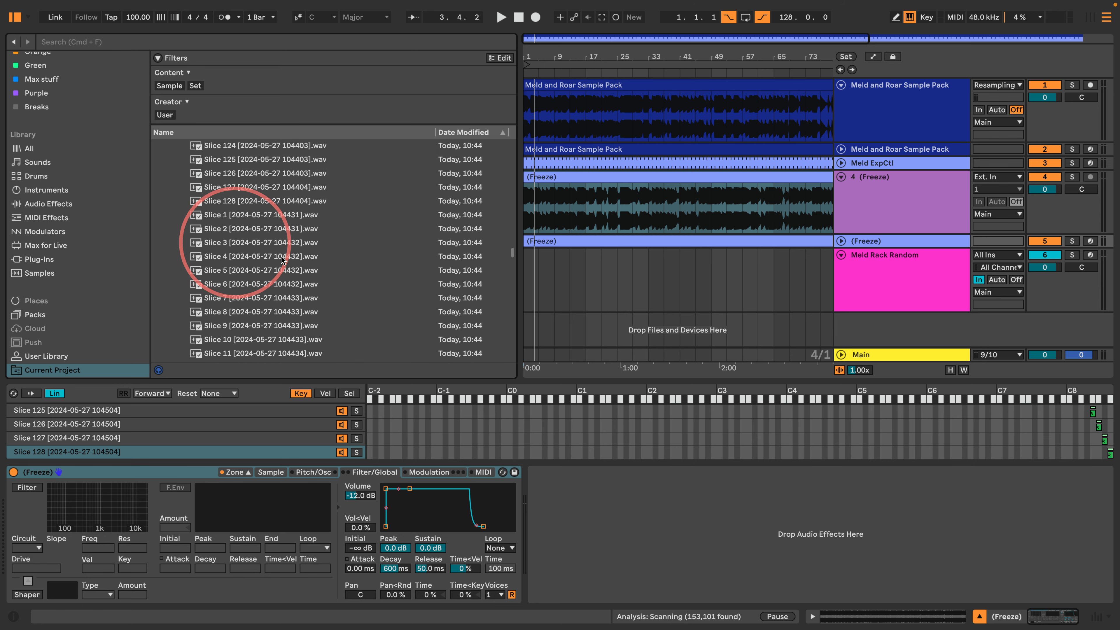
left_click_drag(505, 168, 506, 136)
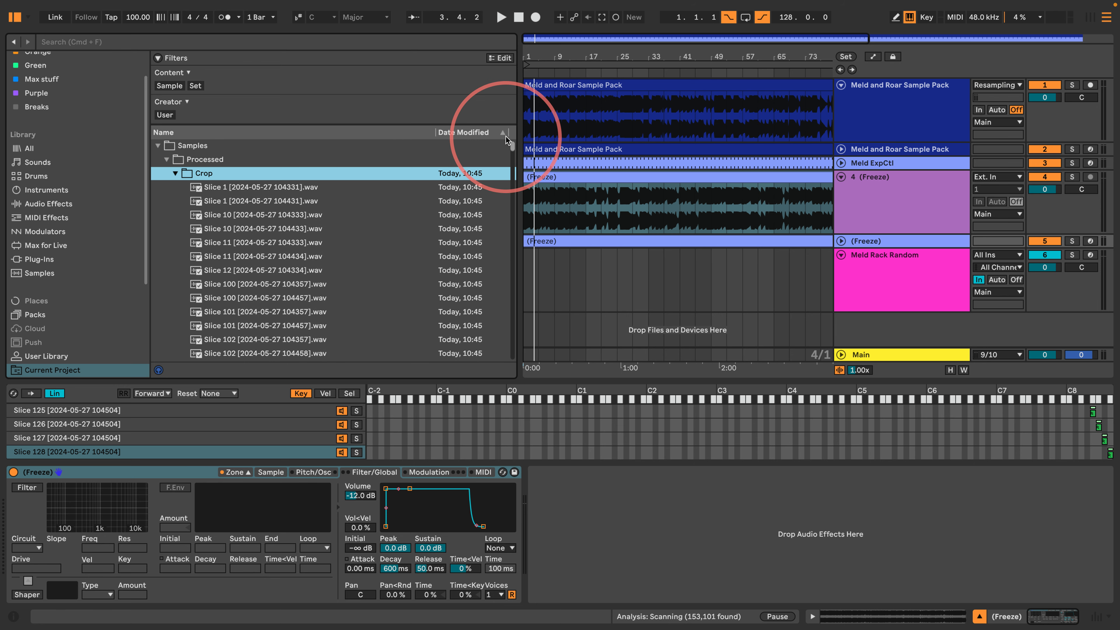
left_click(166, 159)
left_click(158, 145)
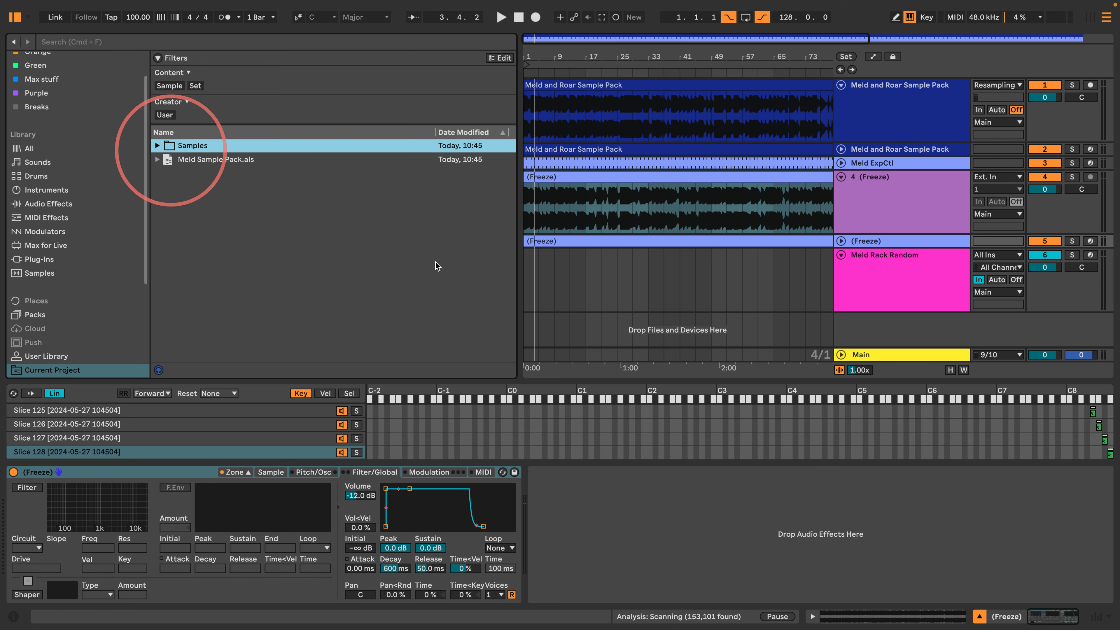
Fold the Meld Rack Random track and add an empty Drum Rack on a new track below it.
left_click(841, 255)
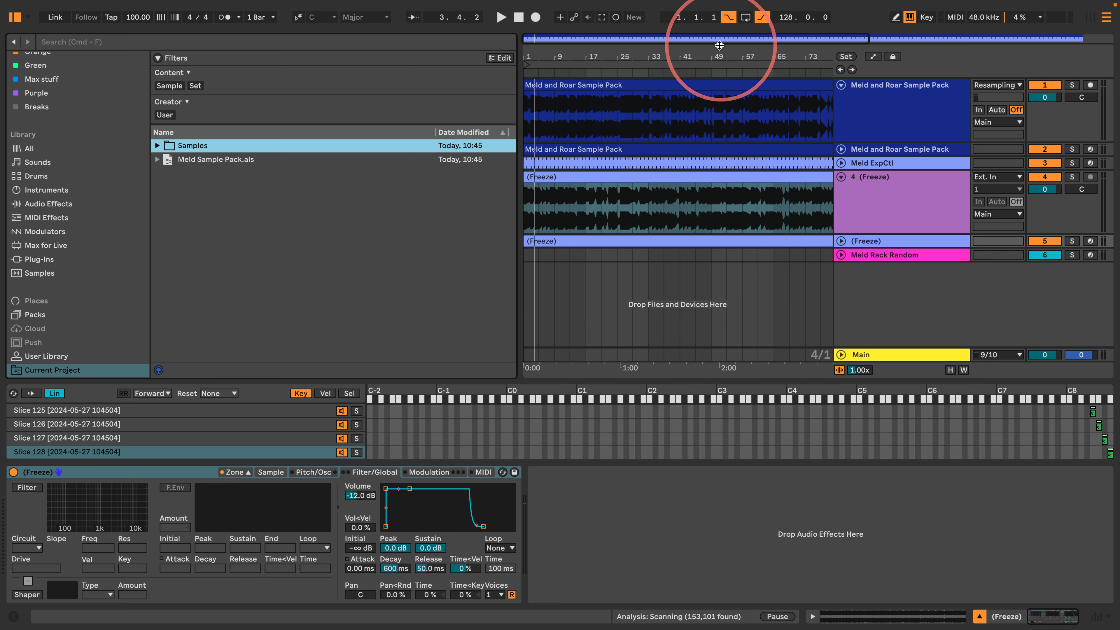
left_click_drag(715, 54, 715, 46)
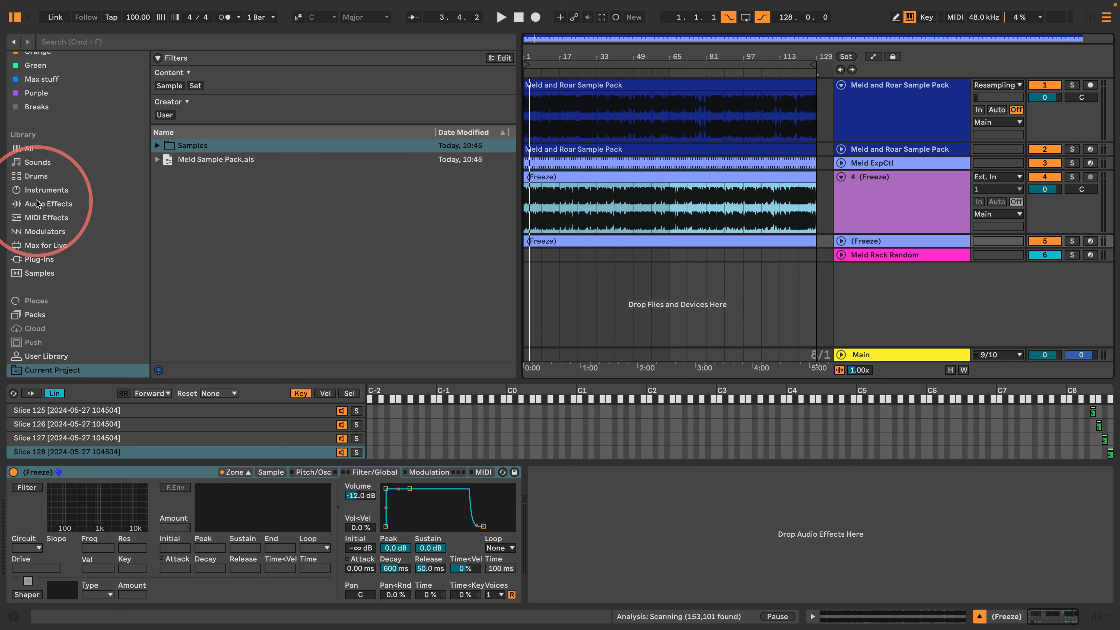
left_click(48, 203)
scroll(212, 299, "down", 4)
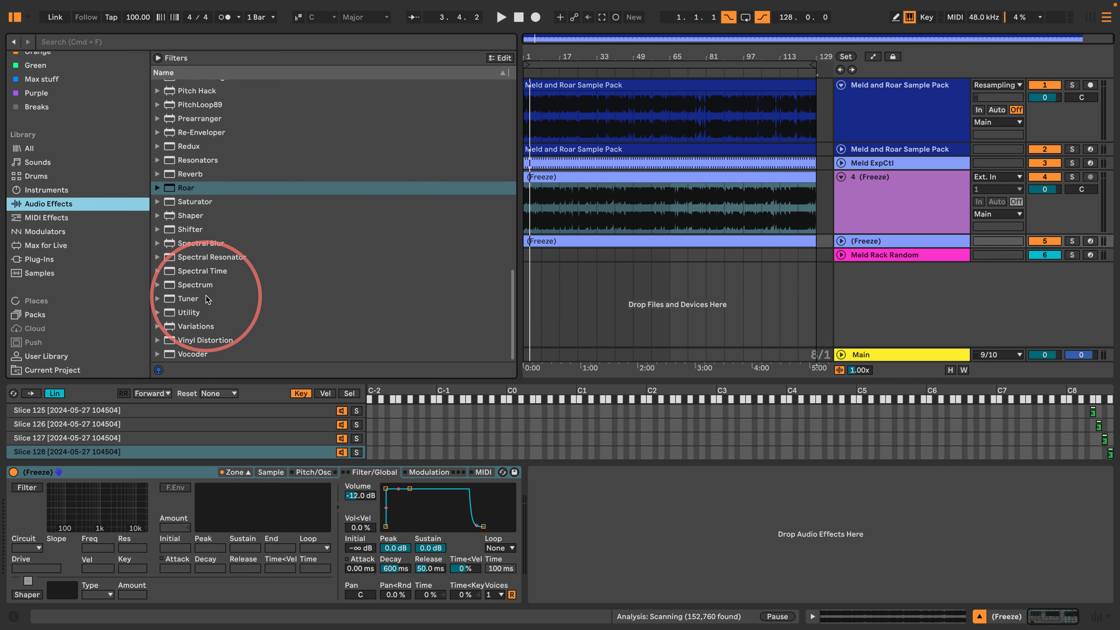
left_click(47, 190)
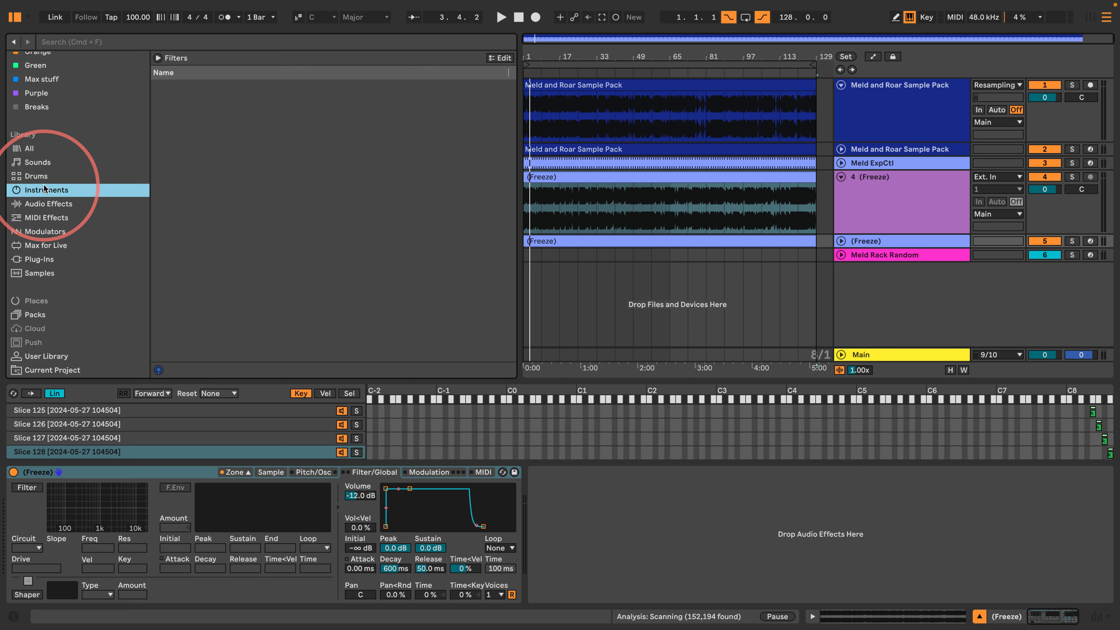
left_click(189, 285)
scroll(176, 256, "up", 8)
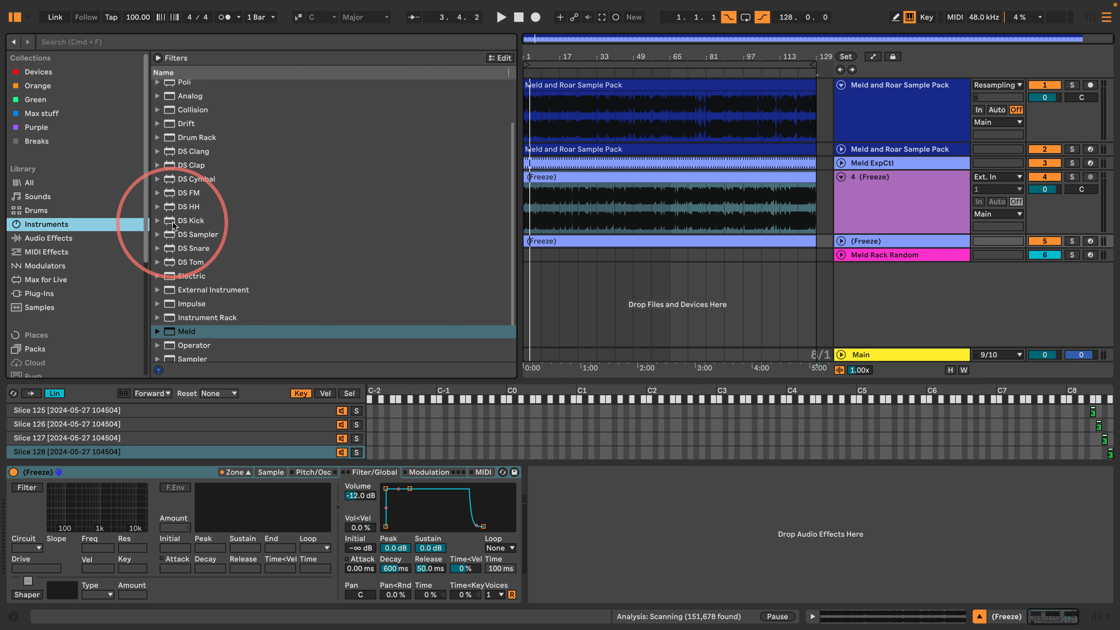
left_click(22, 210)
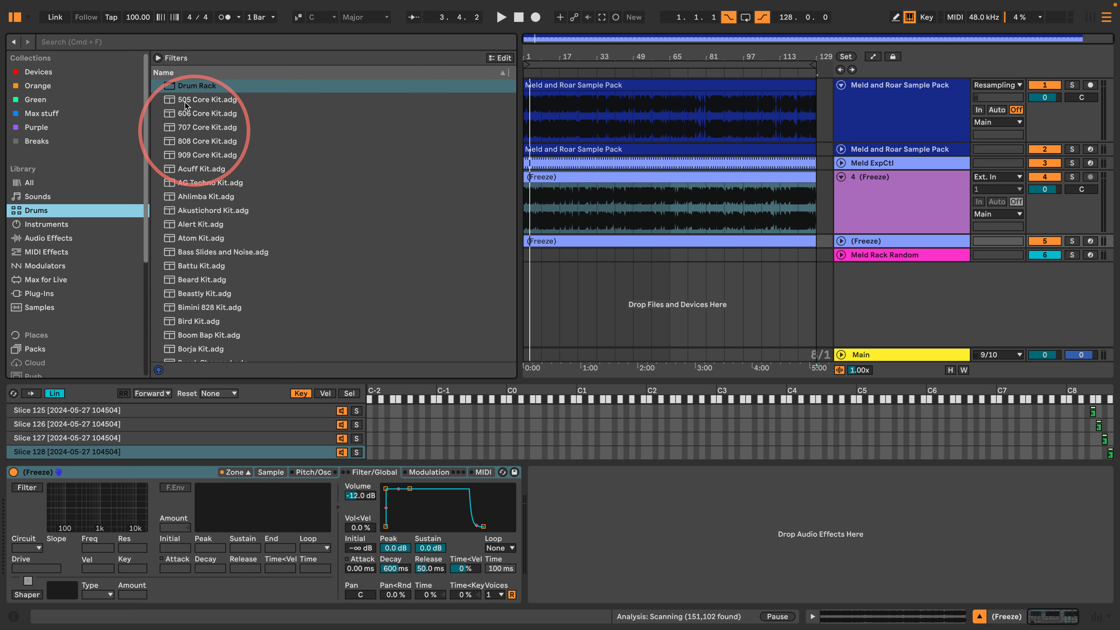
left_click_drag(172, 87, 604, 291)
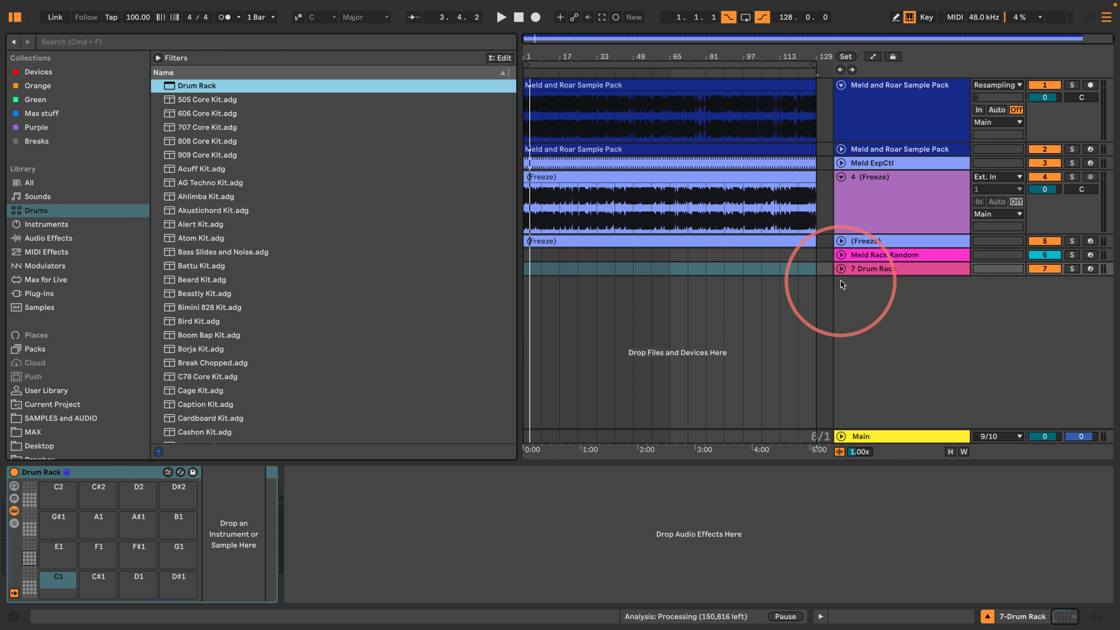
Switch to the Session View, narrow the first track and select the Drum Rack track's first clip slot.
left_click(1094, 19)
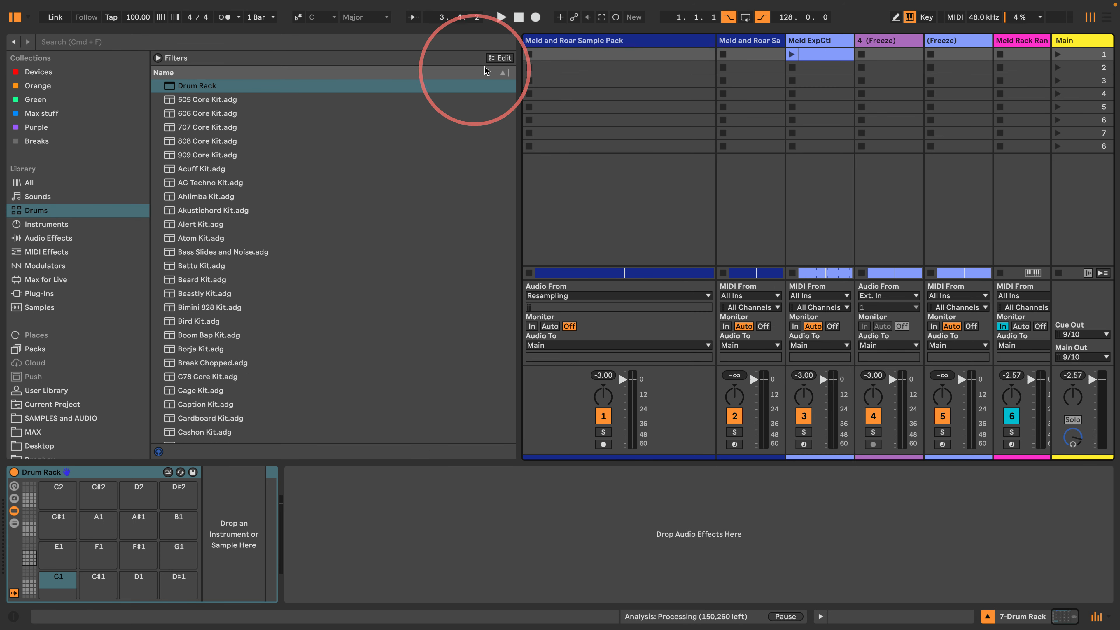
left_click_drag(711, 42, 611, 42)
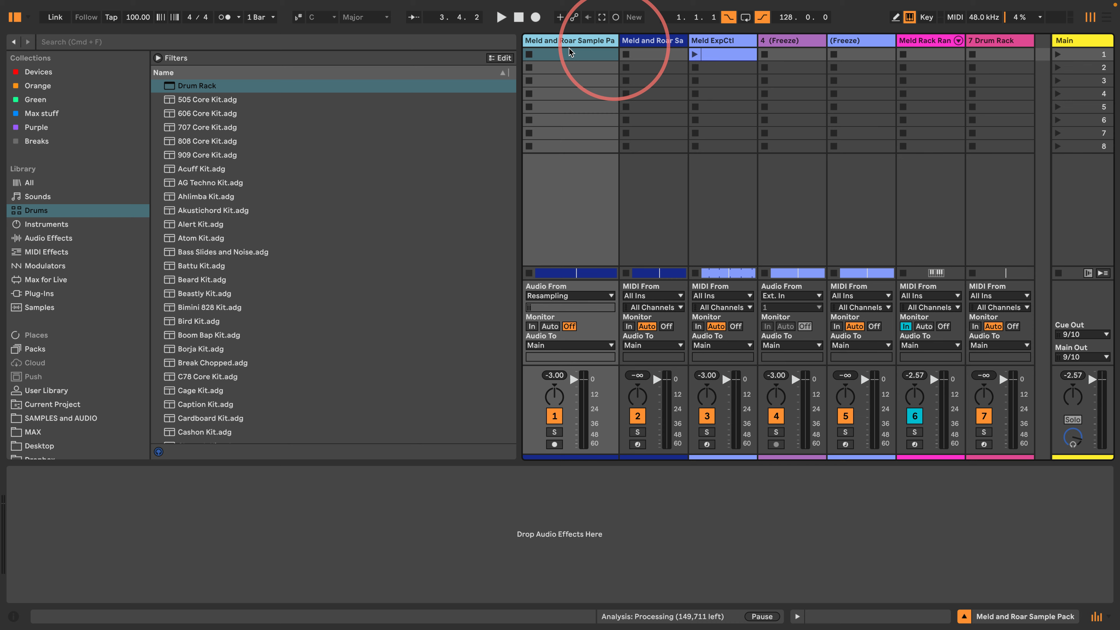
scroll(860, 97, "right", 2)
left_click(966, 56)
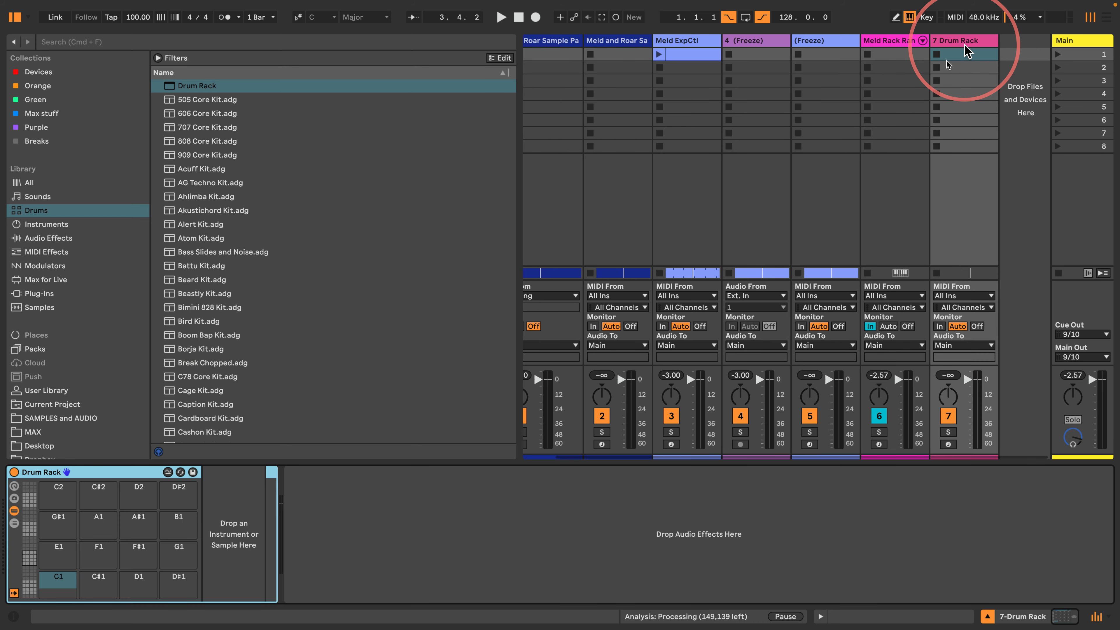
Find DS Kick among the instruments and load it onto the Drum Rack's C1 pad.
left_click(34, 225)
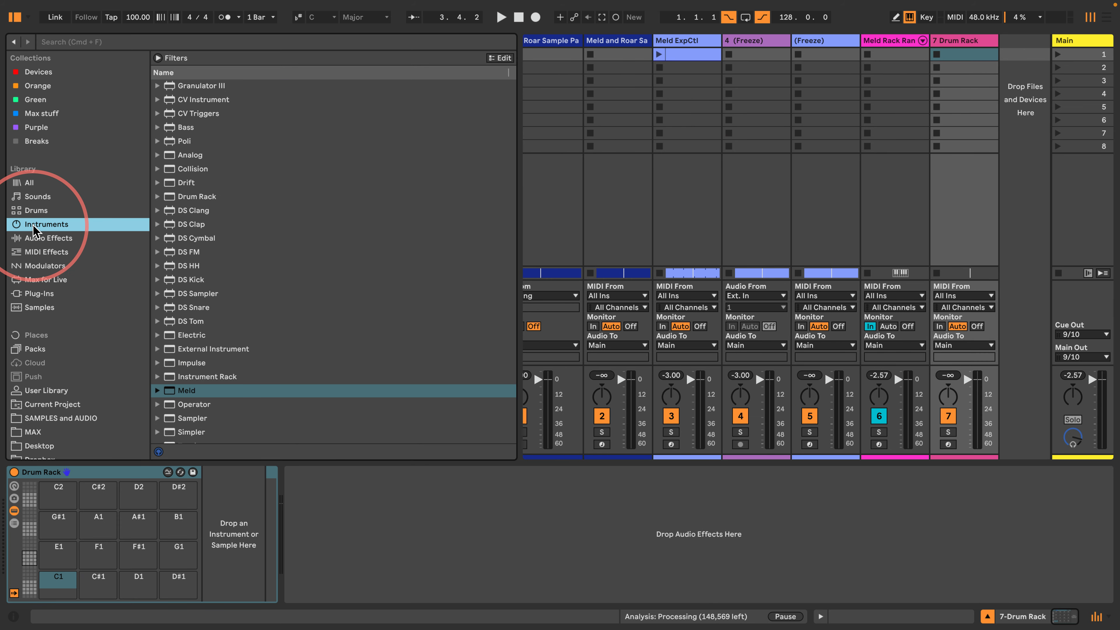
left_click(30, 250)
left_click(31, 238)
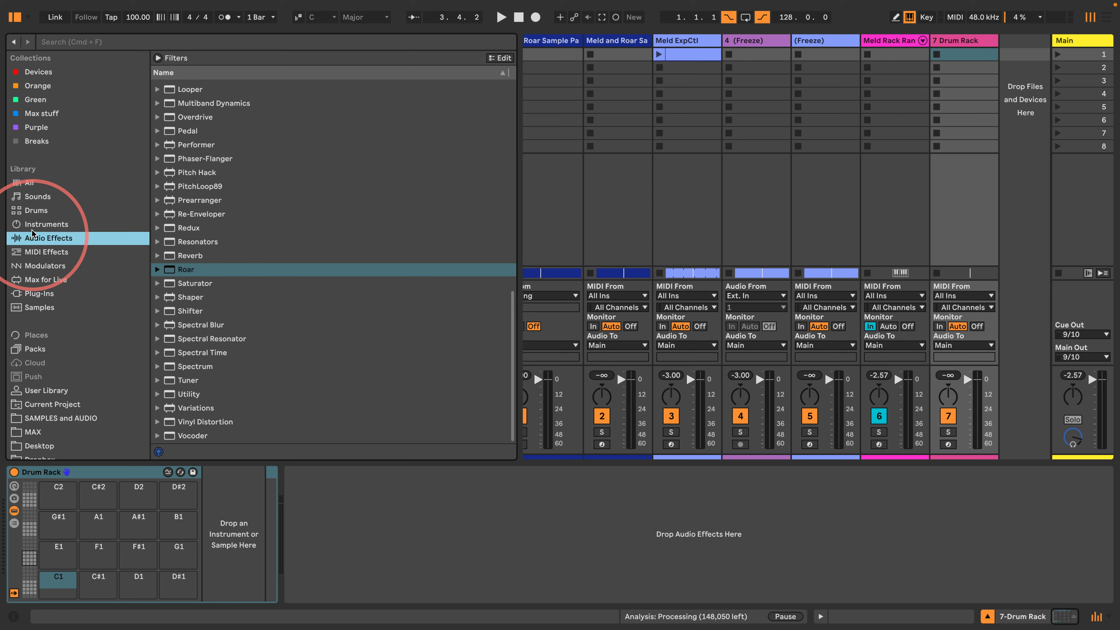
left_click(32, 224)
left_click_drag(163, 283, 52, 581)
left_click(53, 582)
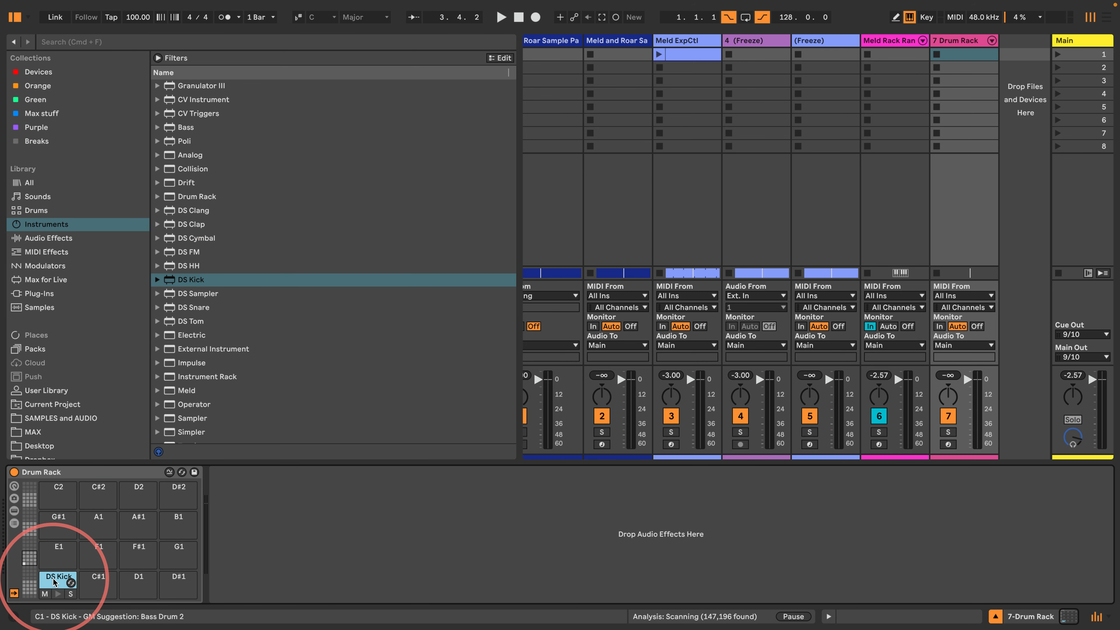
Create a one-bar drum clip with a DS Kick note on beat 1, set the tempo to 140 BPM and launch the clip.
double_click(963, 54)
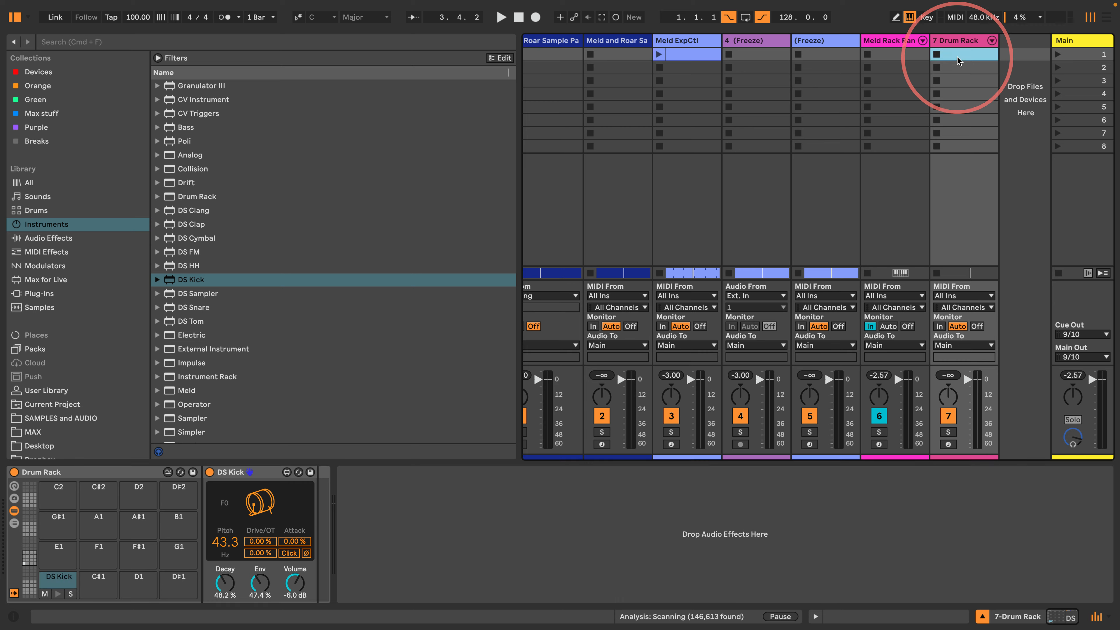
double_click(326, 503)
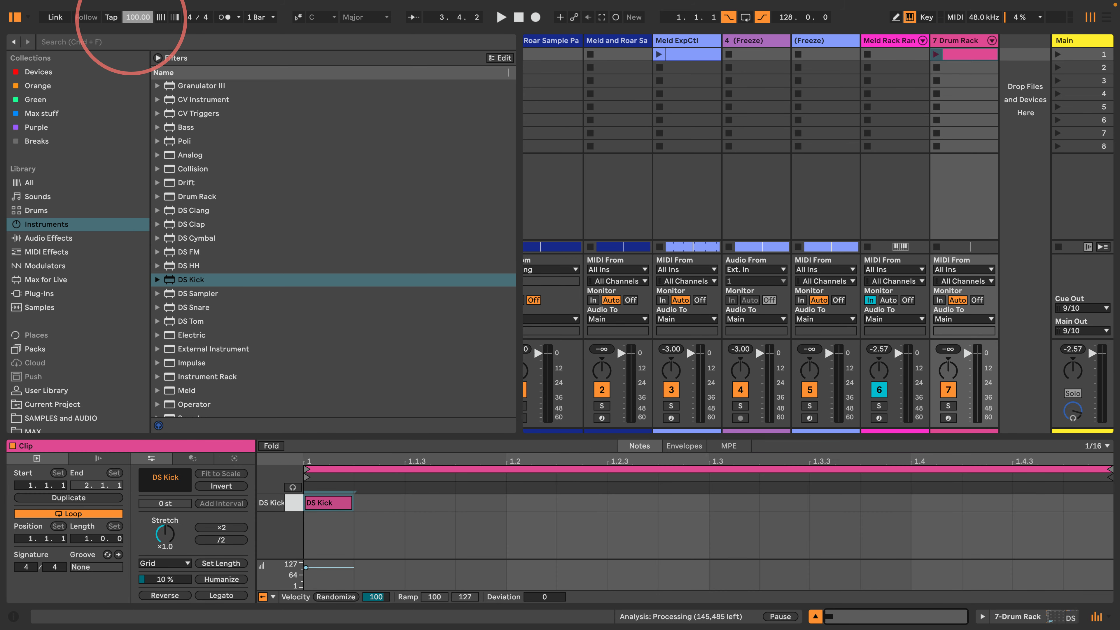
left_click(936, 54)
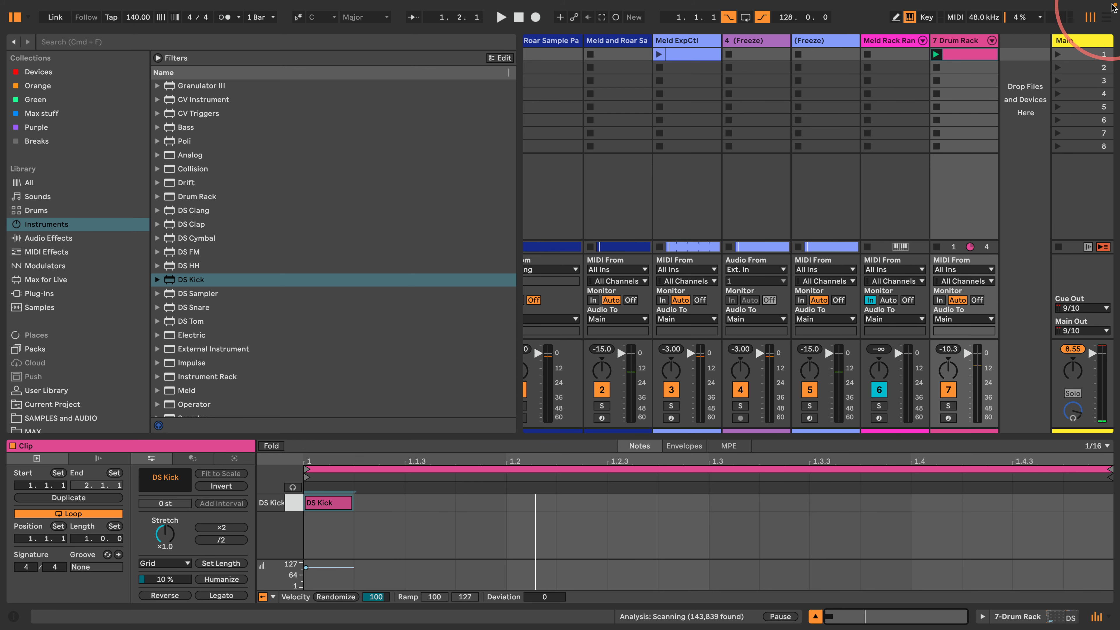
Narrow the browser and deactivate tracks 1 to 6 so that only the Drum Rack track plays.
left_click(810, 390)
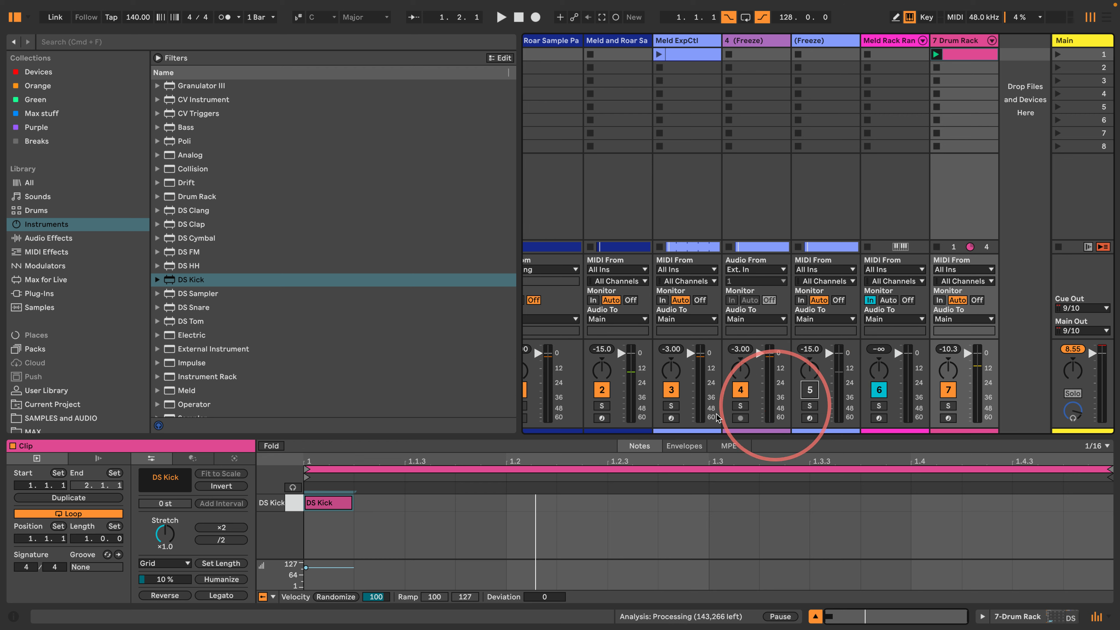
left_click(741, 390)
left_click(671, 390)
left_click(602, 390)
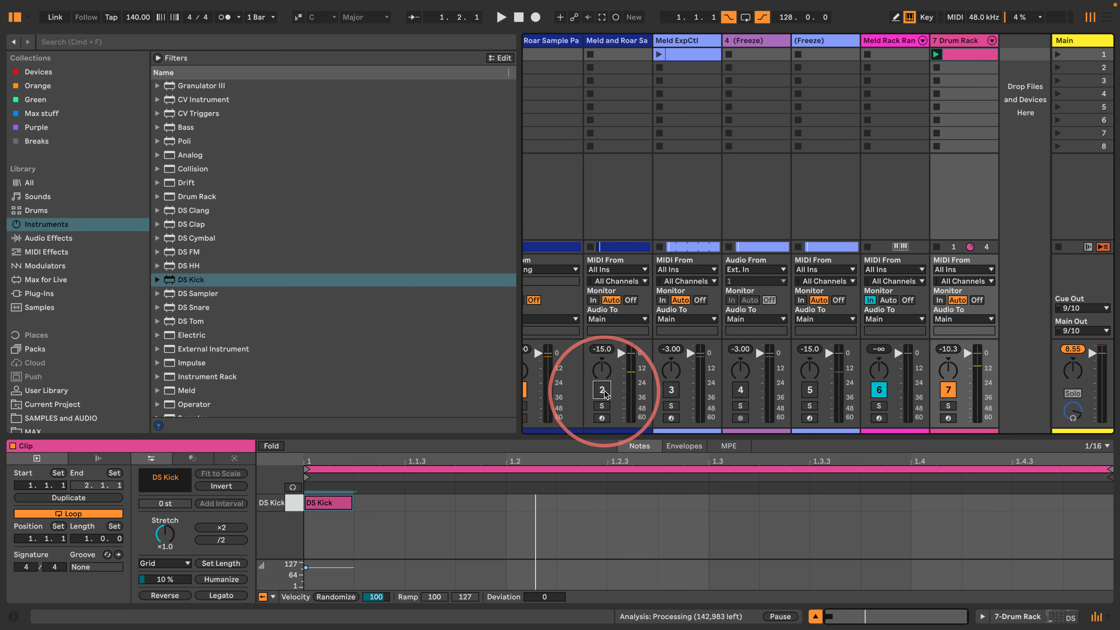
left_click_drag(519, 371, 329, 371)
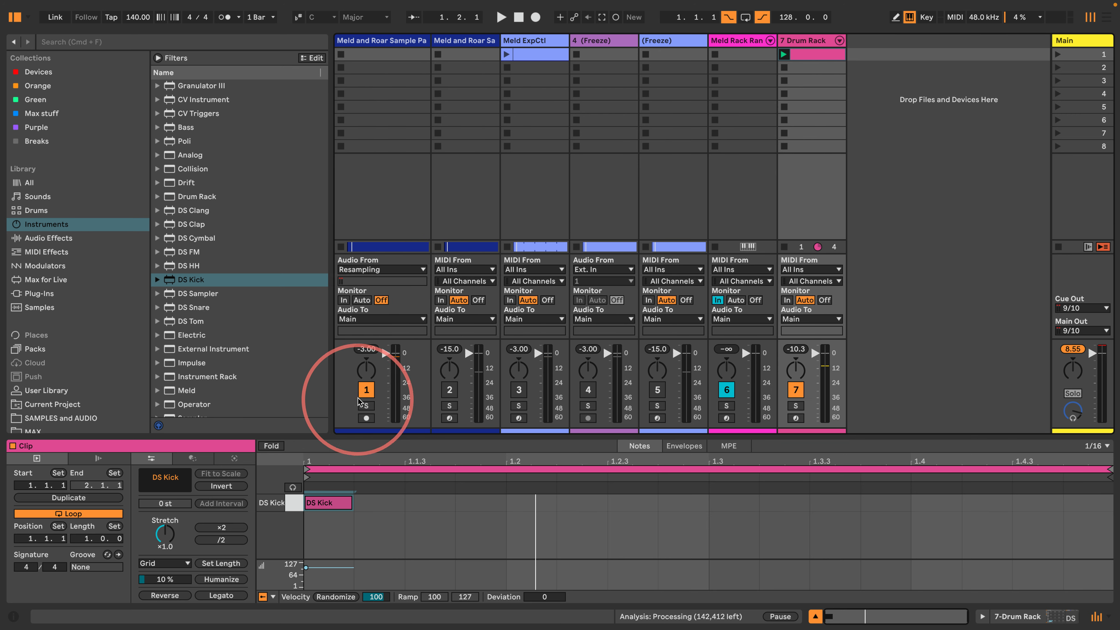
left_click(366, 390)
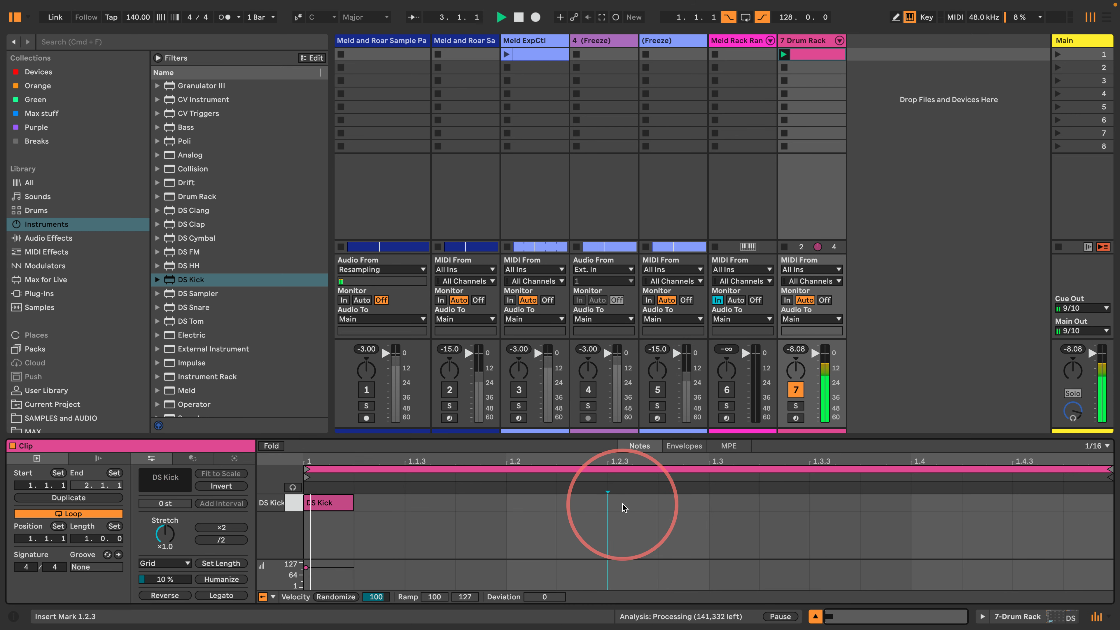
Add a second DS Kick note at 1.2.3 in the drum clip.
double_click(631, 503)
left_click(815, 31)
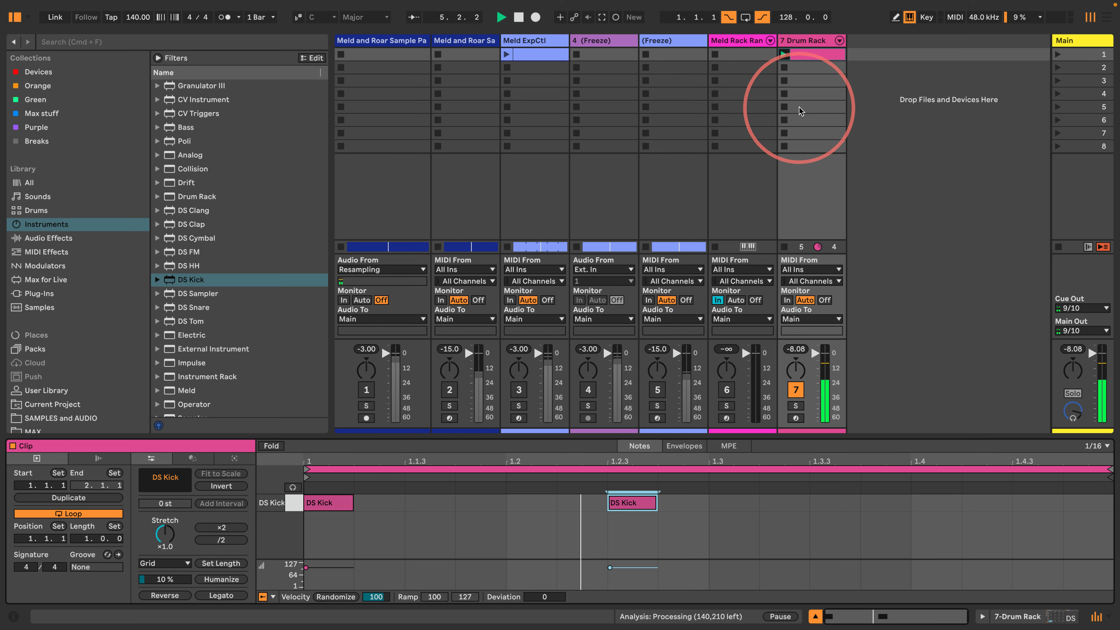
Load DS Clap onto the Drum Rack's C#1 pad and replace it with DS Snare.
double_click(829, 41)
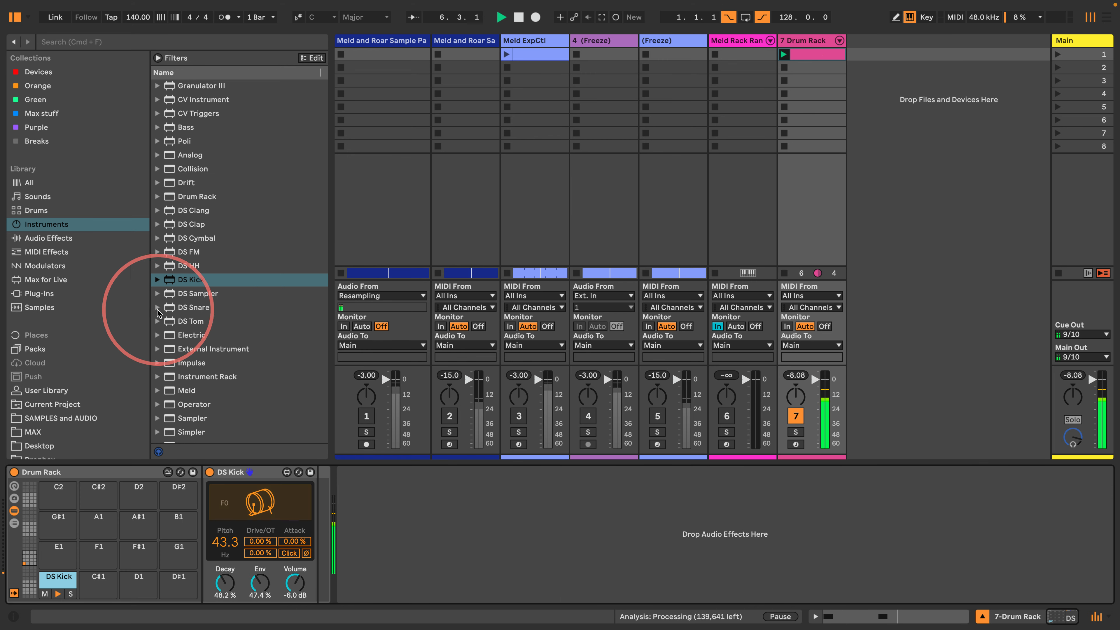
left_click_drag(171, 227, 98, 582)
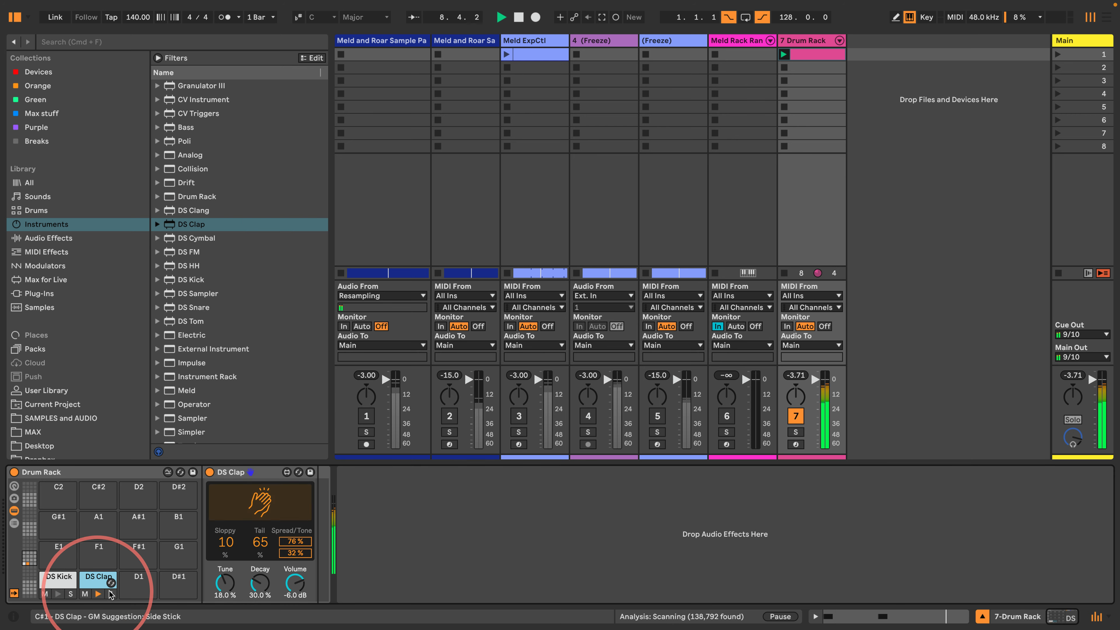
left_click_drag(225, 473, 97, 576)
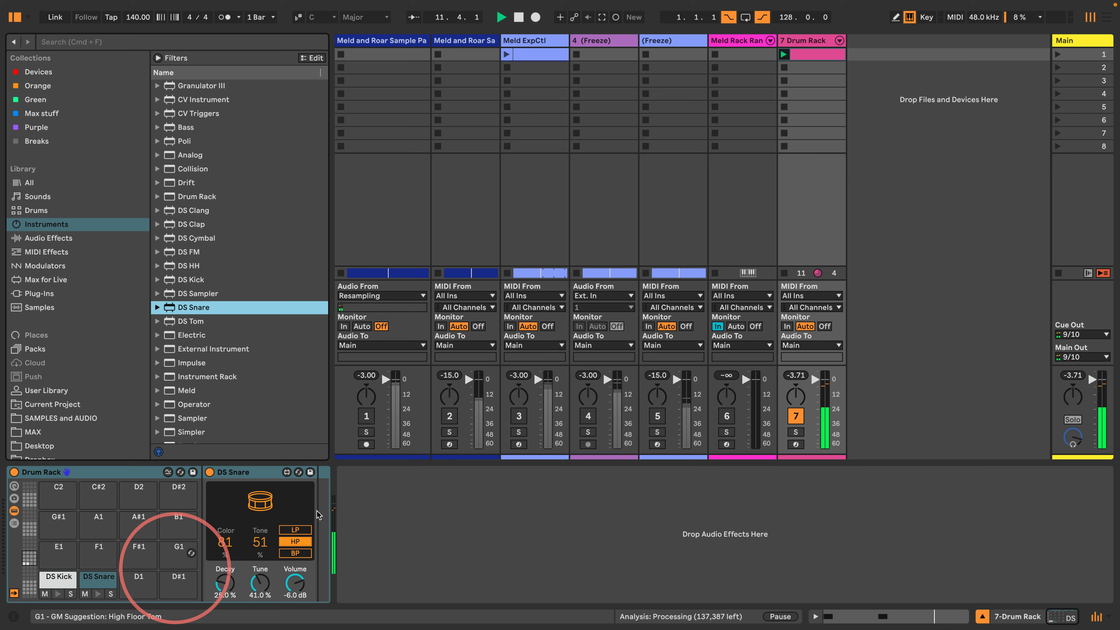
Add a DS Snare note at 1.4 in the drum clip.
left_click(816, 53)
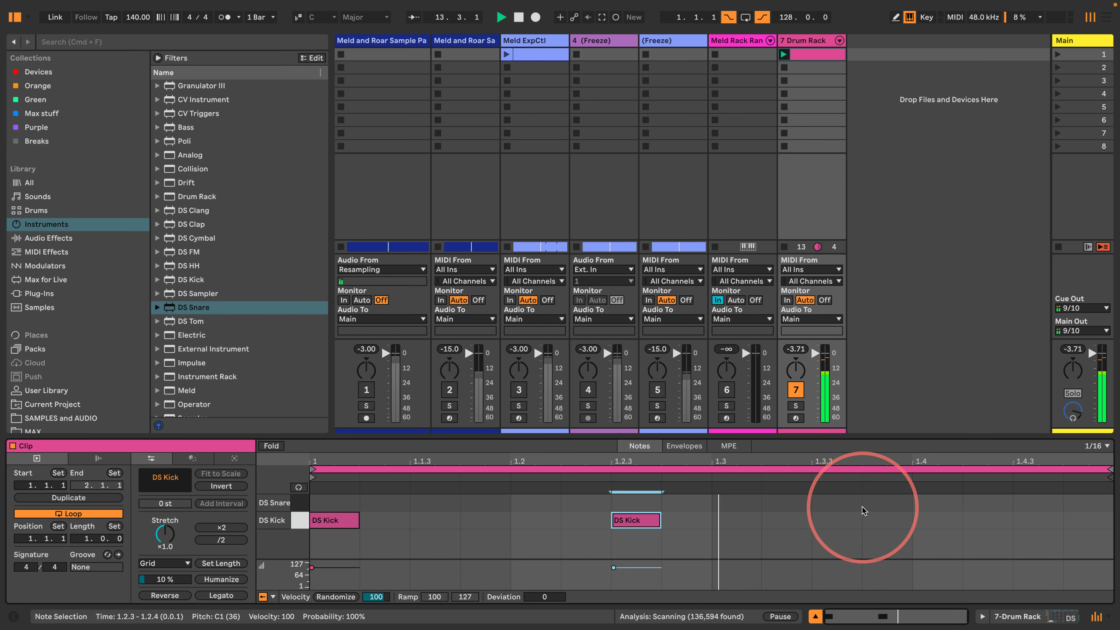
double_click(924, 503)
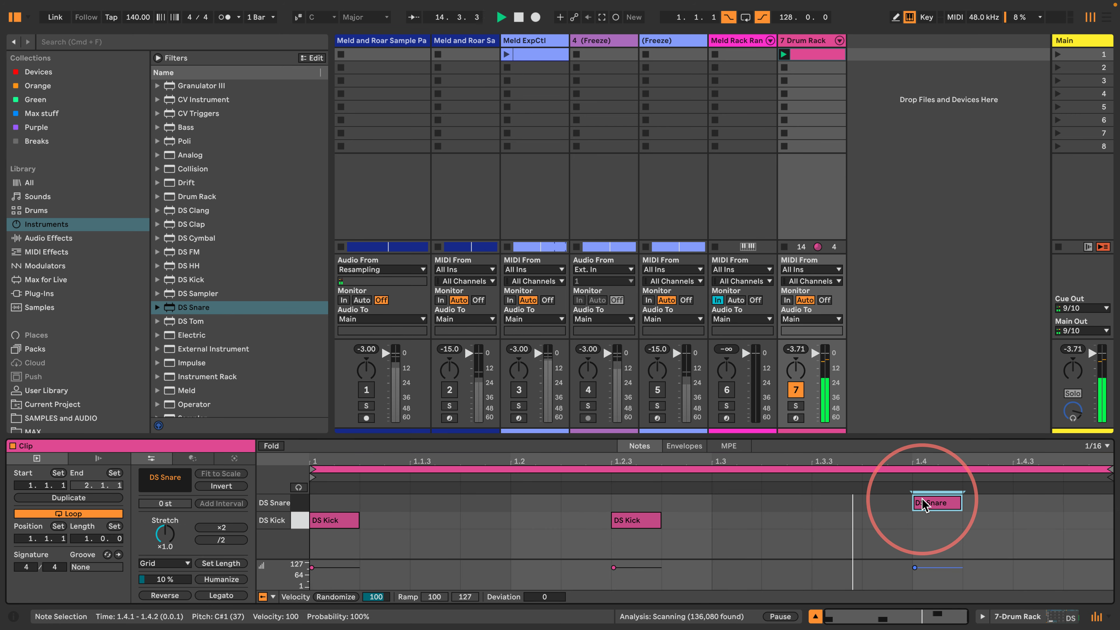
Return to the Drum Rack devices and load an empty Sampler onto the D1 pad.
left_click(983, 617)
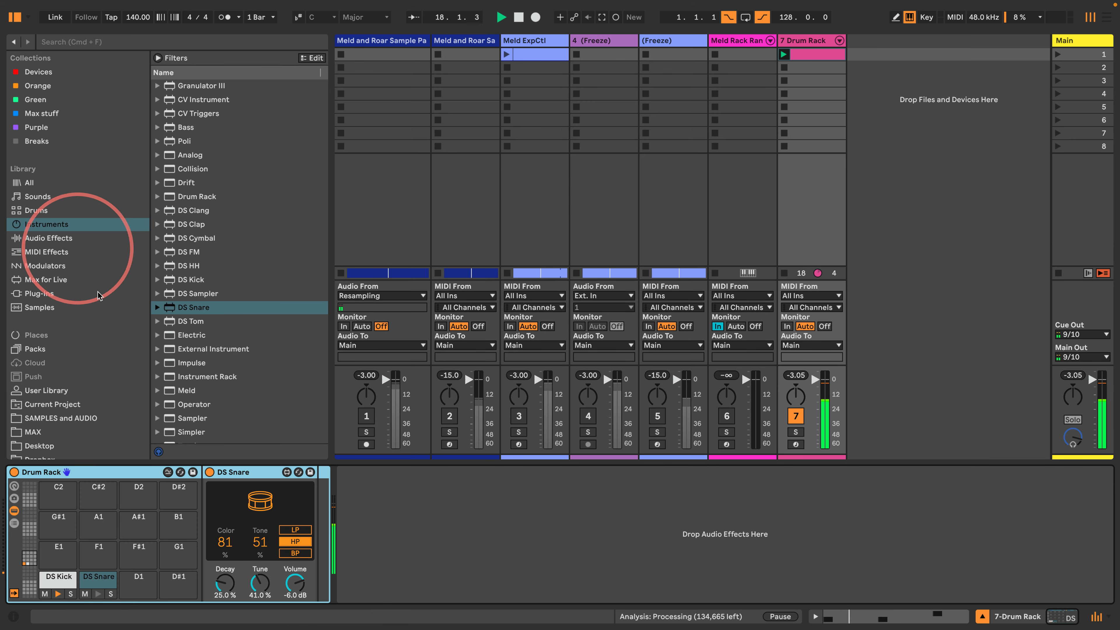
scroll(175, 350, "down", 2)
left_click_drag(177, 394, 157, 593)
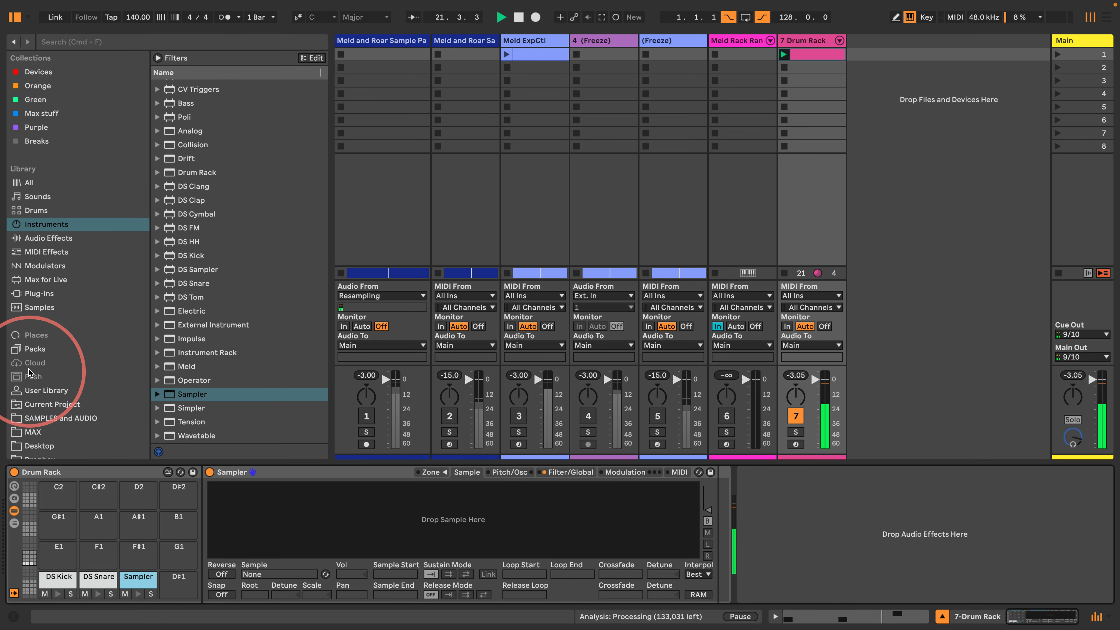
Widen the browser and open the Samples > Processed > Crop folder of the current project.
left_click(38, 392)
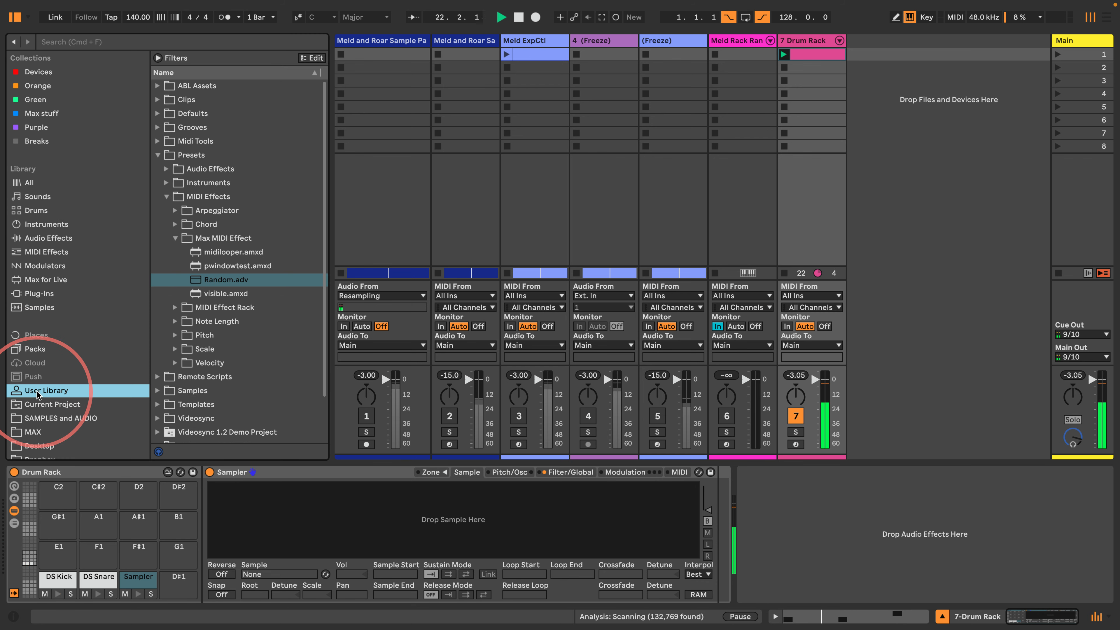
left_click(46, 409)
left_click_drag(331, 181, 444, 176)
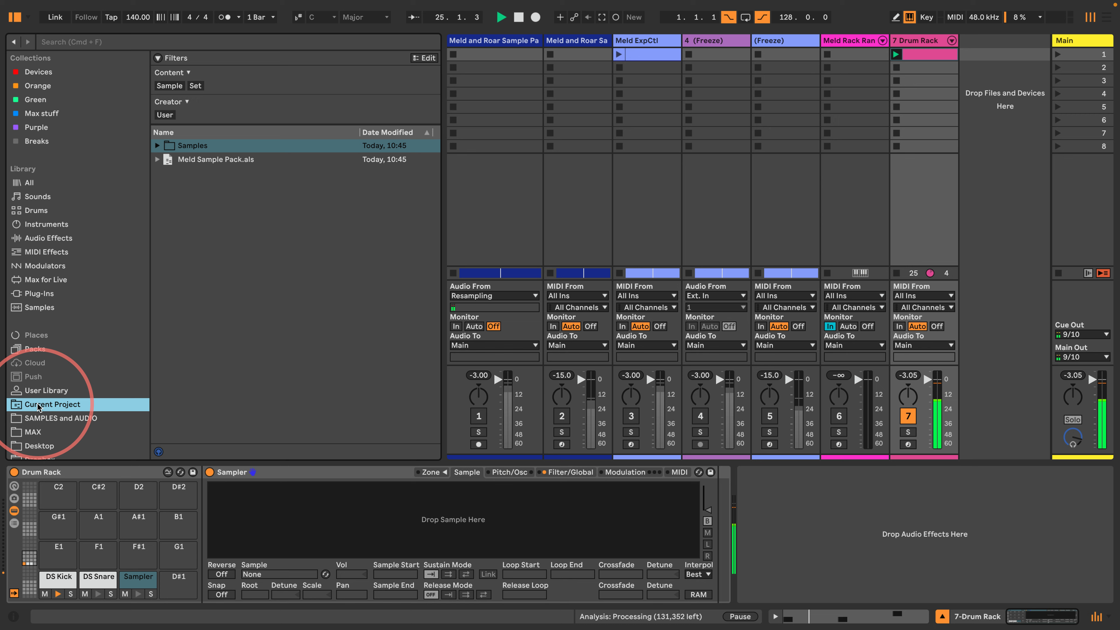
left_click(157, 145)
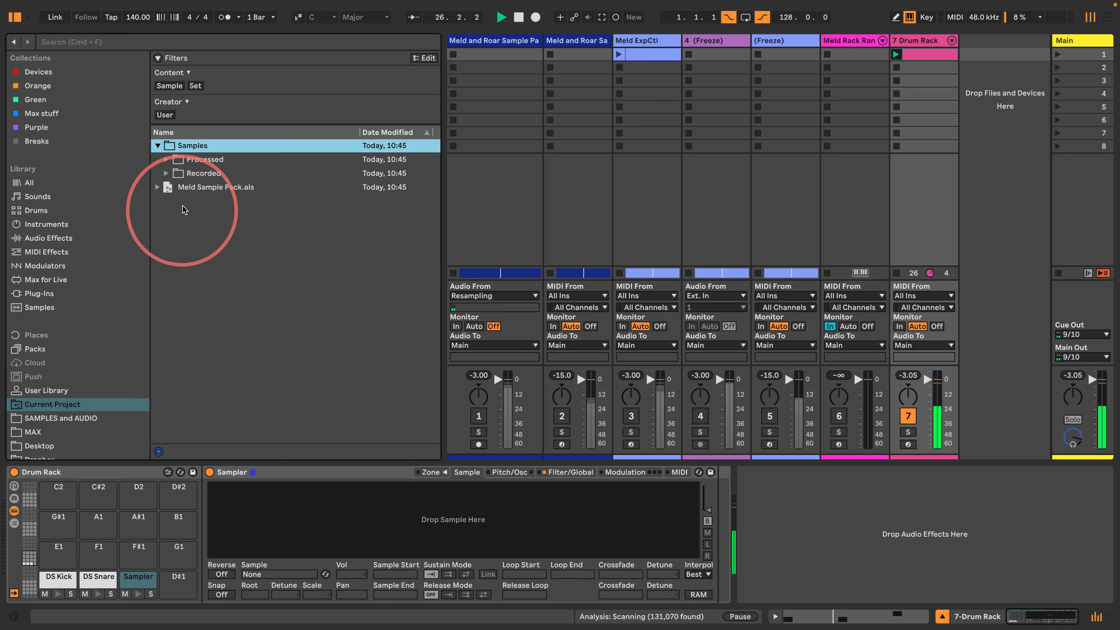
left_click(165, 159)
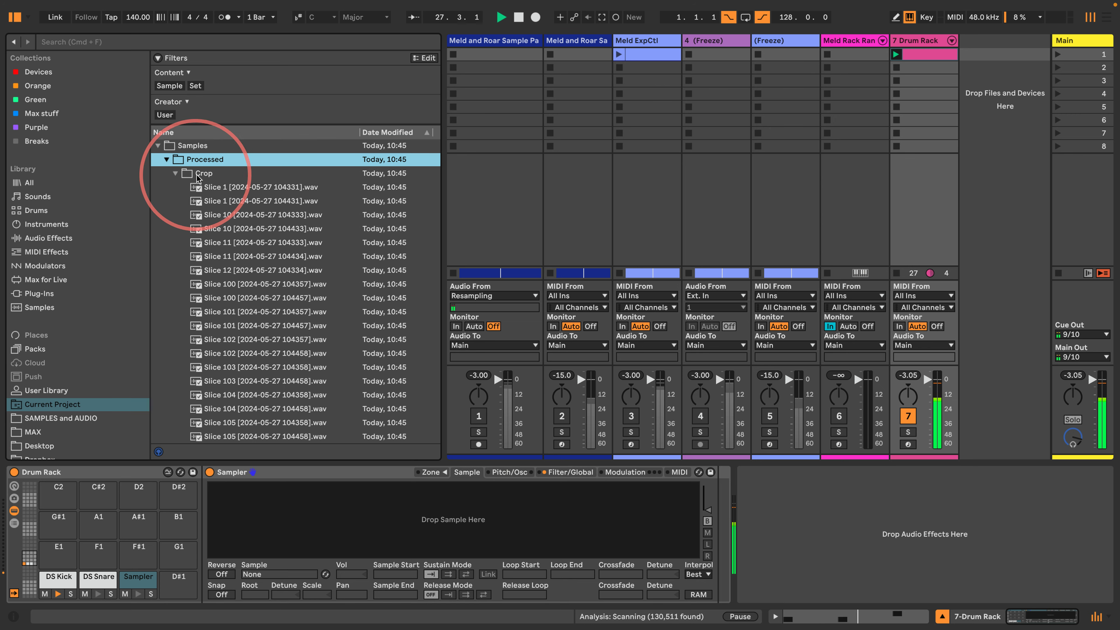
Preview the first Slice 1 sample, stop playback, and collapse and reopen the Crop folder.
left_click(230, 189)
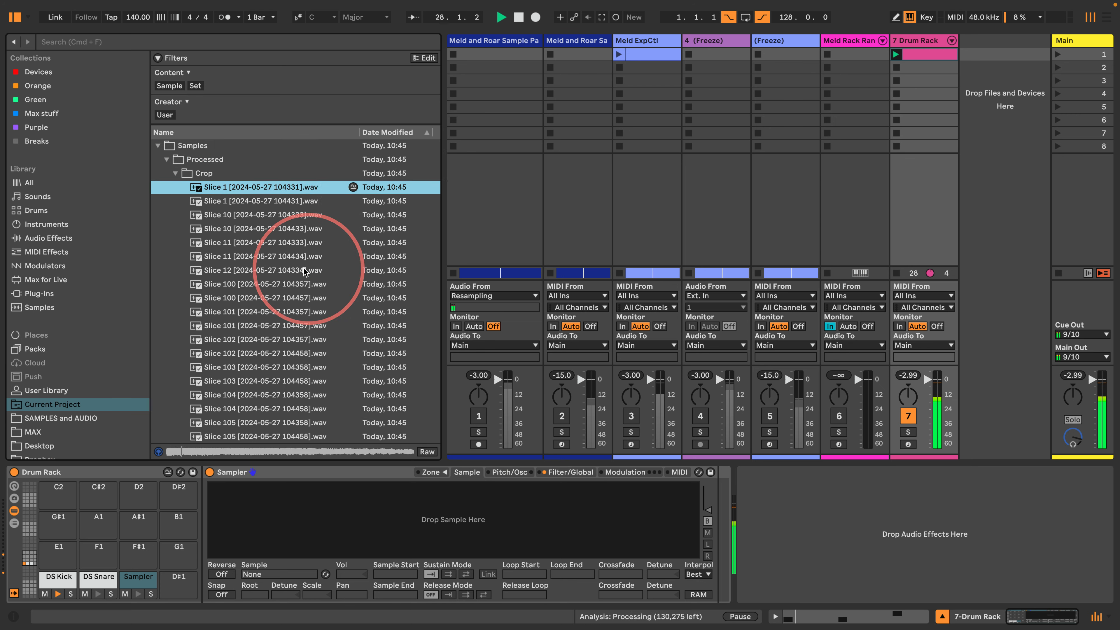
left_click(196, 188)
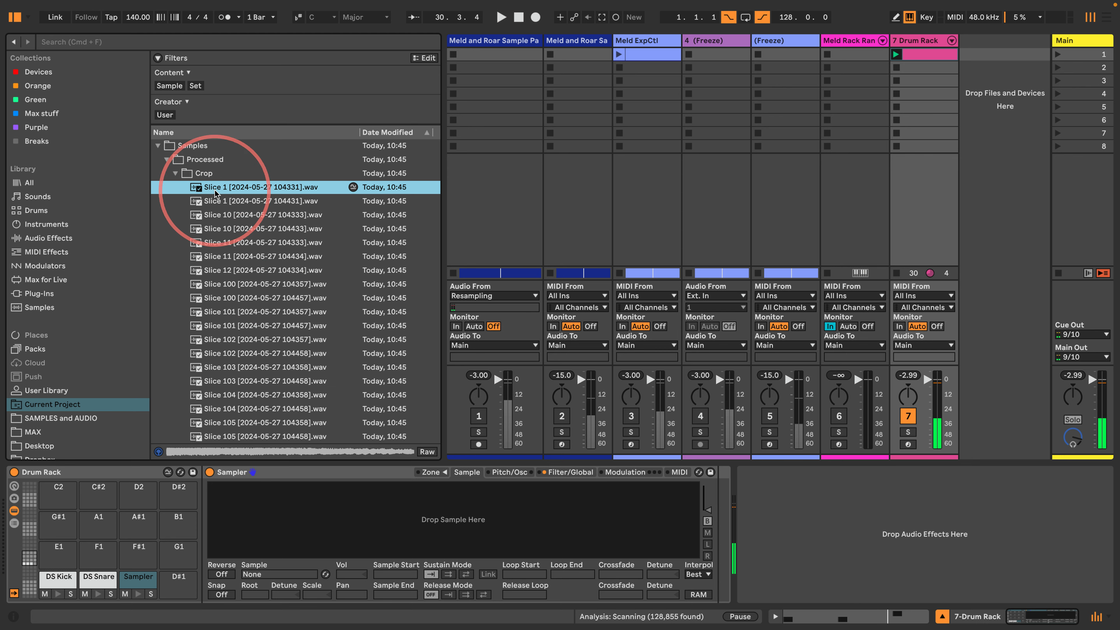
left_click(175, 174)
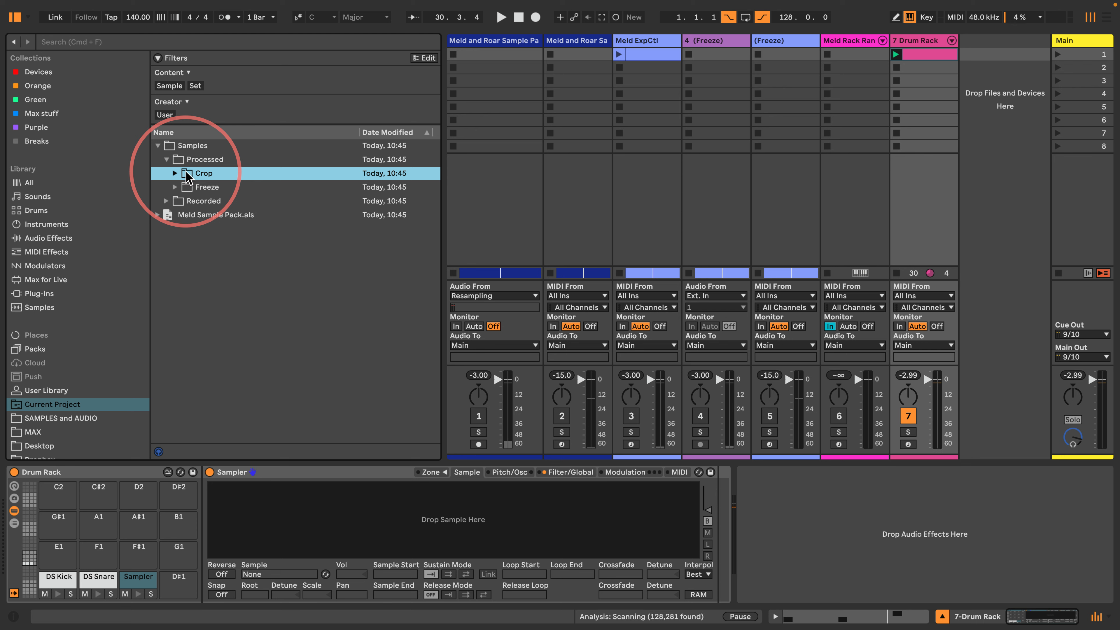
left_click(189, 176)
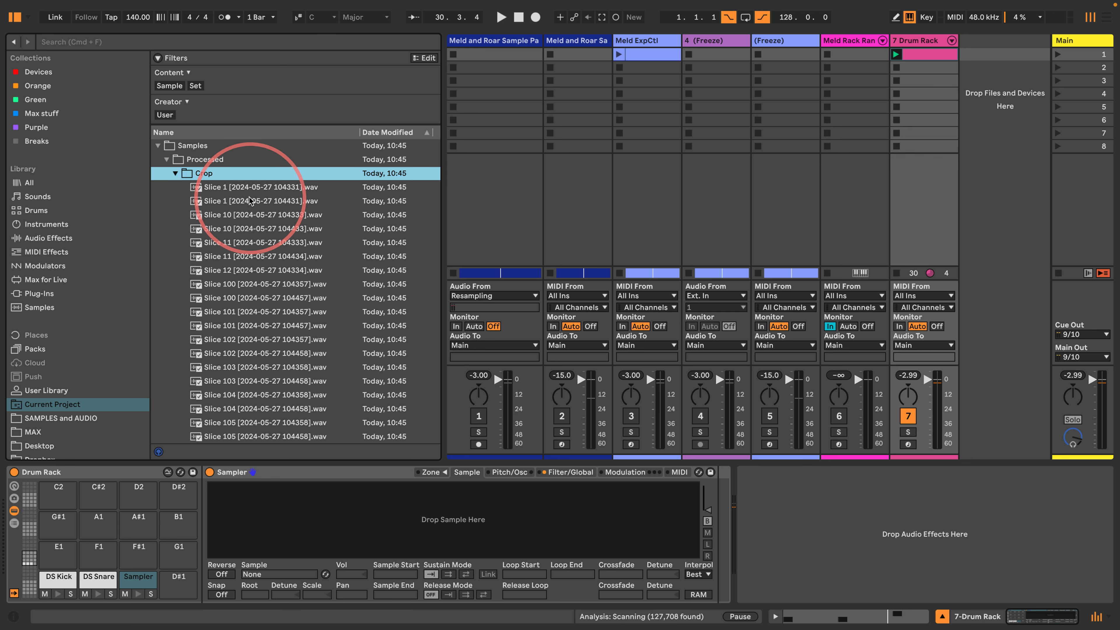
Sort the slices by date modified in both directions, widening the browser and checking the available columns.
left_click(392, 133)
left_click(392, 132)
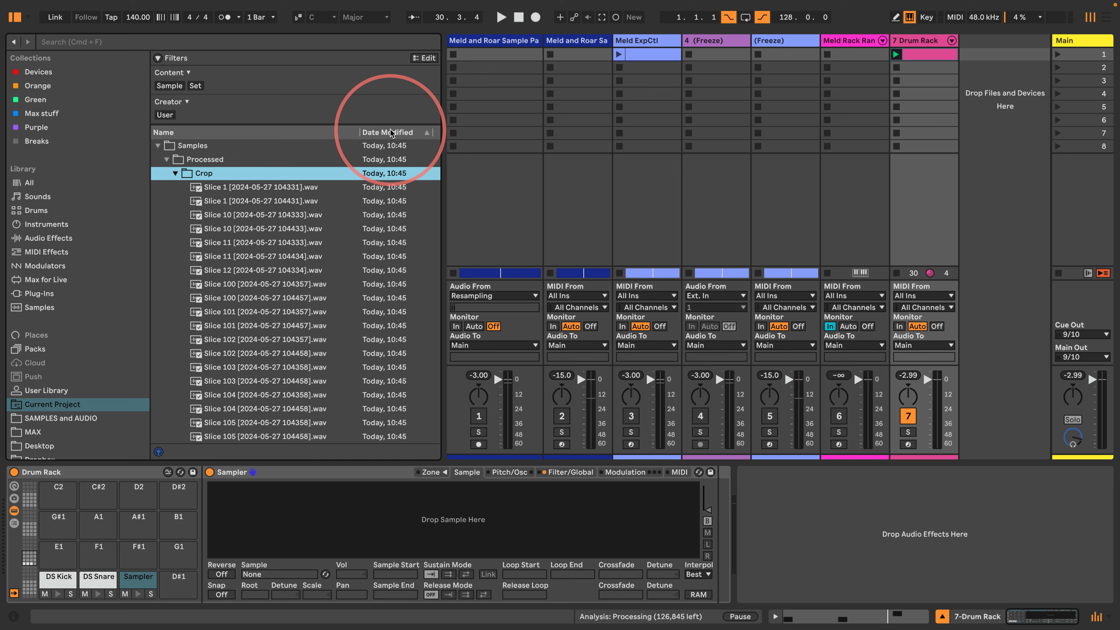
left_click(392, 133)
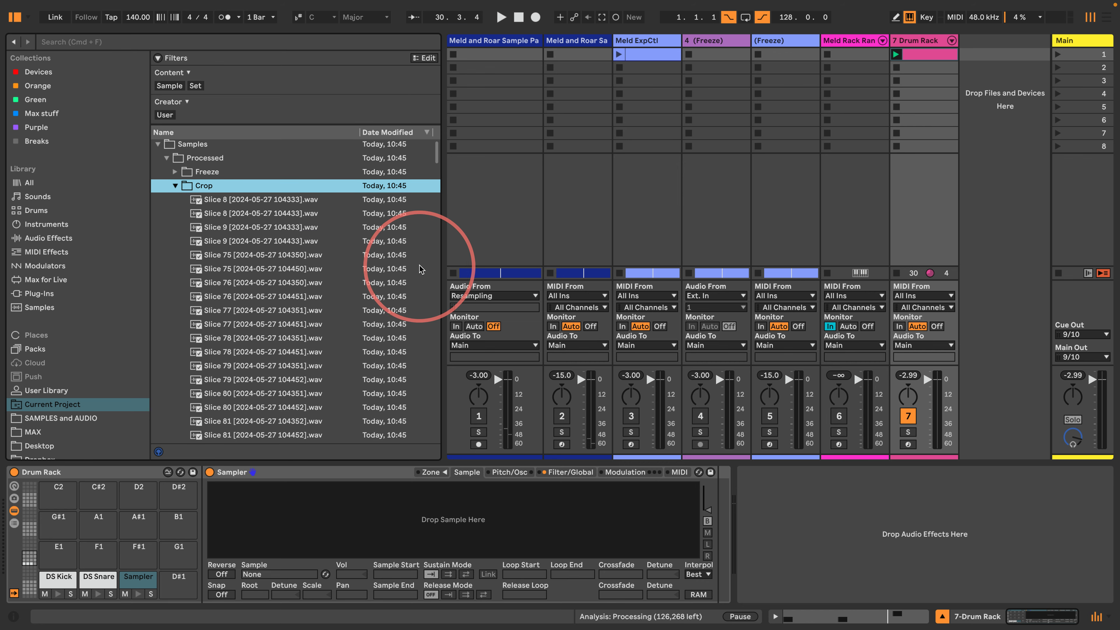
left_click_drag(442, 267, 677, 260)
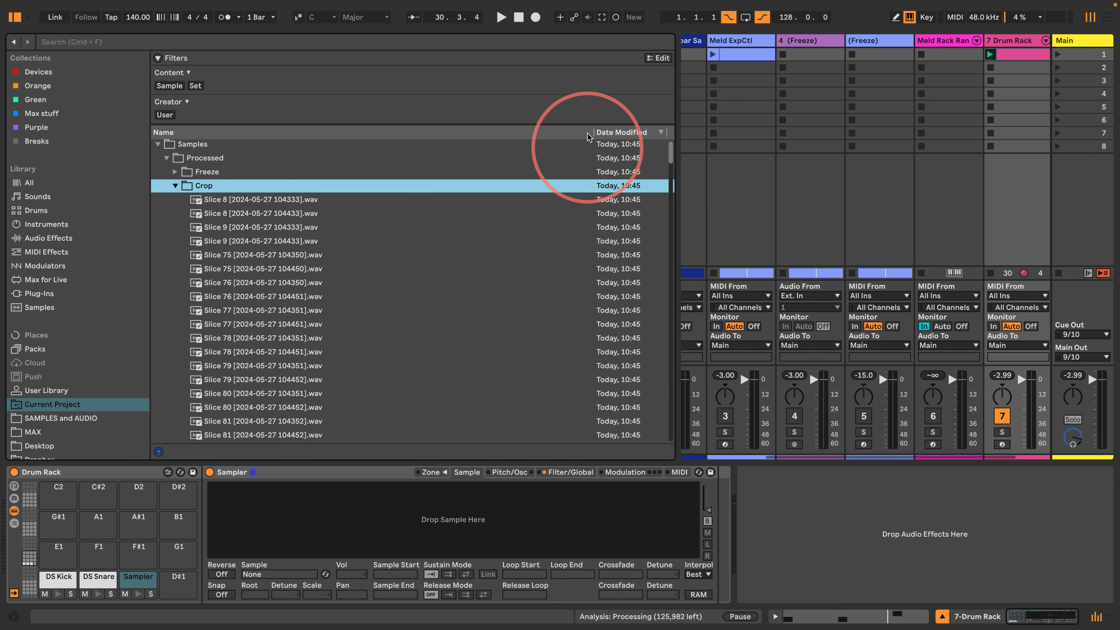
right_click(561, 133)
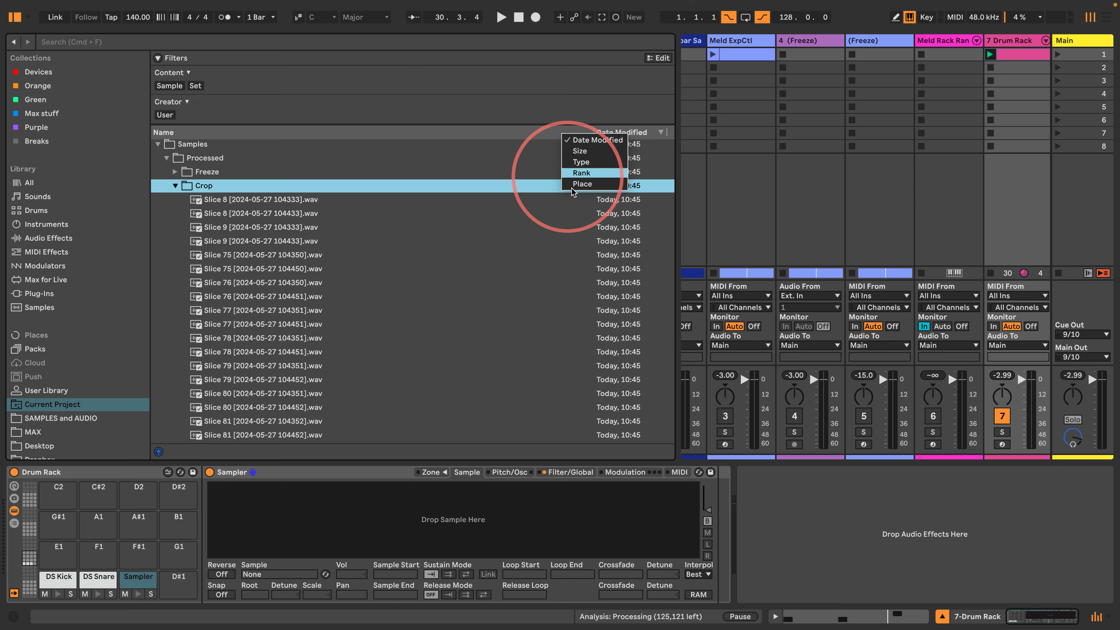
left_click(545, 132)
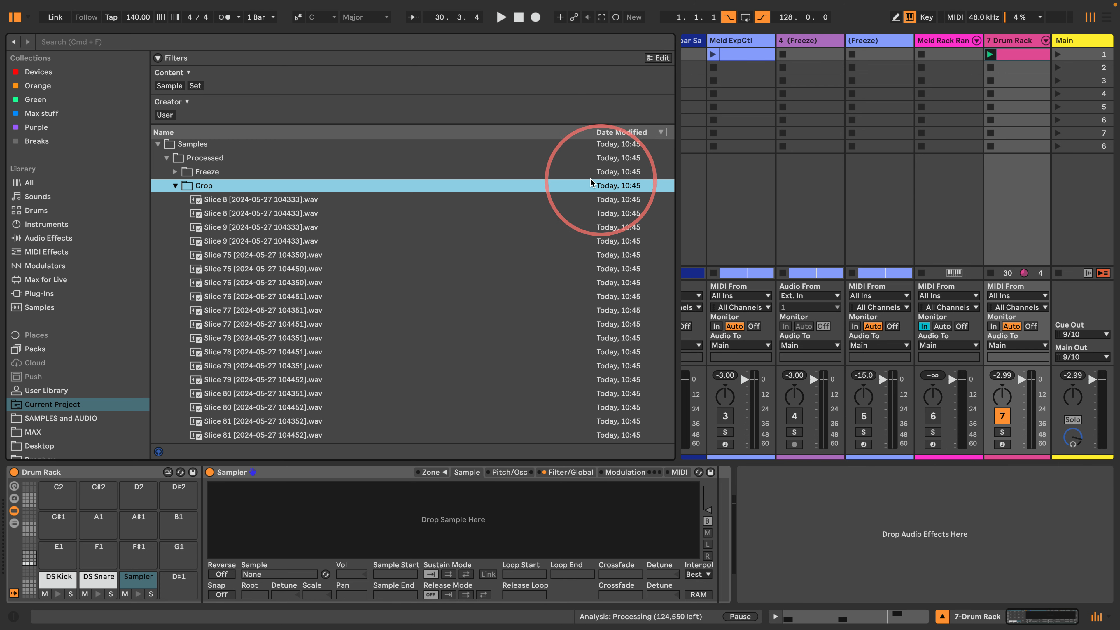
left_click(626, 132)
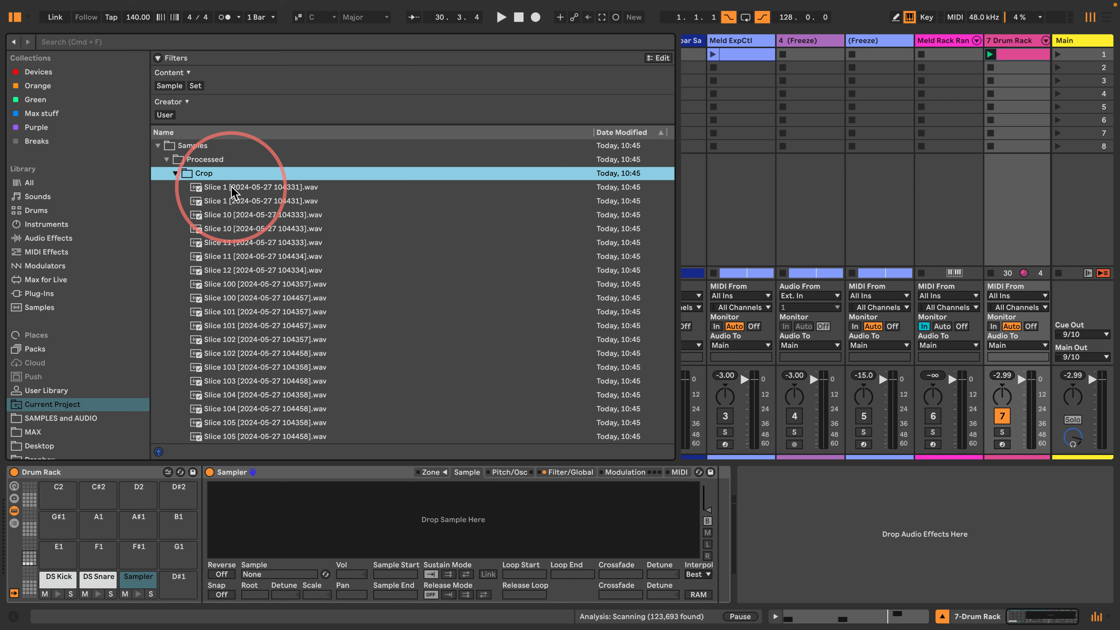
Select all the slice files in the Crop folder and load them into the empty Sampler on the D1 pad.
left_click(231, 187)
scroll(247, 366, "down", 20)
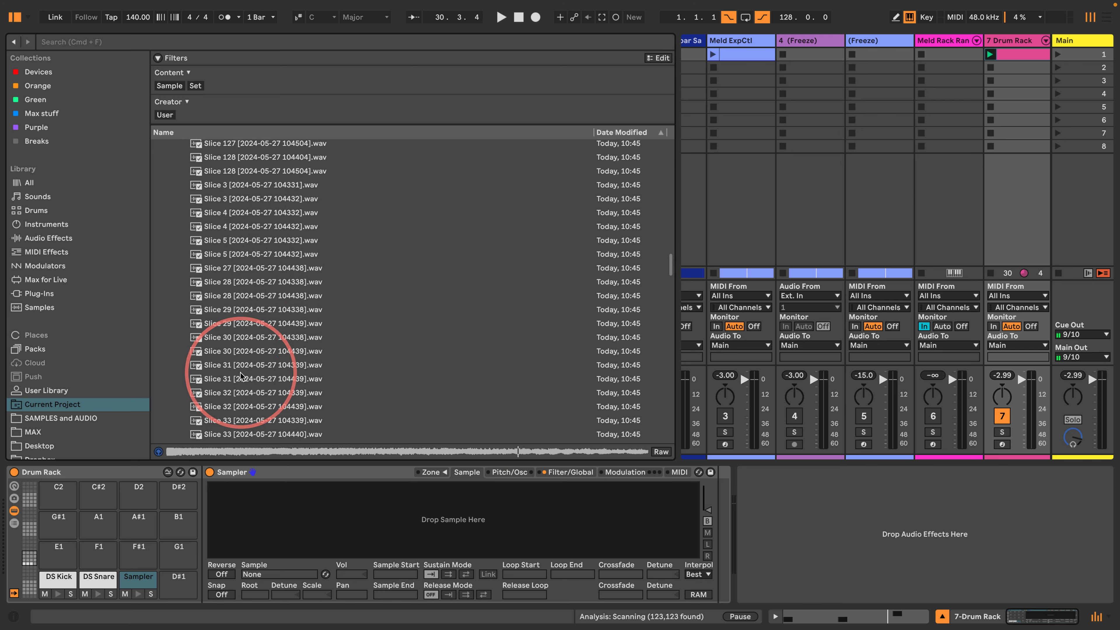
scroll(242, 372, "down", 20)
left_click(221, 408, "shift")
left_click_drag(220, 398, 400, 467)
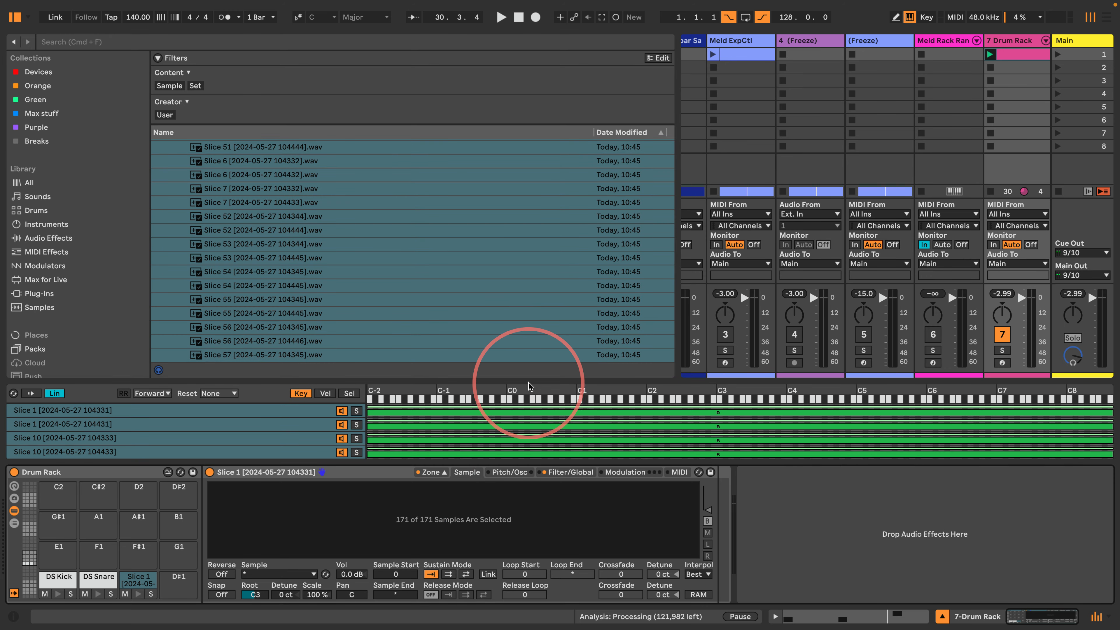
Enlarge the Sampler's zone editor and narrow the key range of all loaded samples to C3 only.
mouse_move(531, 387)
left_mouse_down()
mouse_move(525, 251)
mouse_move(489, 249)
mouse_move(364, 337)
left_mouse_up()
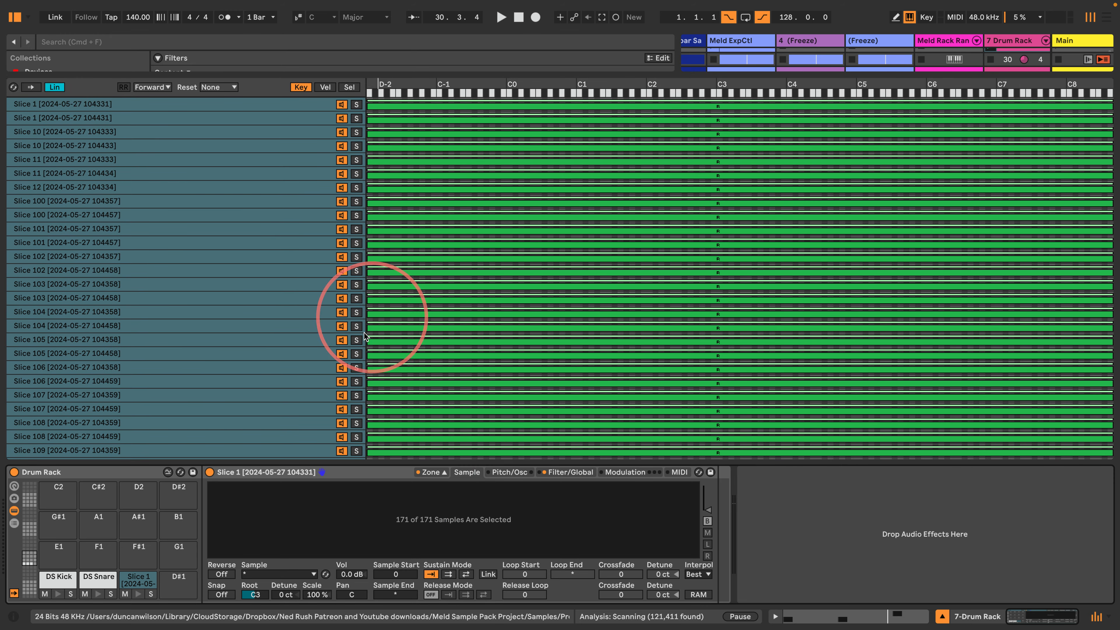
left_click_drag(364, 447, 718, 439)
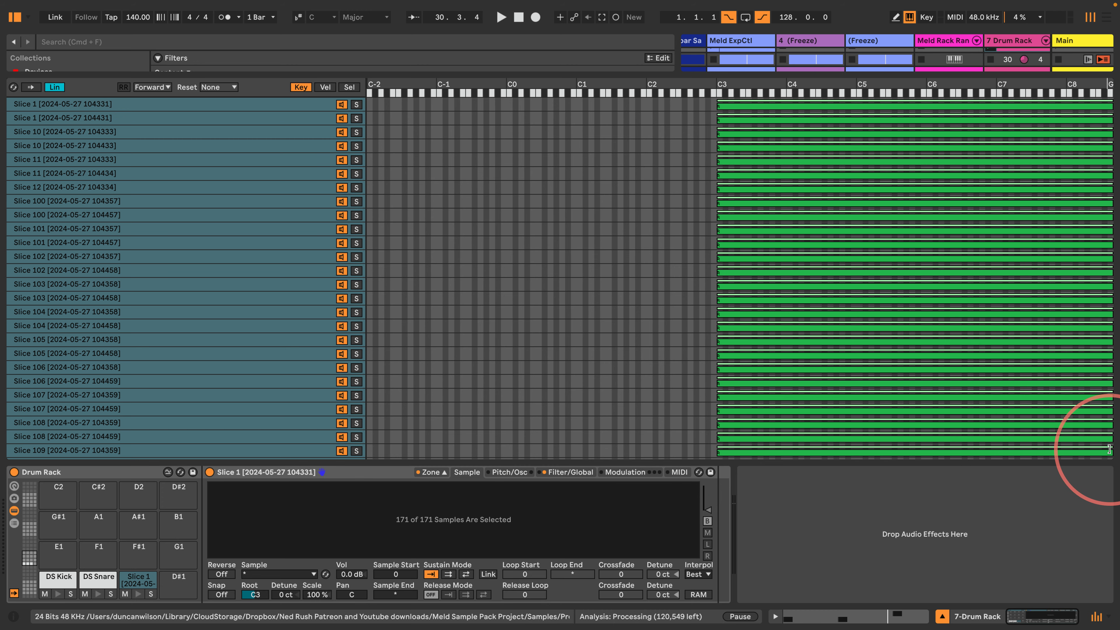
left_click_drag(1103, 441, 723, 437)
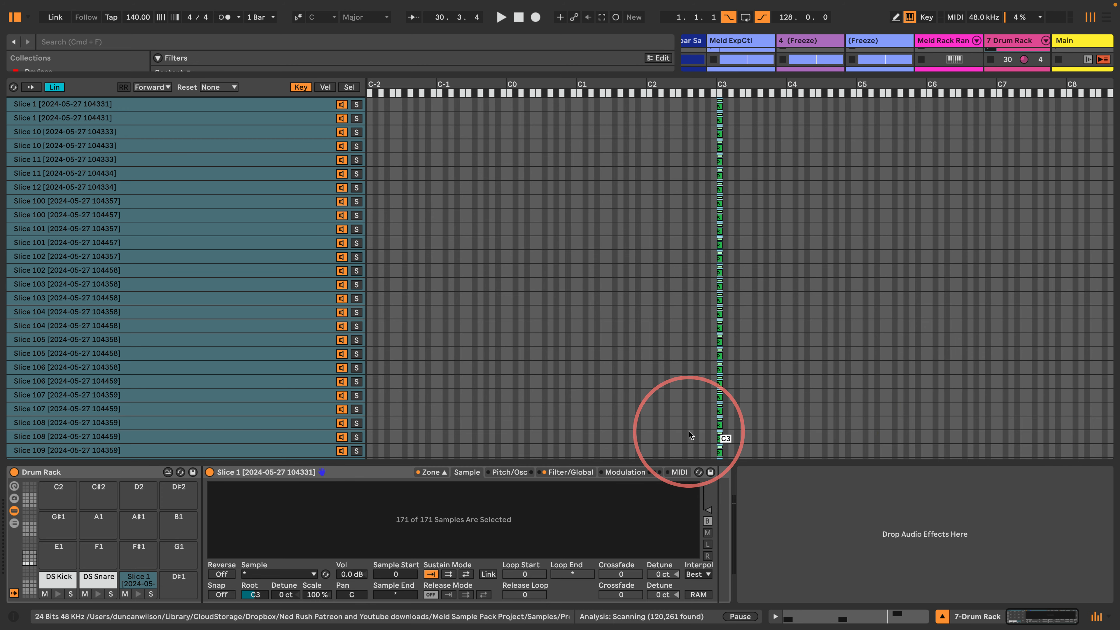
Display the velocity zones and distribute the ranges of all samples equally across the velocity scale.
left_click(327, 87)
right_click(222, 168)
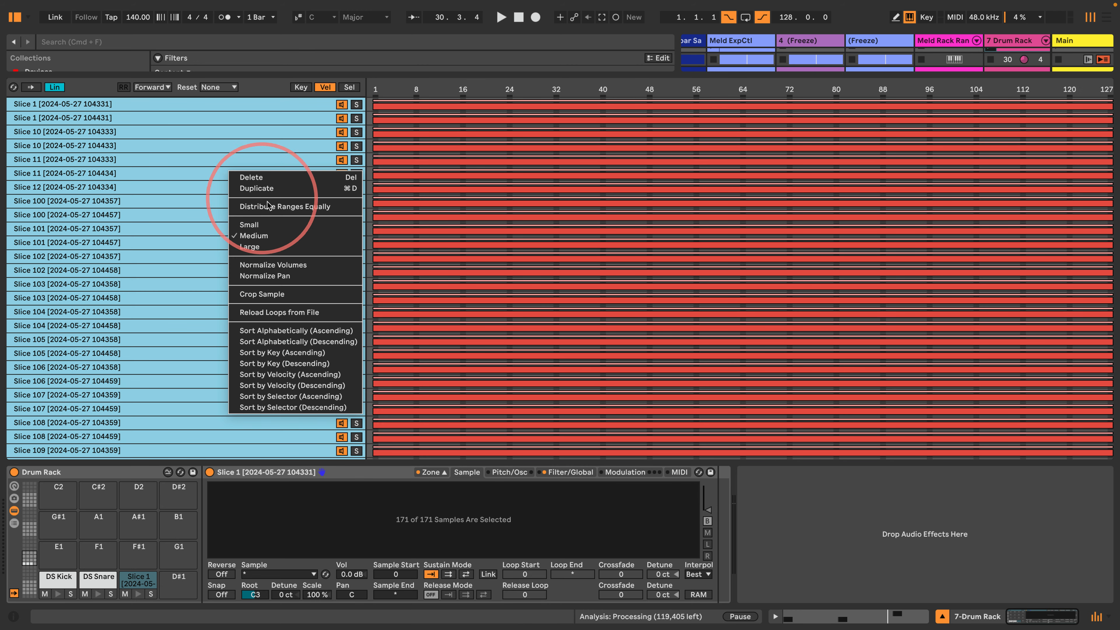
left_click(270, 209)
scroll(326, 258, "down", 20)
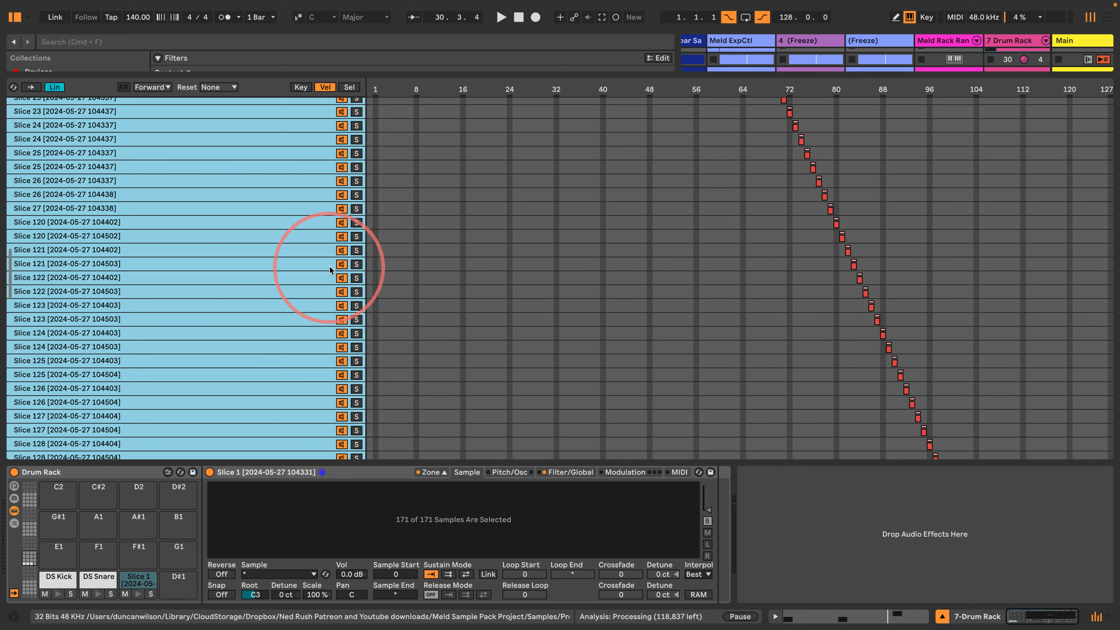
scroll(328, 264, "down", 10)
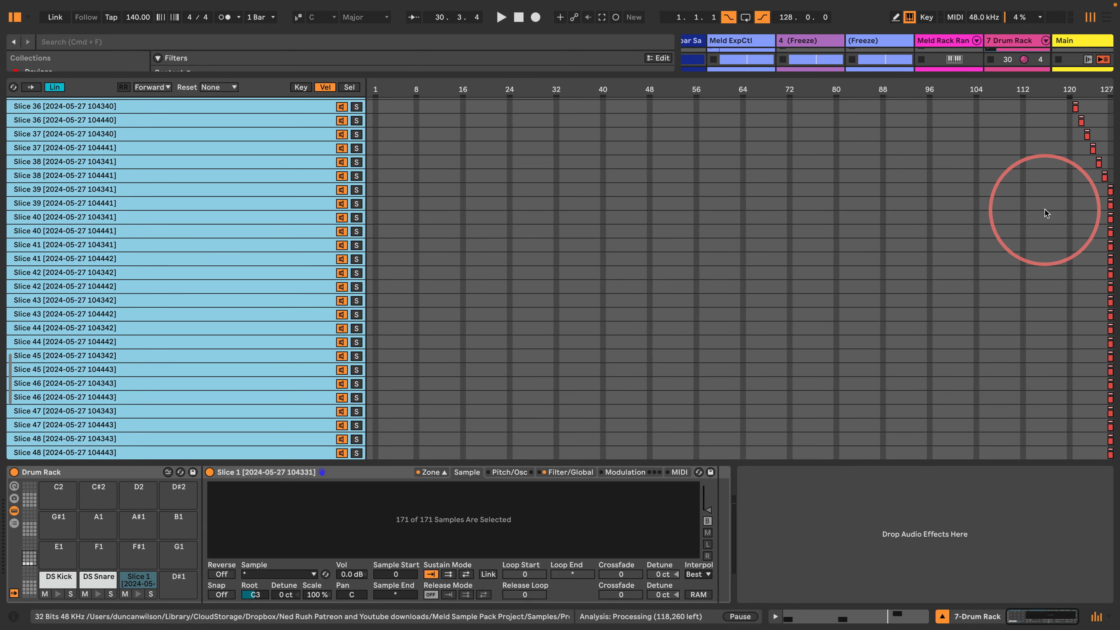
Delete the surplus samples stacked at velocity 127, keeping the first Slice 39 sample, and check the remaining zones.
left_click(1001, 207)
scroll(223, 331, "down", 8)
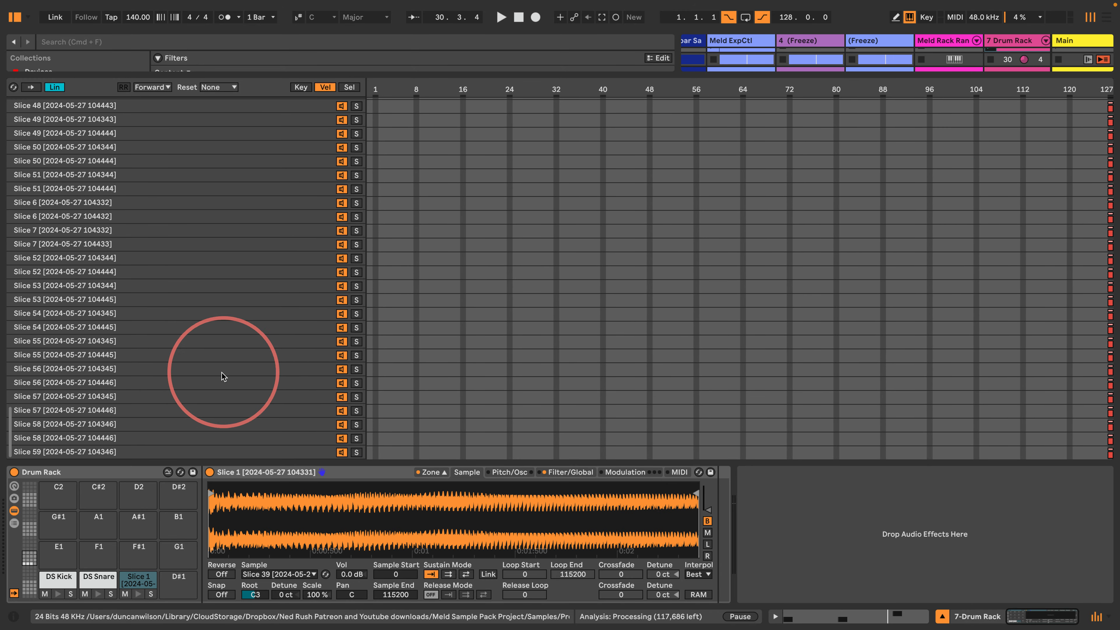
left_click(189, 451, "shift")
key("Delete")
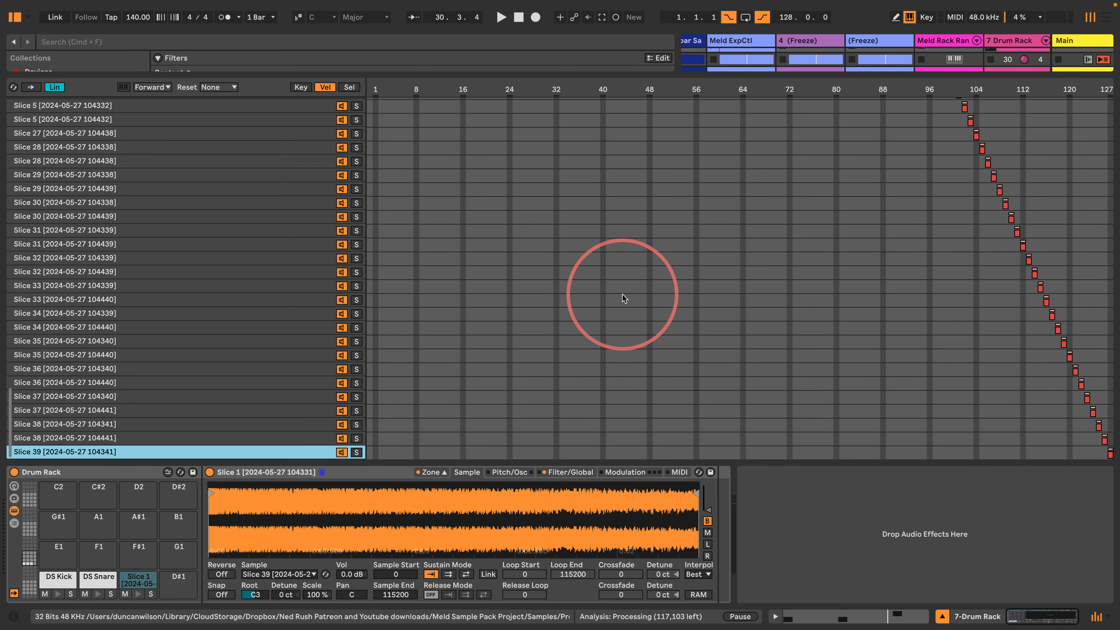
scroll(568, 288, "down", 15)
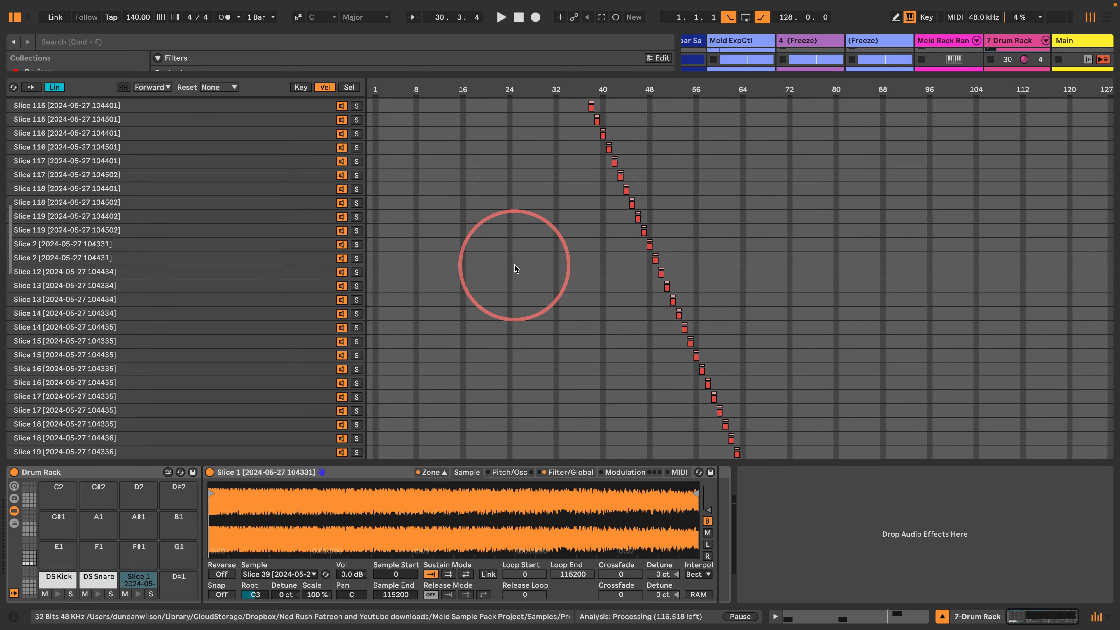
scroll(490, 262, "up", 15)
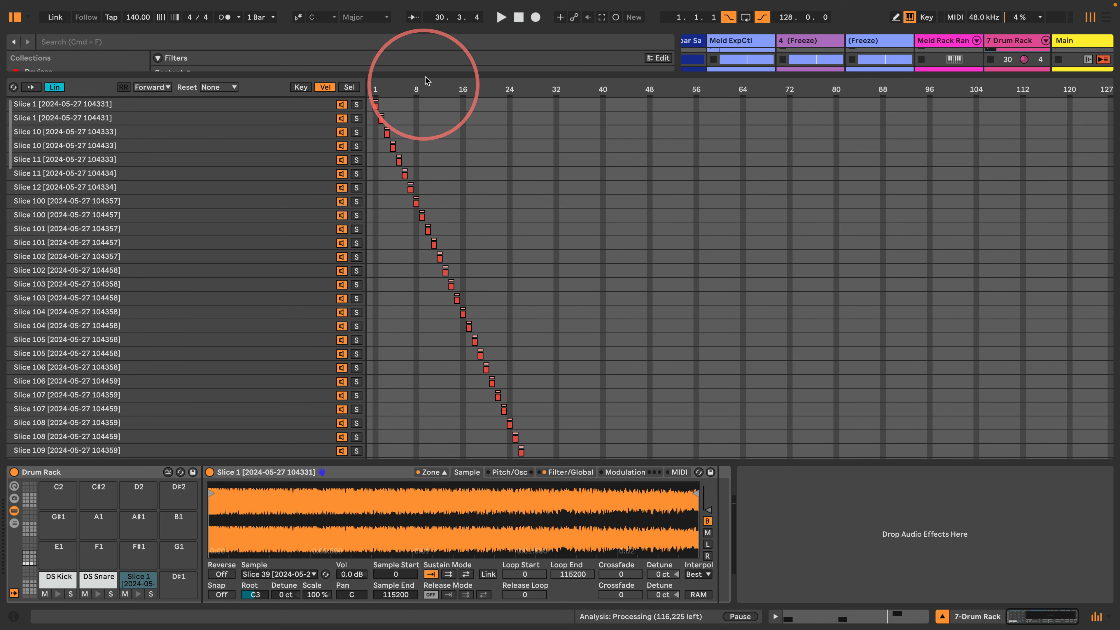
Shrink the zone editor, open the Drum Rack clip, and draw a row of 1/16 notes for the D1 slices, leaving a few gaps.
left_click_drag(425, 73, 427, 124)
left_click_drag(427, 212, 525, 329)
left_click(1006, 72)
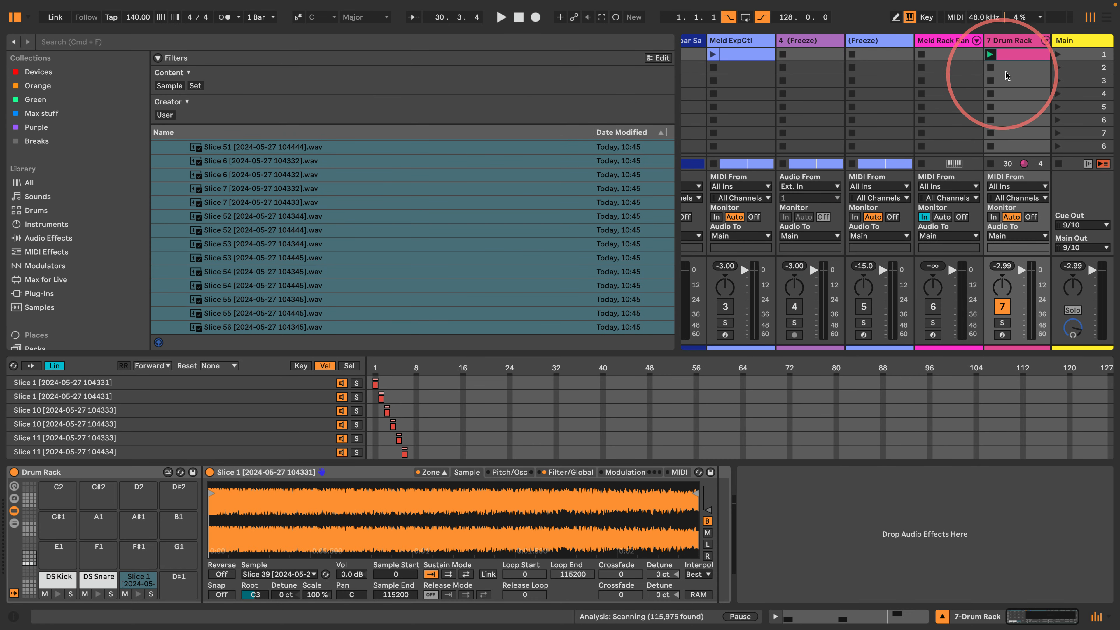
double_click(1012, 56)
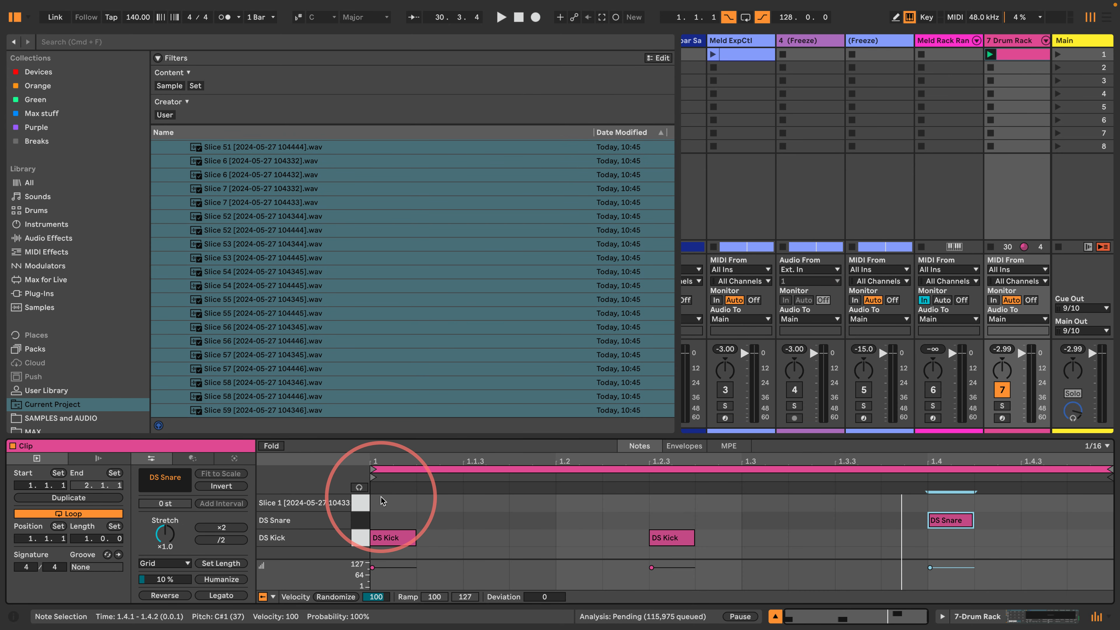
mouse_move(394, 494)
left_mouse_down()
mouse_move(1076, 496)
mouse_move(612, 494)
left_mouse_up()
left_click(441, 502)
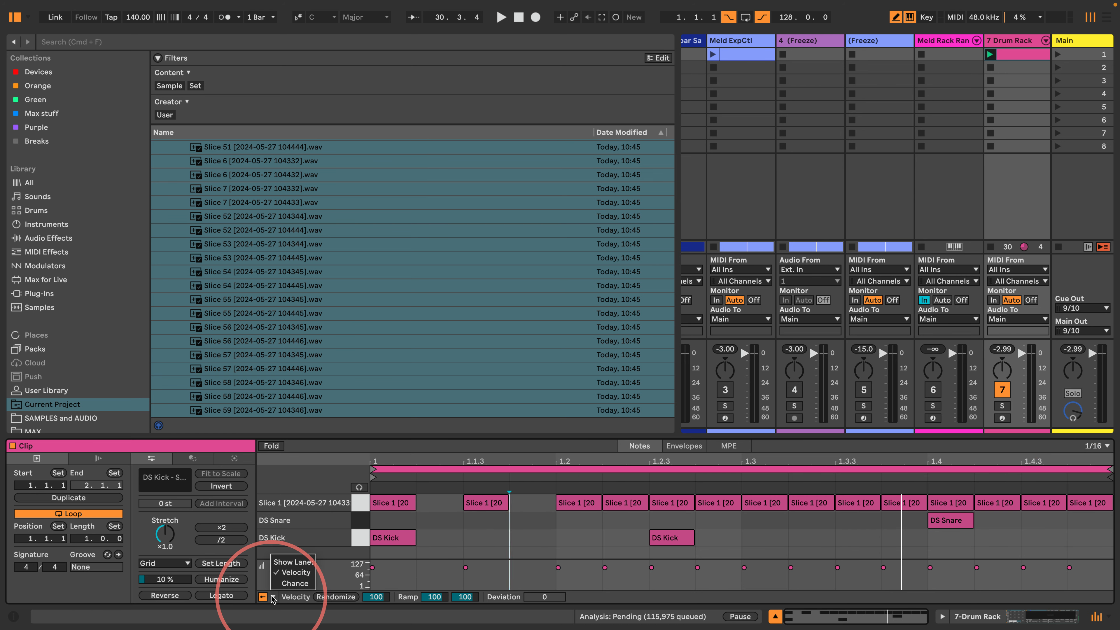
Show the Chance lane in the clip and enlarge the note editor and its velocity and chance lanes.
left_click(275, 584)
left_click_drag(335, 437, 373, 170)
left_click_drag(311, 541, 324, 352)
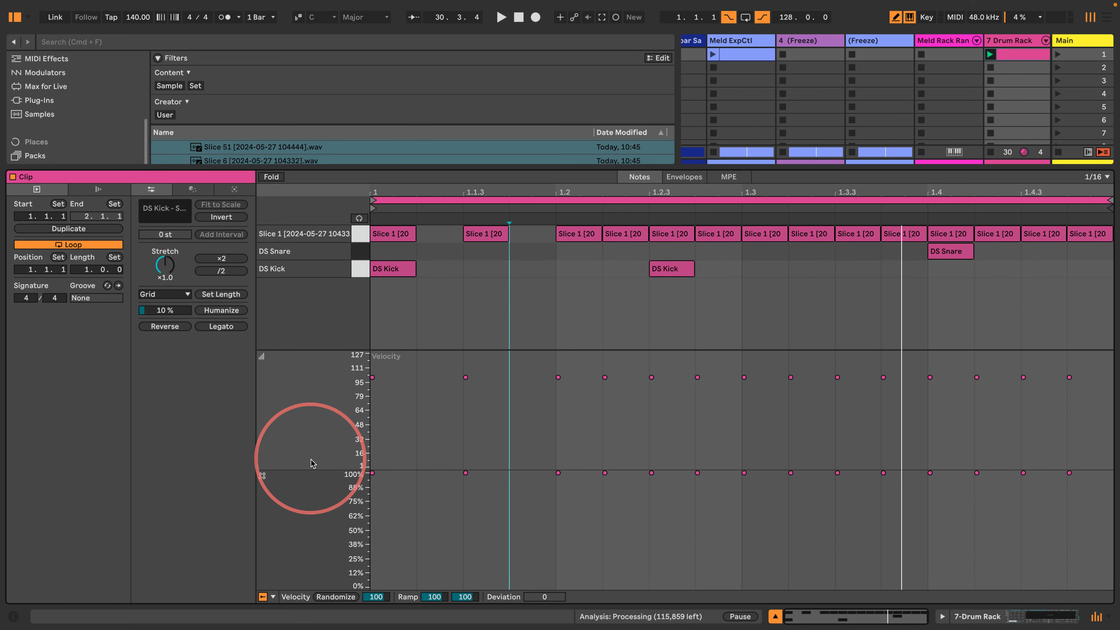
Select all the D1 slice notes and lower their chance to 44%.
left_click(355, 234)
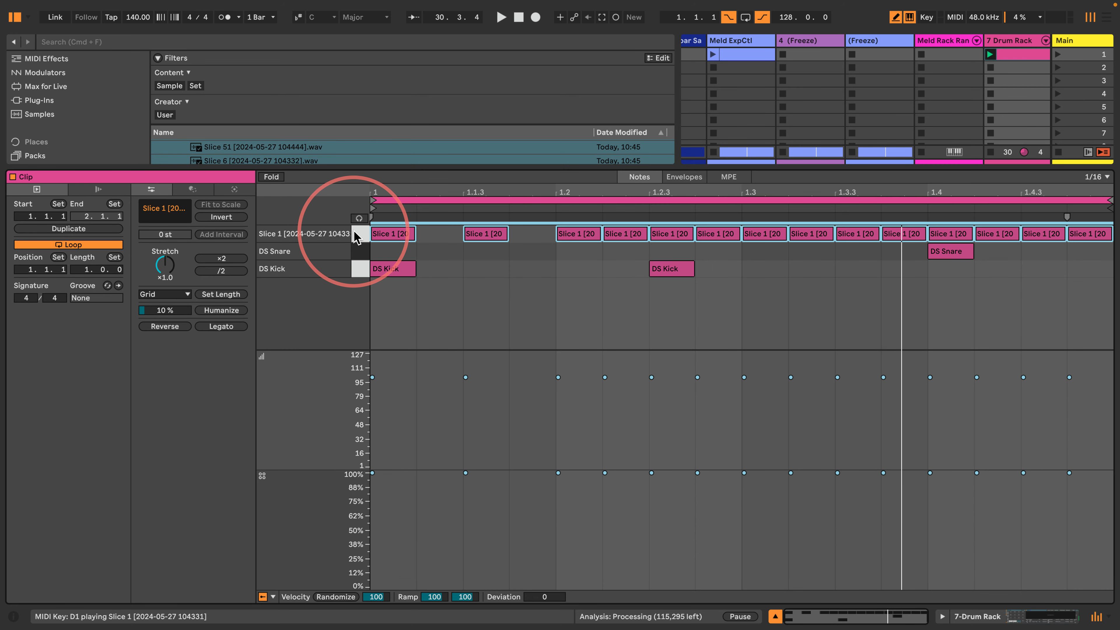
key("b")
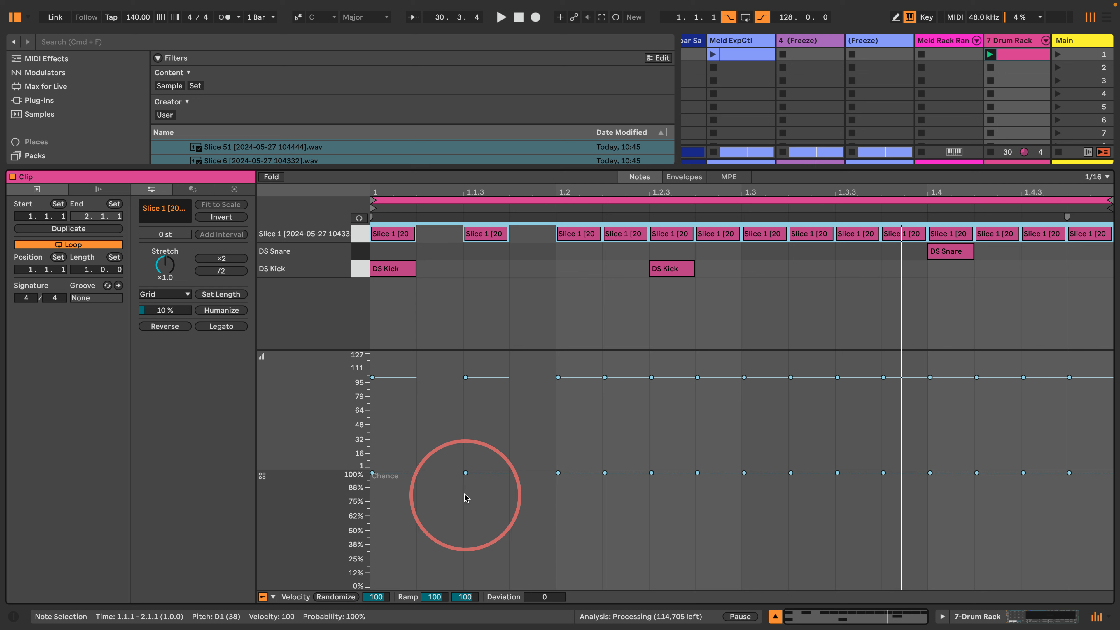
left_click_drag(466, 473, 466, 520)
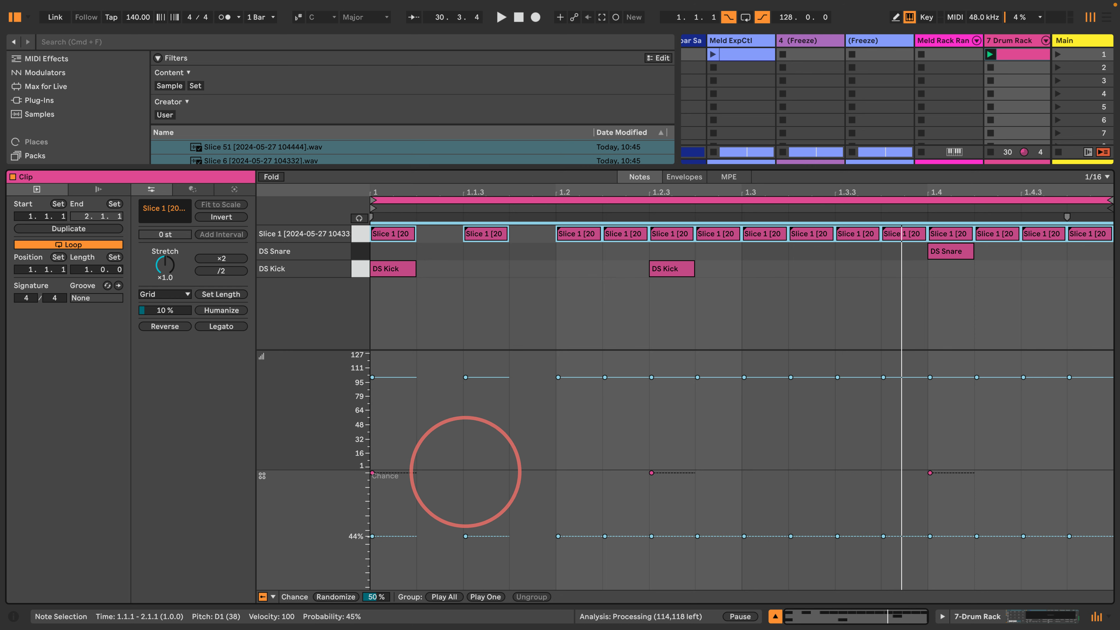
Set the selected slice notes' velocity to 1 with a deviation of +126, and reduce the clip editor's height.
left_click_drag(558, 378, 559, 468)
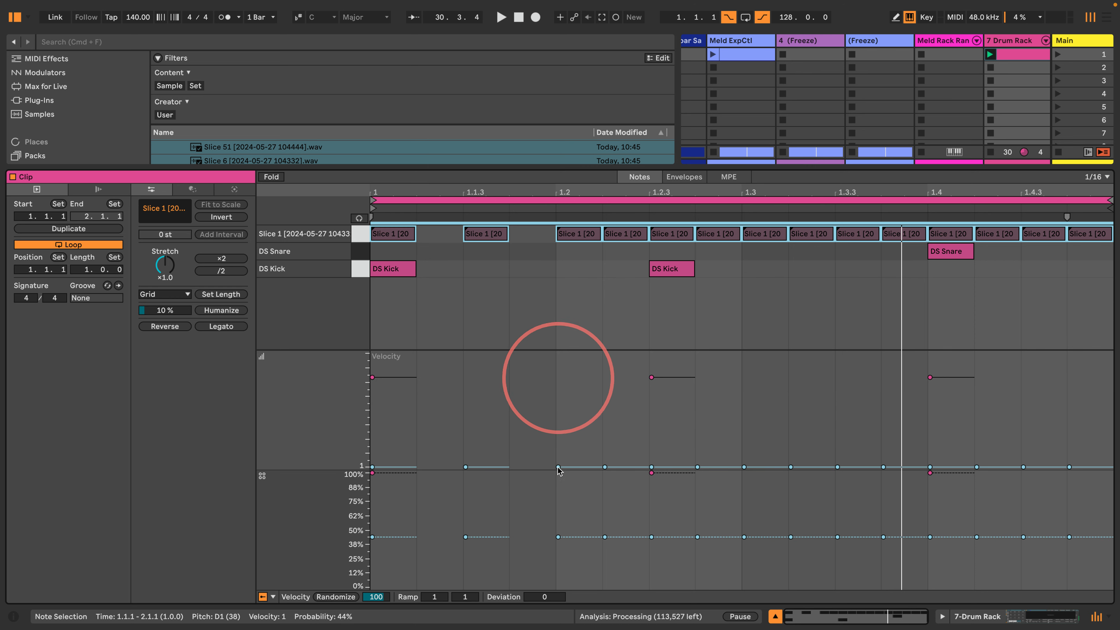
left_click_drag(538, 596, 537, 593)
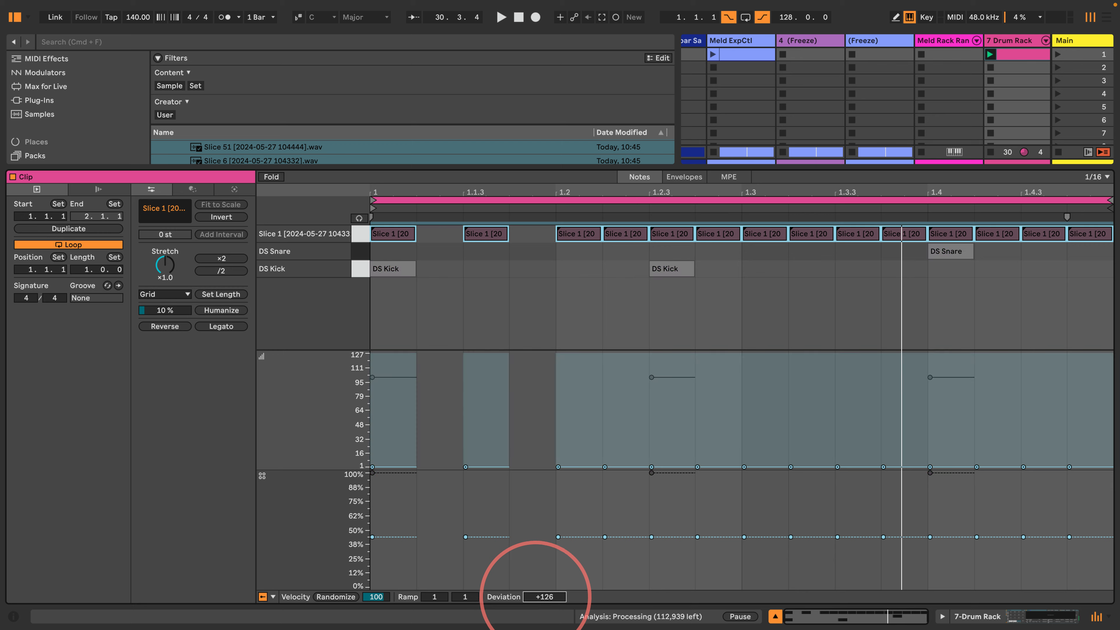
left_click_drag(320, 168, 288, 301)
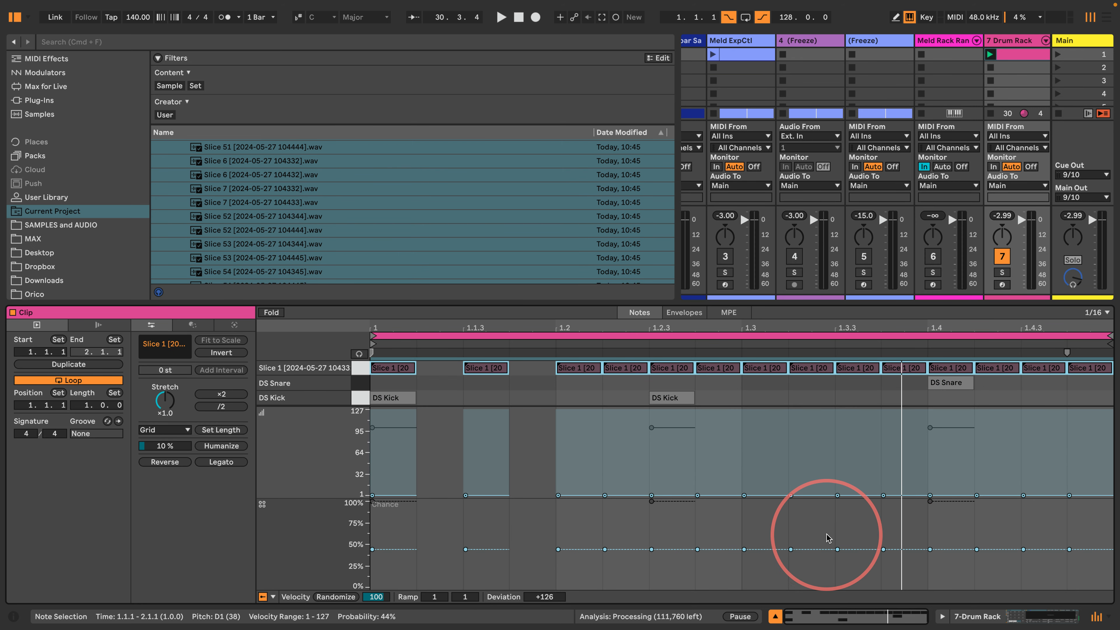
Return to the Drum Rack devices, start playback, and set the Sampler's volume envelope release to 60.0 s.
left_click(962, 613)
key("space")
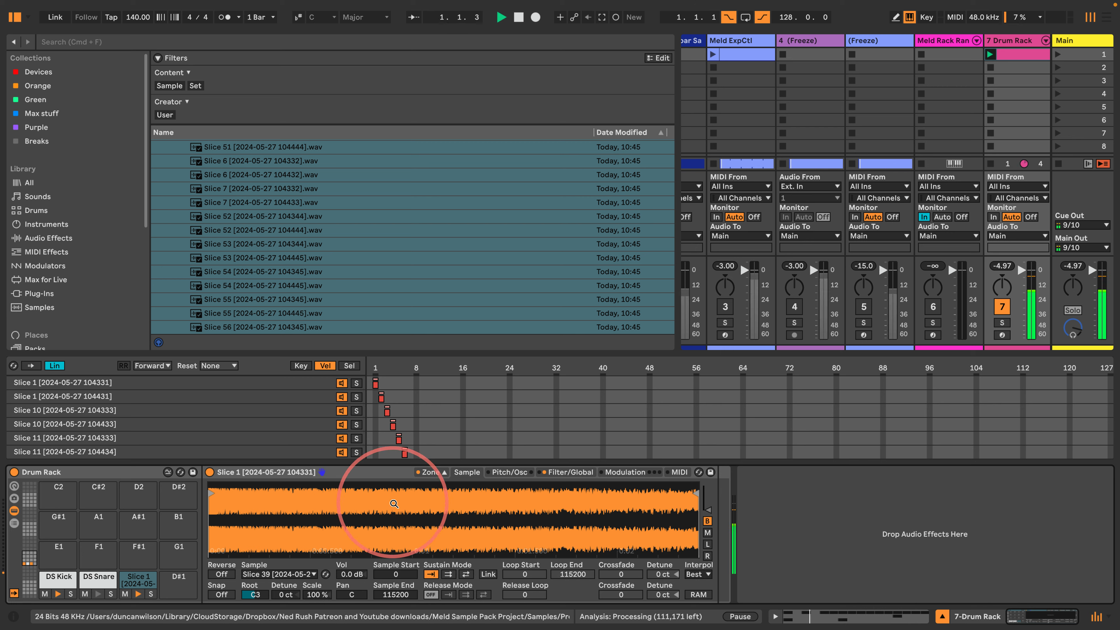
left_click(570, 472)
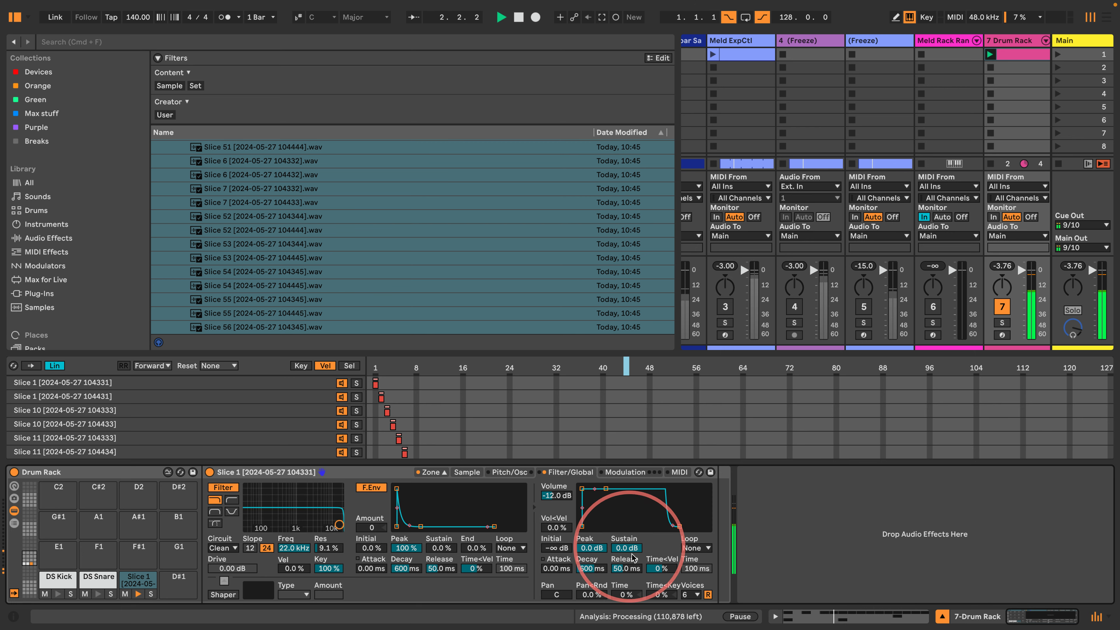
left_click(626, 569)
left_click_drag(624, 566, 624, 494)
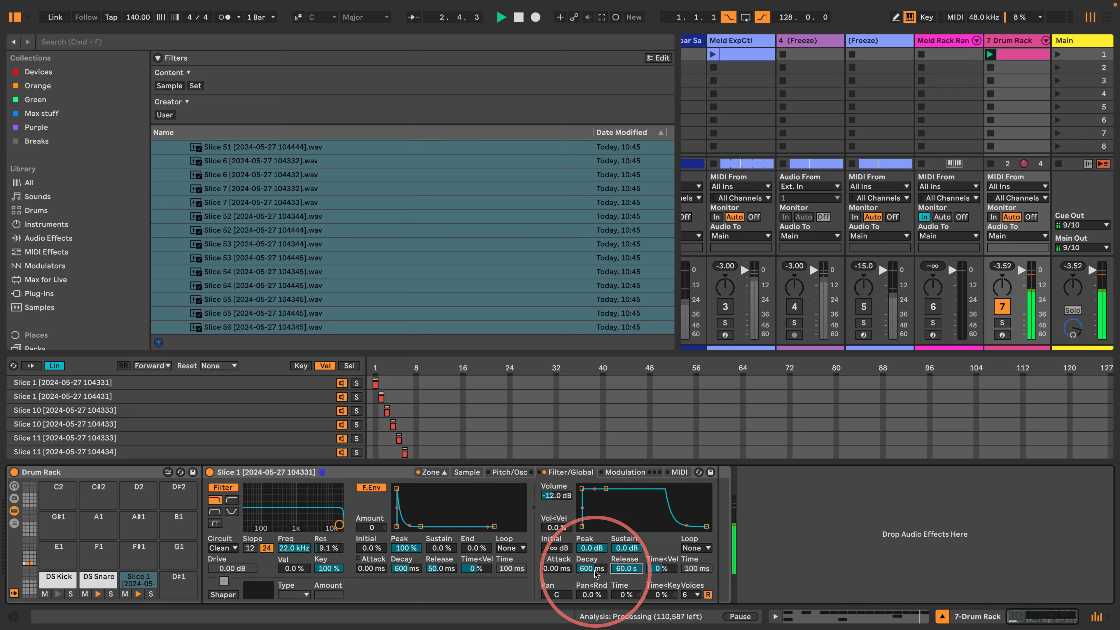
Limit the slice Sampler to 1 voice, restart playback, and switch its filter off.
left_click(691, 595)
left_click(689, 431)
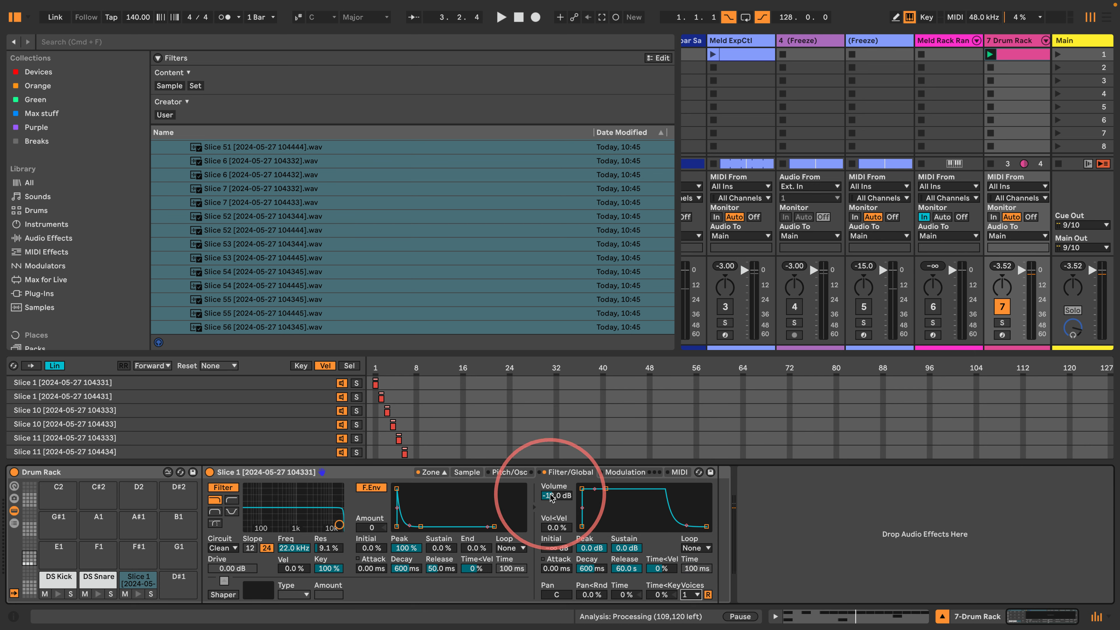
key("space")
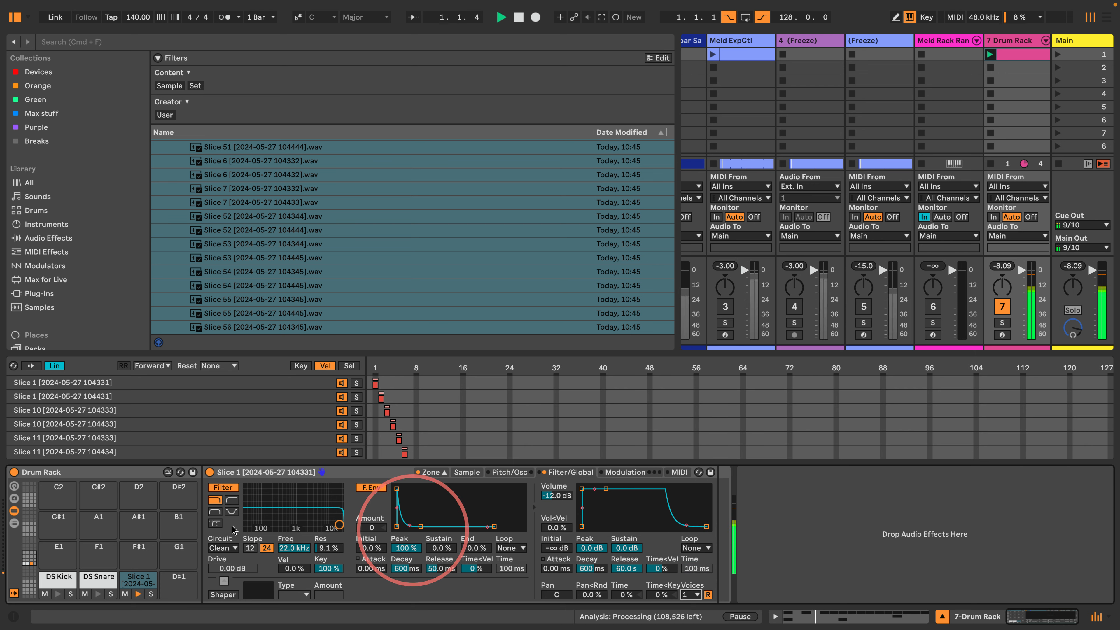
left_click(216, 487)
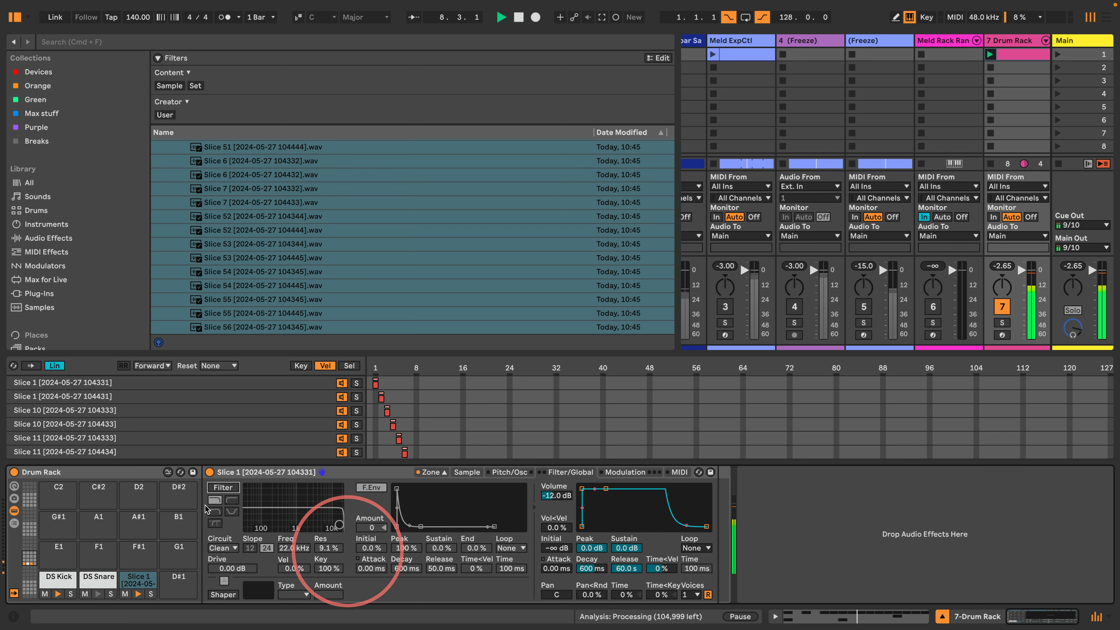
Bring up the Instruments list in the browser and duplicate the slice Sampler from the D1 pad onto D#1.
left_click(38, 225)
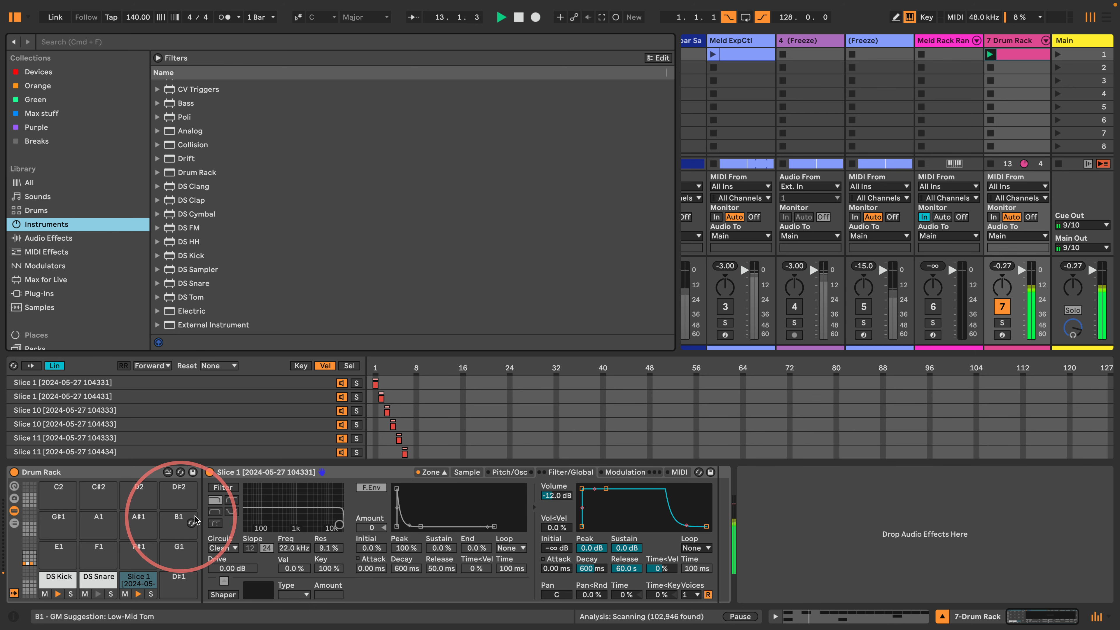
left_click(136, 581)
left_click_drag(132, 582, 179, 582)
Show the sample settings of the D#1 Sampler, select its first Slice 11 sample, and turn Reverse on.
left_click(468, 472)
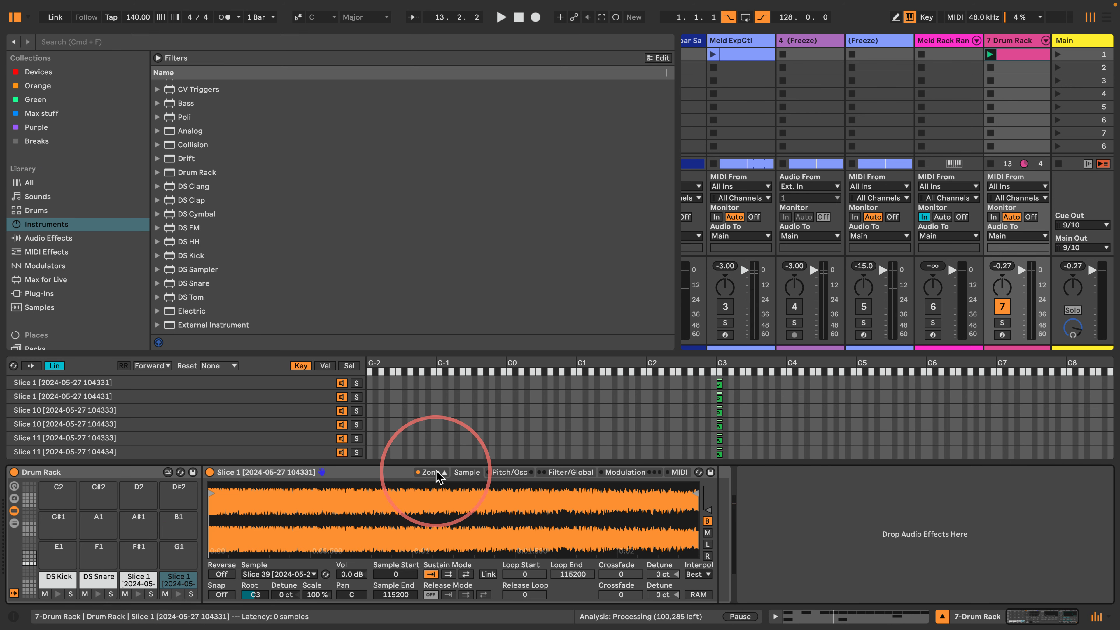
left_click(244, 437)
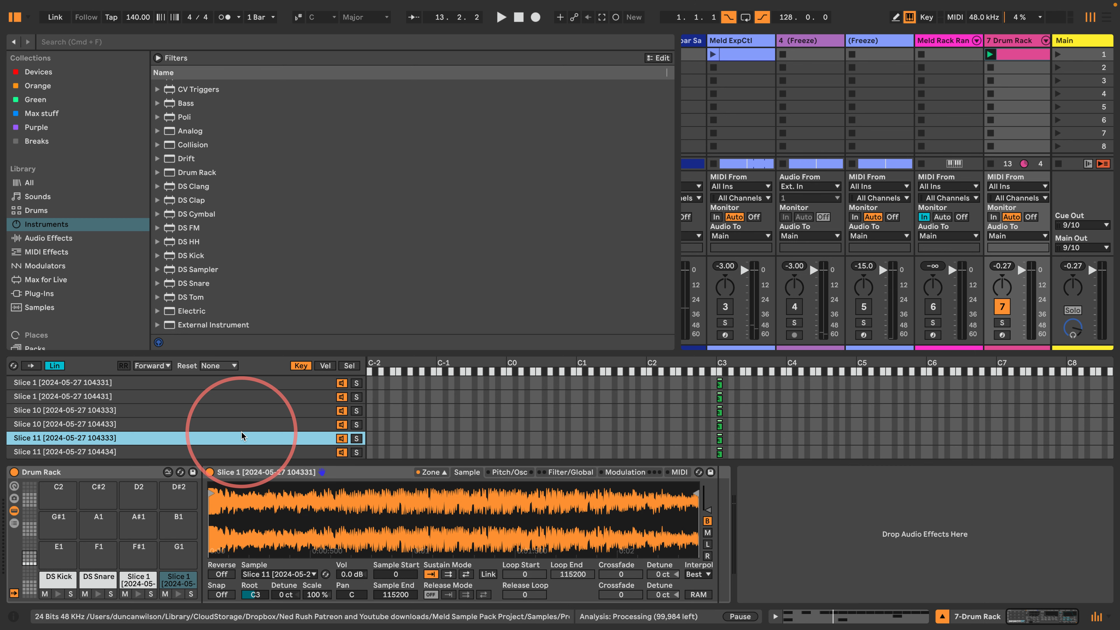
left_click(223, 574)
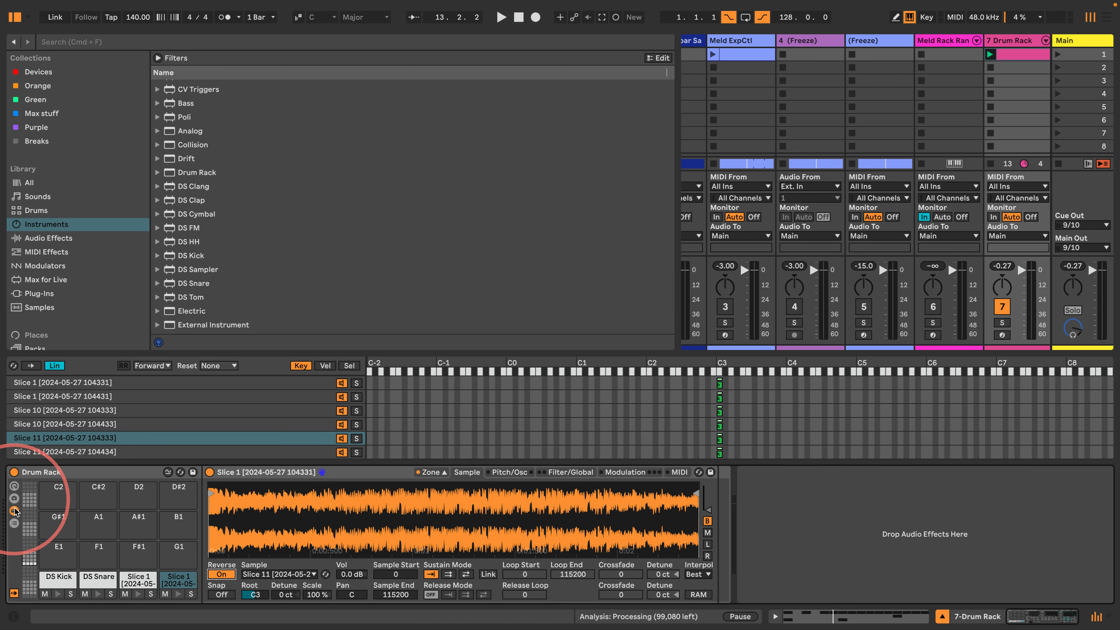
Show the Drum Rack's chain list with input/output settings and assign both slice chains to choke group 16.
left_click(14, 525)
left_click(27, 566)
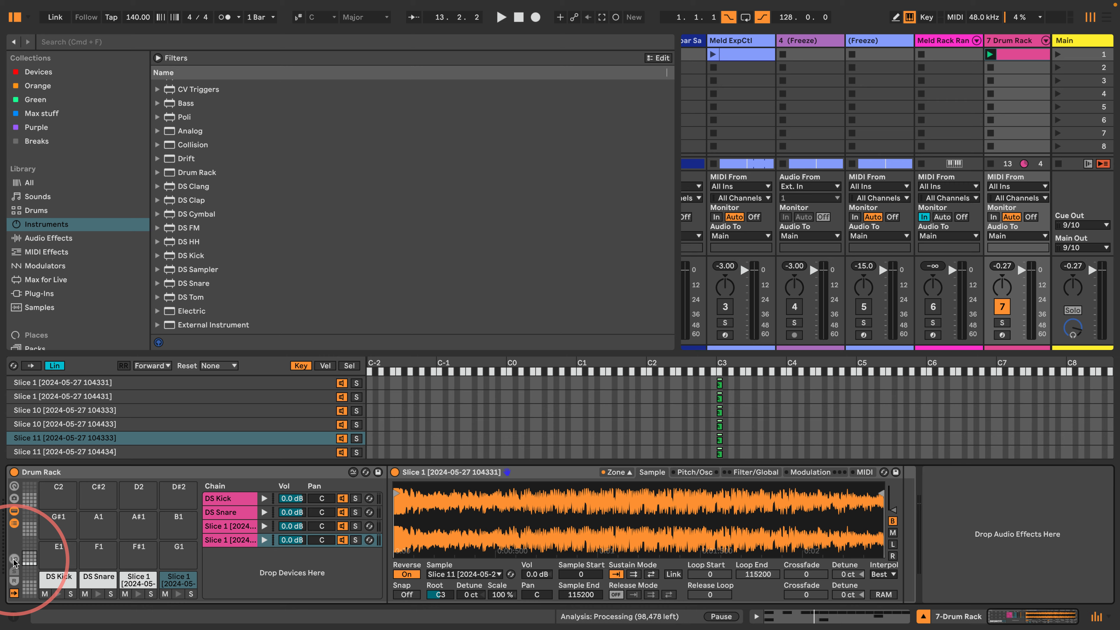
left_click(14, 560)
left_click(238, 526)
left_click(247, 541, "shift")
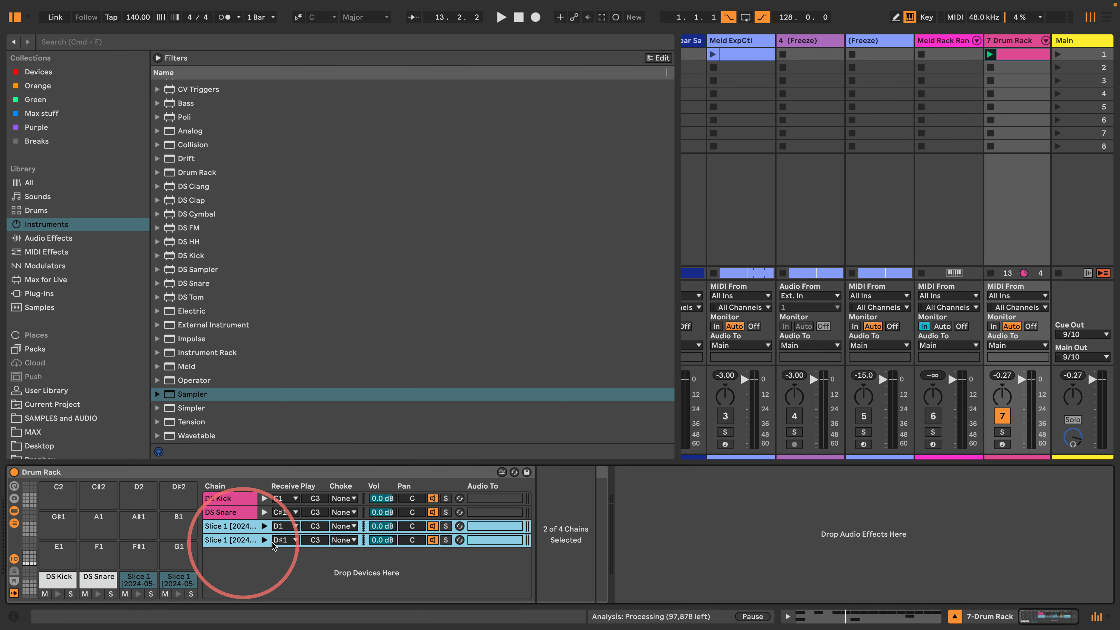
left_click(343, 539)
left_click(342, 572)
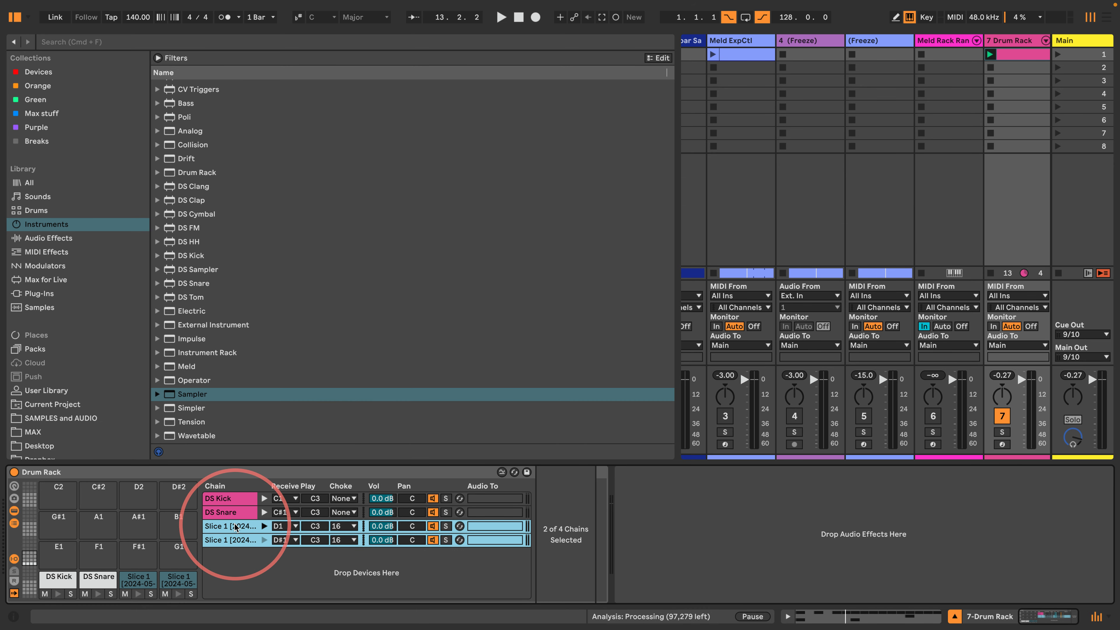
Recolour both slice chains, on D1 and D#1, tan in the Drum Rack's chain list.
left_click(236, 528)
left_click(174, 582)
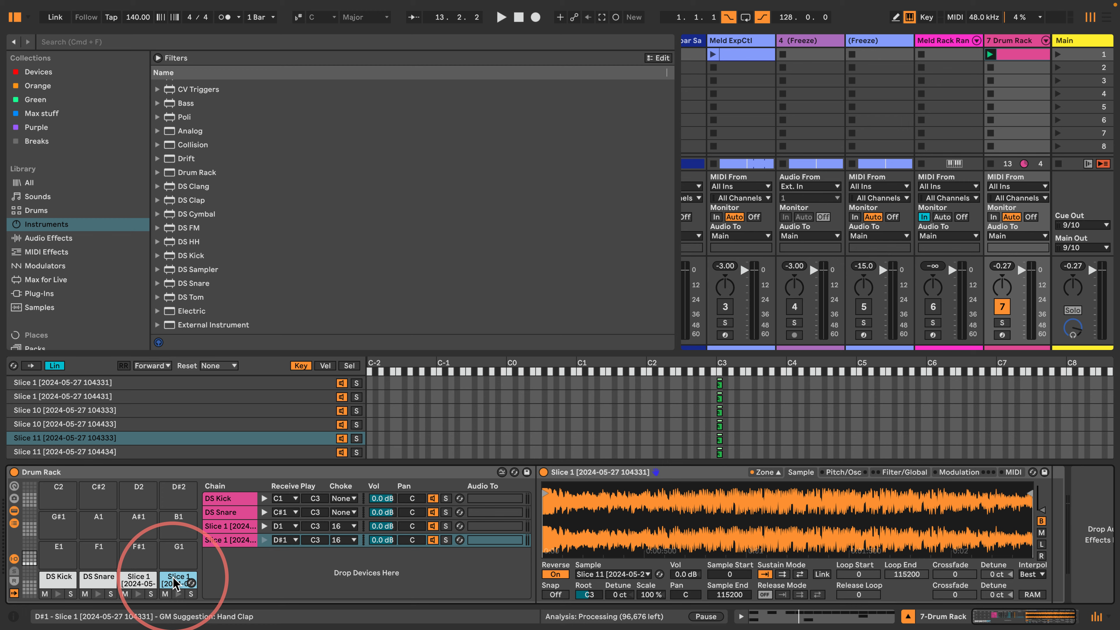
right_click(229, 526)
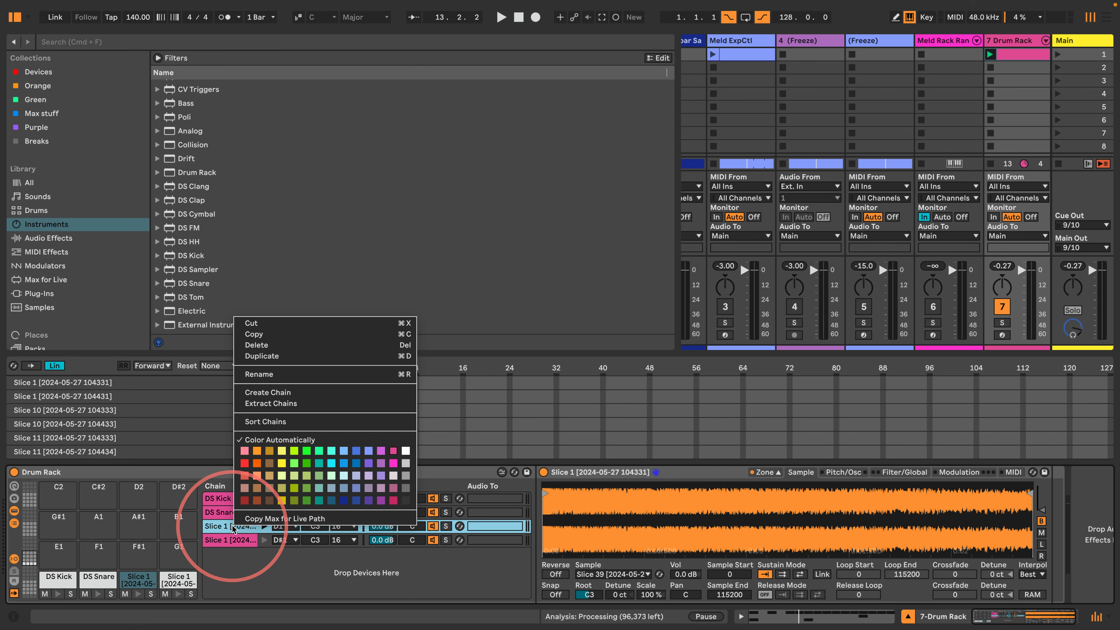
left_click(269, 479)
right_click(229, 540)
left_click(269, 479)
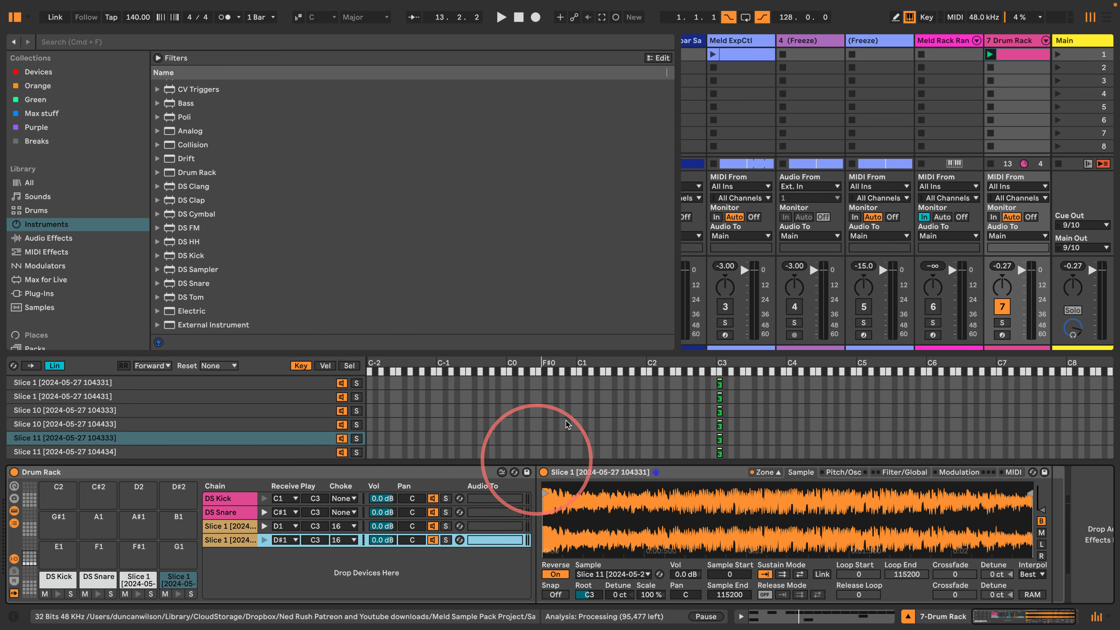
Duplicate all D1 slice notes in the drum clip onto the D#1 slice row, return to the Drum Rack, and start playback.
double_click(1019, 54)
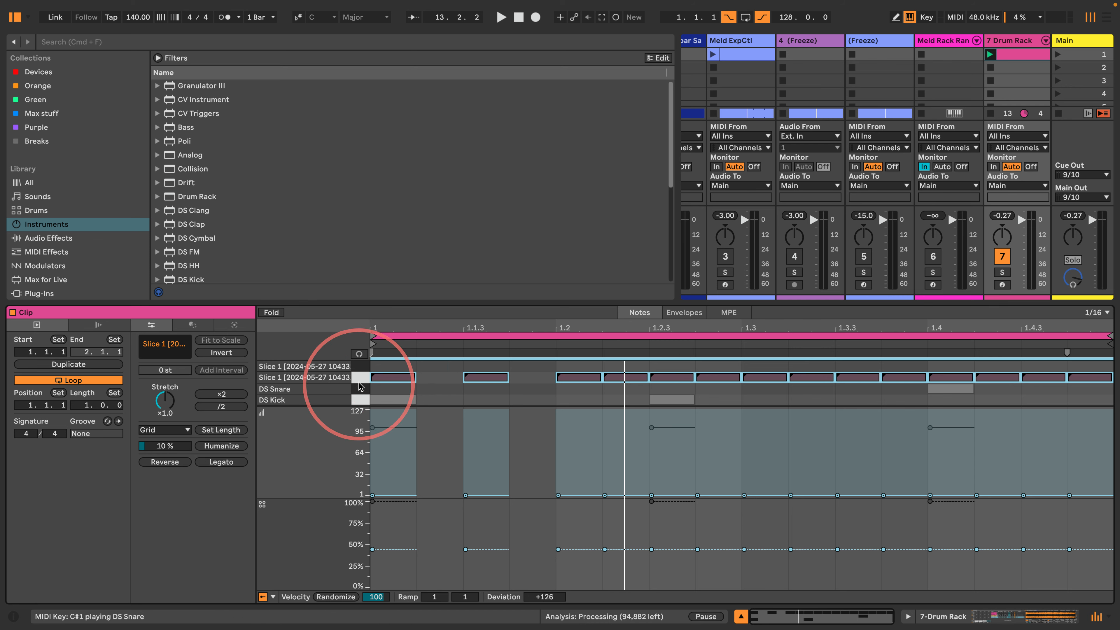
left_click_drag(376, 378, 382, 365)
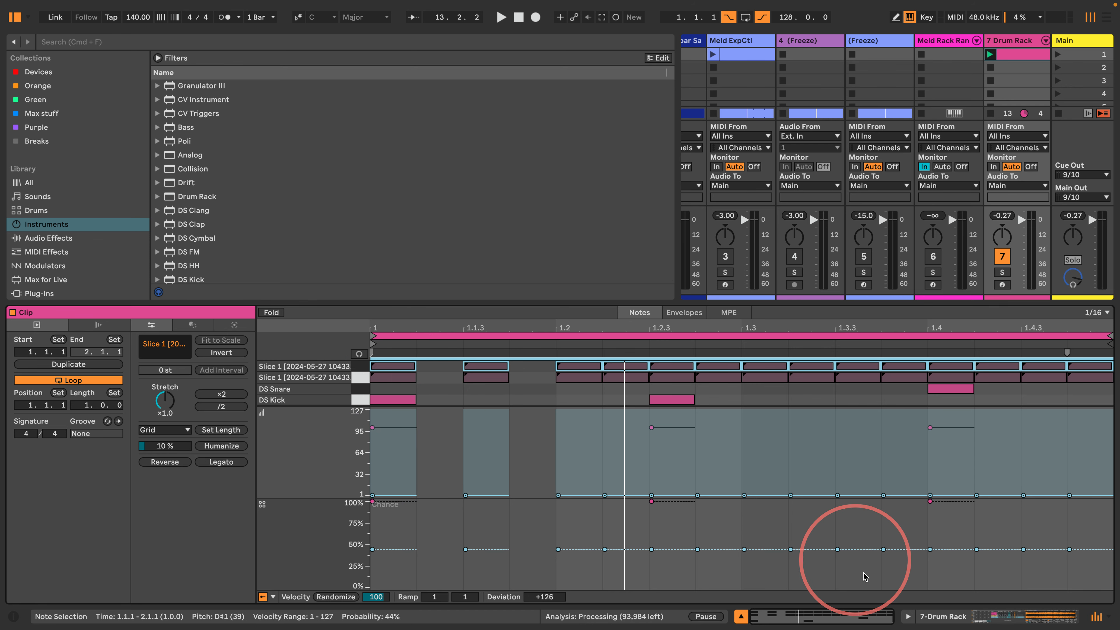
left_click(935, 614)
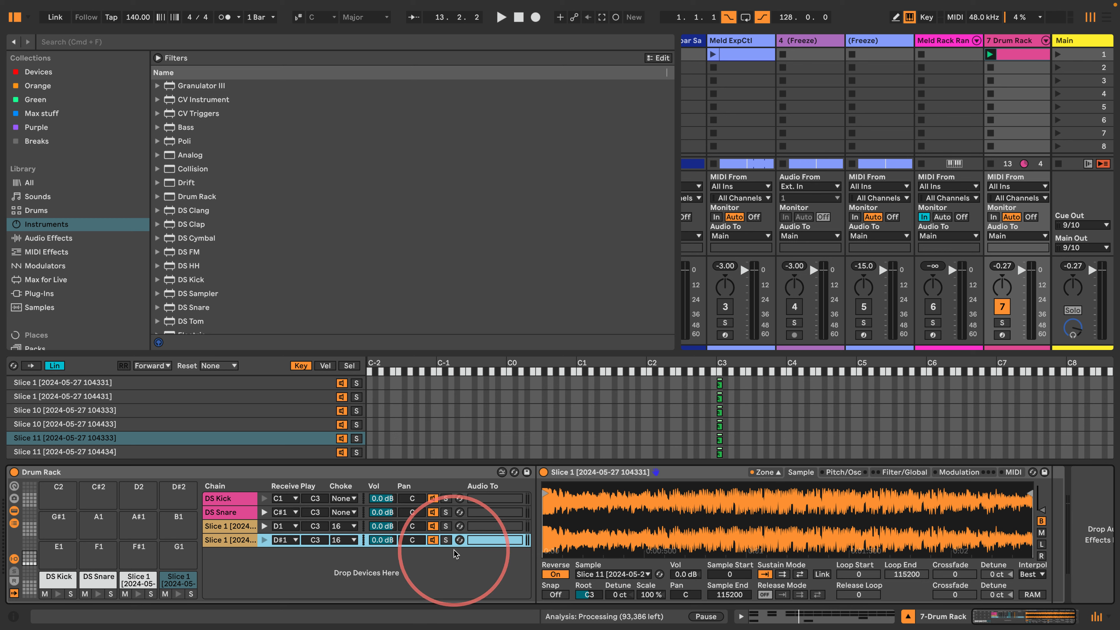
key("space")
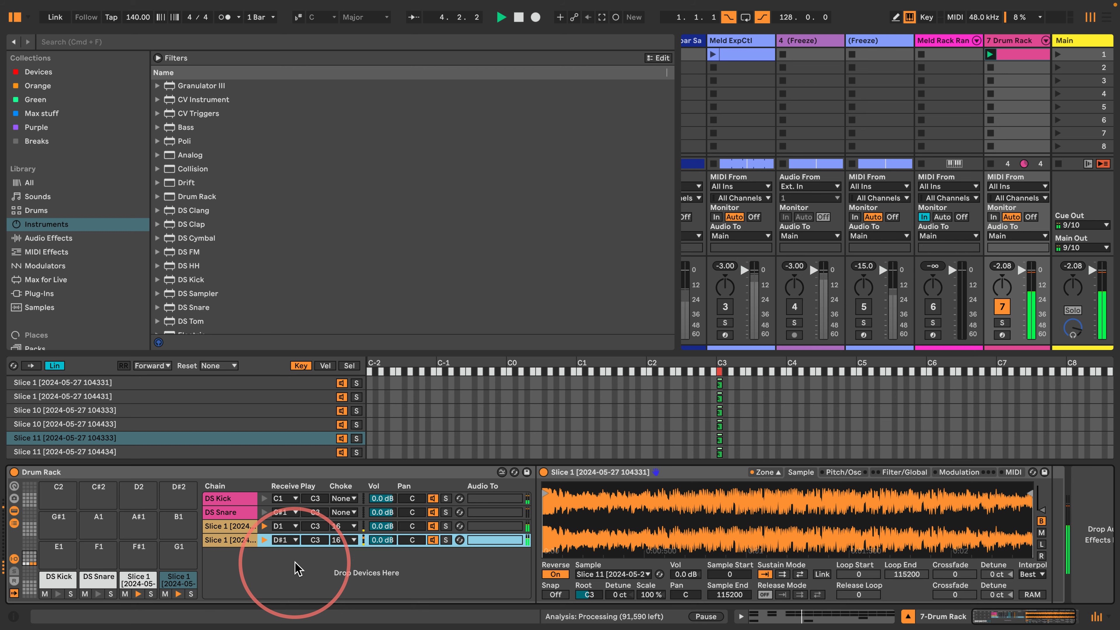
Narrow the browser and load DS HH onto the Drum Rack's empty E1 pad.
left_click_drag(677, 194, 300, 197)
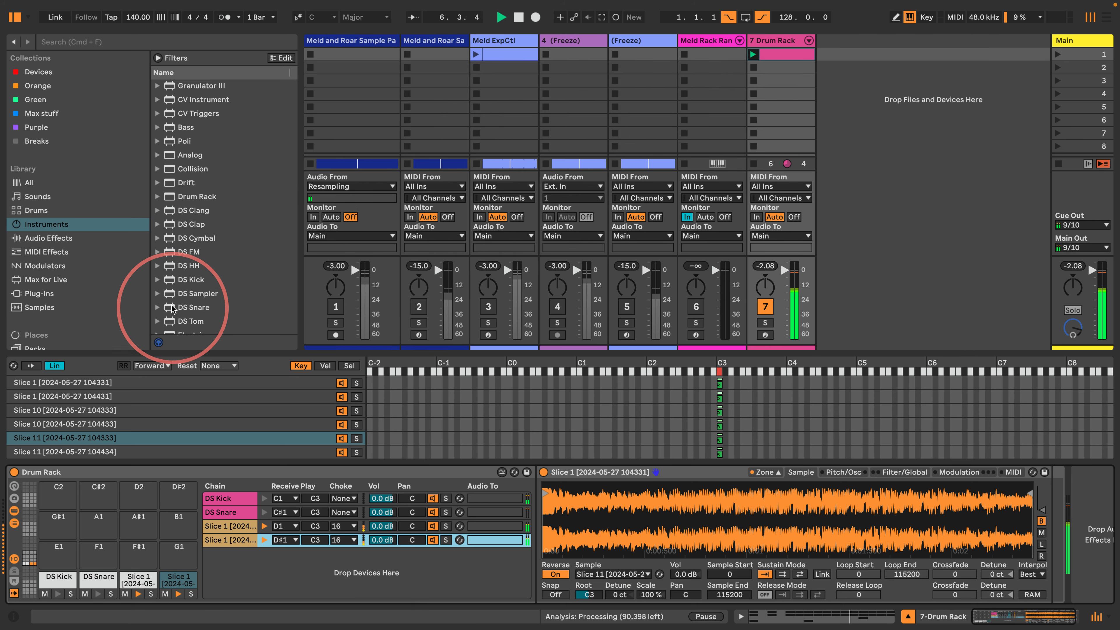
left_click_drag(171, 268, 51, 551)
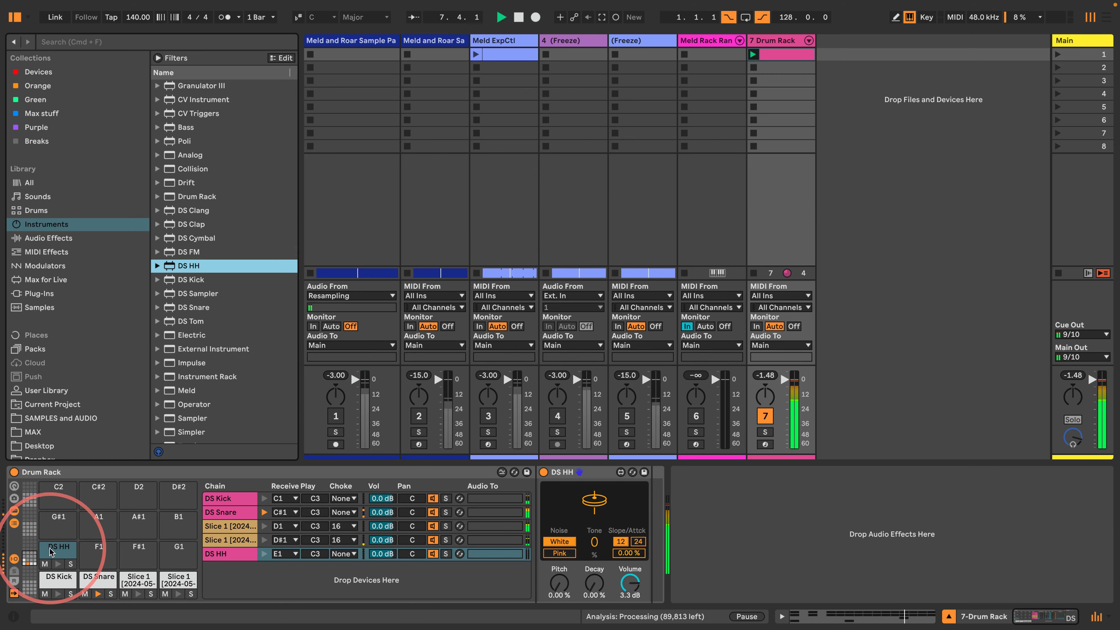
Draw eight sixteenth-long DS HH notes in the drum clip, one on every eighth from 1.1.1 to 1.4.3.
left_click(788, 55)
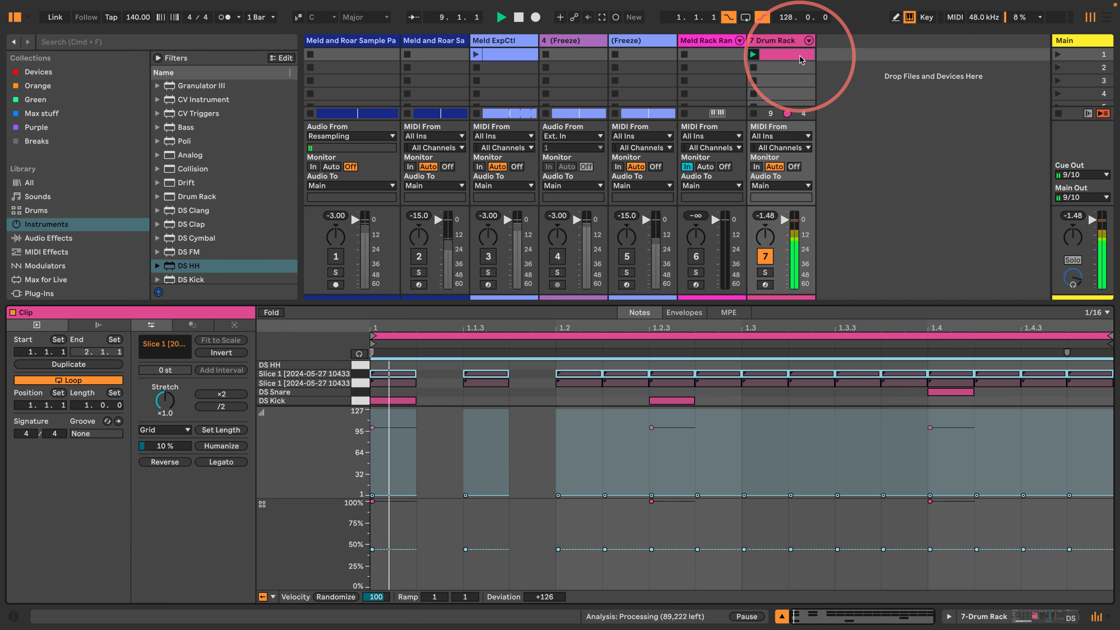
left_click(399, 368)
key("b")
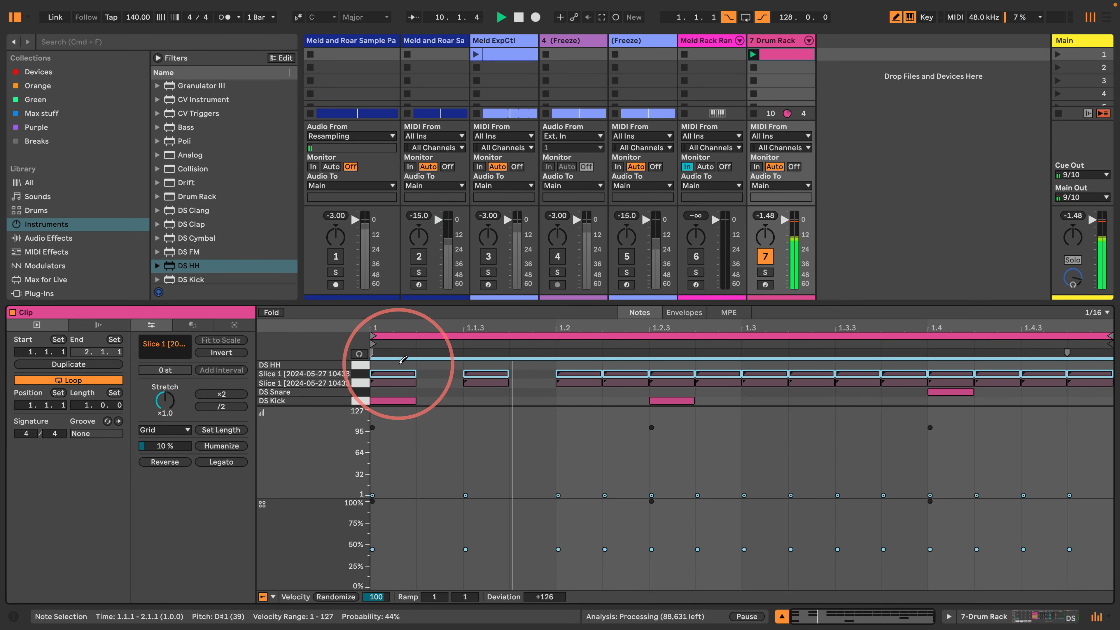
left_click(399, 365)
left_click(567, 365)
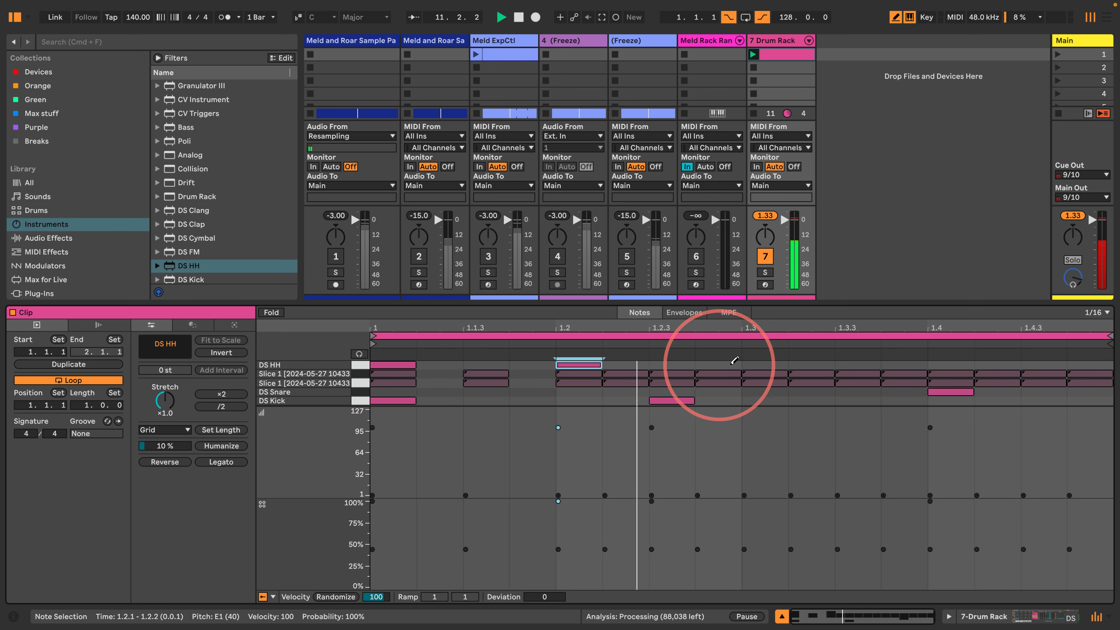
left_click(753, 365)
left_click(944, 365)
left_click(485, 365)
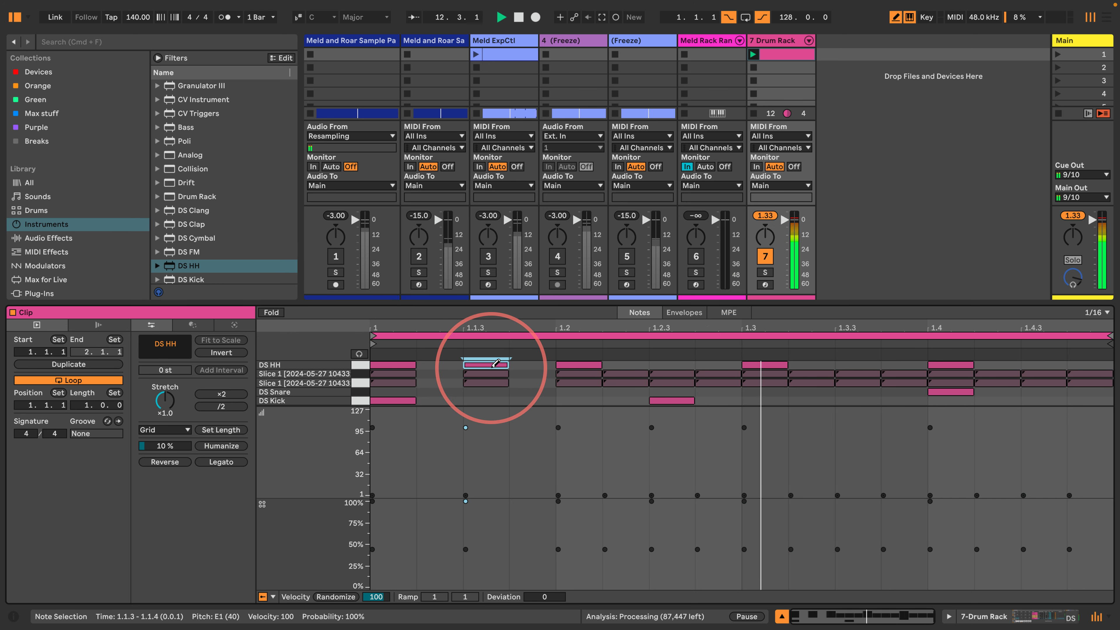
left_click(667, 365)
left_click(856, 365)
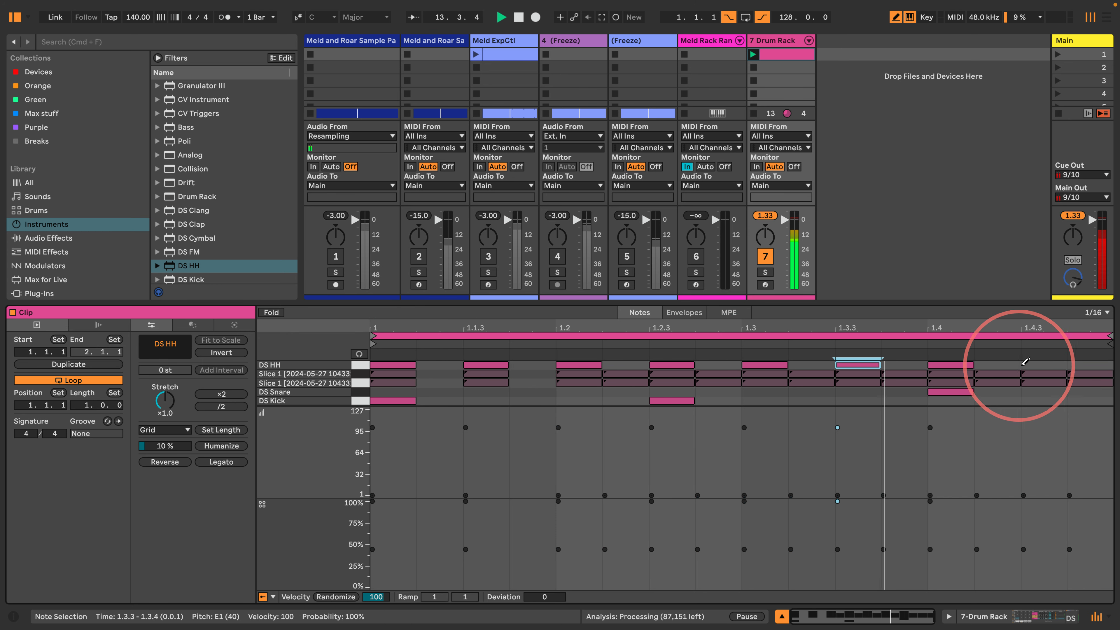
left_click(1034, 365)
Select all DS HH notes, randomize their velocities with a range of 100, and return to the Drum Rack's devices.
left_click(361, 366)
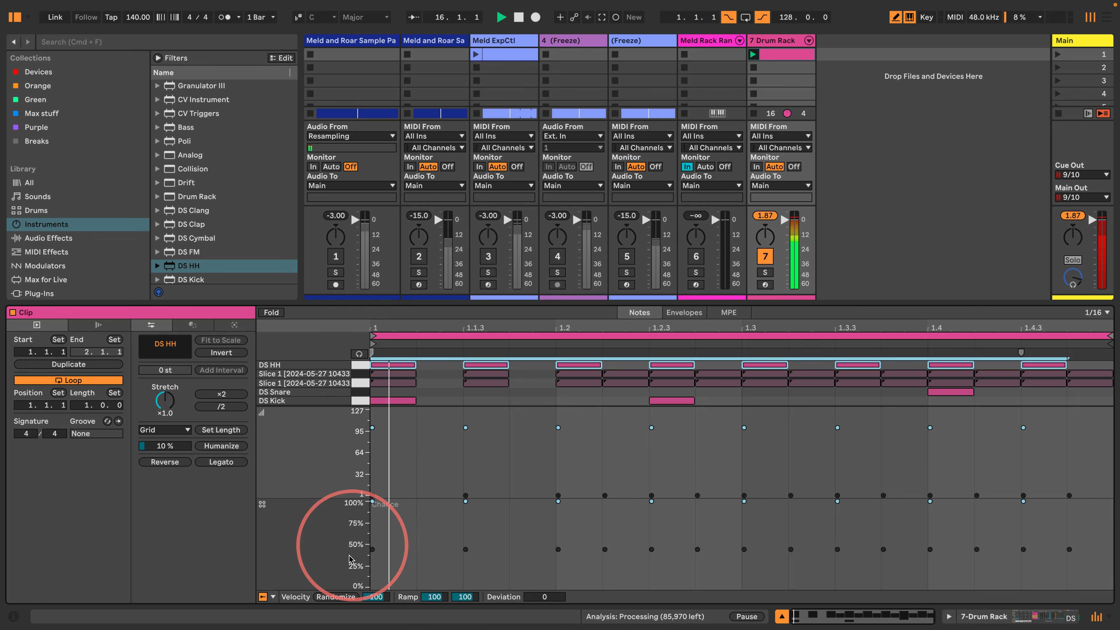
left_click(336, 596)
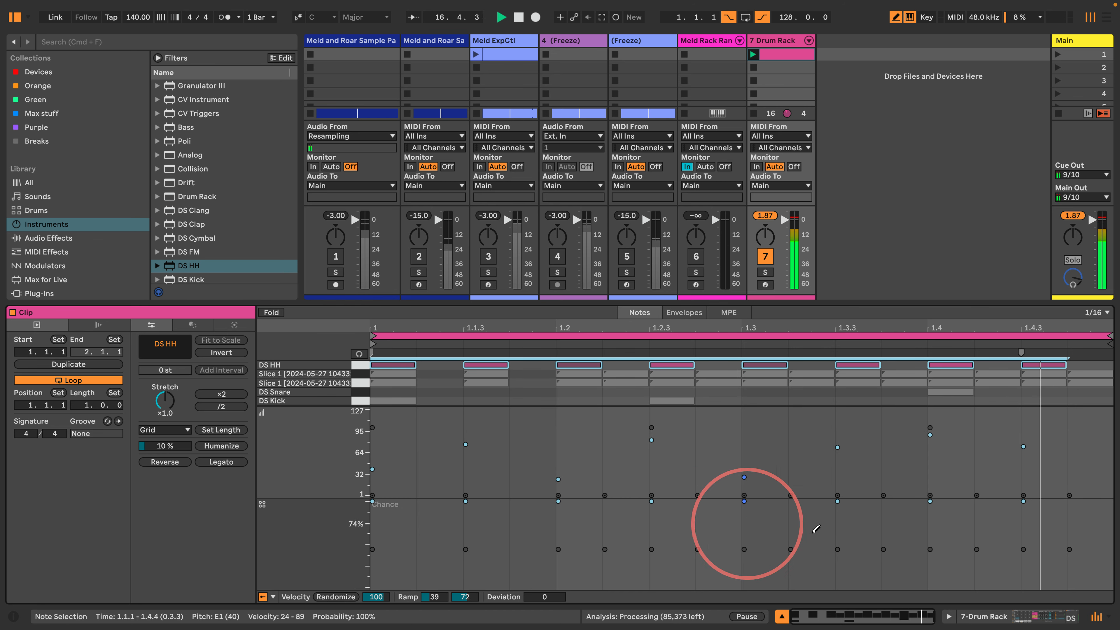
left_click(949, 616)
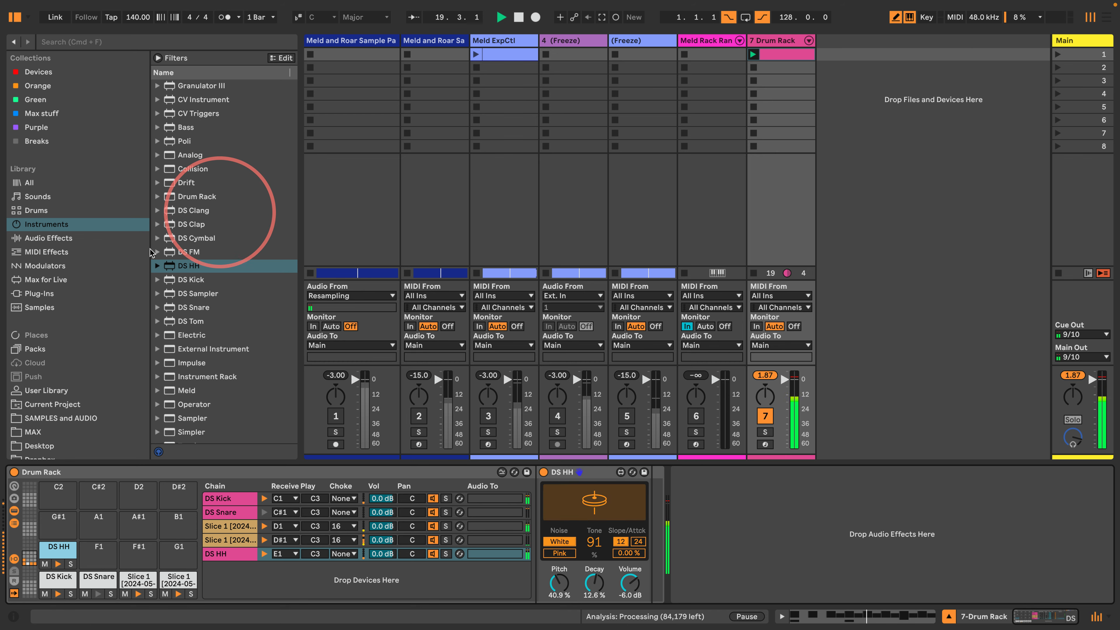
Show the D1 slice Sampler and list the MIDI Effects in a widened browser.
left_click(128, 580)
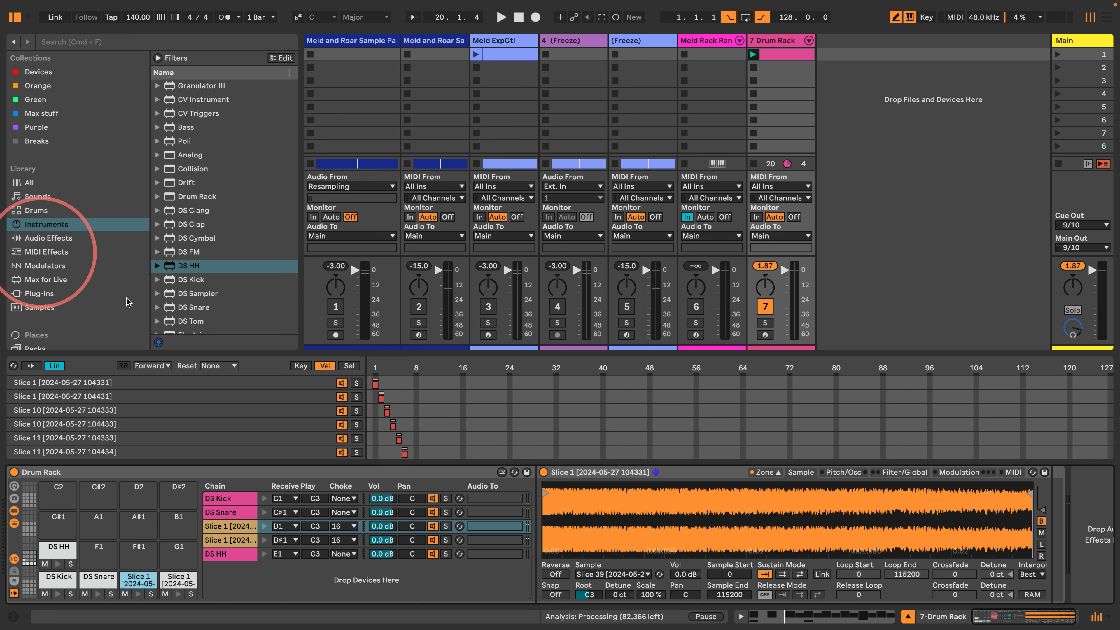
left_click(47, 252)
left_click_drag(297, 163, 410, 167)
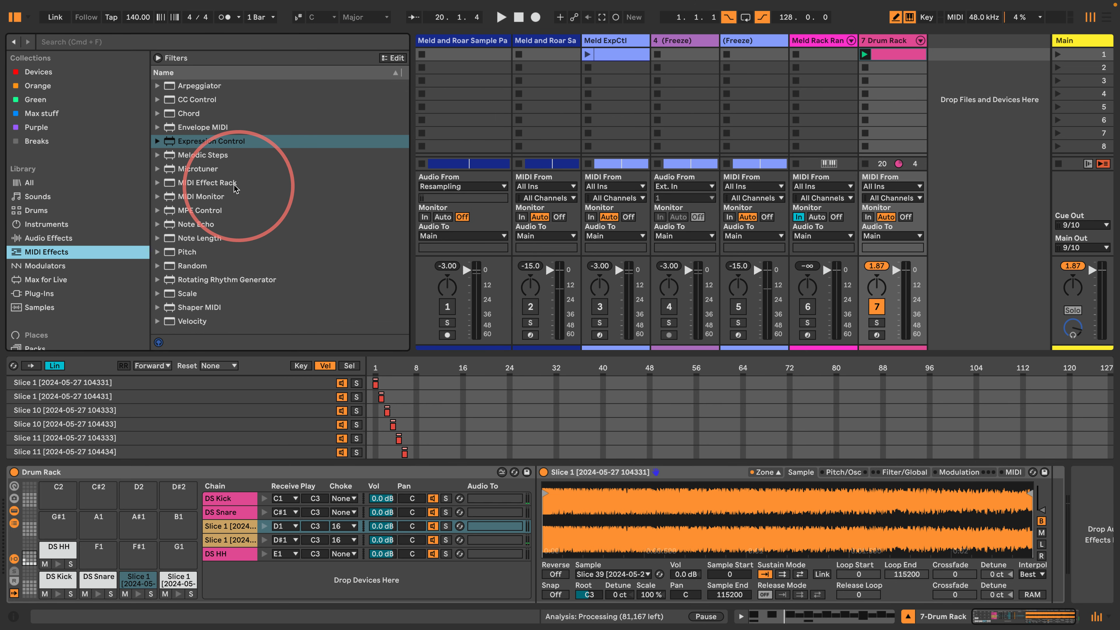
Turn on Scale Mode and set the scale to C Dorian.
left_click(298, 17)
left_click(377, 21)
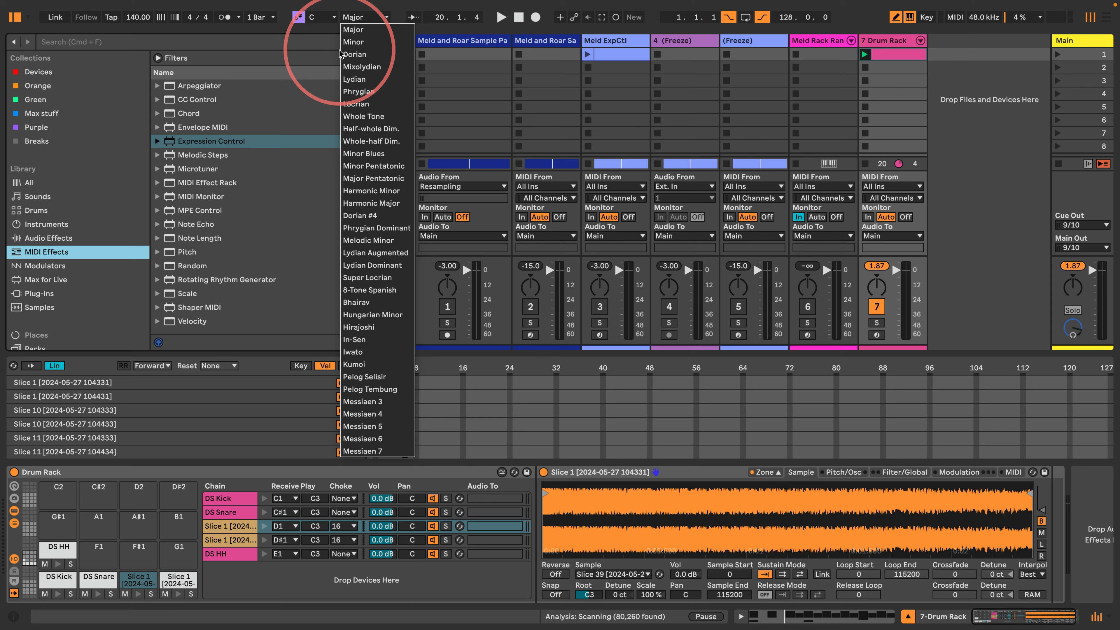
left_click(366, 55)
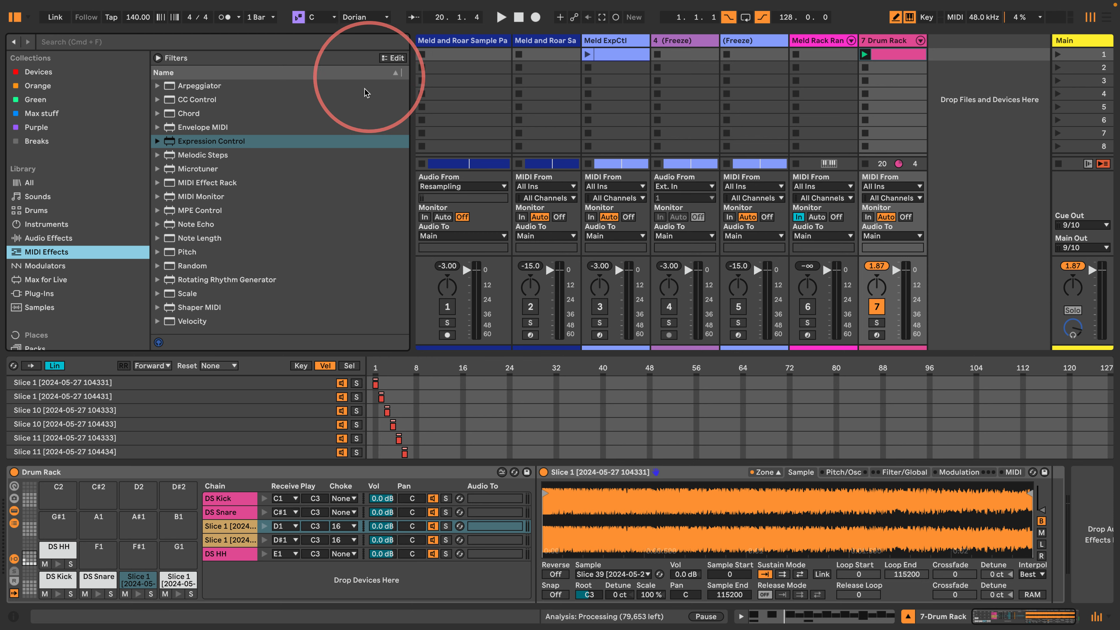
Insert Random before the D1 slice Sampler with 73% Chance, 12 Choices, Bi sign and scale awareness on, and start playback.
left_click(186, 266)
left_click_drag(362, 342, 538, 496)
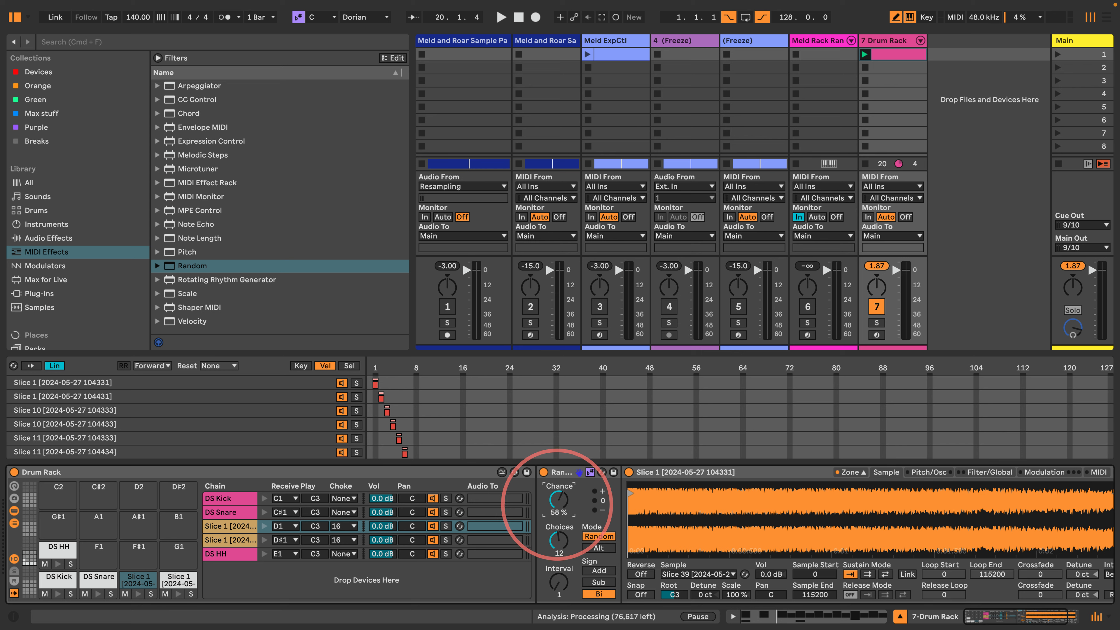
key("space")
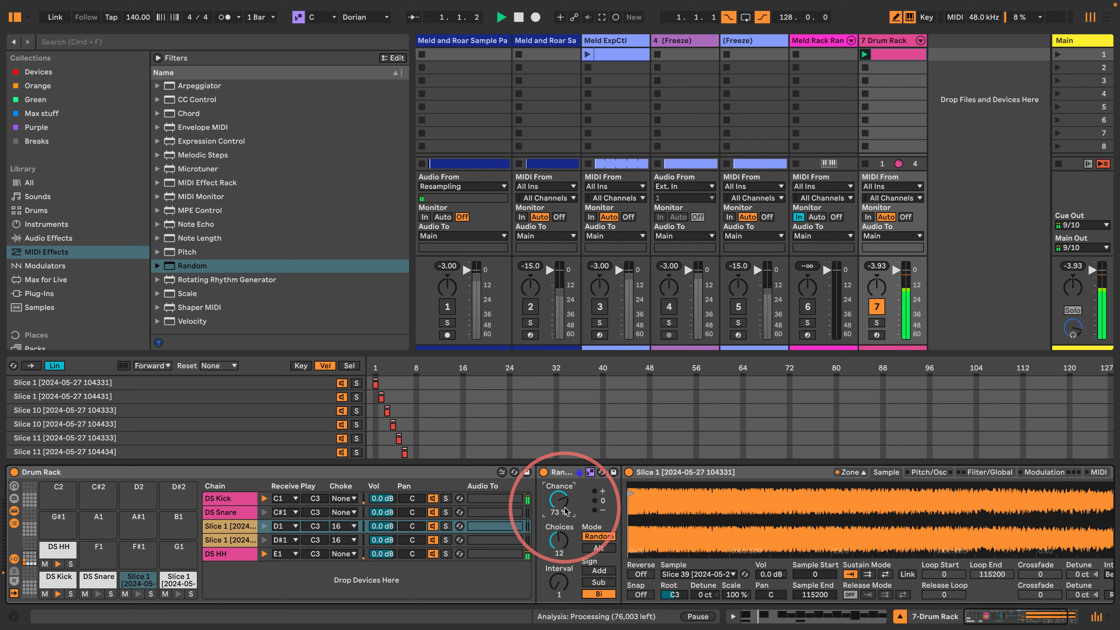
Copy the Random device from the D1 slice chain to the front of the D#1 slice chain.
left_click(559, 476)
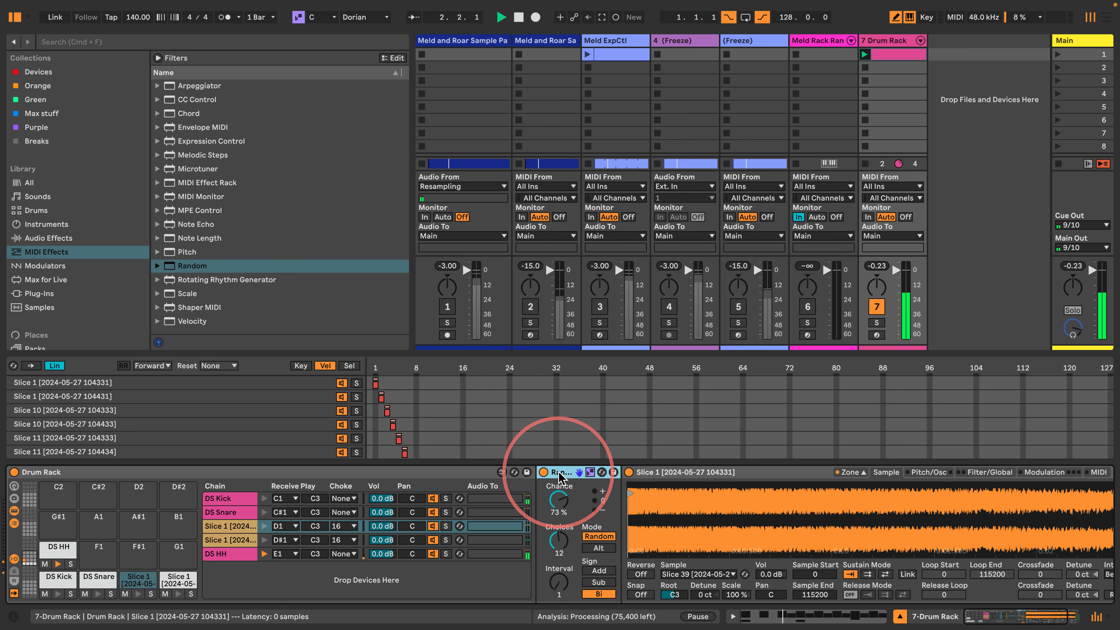
left_click(174, 582)
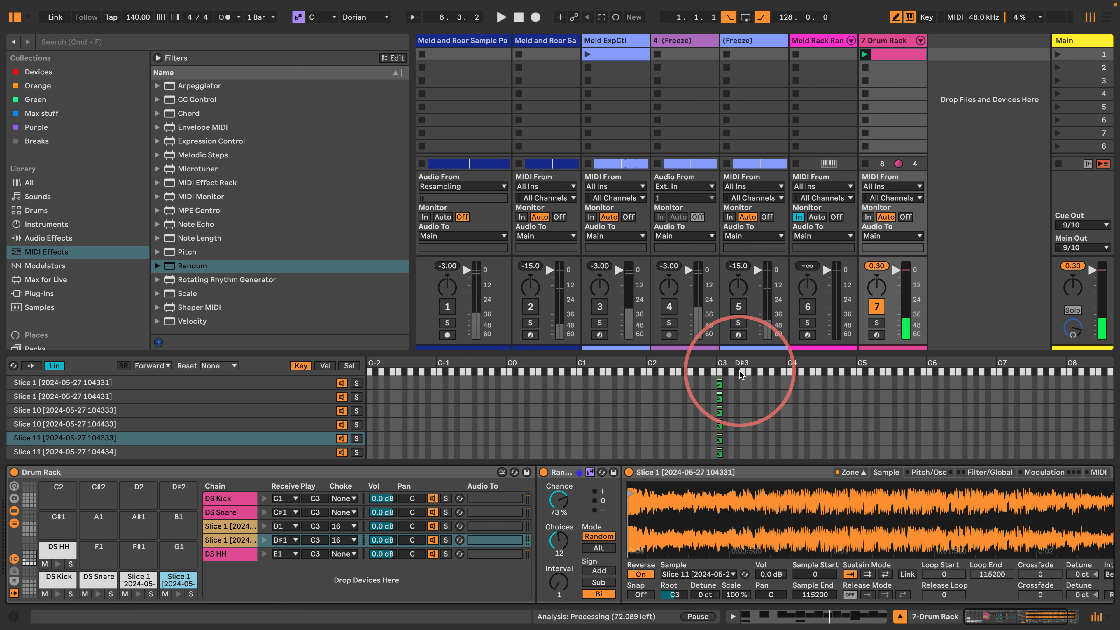
Select all samples in the D#1 Sampler and extend their key zones across the full range, C-2 to G8.
left_click(168, 400)
key("super+a")
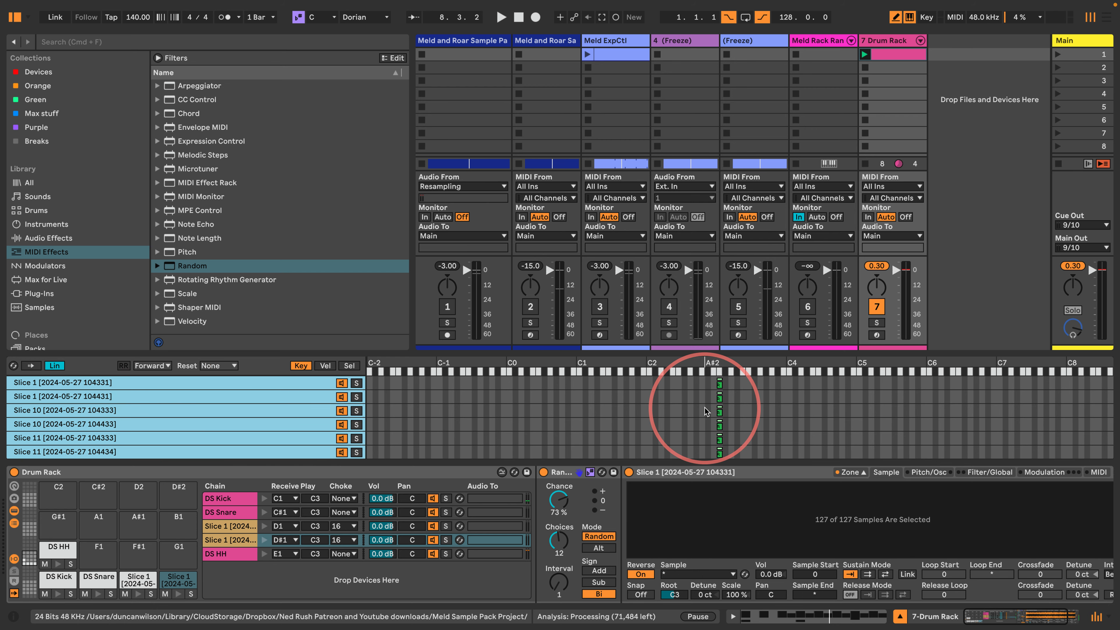
left_click_drag(717, 395, 369, 398)
left_click_drag(718, 398, 1103, 399)
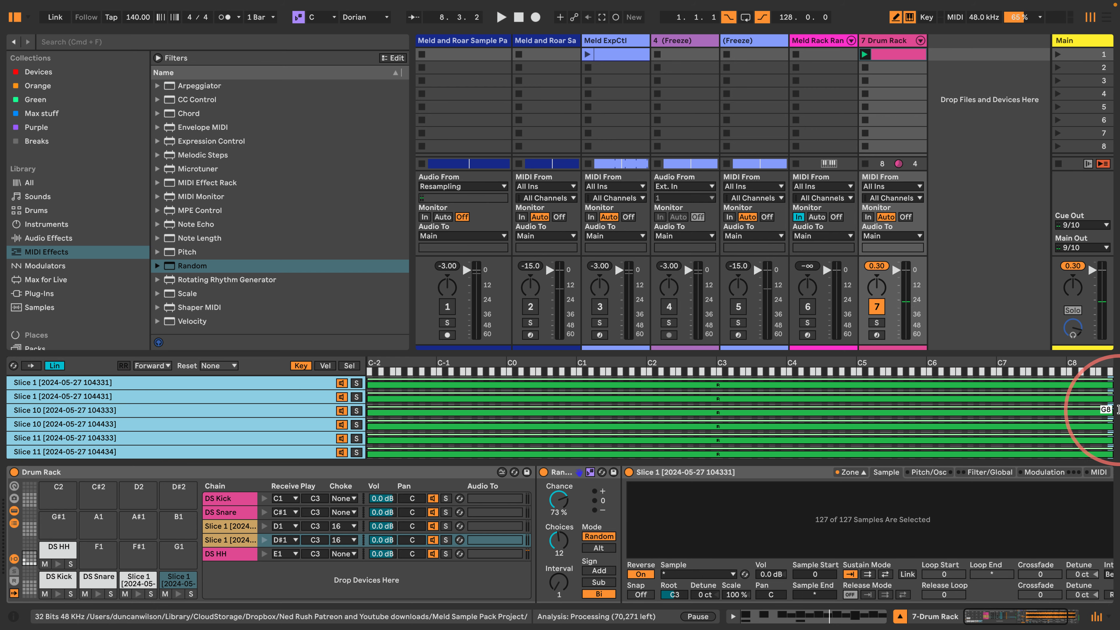
Extend the key zones of all samples in the D1 Sampler from C-2 to G8 and start playback.
left_click(138, 580)
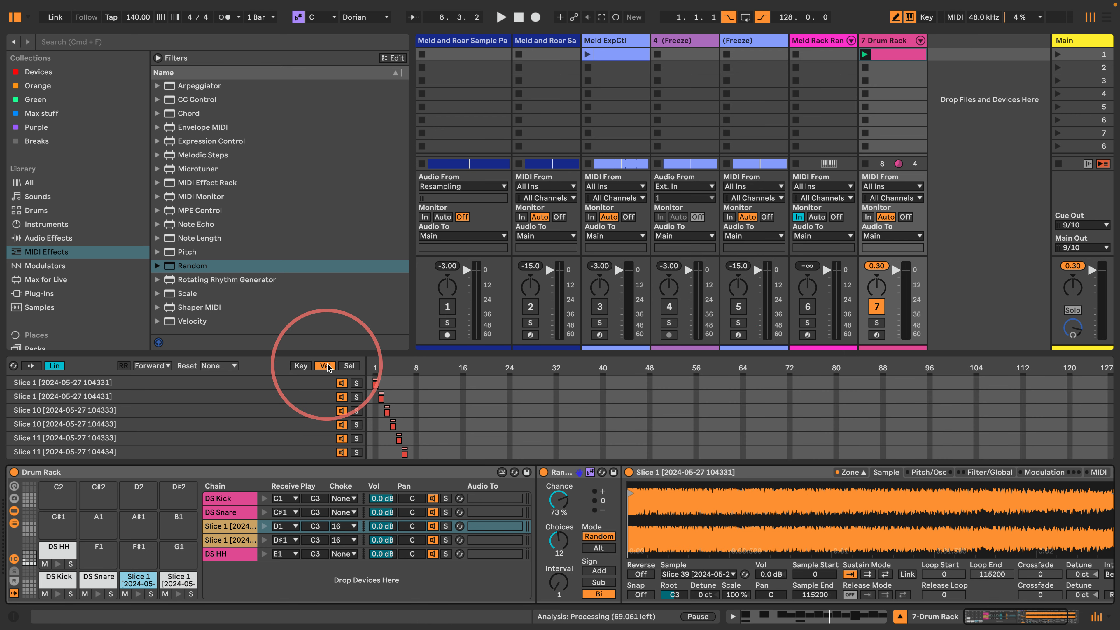
left_click(301, 366)
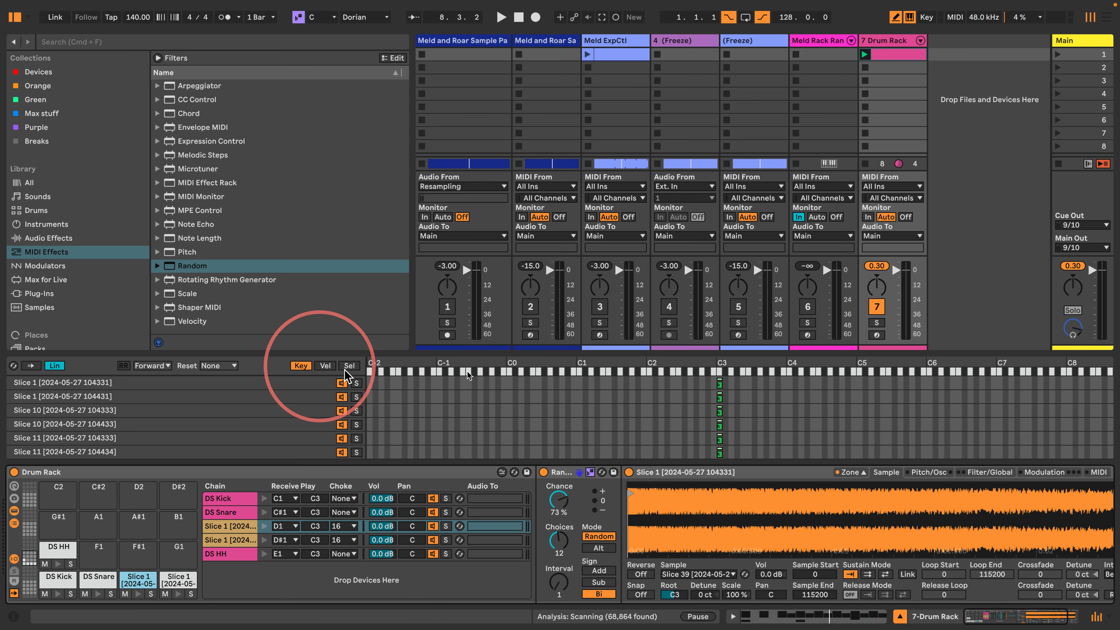
left_click(594, 425)
key("super+a")
left_click_drag(717, 397, 225, 388)
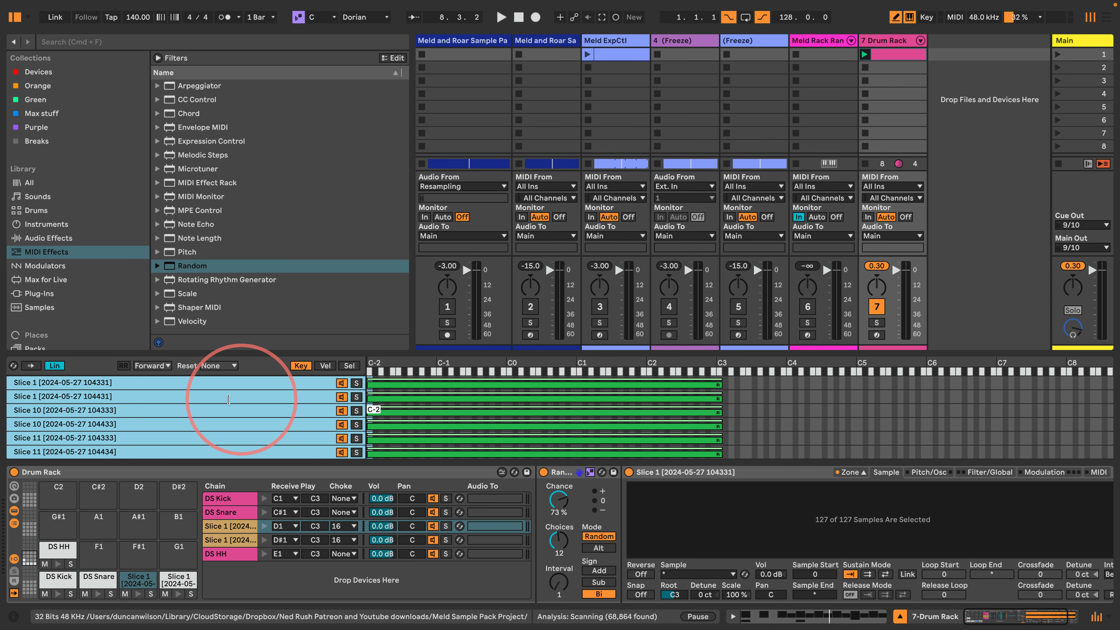
left_click_drag(722, 397, 1100, 413)
key("space")
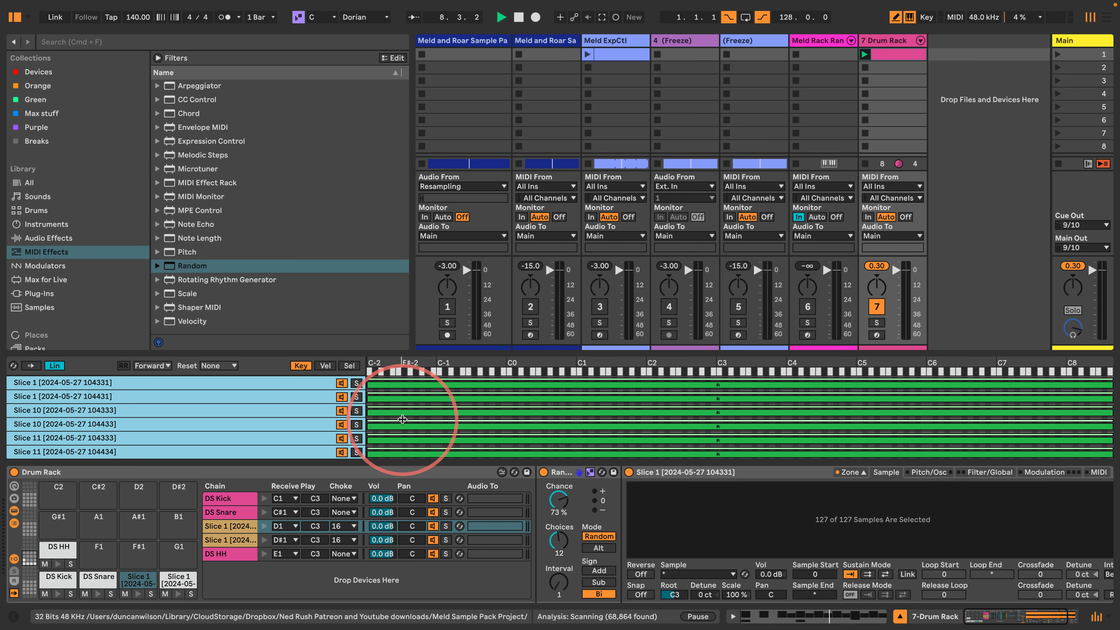
Highlight the D1 slice chain in the Drum Rack and narrow the browser.
left_click(242, 591)
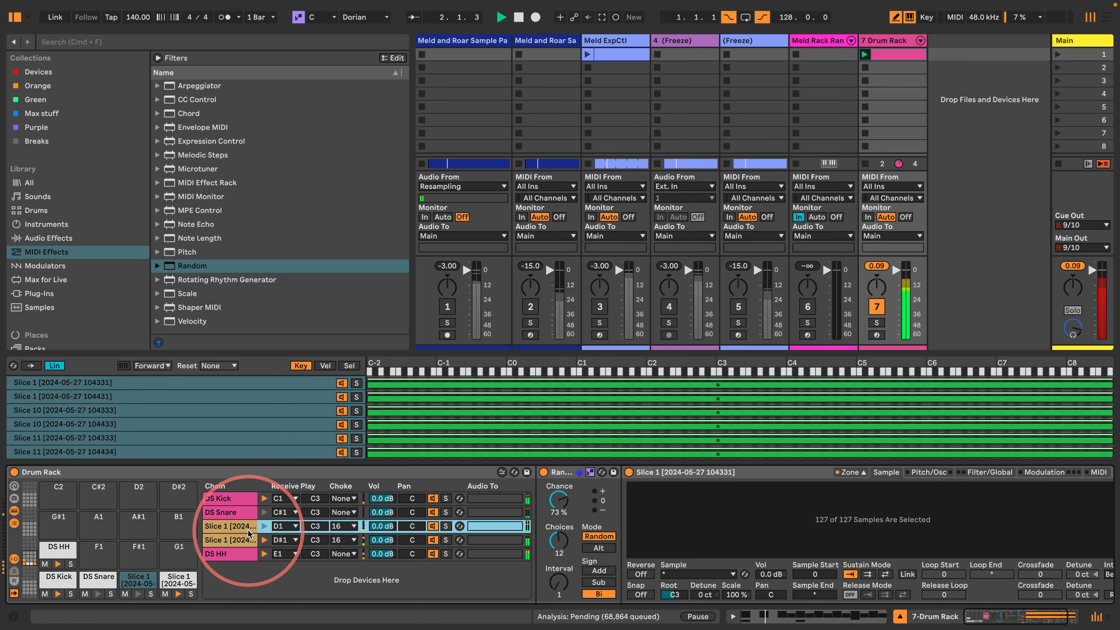
left_click_drag(409, 166, 310, 167)
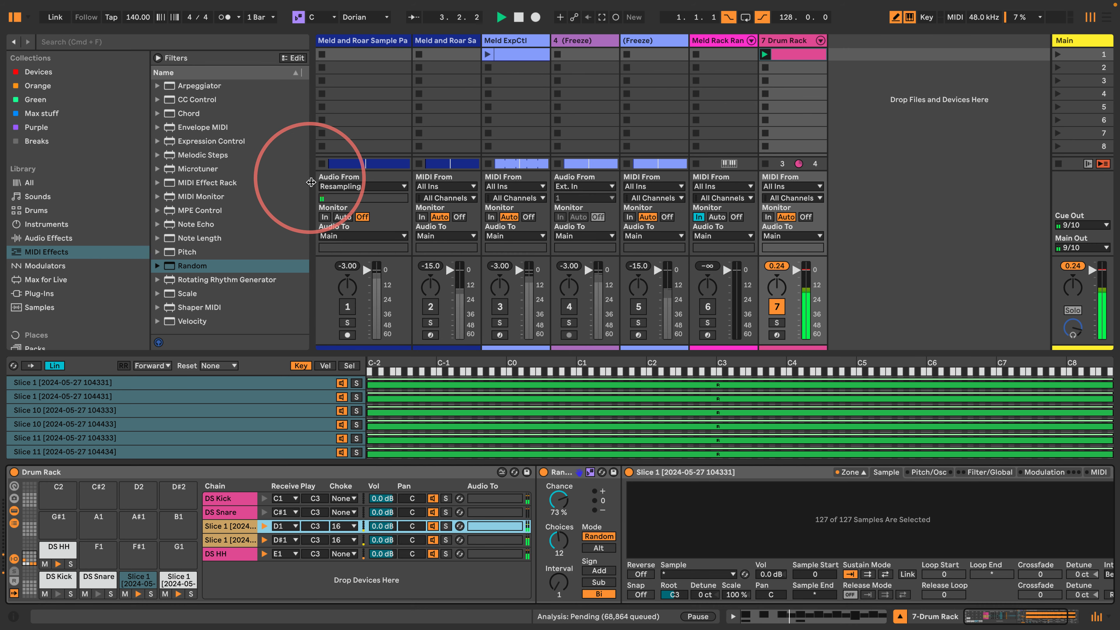
left_click(311, 520)
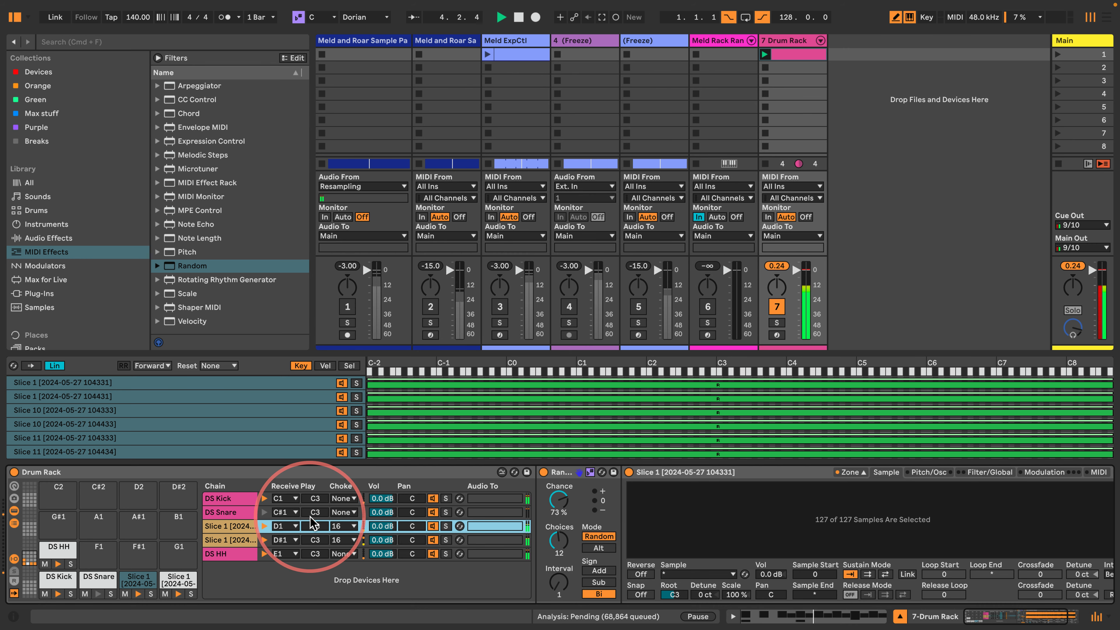
left_click(353, 537)
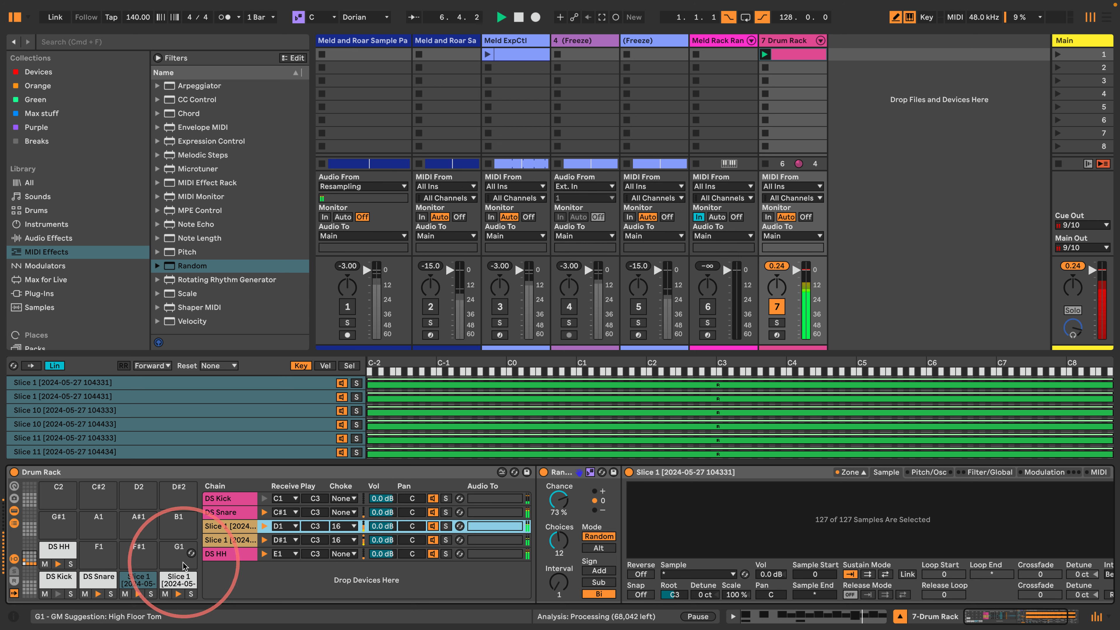
Show the D1 Sampler's Filter/Global settings and check the available Voices options.
scroll(775, 521, "right", 3)
left_click(875, 473)
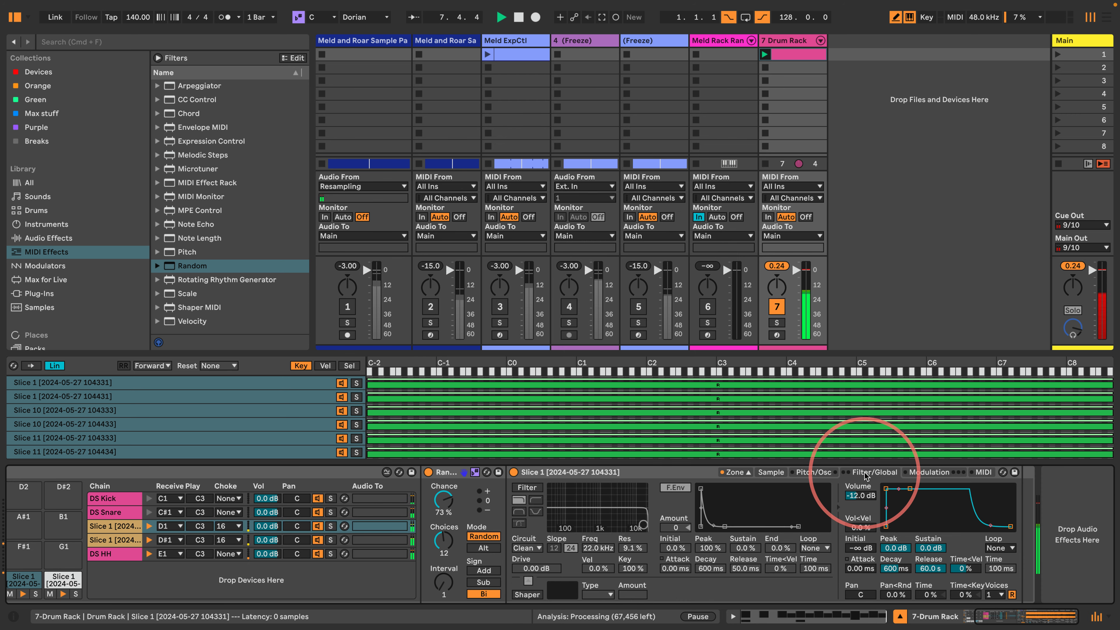
left_click(994, 594)
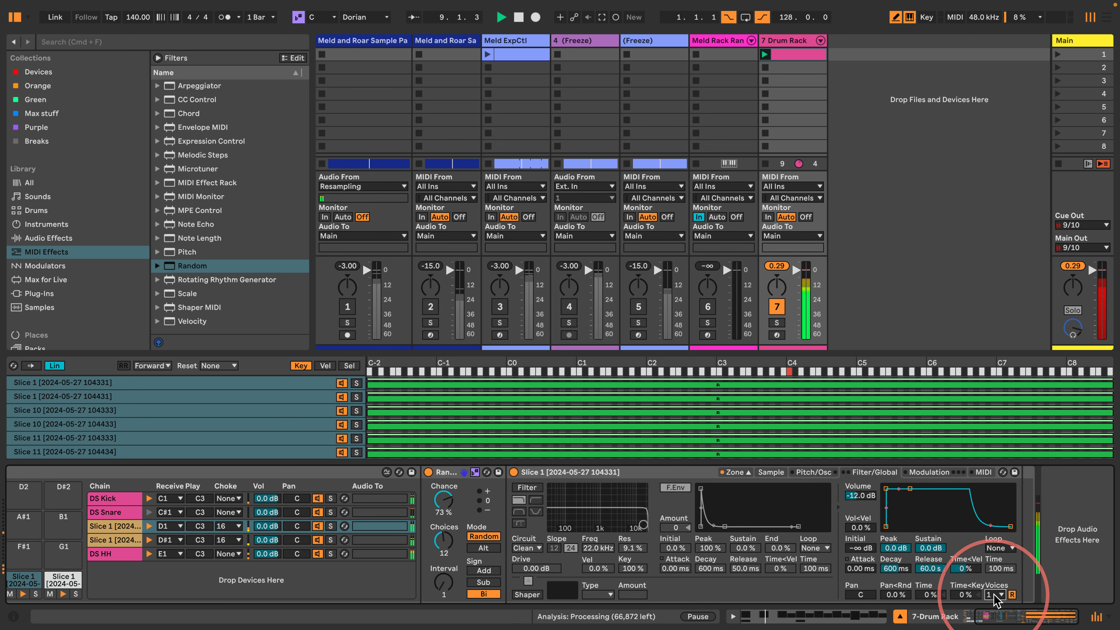
left_click(998, 534)
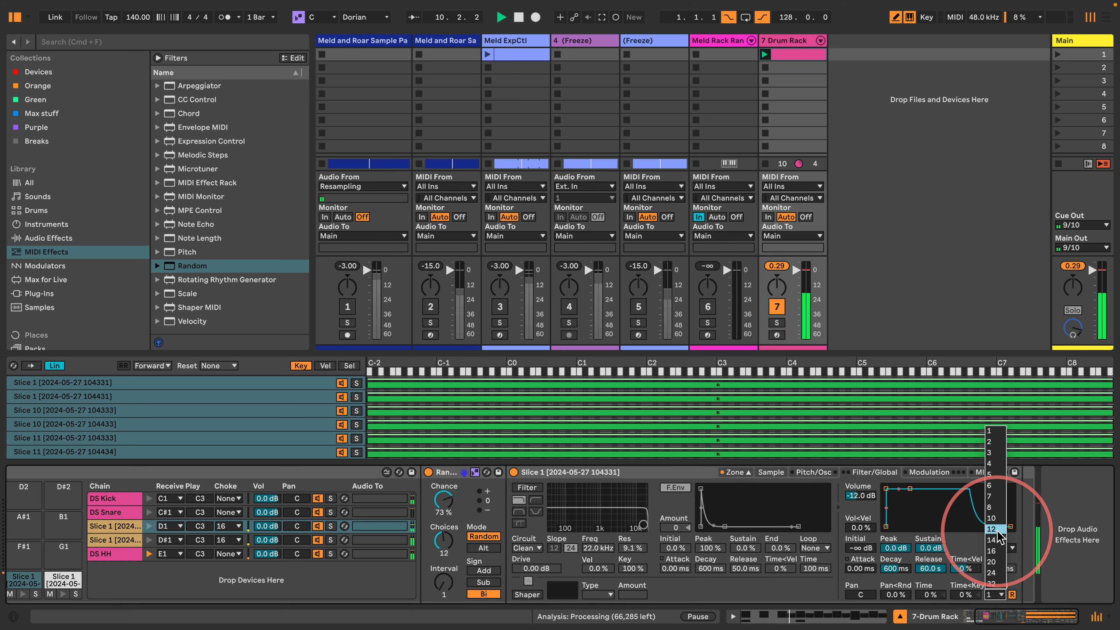
left_click(715, 598)
Stop playback and duplicate the D1 and D#1 slice chains onto pads F#1 and G1 of the Drum Rack.
scroll(532, 561, "left", 3)
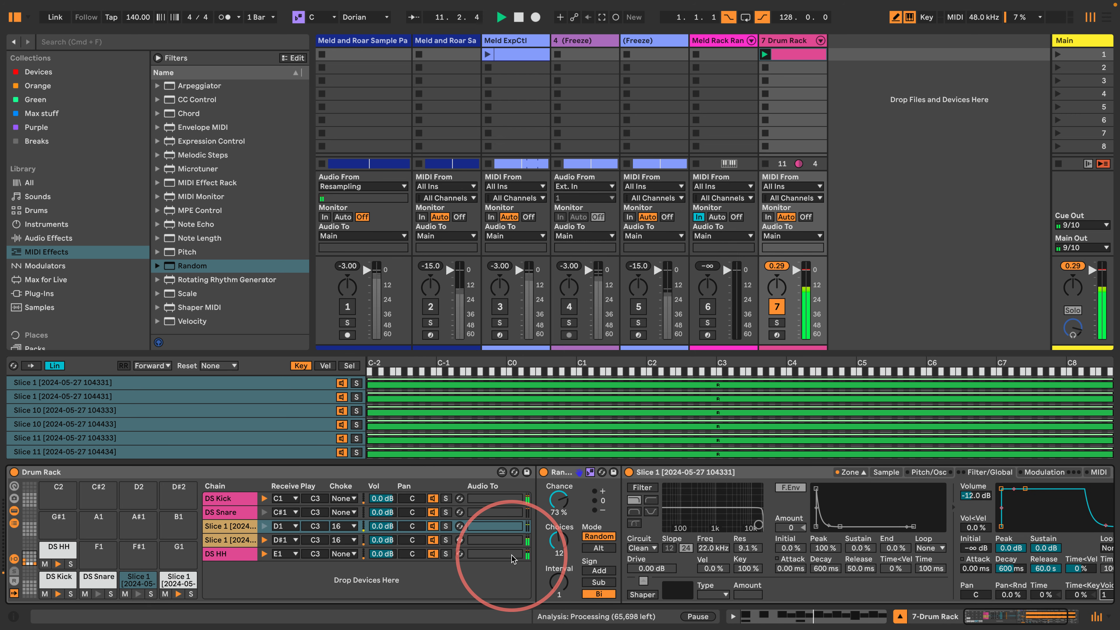
left_click(136, 581)
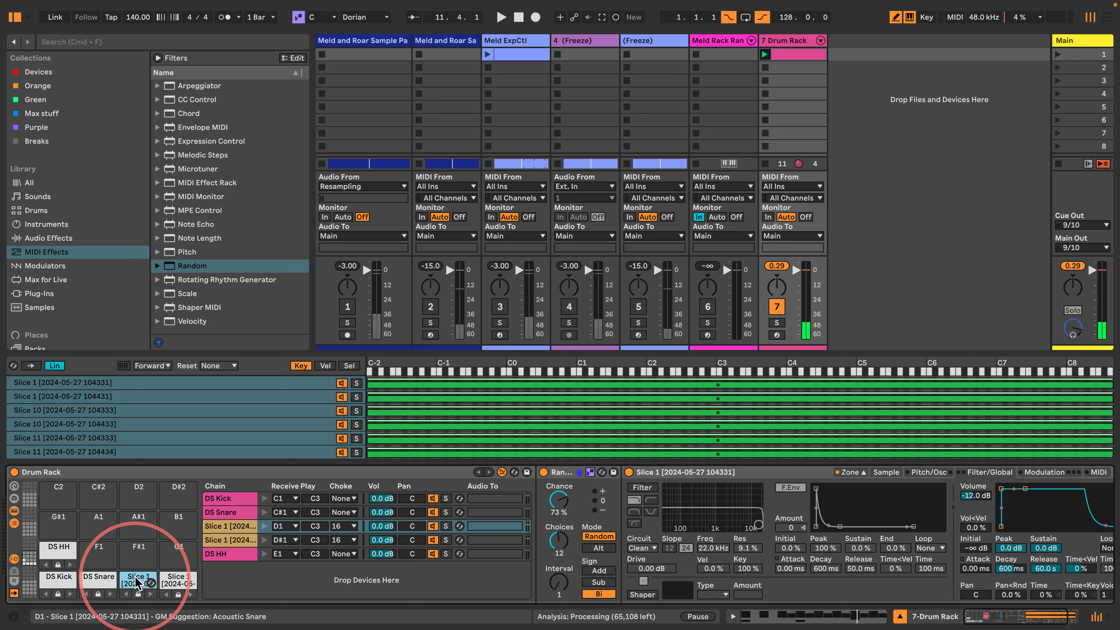
left_click_drag(136, 578, 171, 549)
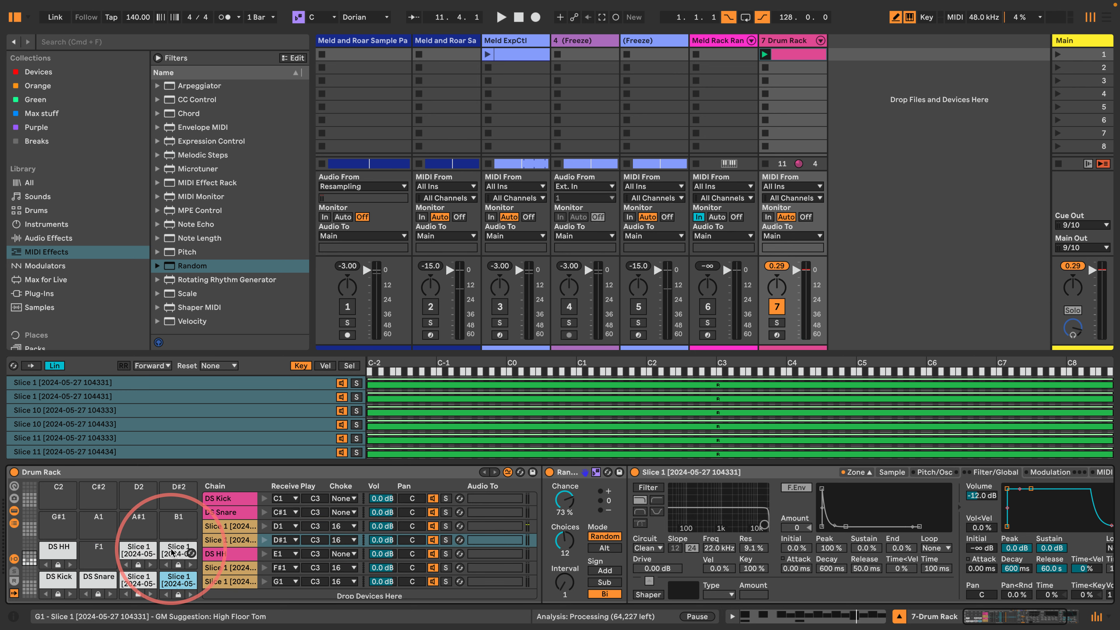
Set the choke group of both the F#1 and G1 slice chains to None.
left_click(131, 549)
left_click(346, 568)
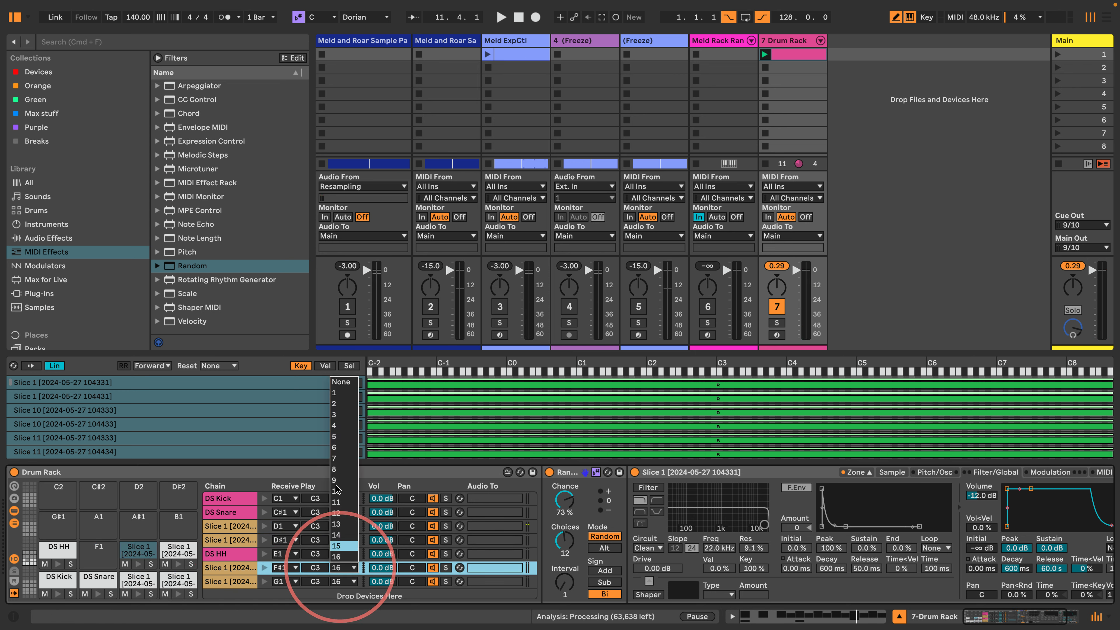
left_click(350, 381)
left_click(341, 581)
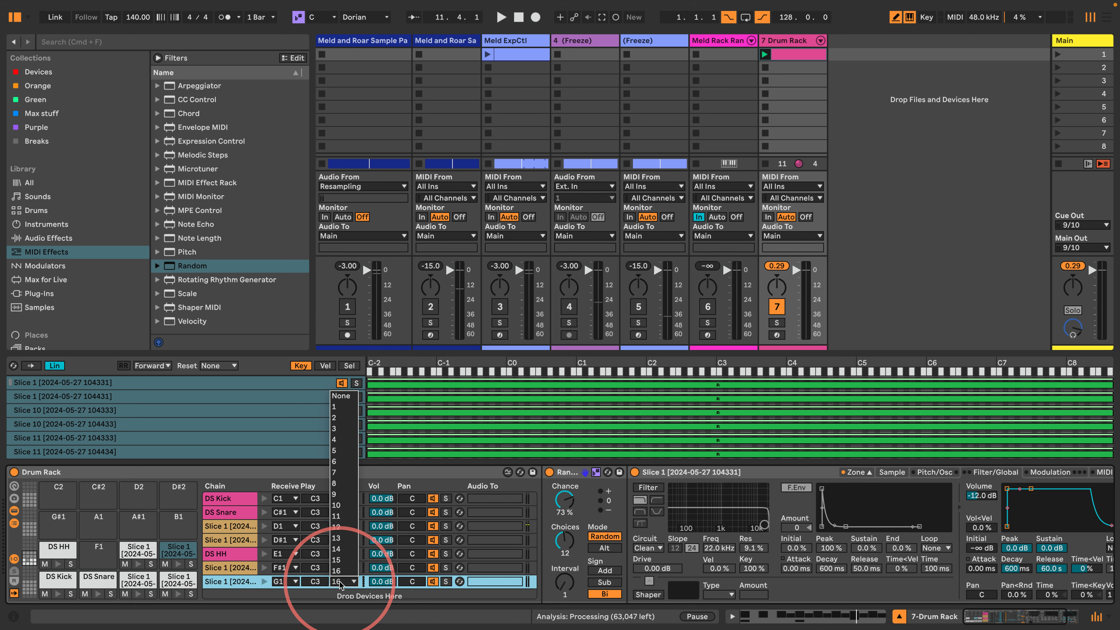
left_click(345, 395)
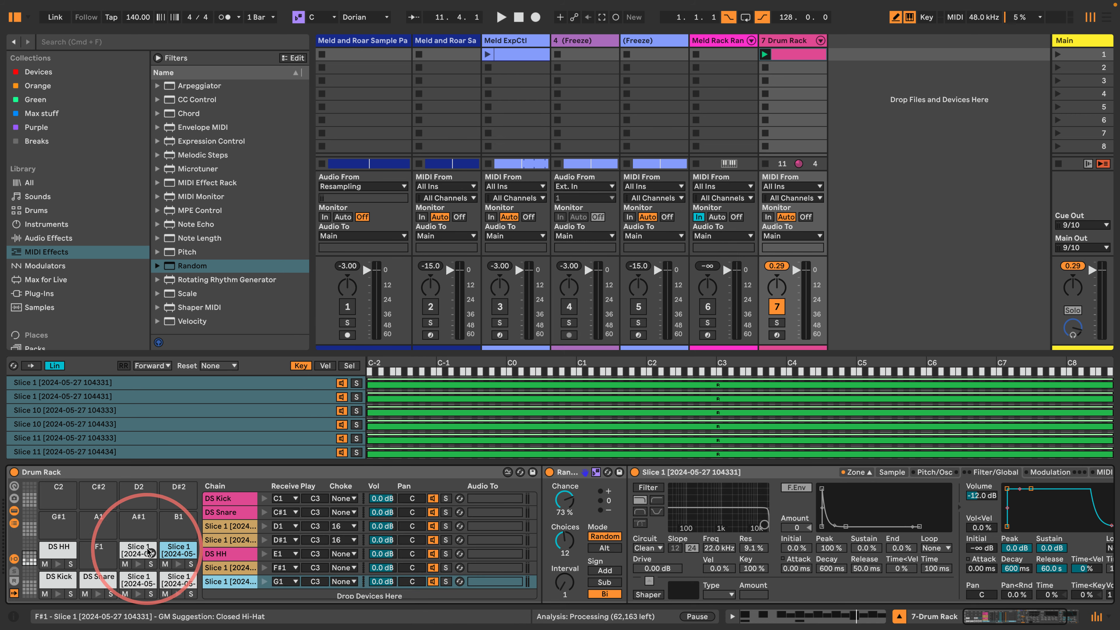
Set the Samplers on F#1 and G1 to 8 voices with retrigger off.
left_click(149, 552)
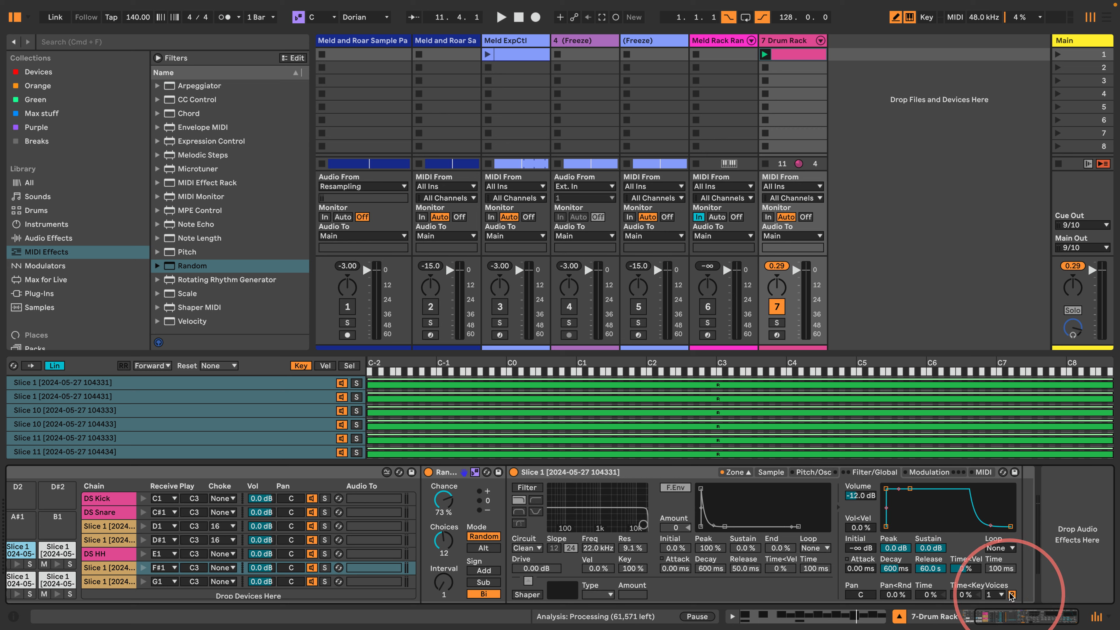
left_click(999, 595)
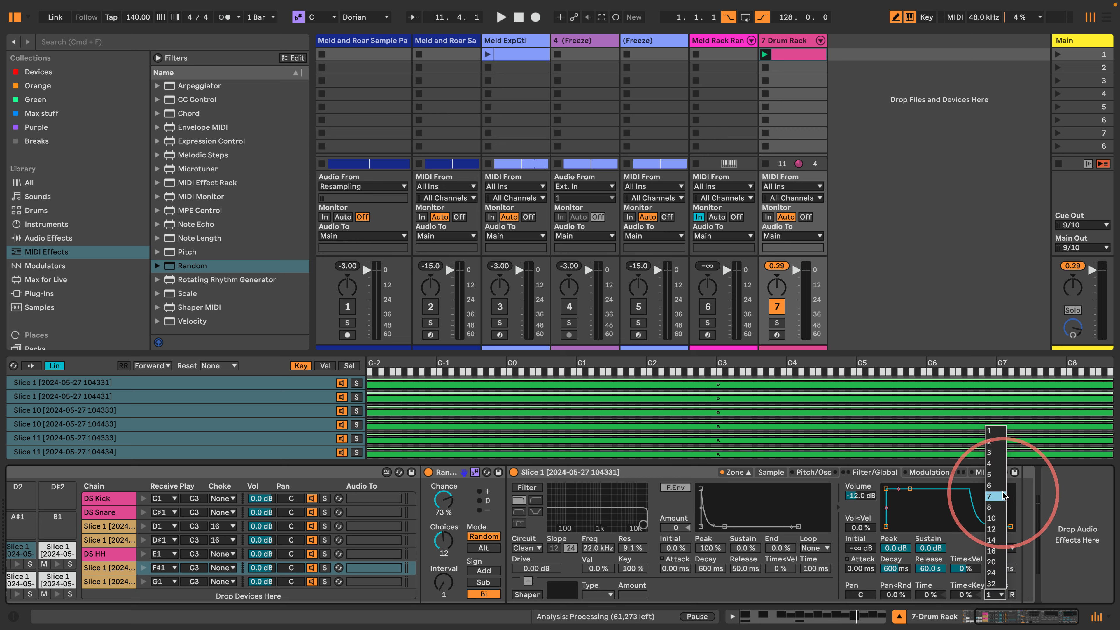
left_click(994, 507)
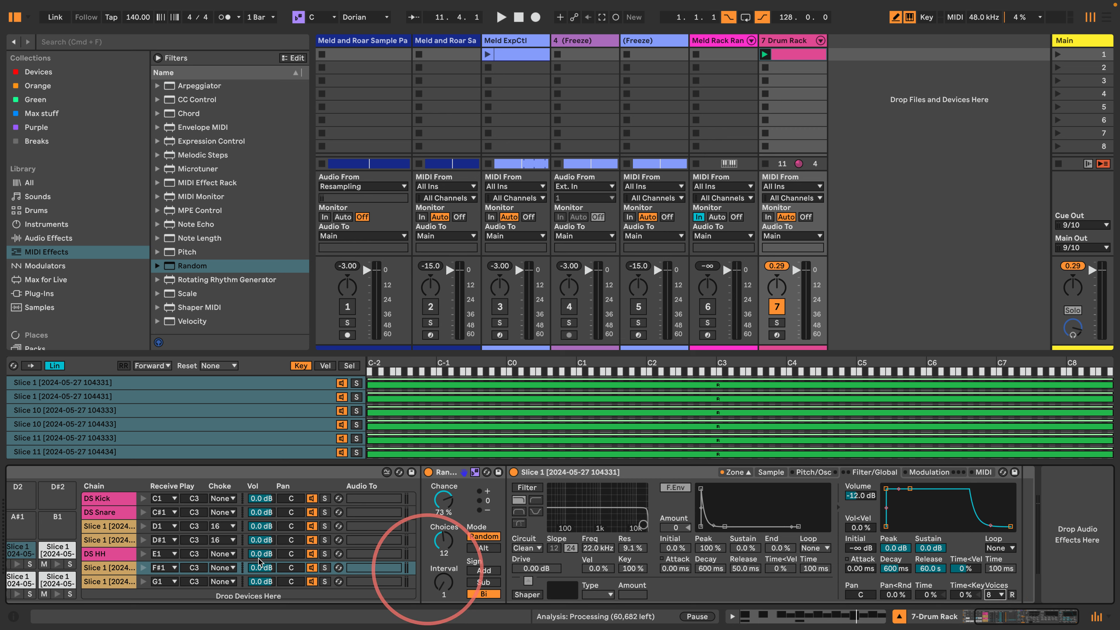
left_click(54, 551)
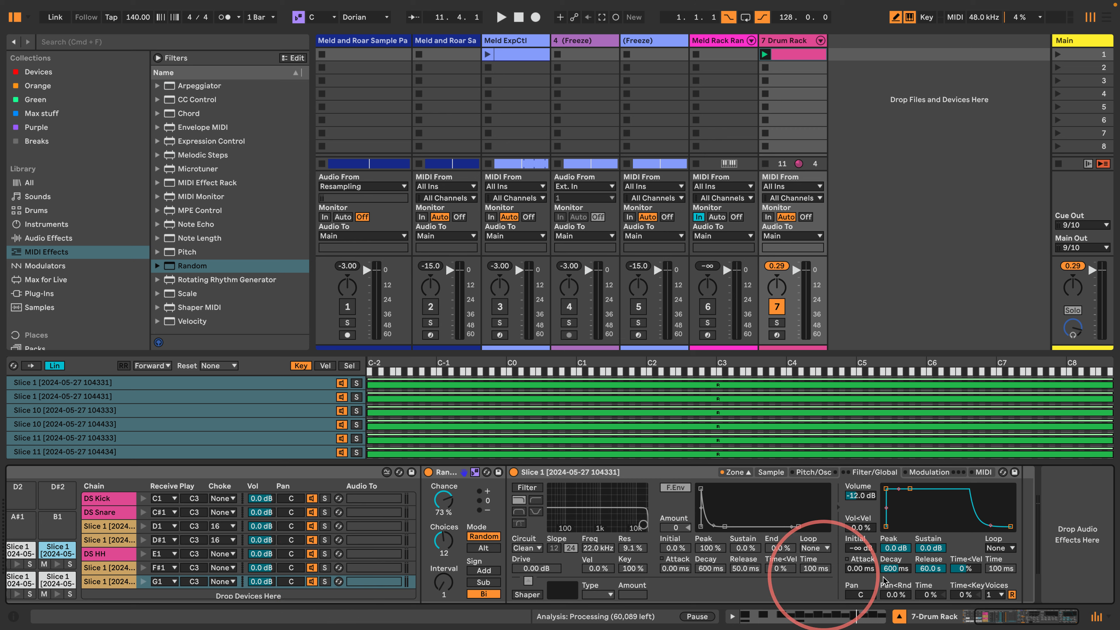
left_click(999, 597)
left_click(994, 507)
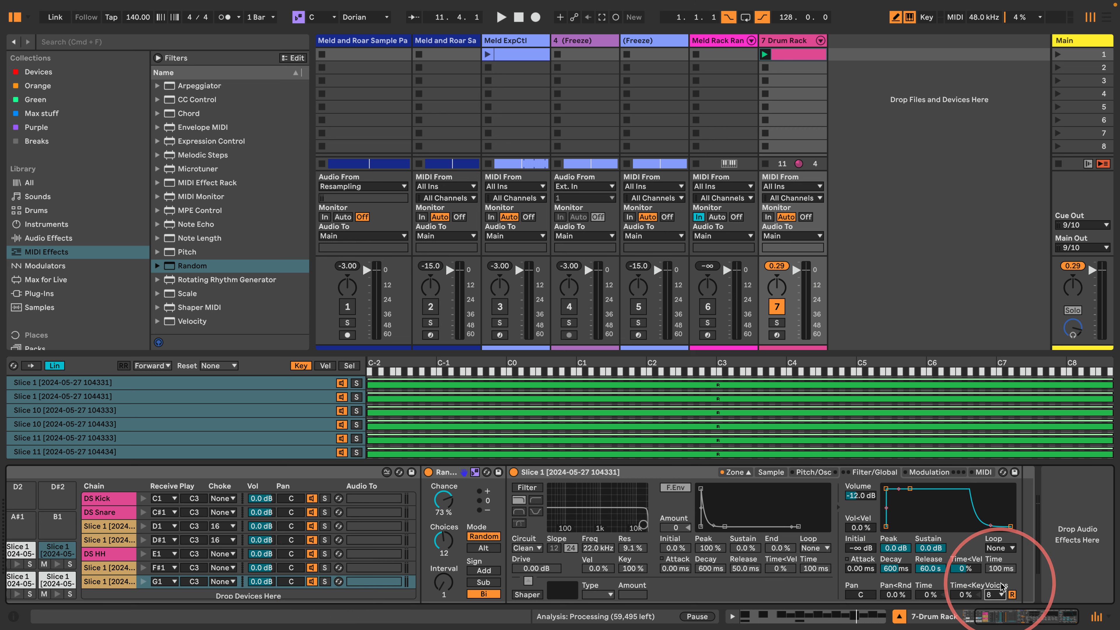
Pull the volume envelope sustain to -inf dB in the F#1 and G1 Samplers, with decays of about 481 ms and 410 ms.
left_click_drag(911, 490, 928, 526)
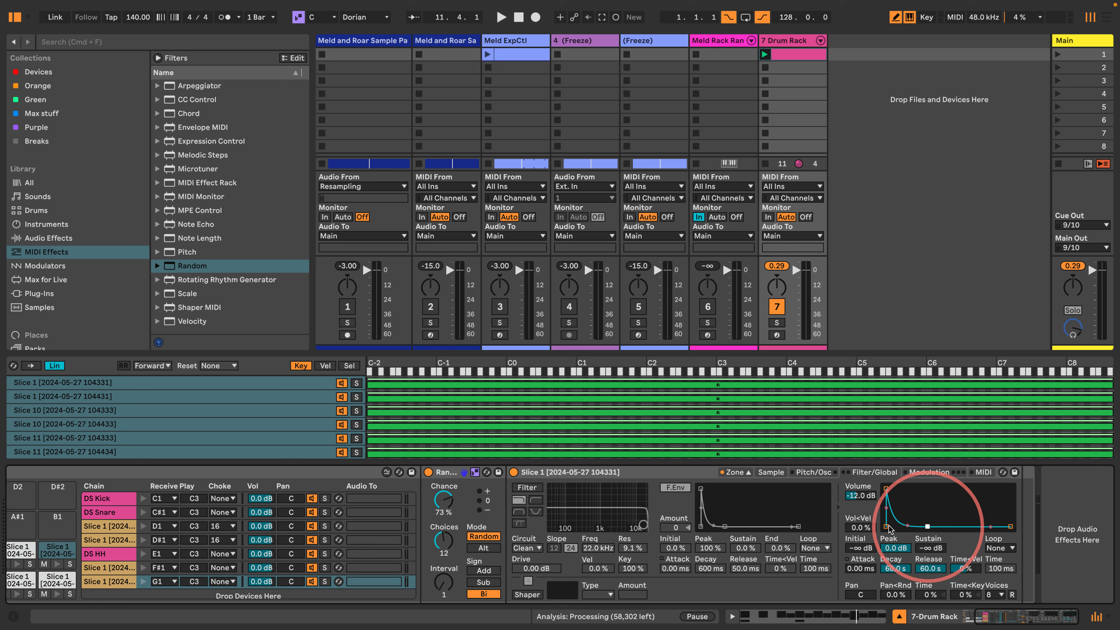
left_click(21, 551)
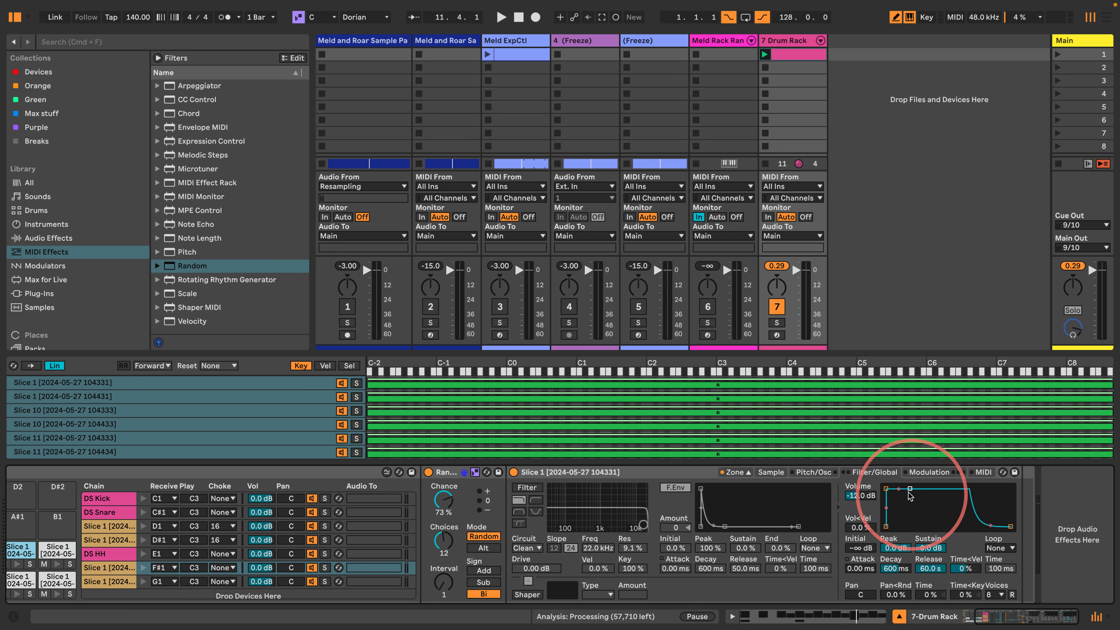
left_click_drag(910, 489, 928, 527)
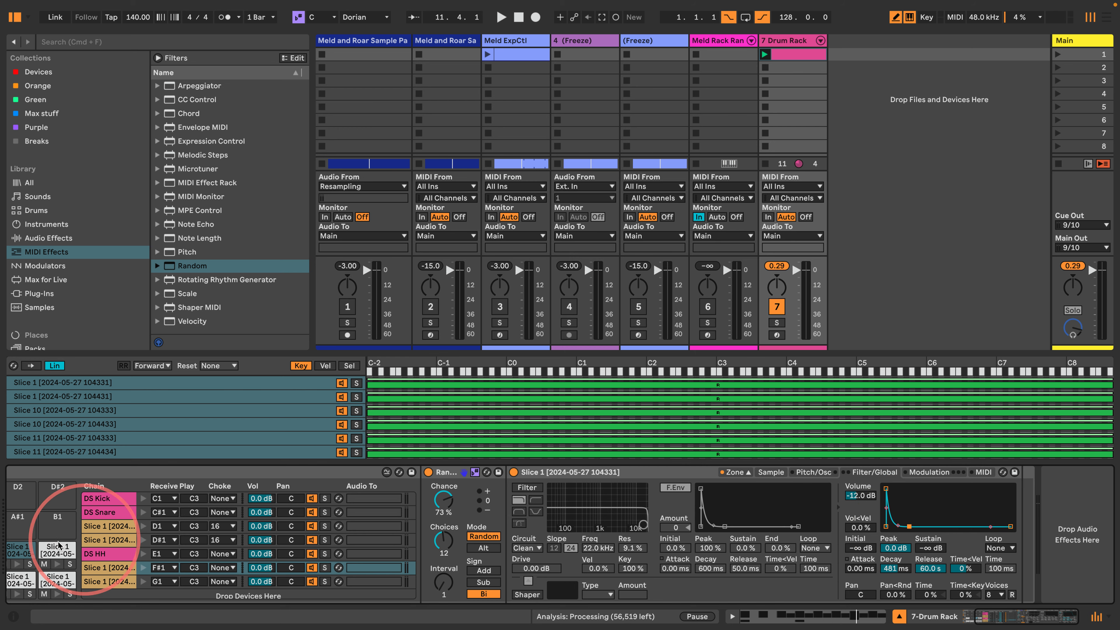
left_click(58, 550)
left_click(897, 570)
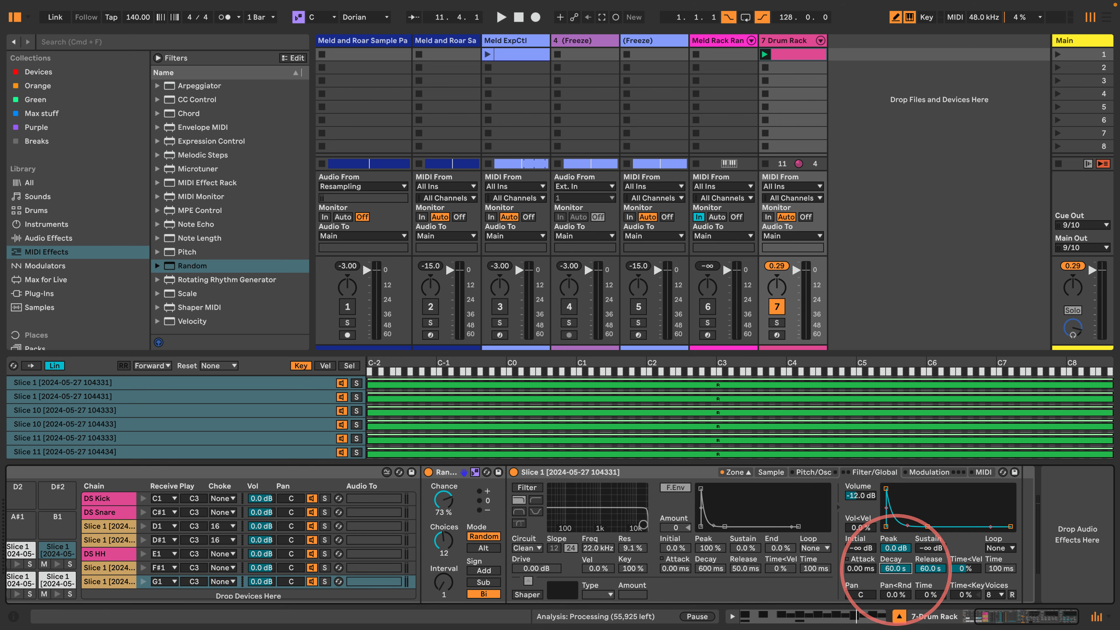
Open the Drum Rack clip, enlarge the note editor and copy the D1 and D#1 slice notes onto the F#1 and G1 rows.
double_click(795, 54)
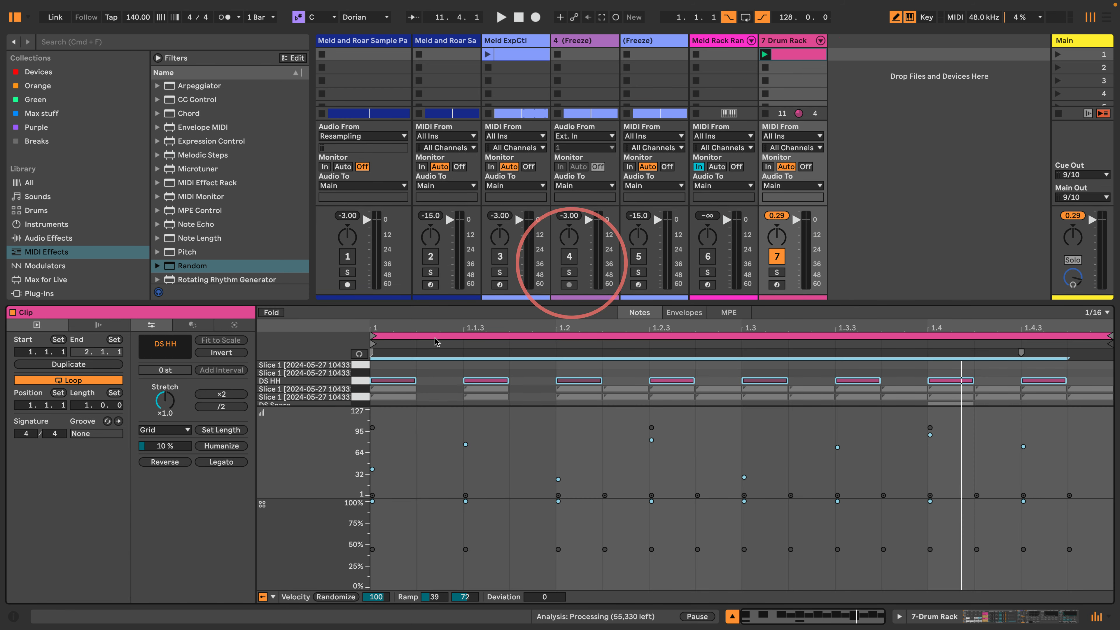
left_click_drag(363, 314, 347, 204)
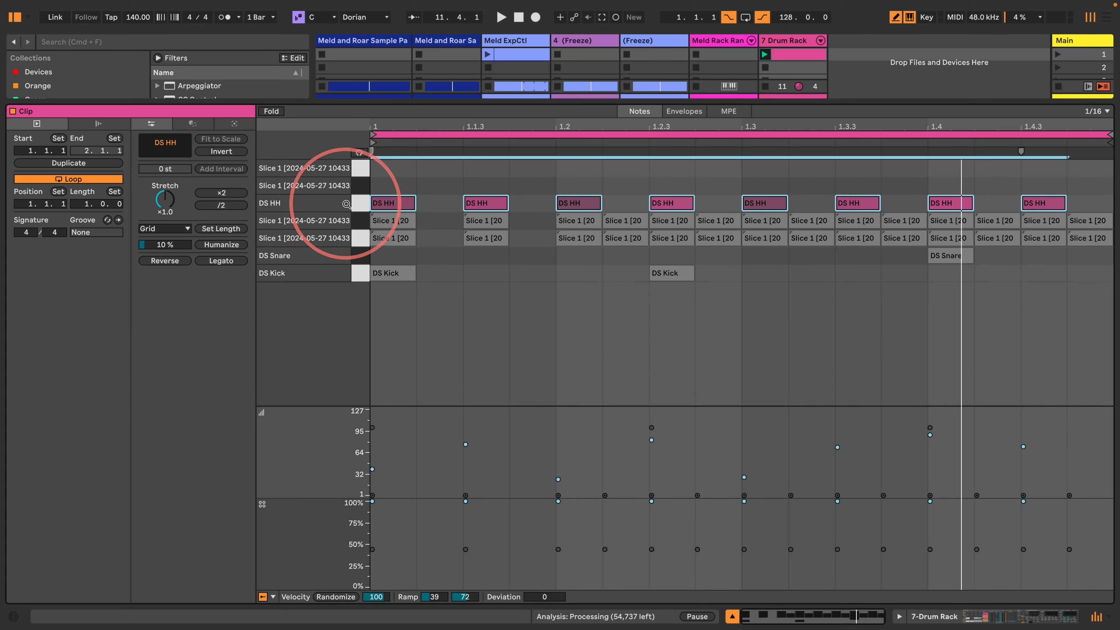
left_click(363, 223)
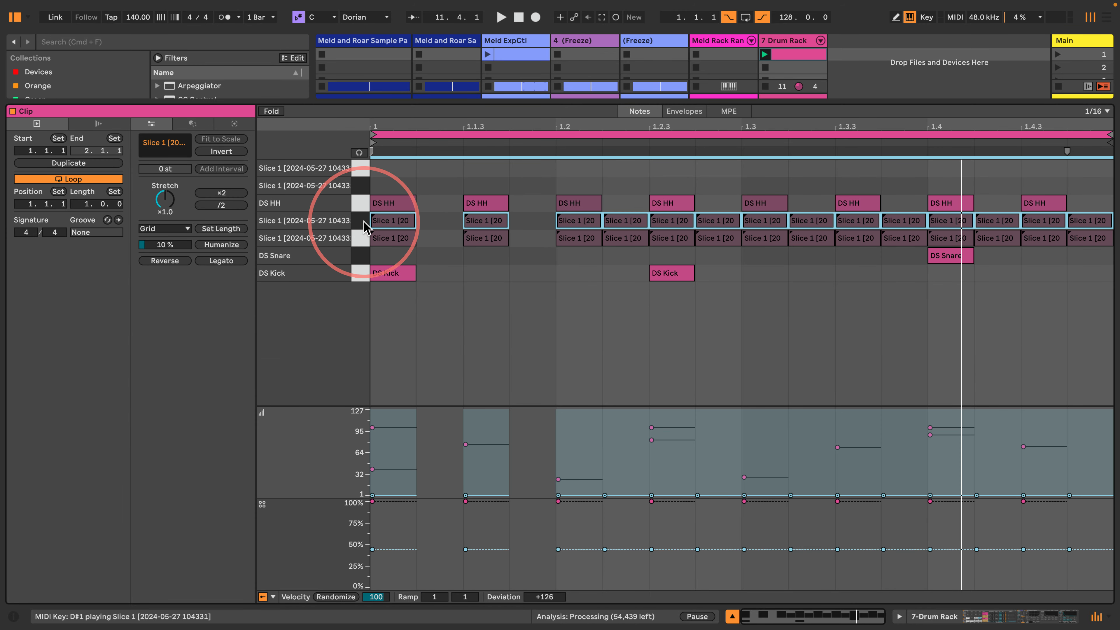
left_click_drag(380, 221, 382, 190)
key("super+z")
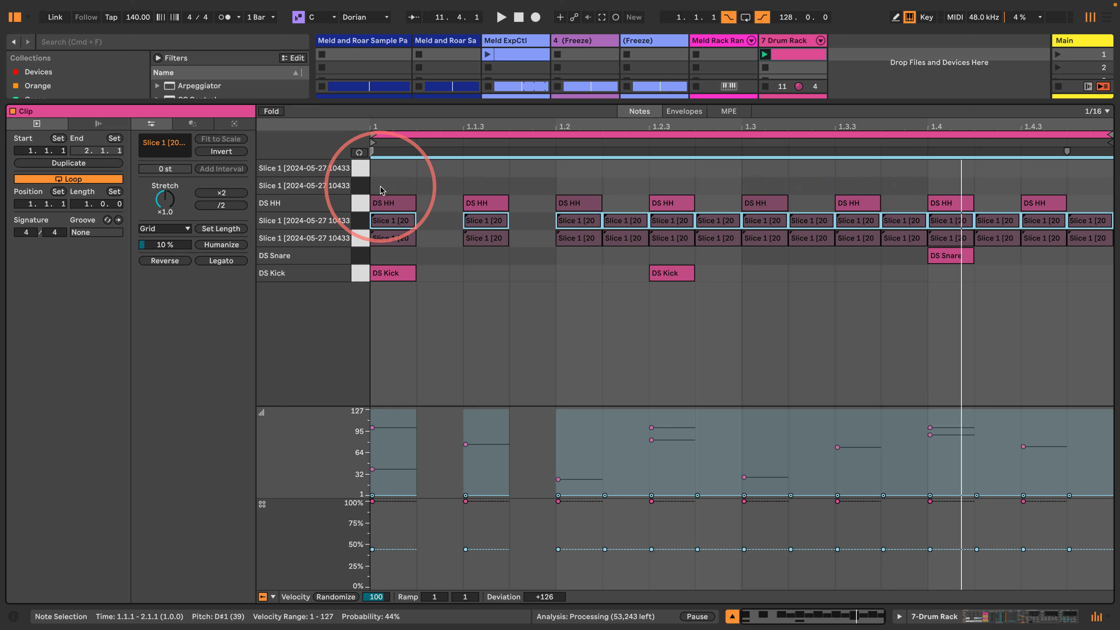
left_click_drag(391, 224, 393, 169)
left_click(354, 186)
left_click(357, 167, "shift")
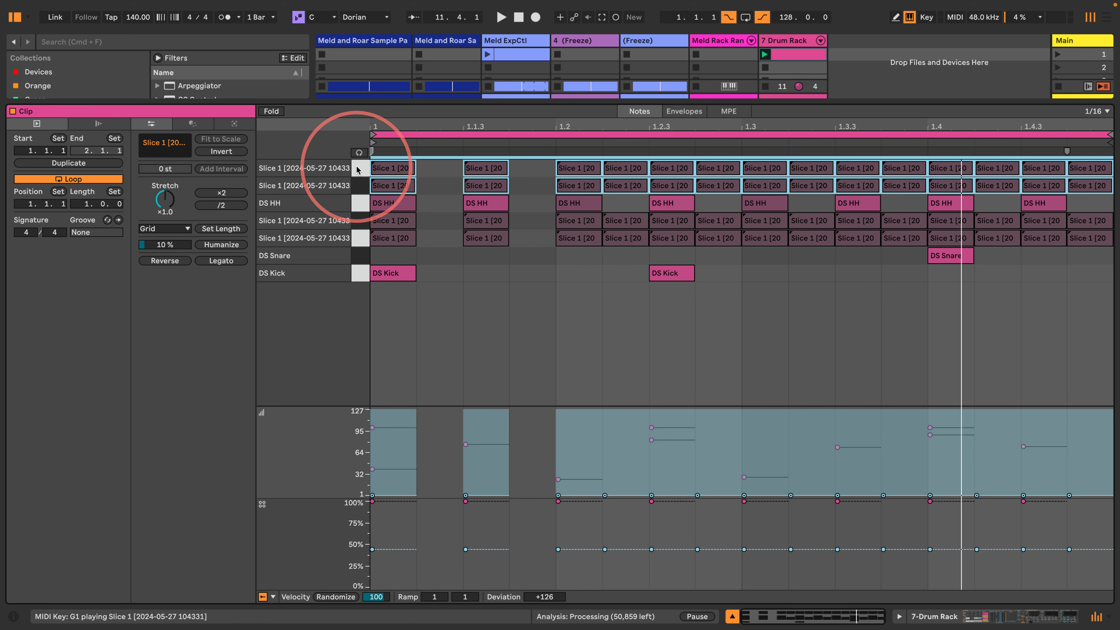
key("space")
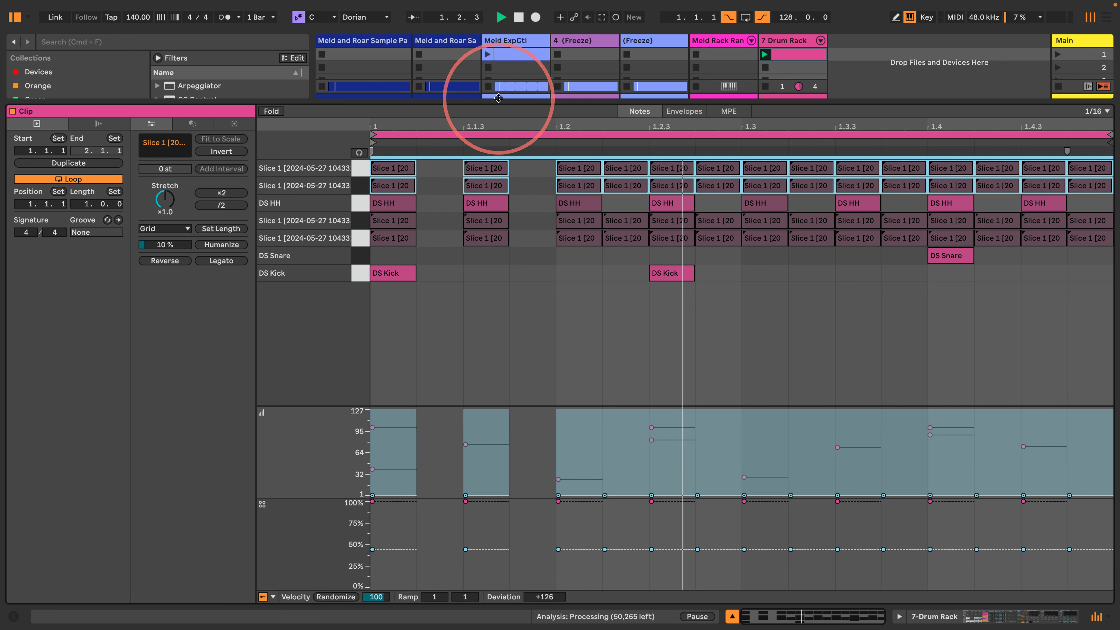
left_click_drag(499, 98, 477, 240)
left_click(940, 616)
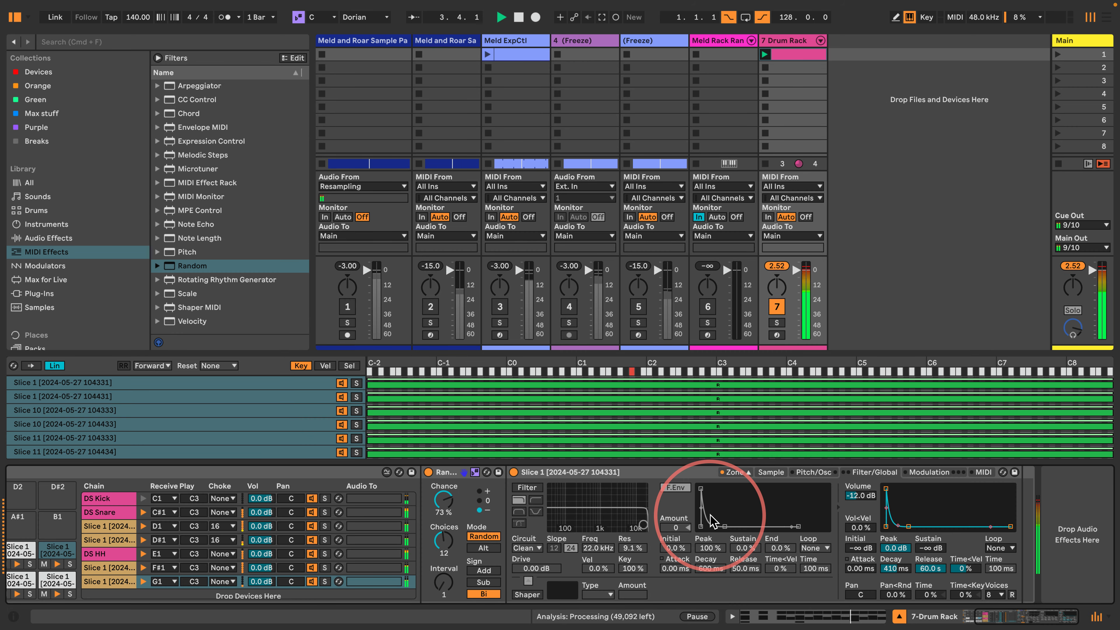
Lower the note chance to 6% for the F#1 slices and 10% for the G1 slices, and restart playback.
double_click(793, 53)
left_click(379, 322)
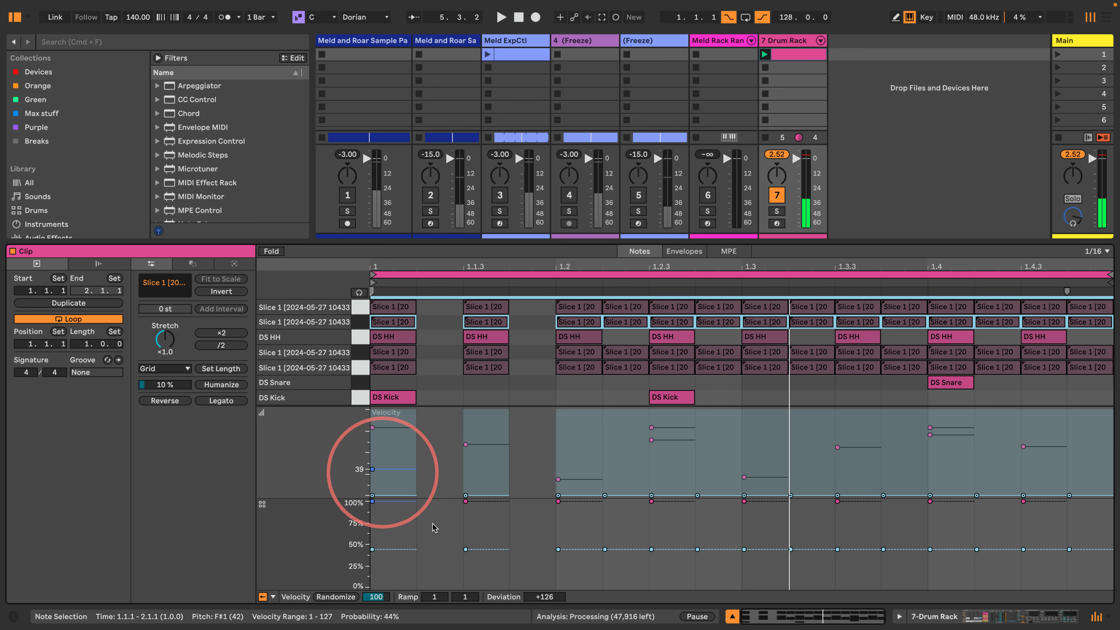
left_click_drag(463, 546, 466, 551)
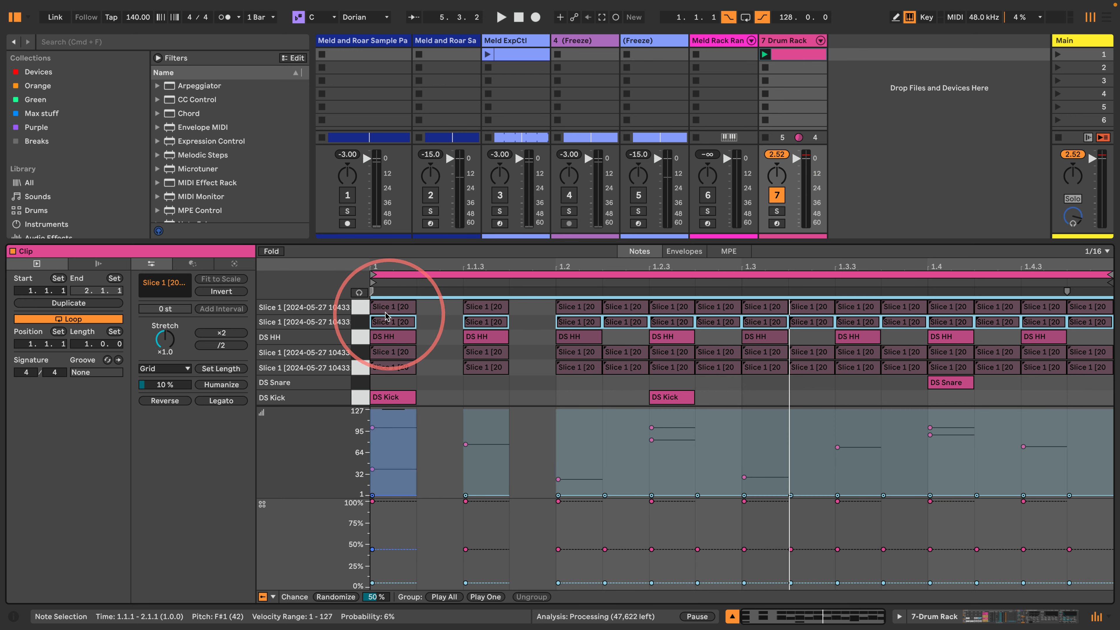
left_click(365, 309)
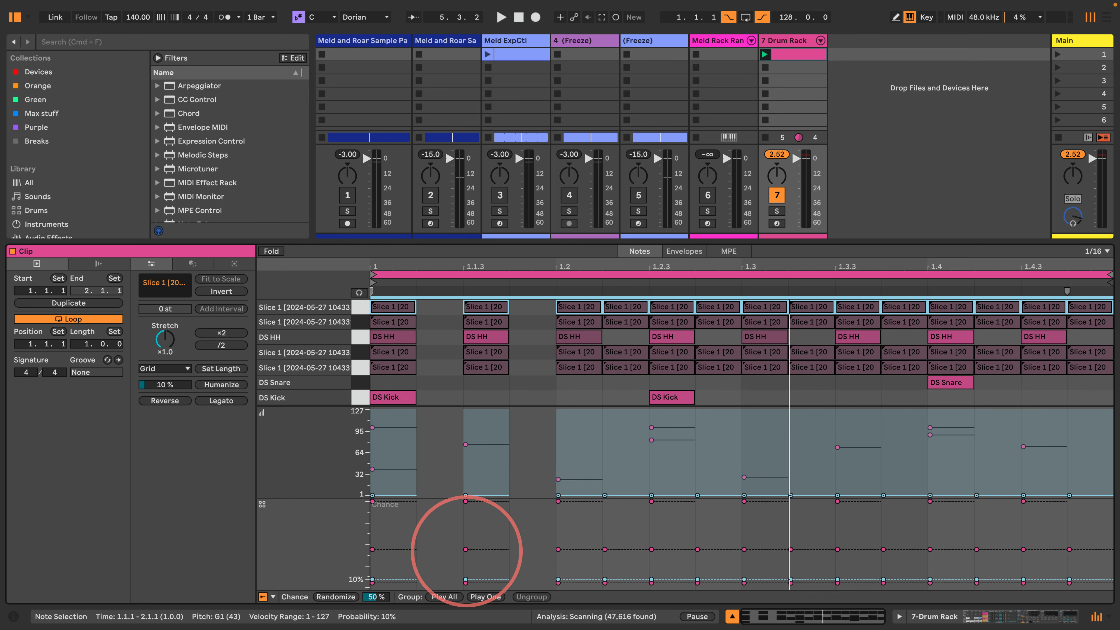
key("space")
Find Drum Buss among the audio effects and add it after the Drum Rack.
left_click(780, 46)
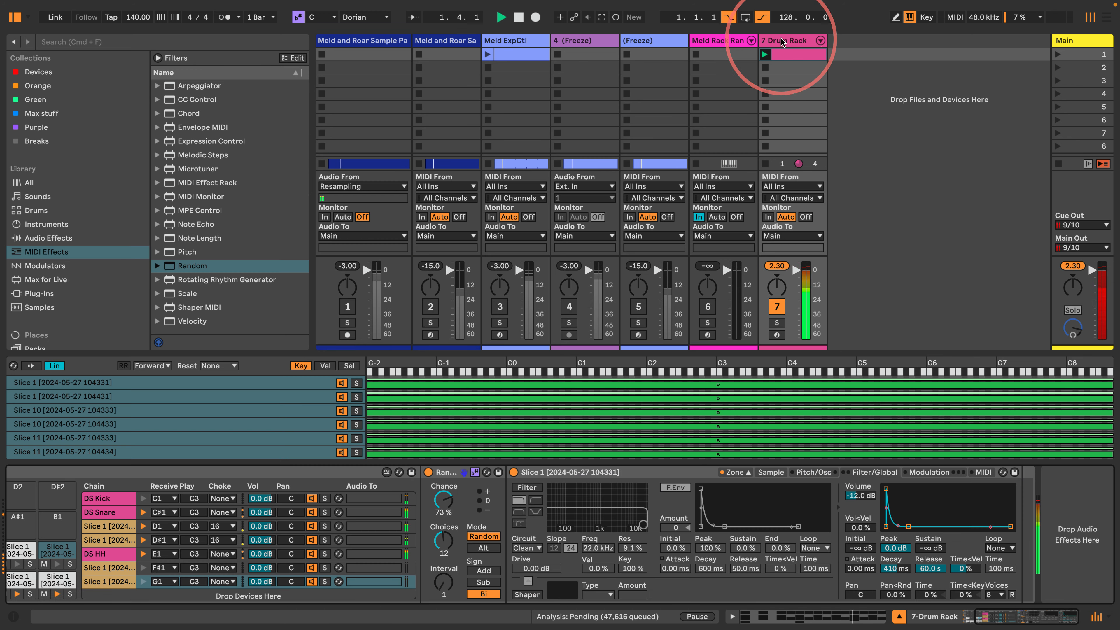
left_click(25, 225)
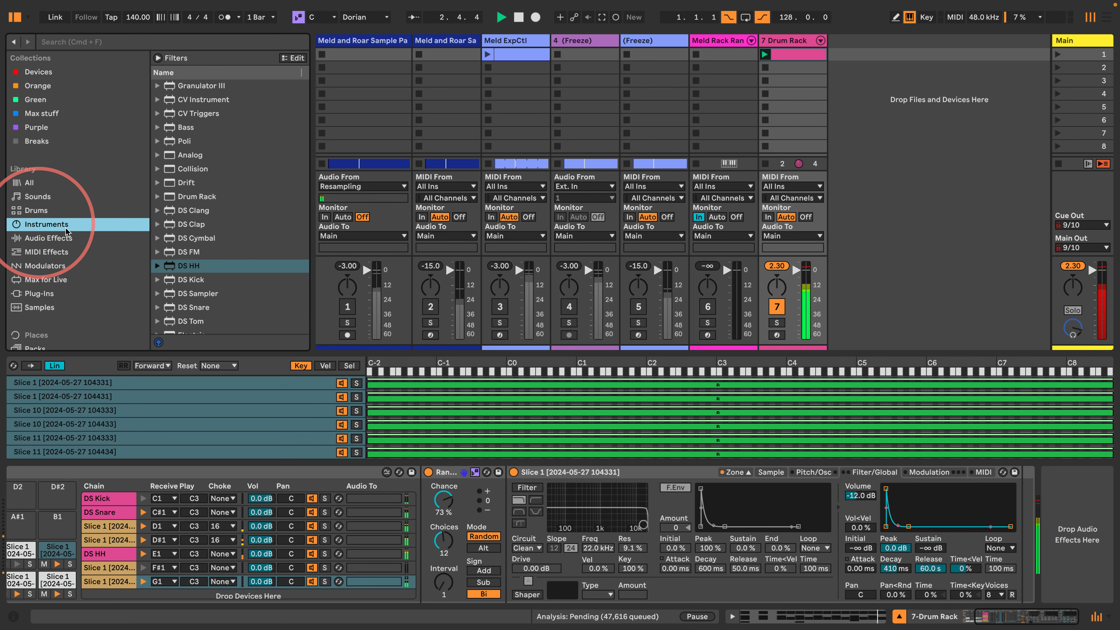
scroll(177, 212, "down", 2)
scroll(177, 212, "up", 3)
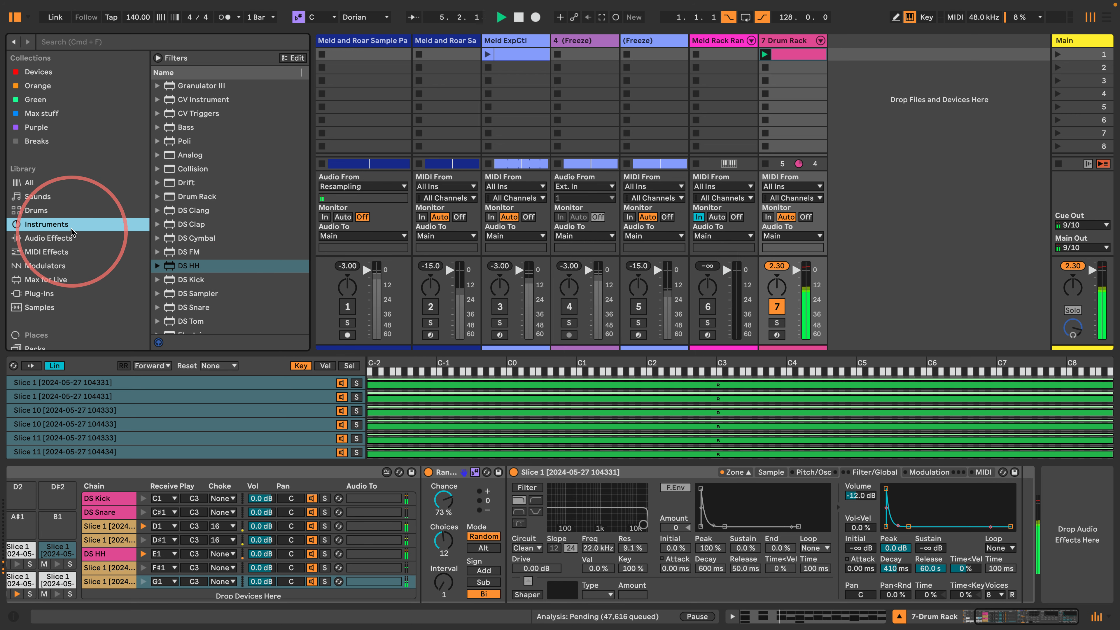
left_click(44, 238)
scroll(182, 271, "down", 5)
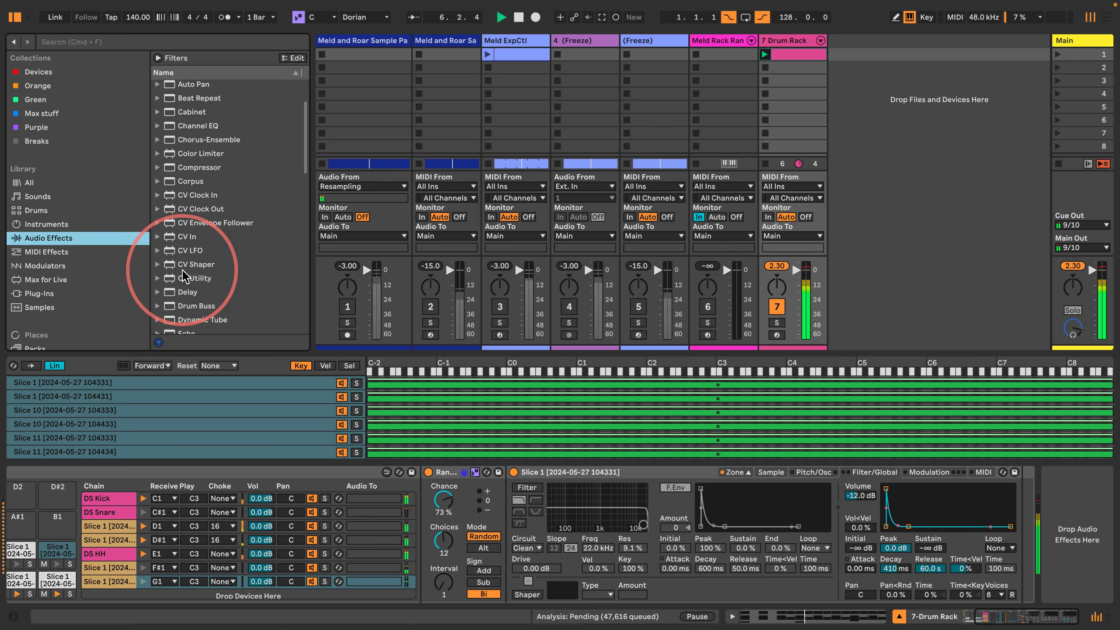
scroll(172, 252, "up", 4)
left_click_drag(167, 243, 974, 516)
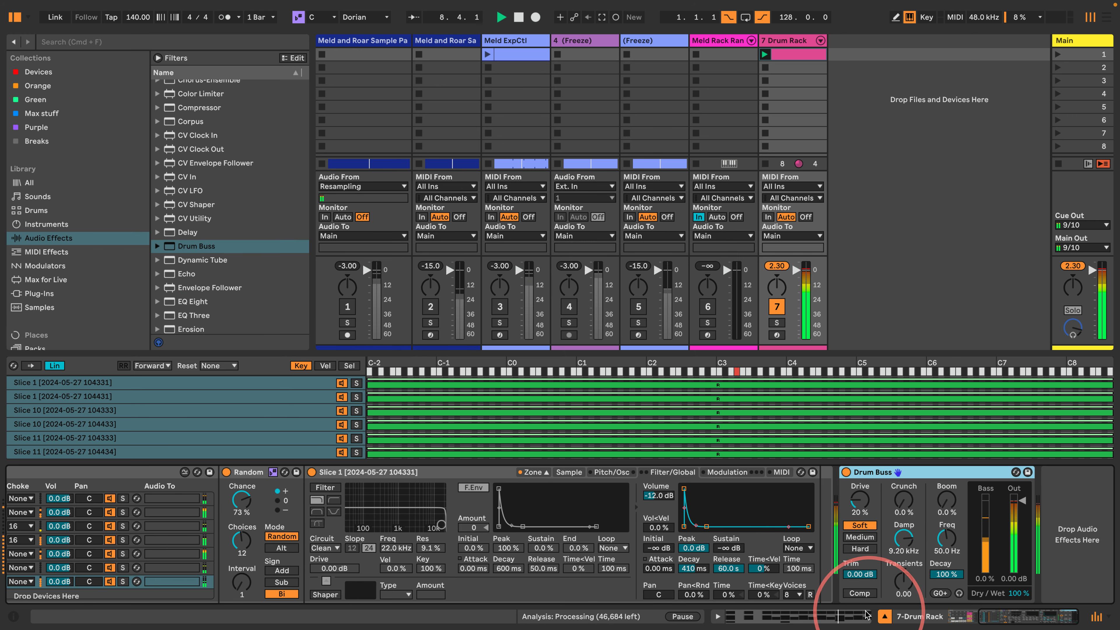
Enable the Drum Buss compressor, set Drive to 0% and raise Transients to 0.44.
left_click(860, 593)
double_click(860, 501)
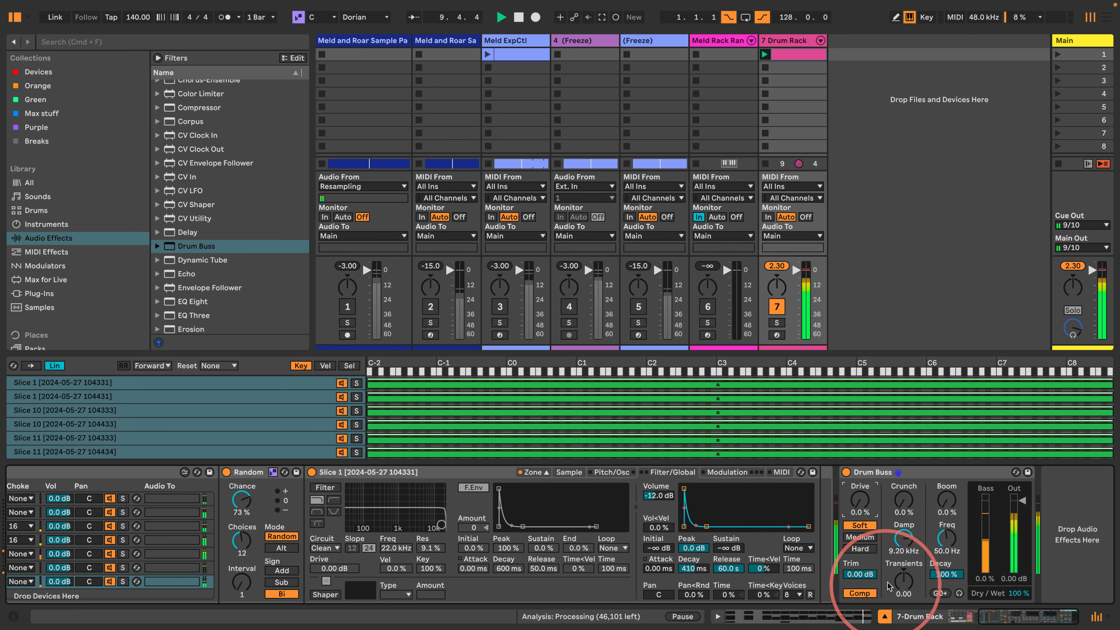
left_click_drag(901, 582, 902, 557)
scroll(211, 237, "up", 5)
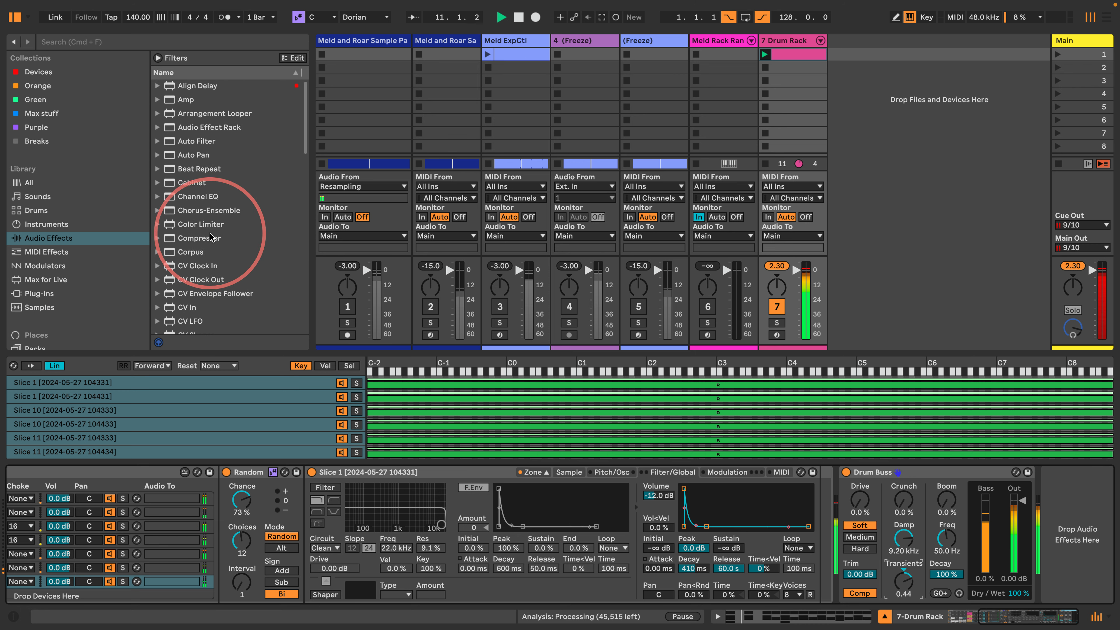
Find Limiter among the audio effects and add it after Drum Buss on the Drum Rack track.
scroll(211, 237, "down", 10)
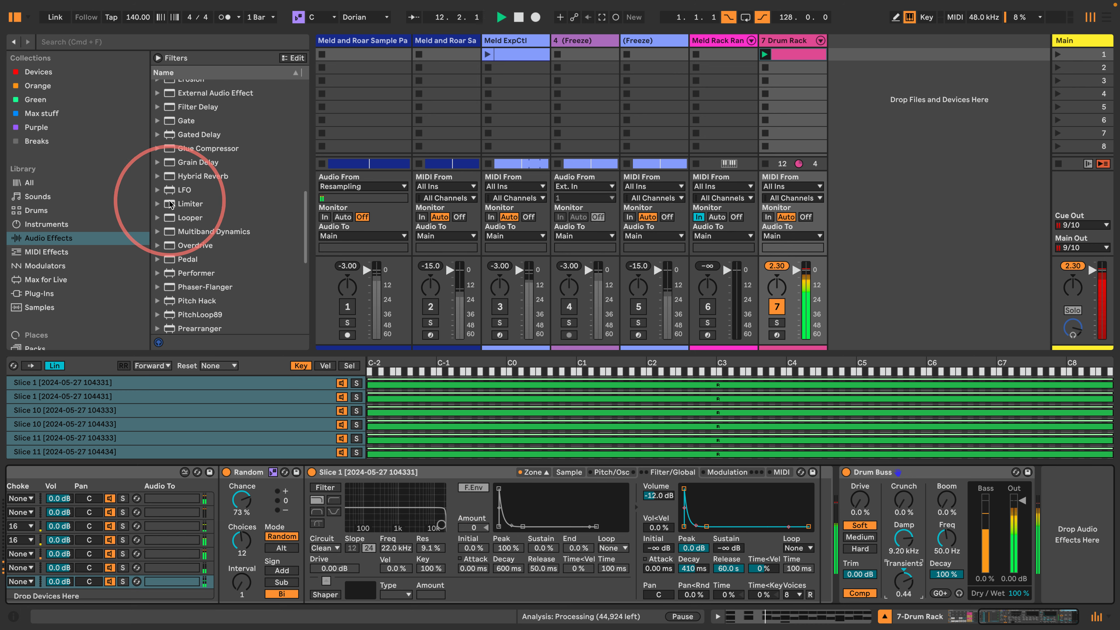
left_click_drag(199, 203, 1059, 494)
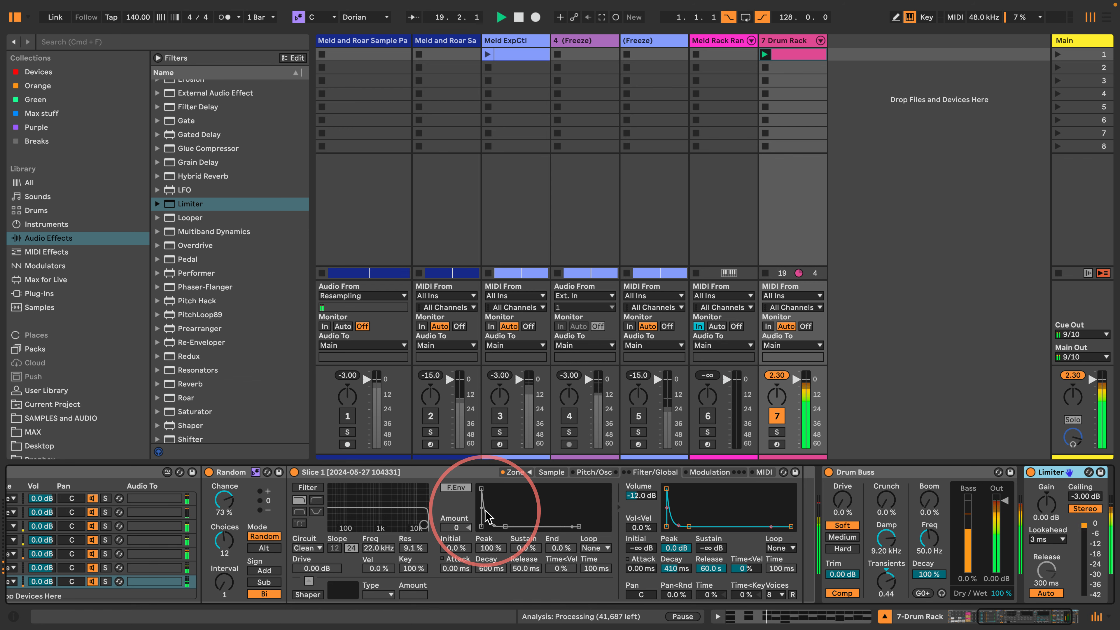
In the Drum Rack clip, lower the note chance of both the F#1 and G1 slice rows to 3%.
left_click(797, 55)
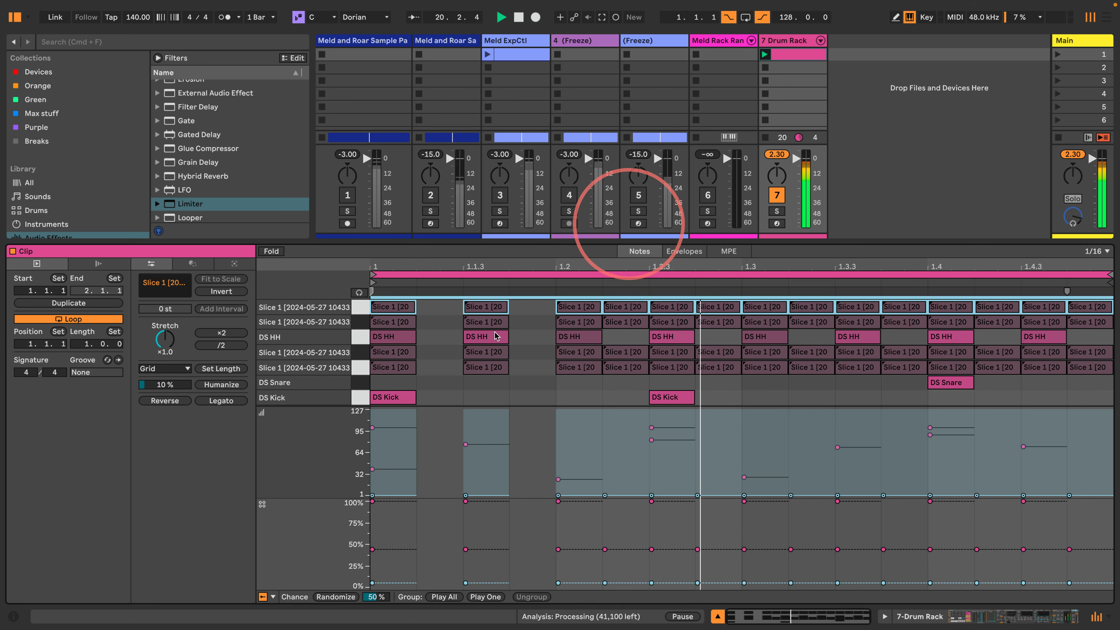
left_click(358, 322)
left_click(357, 307, "shift")
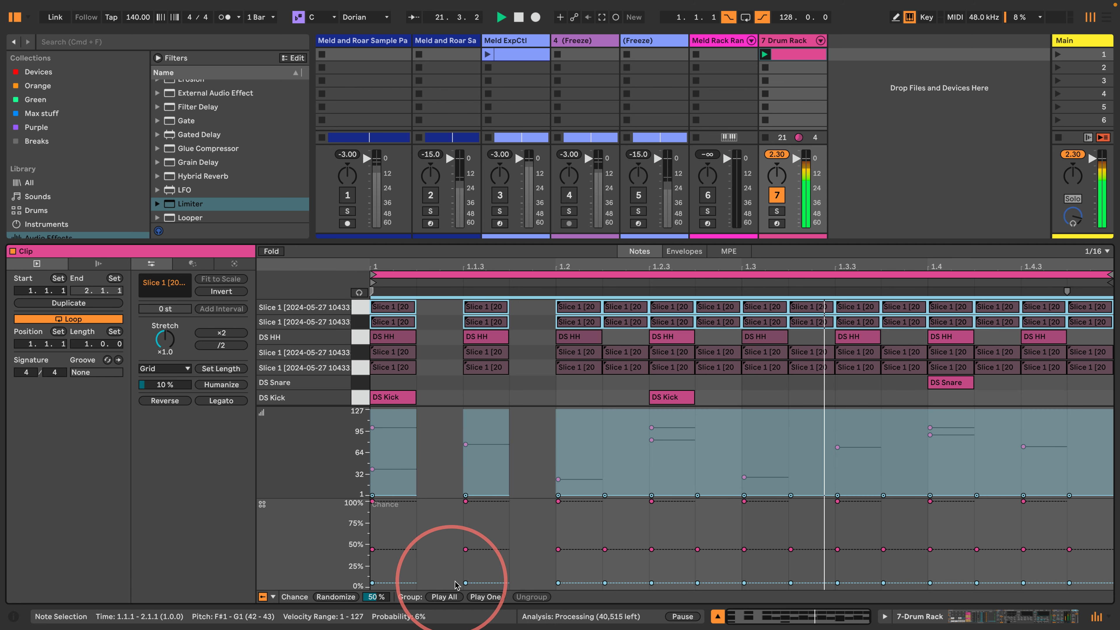
left_click_drag(456, 585, 466, 589)
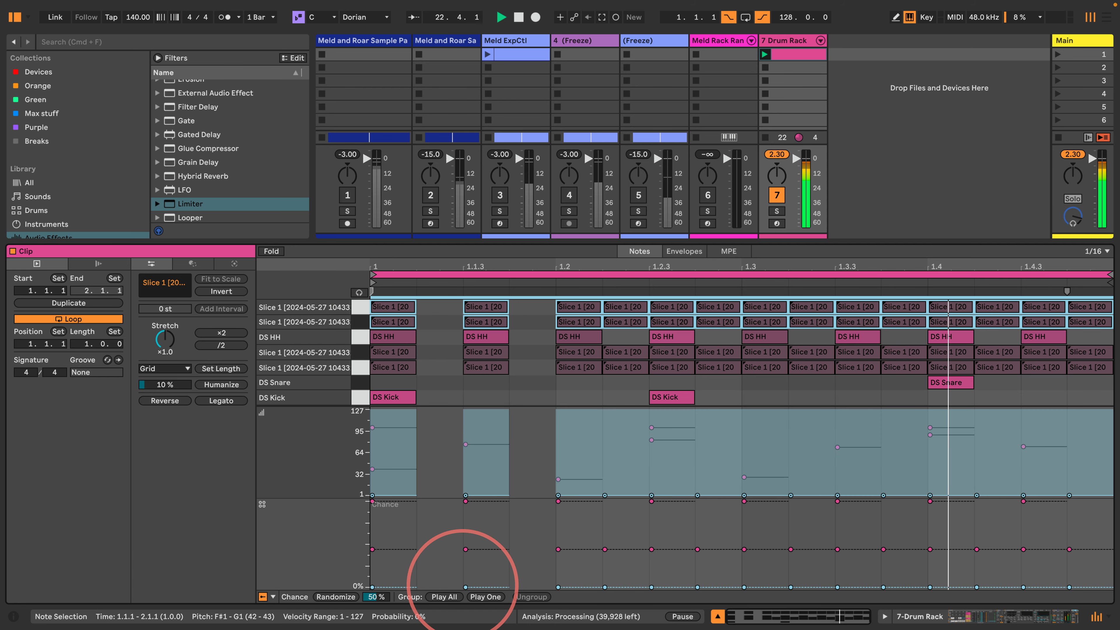
left_click_drag(466, 589, 466, 586)
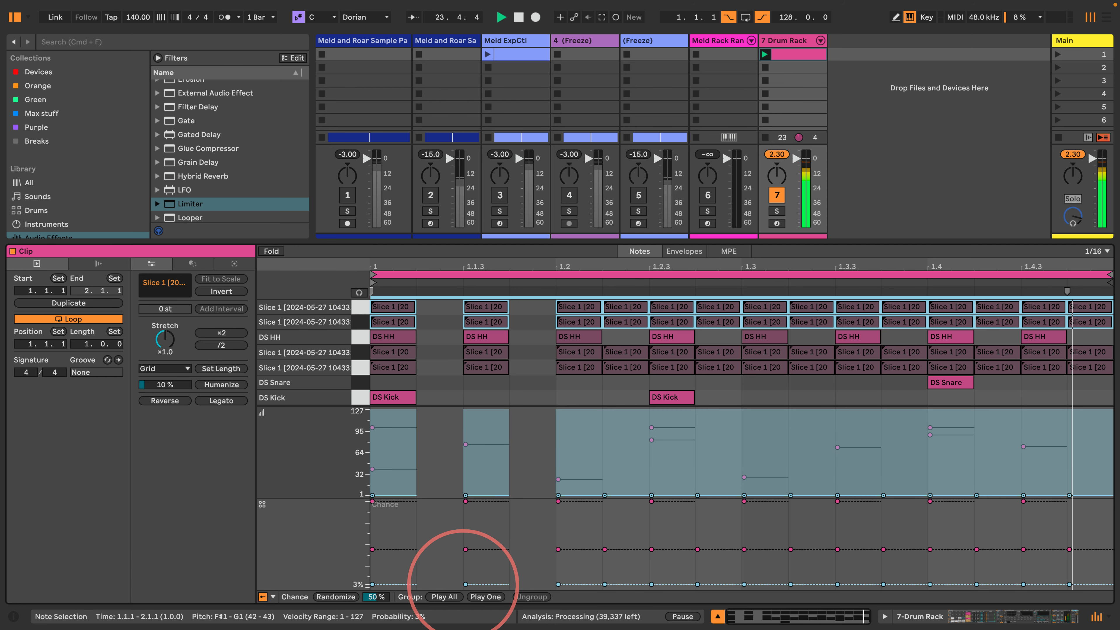
Select the D1 and D#1 slice rows to check their note chance, and return to the track's device view.
left_click(365, 352)
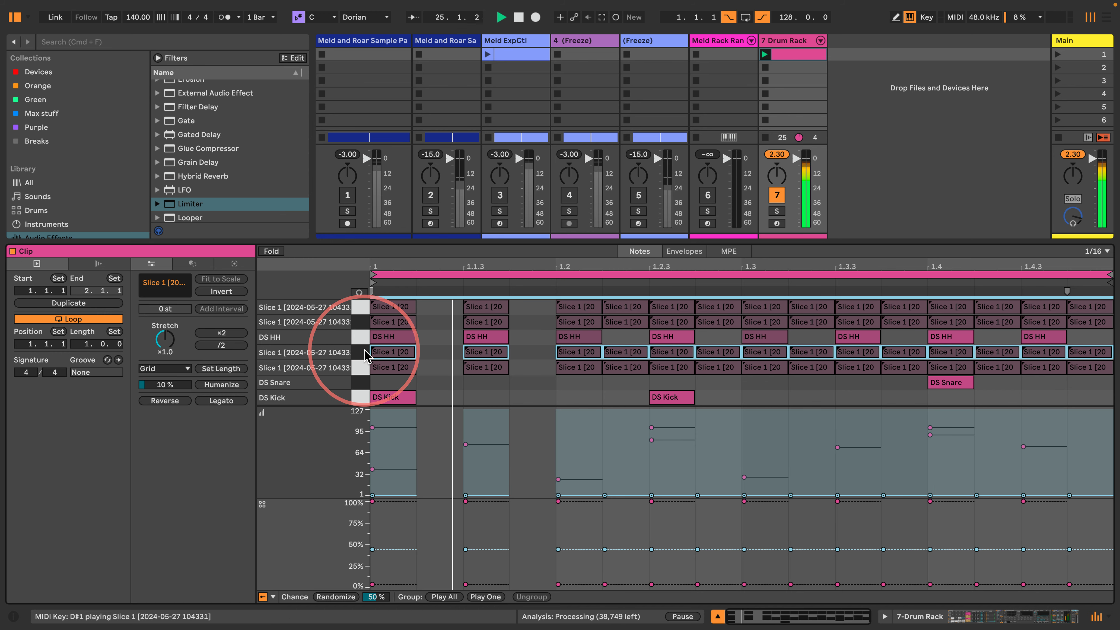
left_click(362, 367, "shift")
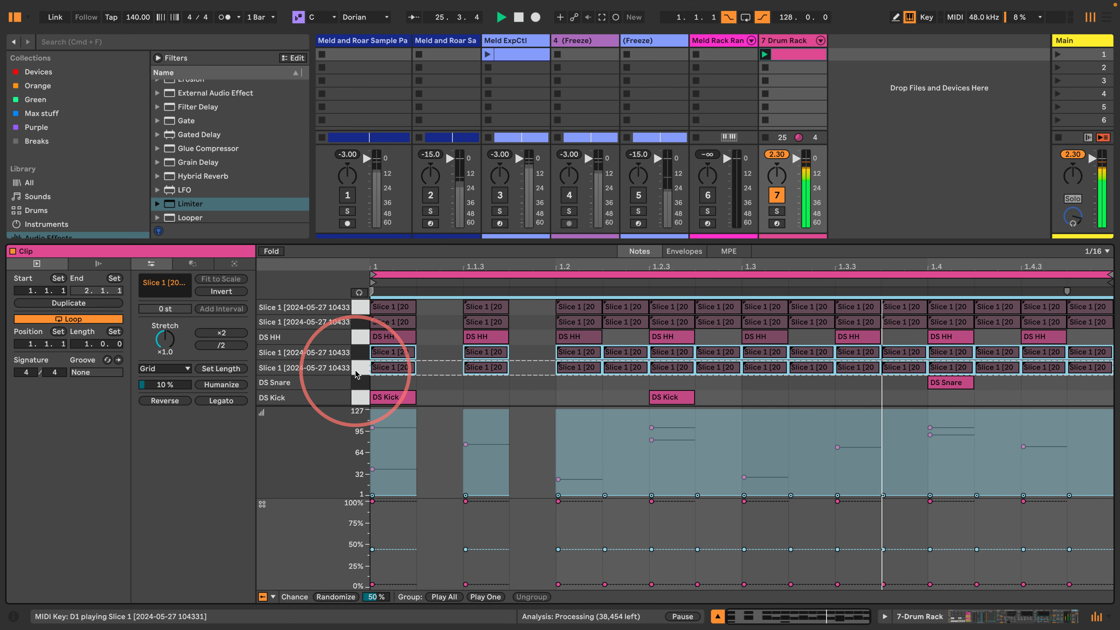
left_click(423, 371)
left_click(917, 616)
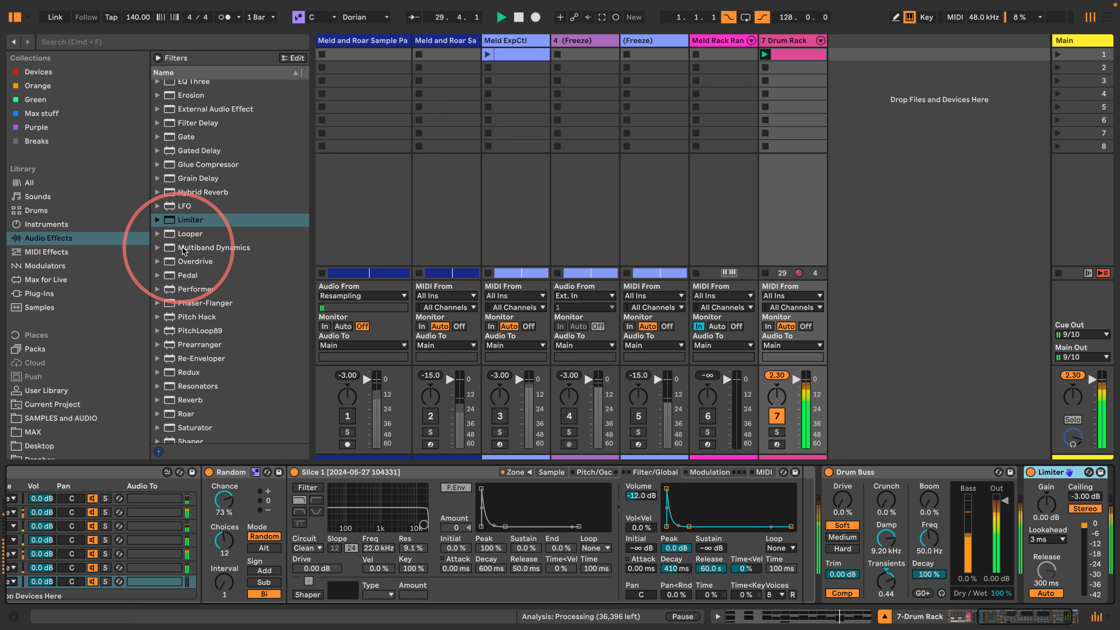
Insert Beat Repeat between Drum Buss and the Limiter with Offset 0 and Chance 15%, and start playback.
scroll(184, 250, "up", 10)
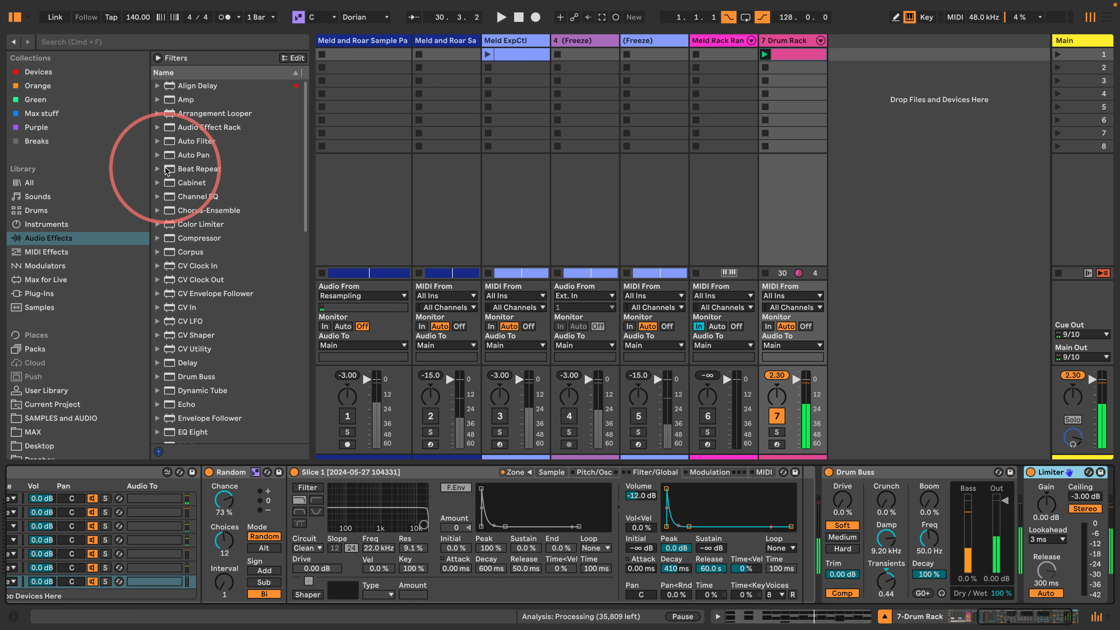
left_click_drag(167, 170, 1004, 513)
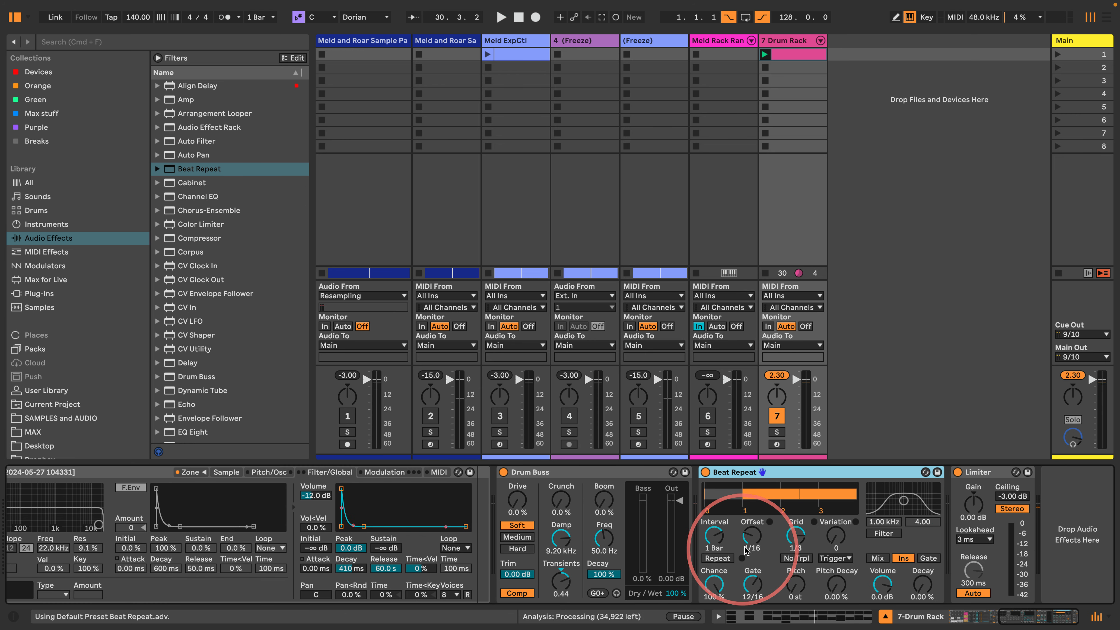
left_click_drag(745, 551, 751, 549)
left_click(712, 585)
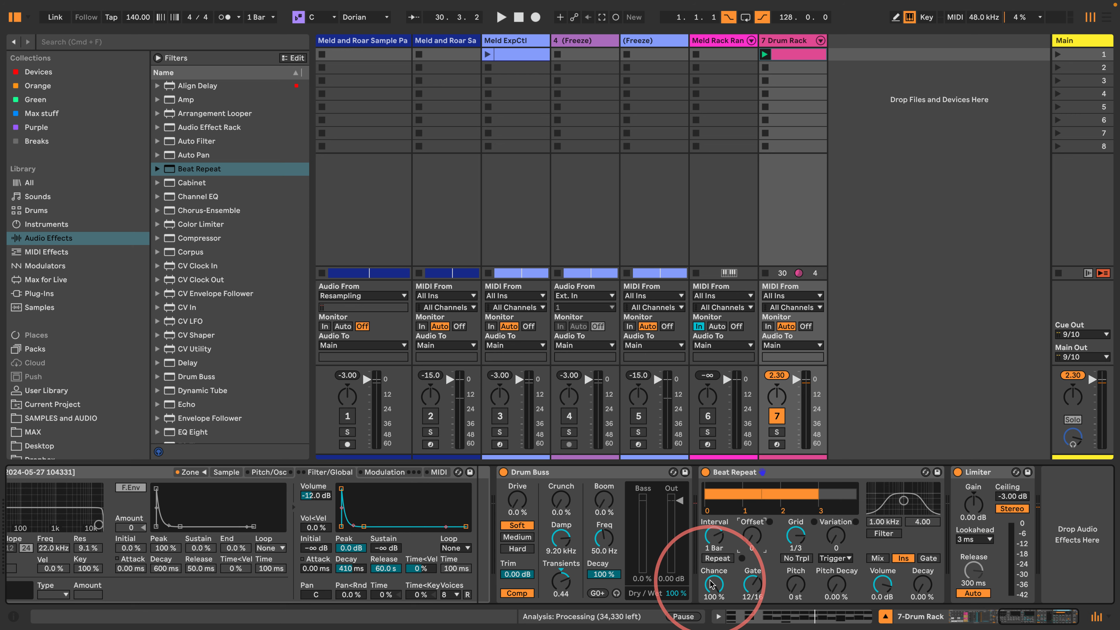
type("15.")
key("space")
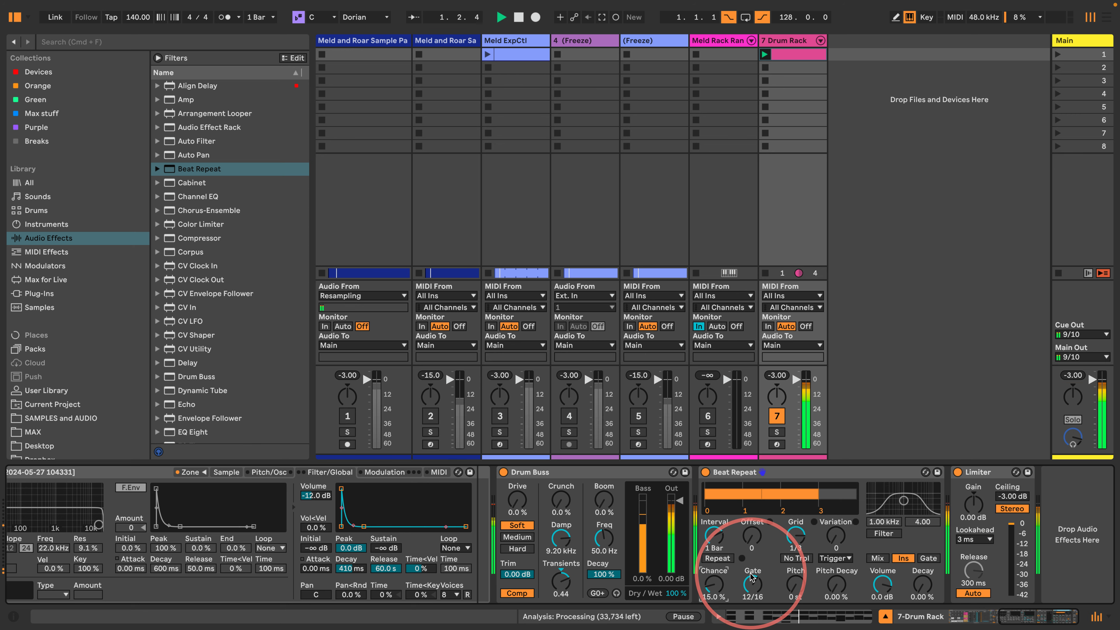
Duplicate Beat Repeat and set the copy's Offset to 4/16.
left_click(758, 474)
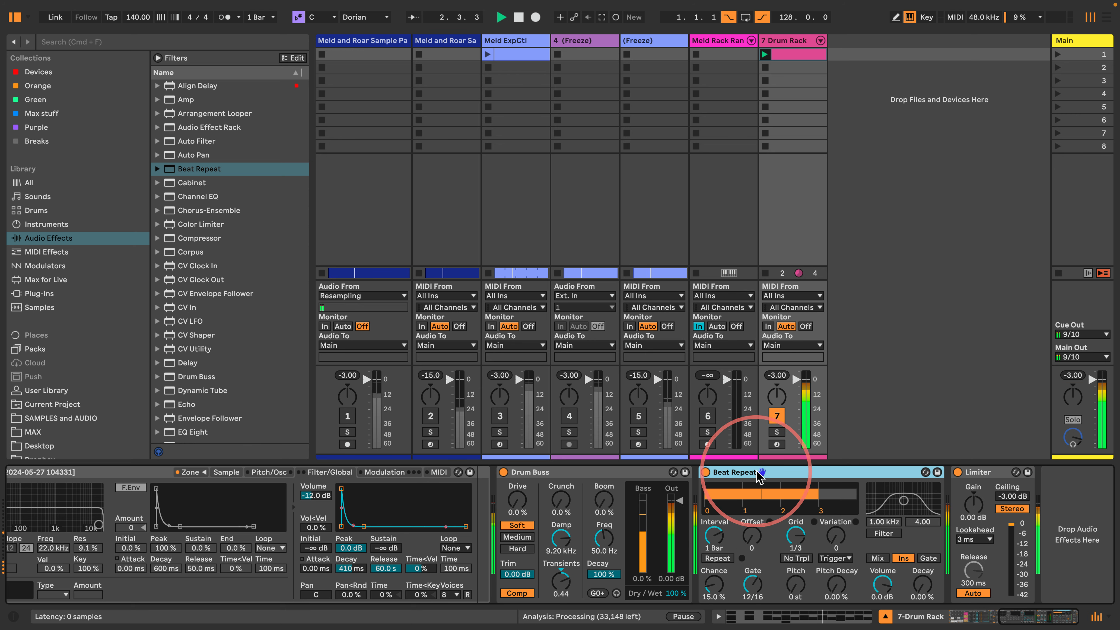
key("super+d")
left_click_drag(915, 535, 892, 539)
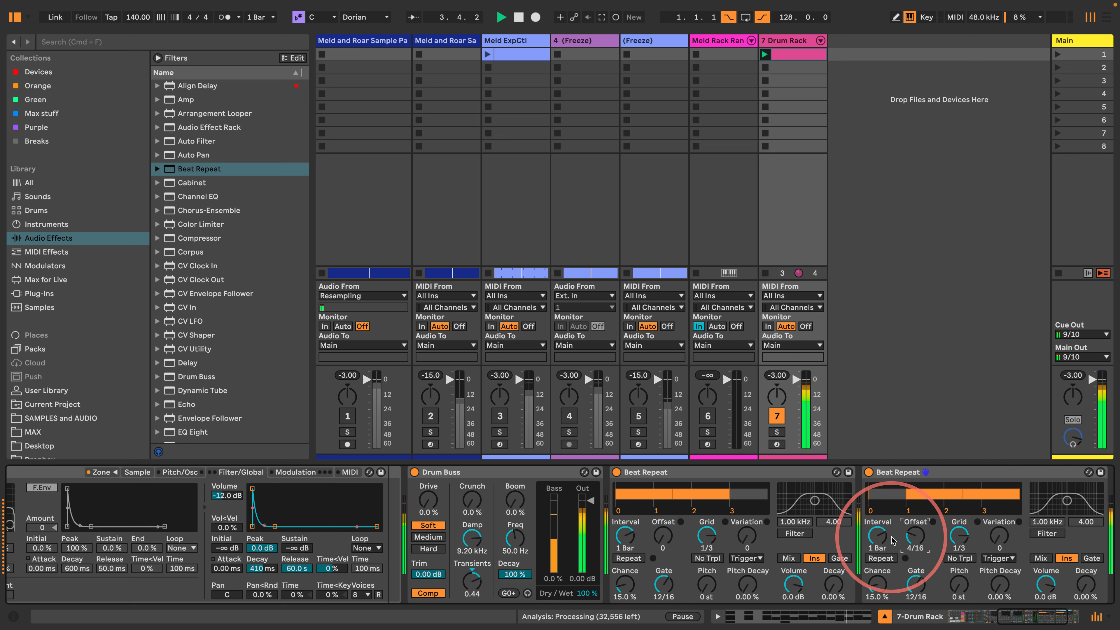
Duplicate the second Beat Repeat and set the new copy's Grid to 1/16, Gate to 4/16 and Offset to 12/16.
left_click(908, 472)
key("super+d")
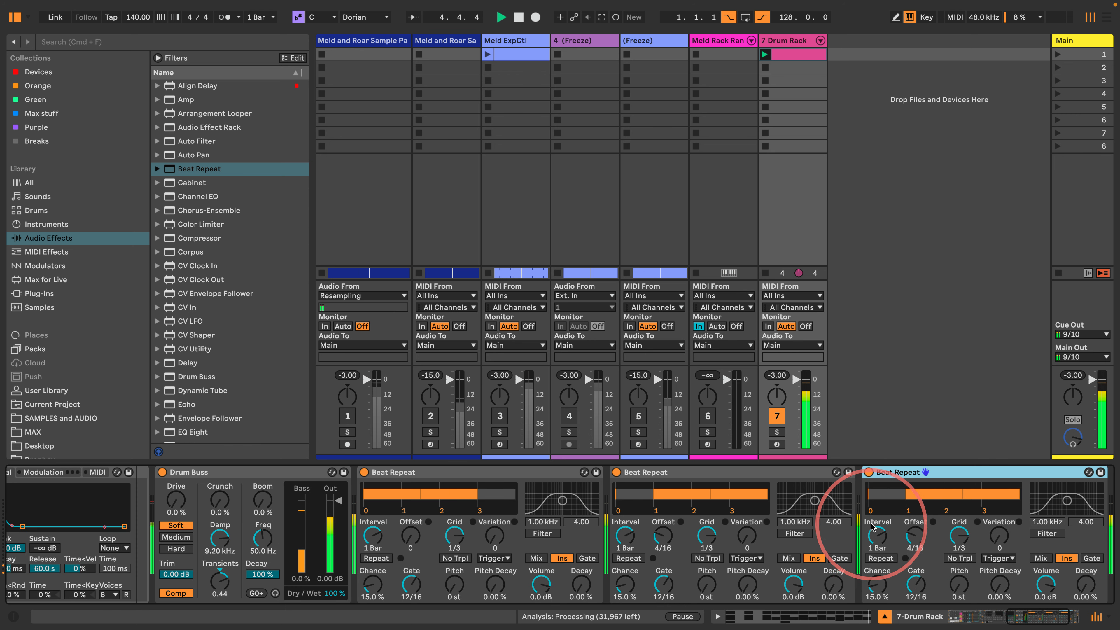
left_click_drag(824, 536, 785, 596)
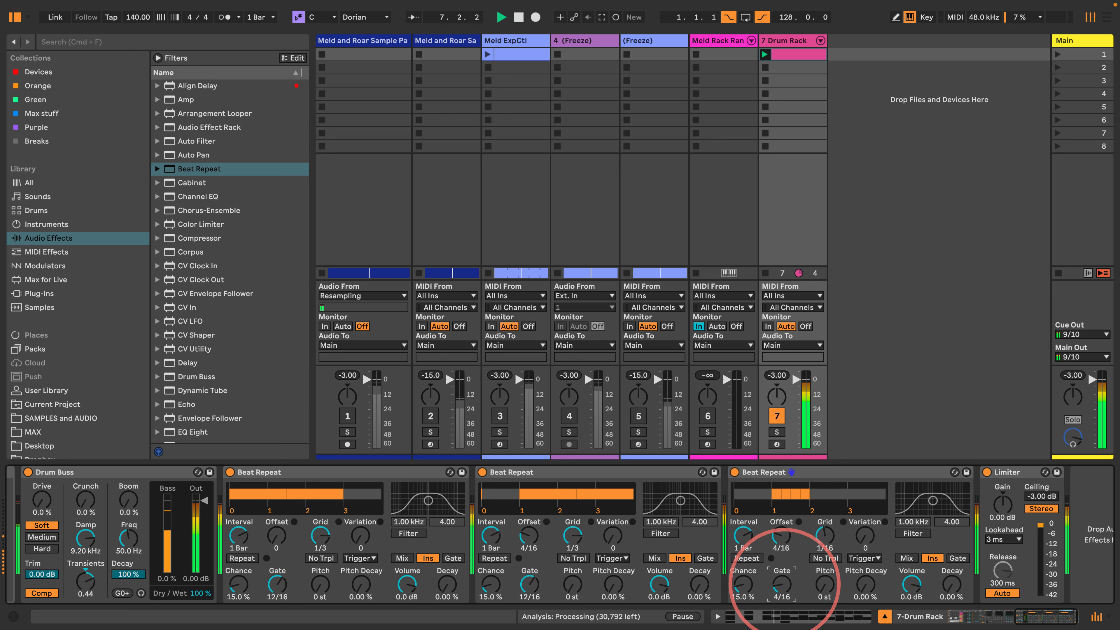
left_click_drag(781, 537, 777, 542)
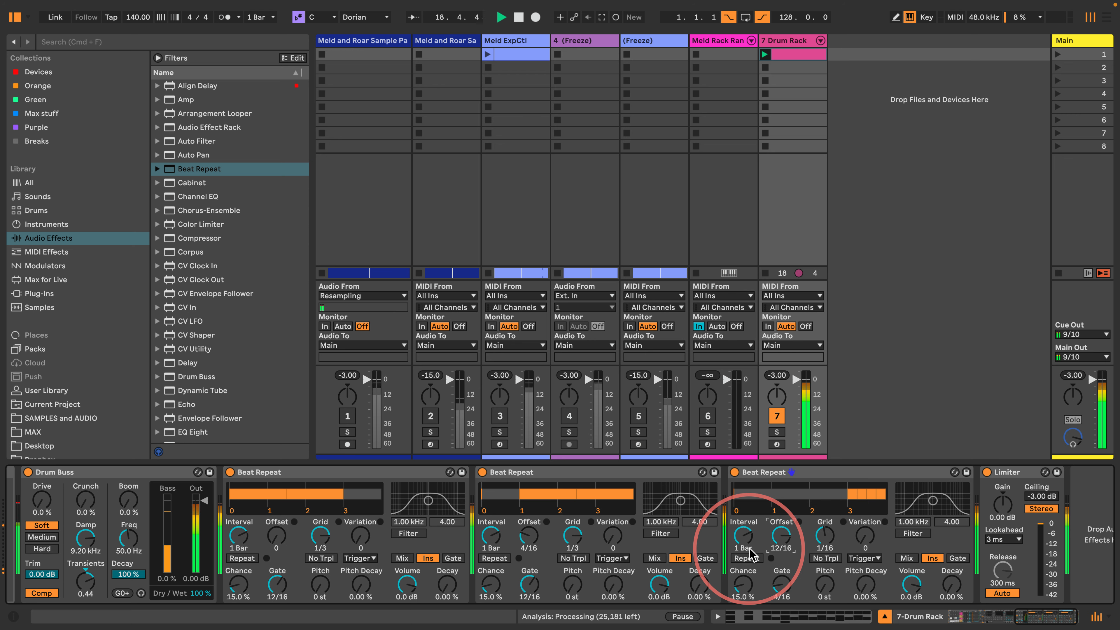
Review the device chain back to the Drum Rack, and examine the Meld and Roar Sample Pack and Meld ExpCtl tracks.
scroll(752, 555, "left", 15)
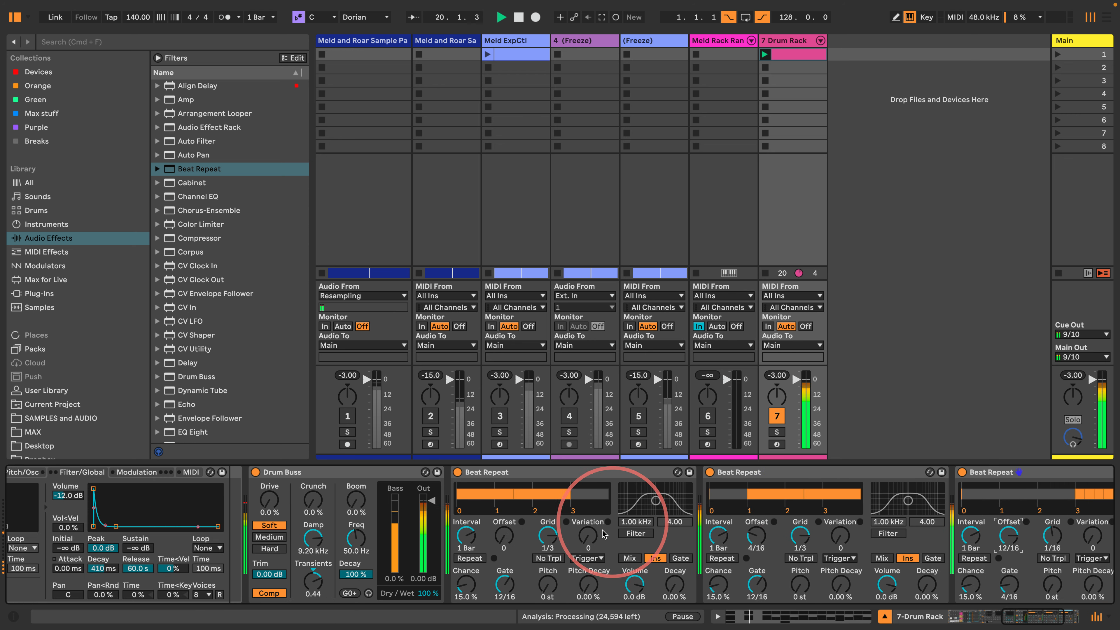
scroll(568, 539, "left", 2)
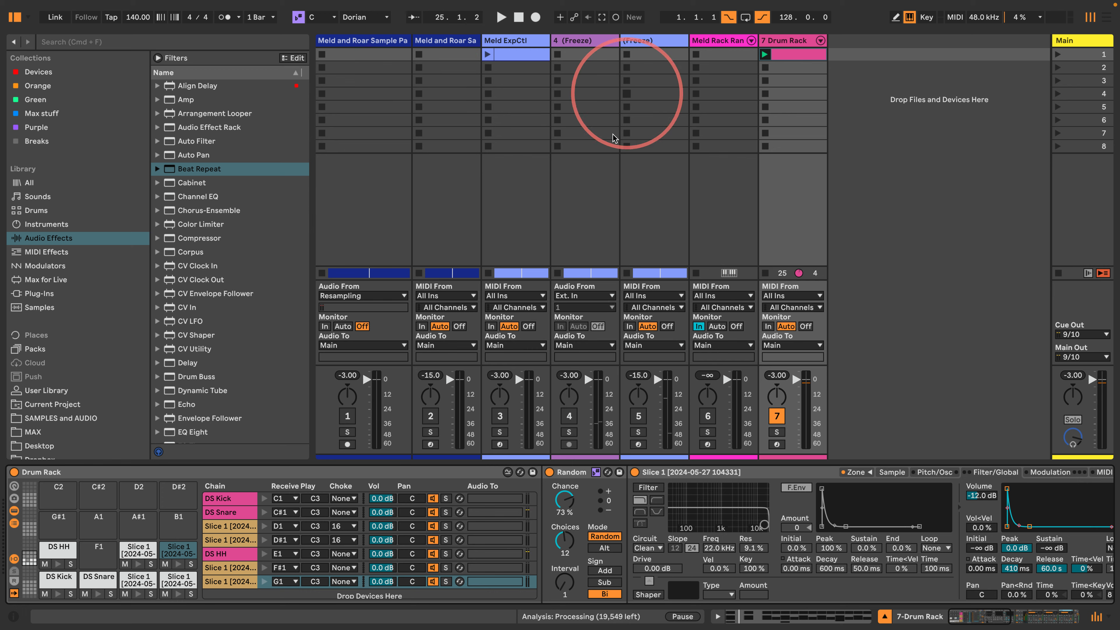
left_click(369, 45)
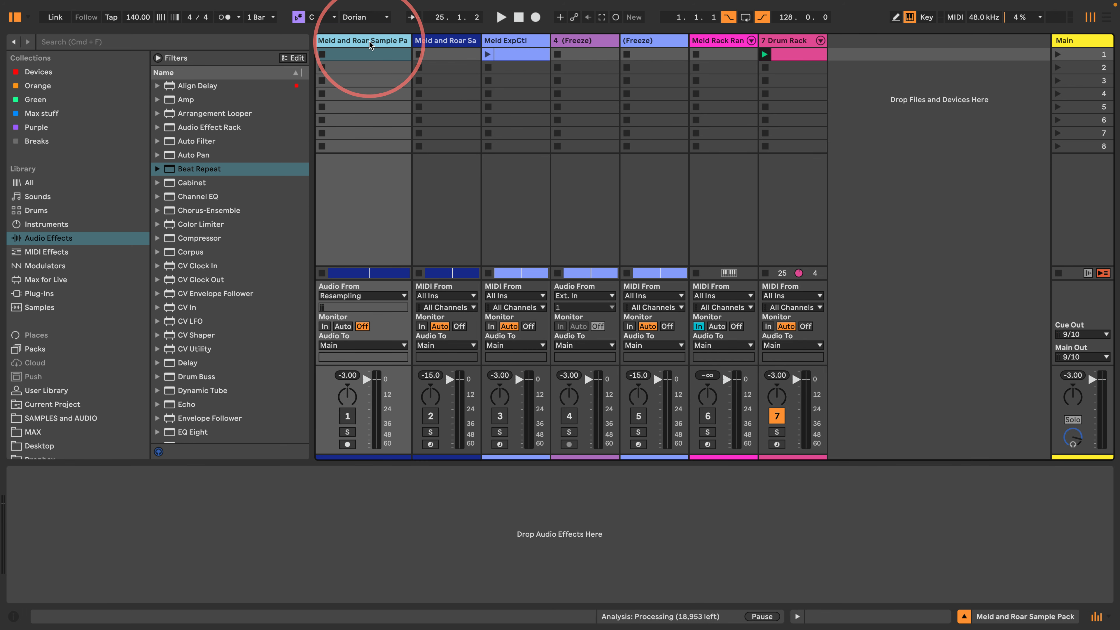
left_click(454, 42)
left_click(502, 44)
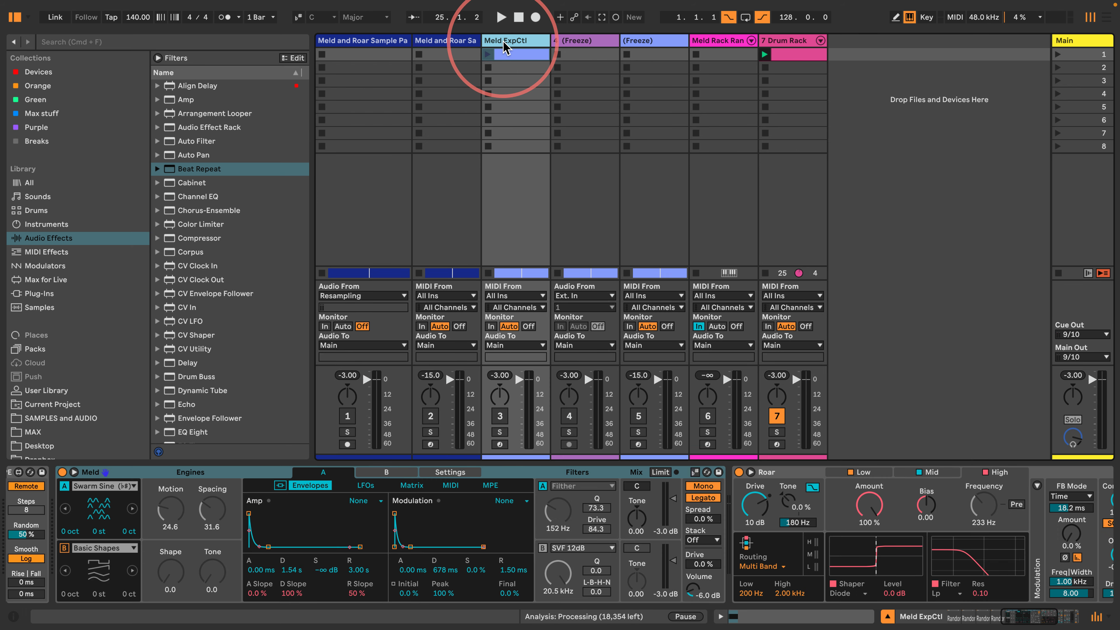
scroll(396, 553, "left", 15)
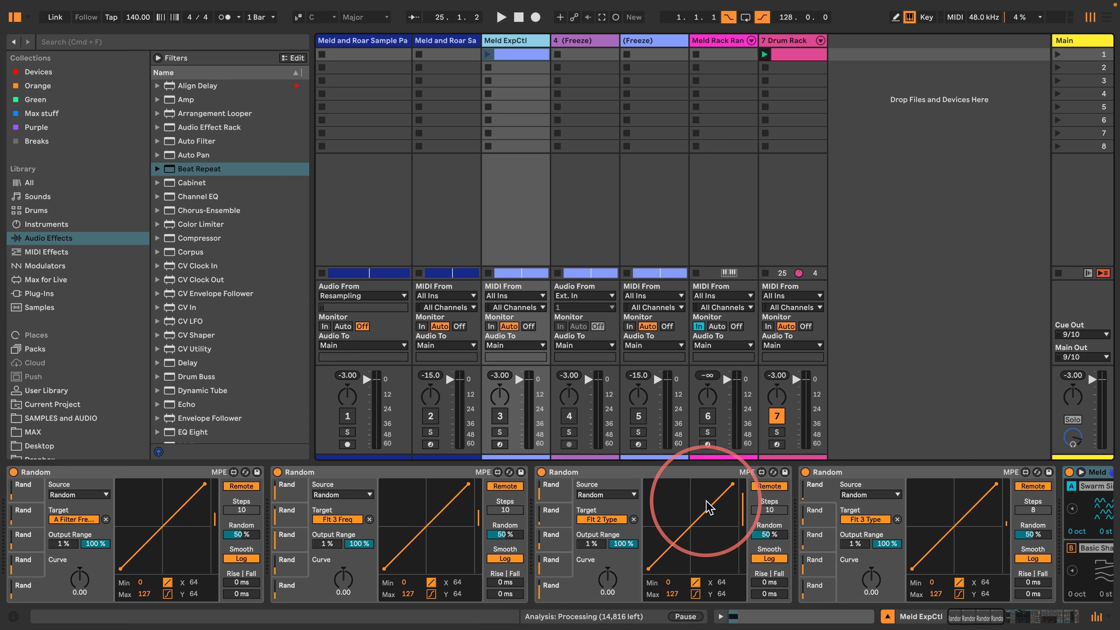
Examine both Freeze tracks and the Meld Rack Random track's Instrument Rack, Meld and Roar devices, and start playback.
left_click(589, 53)
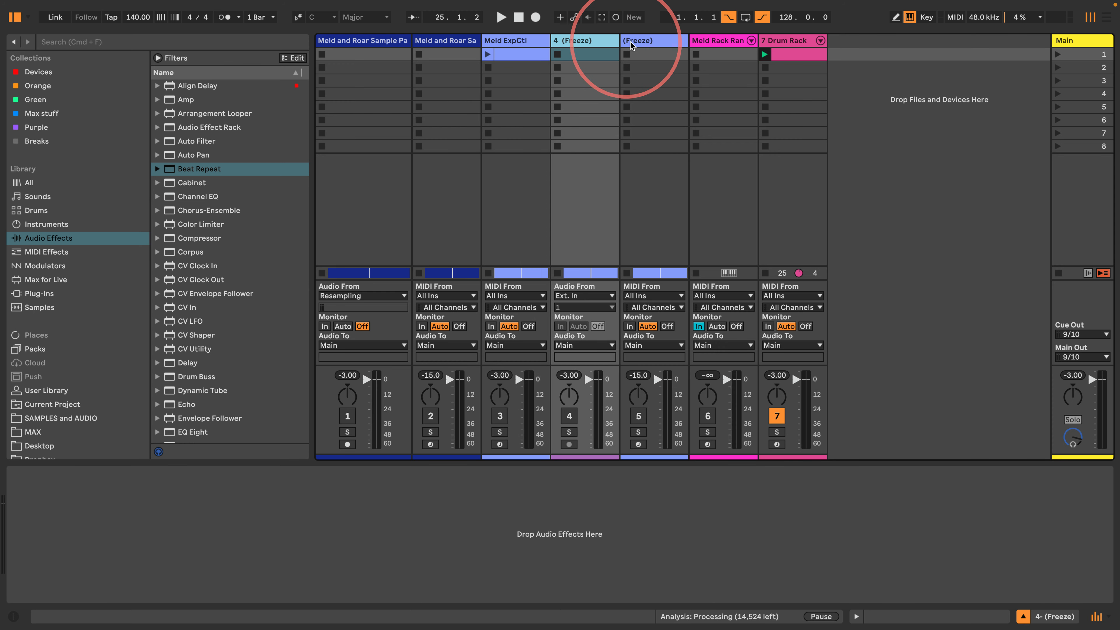
left_click(638, 53)
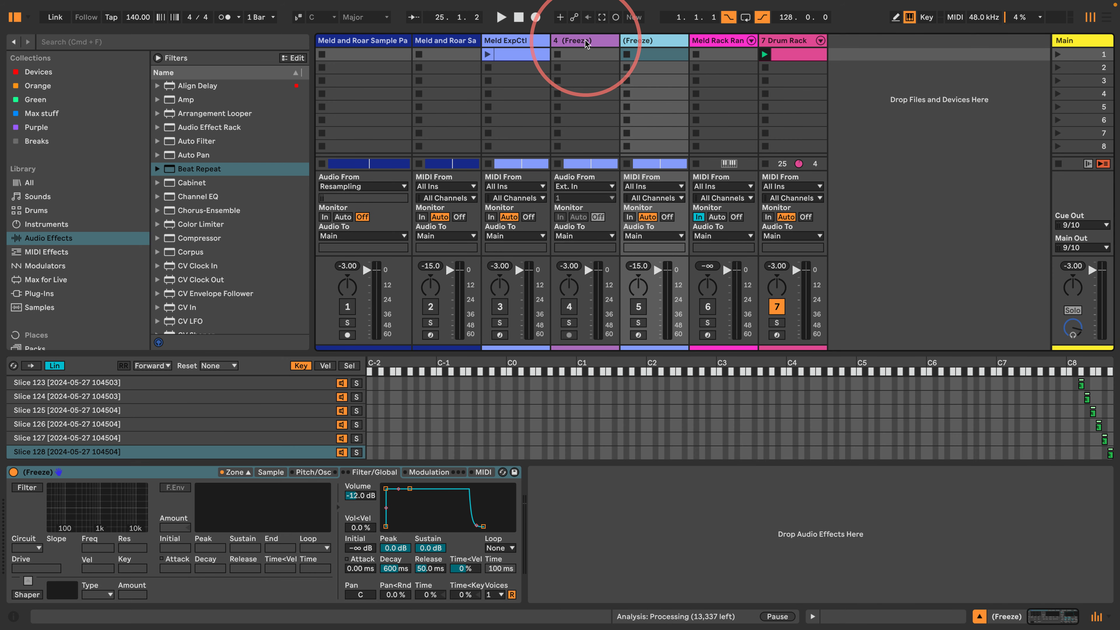
left_click(705, 42)
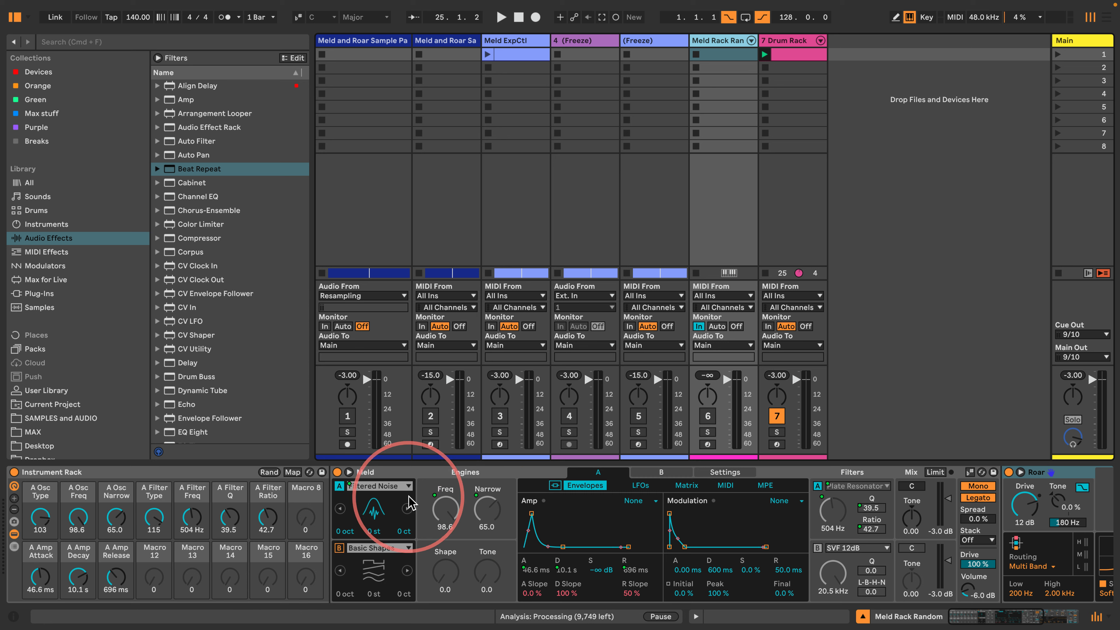
scroll(410, 503, "right", 5)
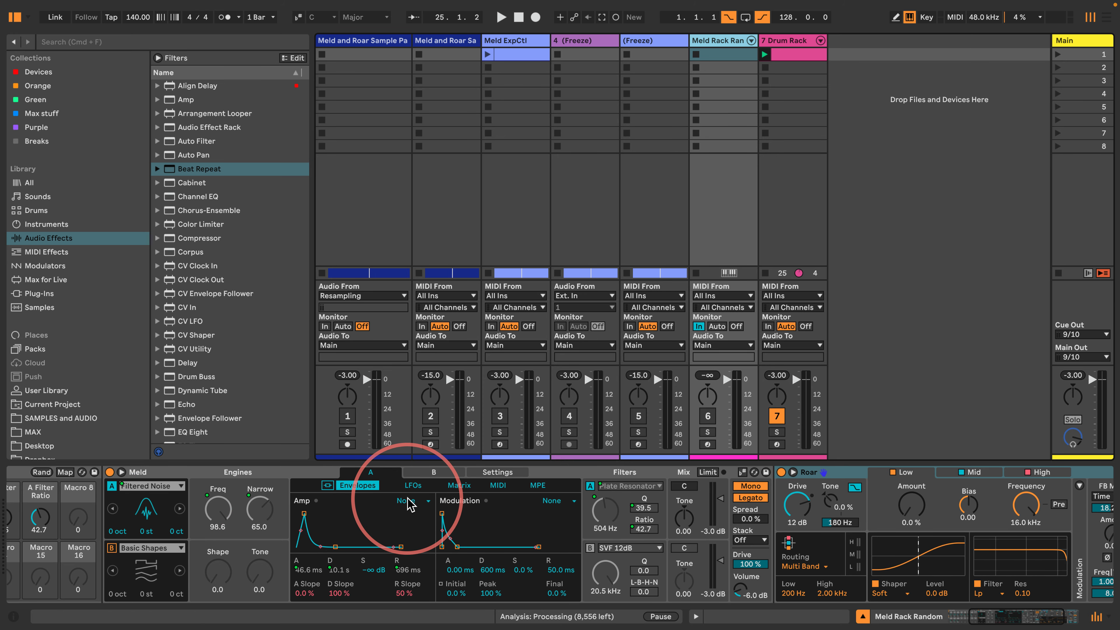
scroll(411, 503, "right", 1)
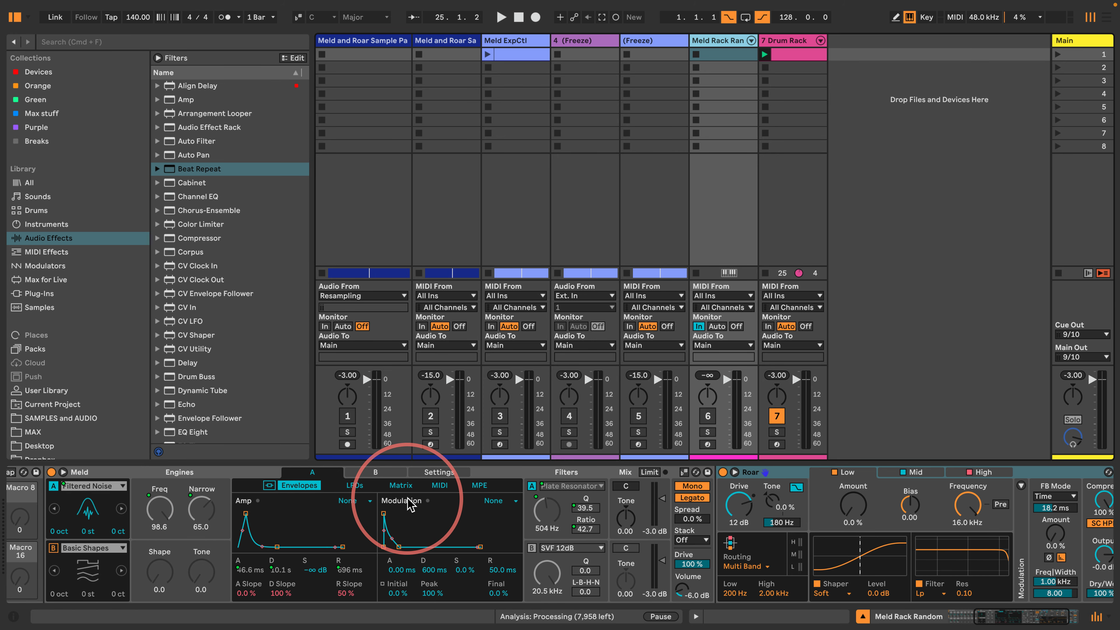
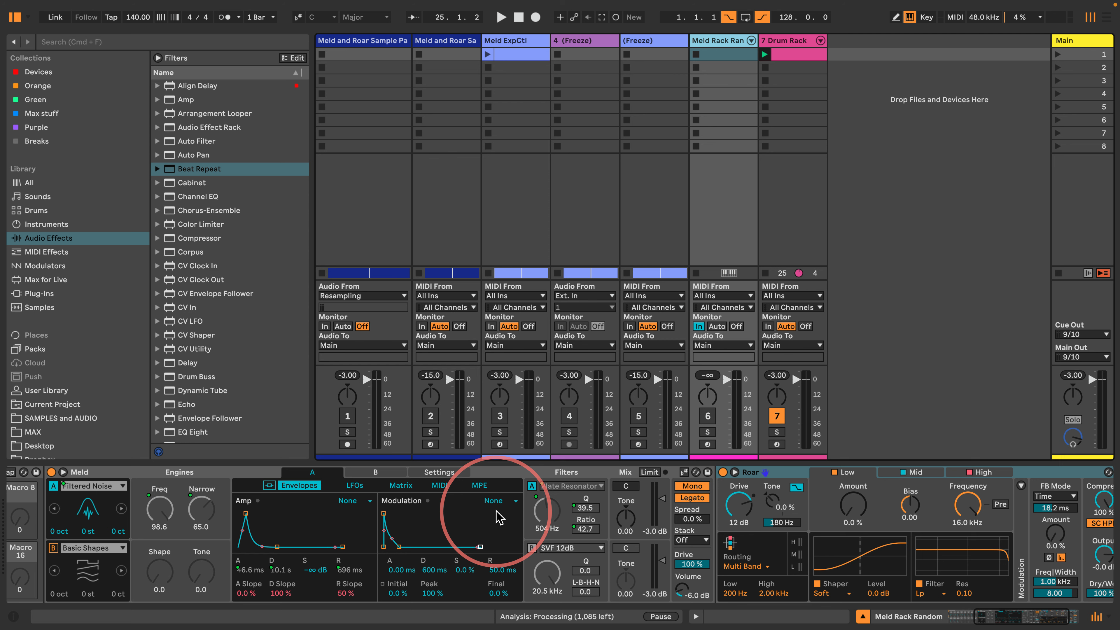
scroll(498, 517, "right", 3)
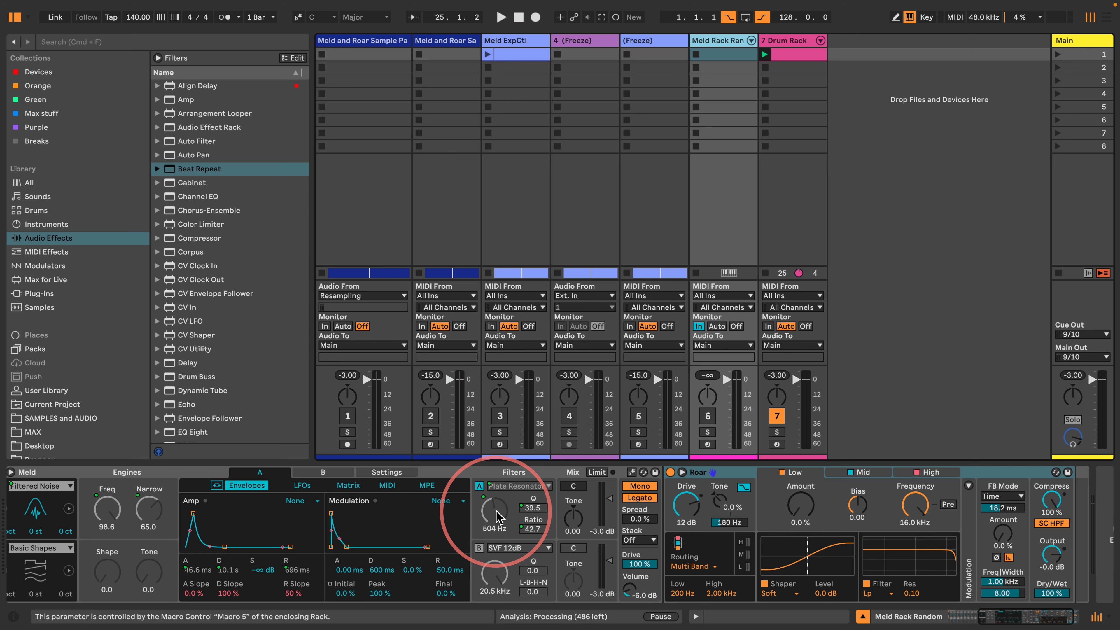
scroll(498, 517, "left", 6)
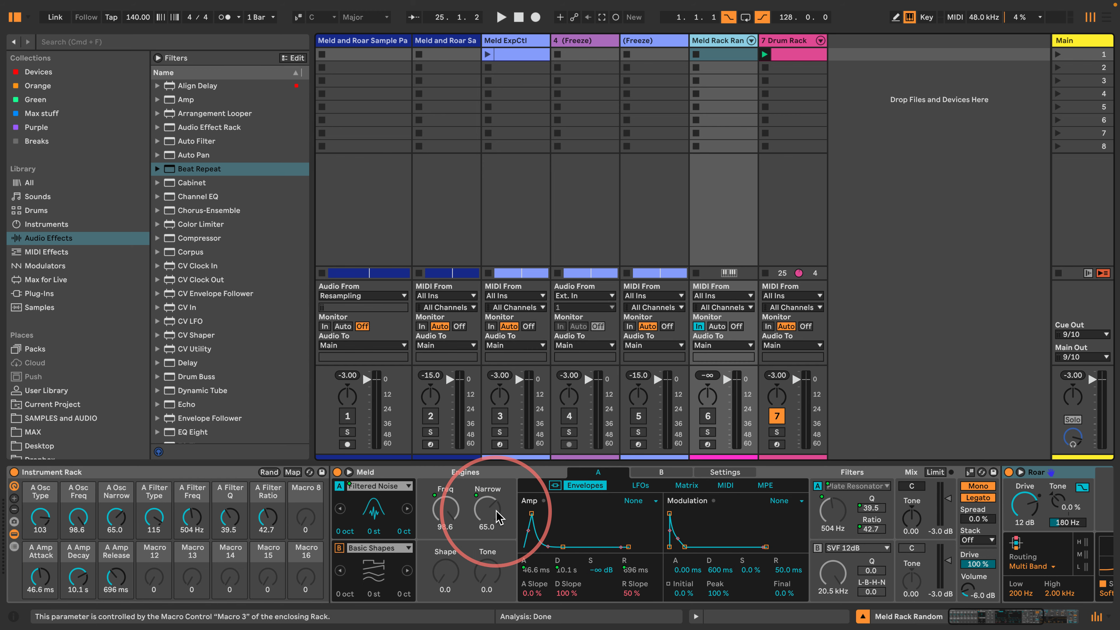
key("space")
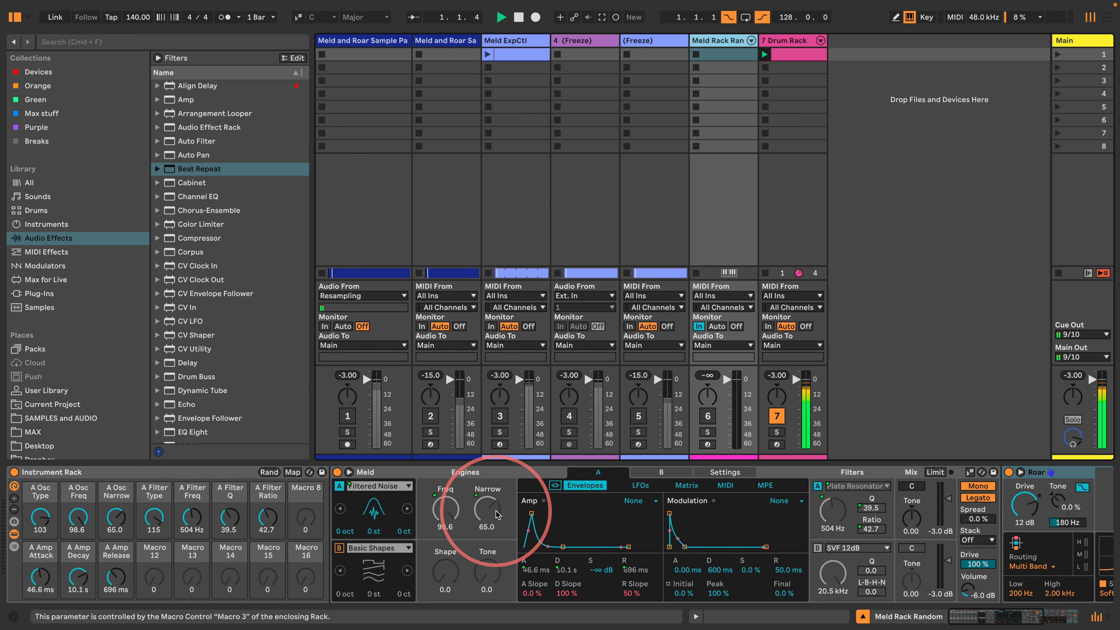